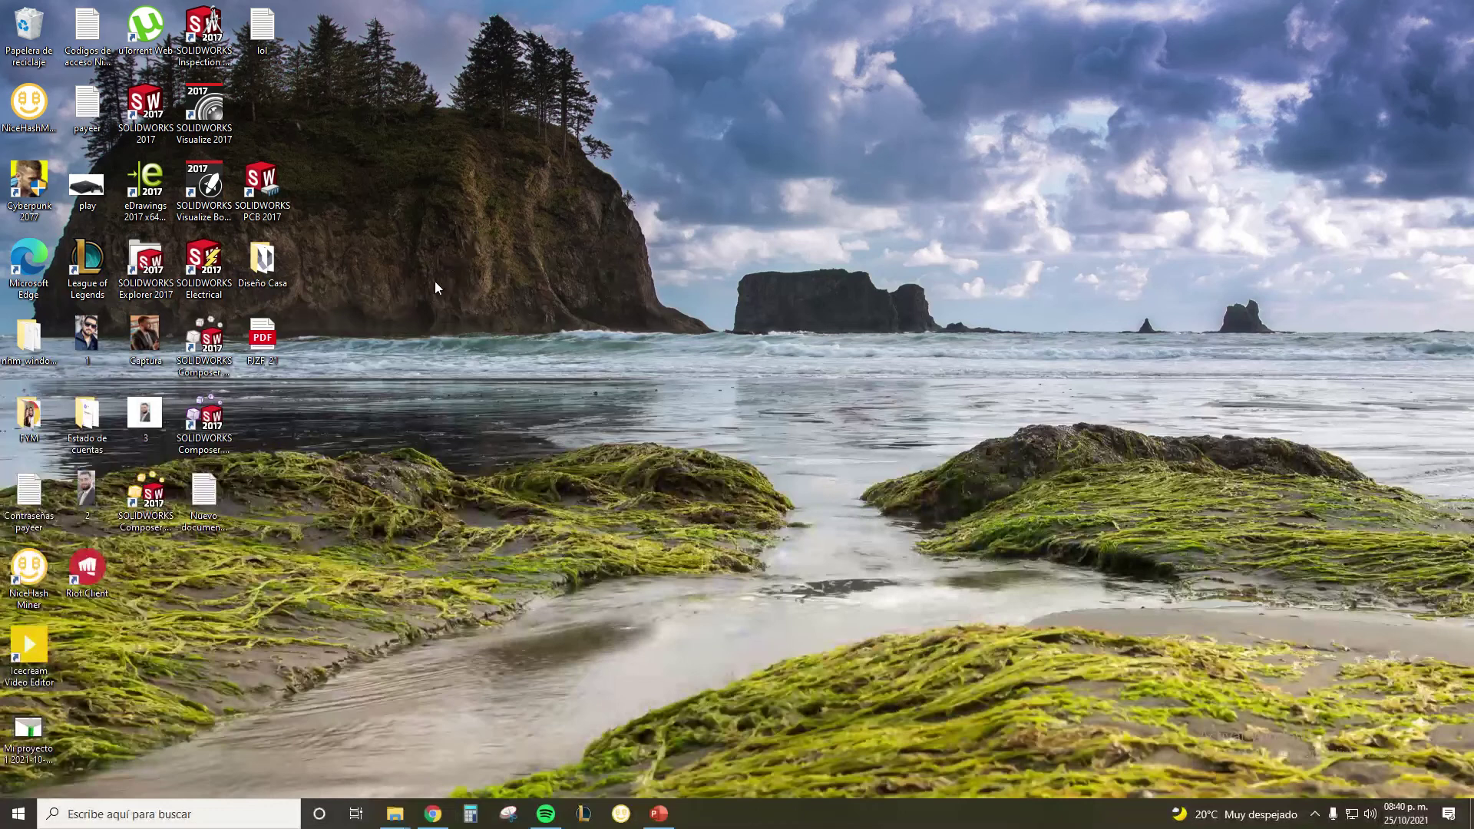
Launch SOLIDWORKS 2017 from its desktop shortcut and wait for it to load
{"action": "double_click", "coordinate": [146, 108]}
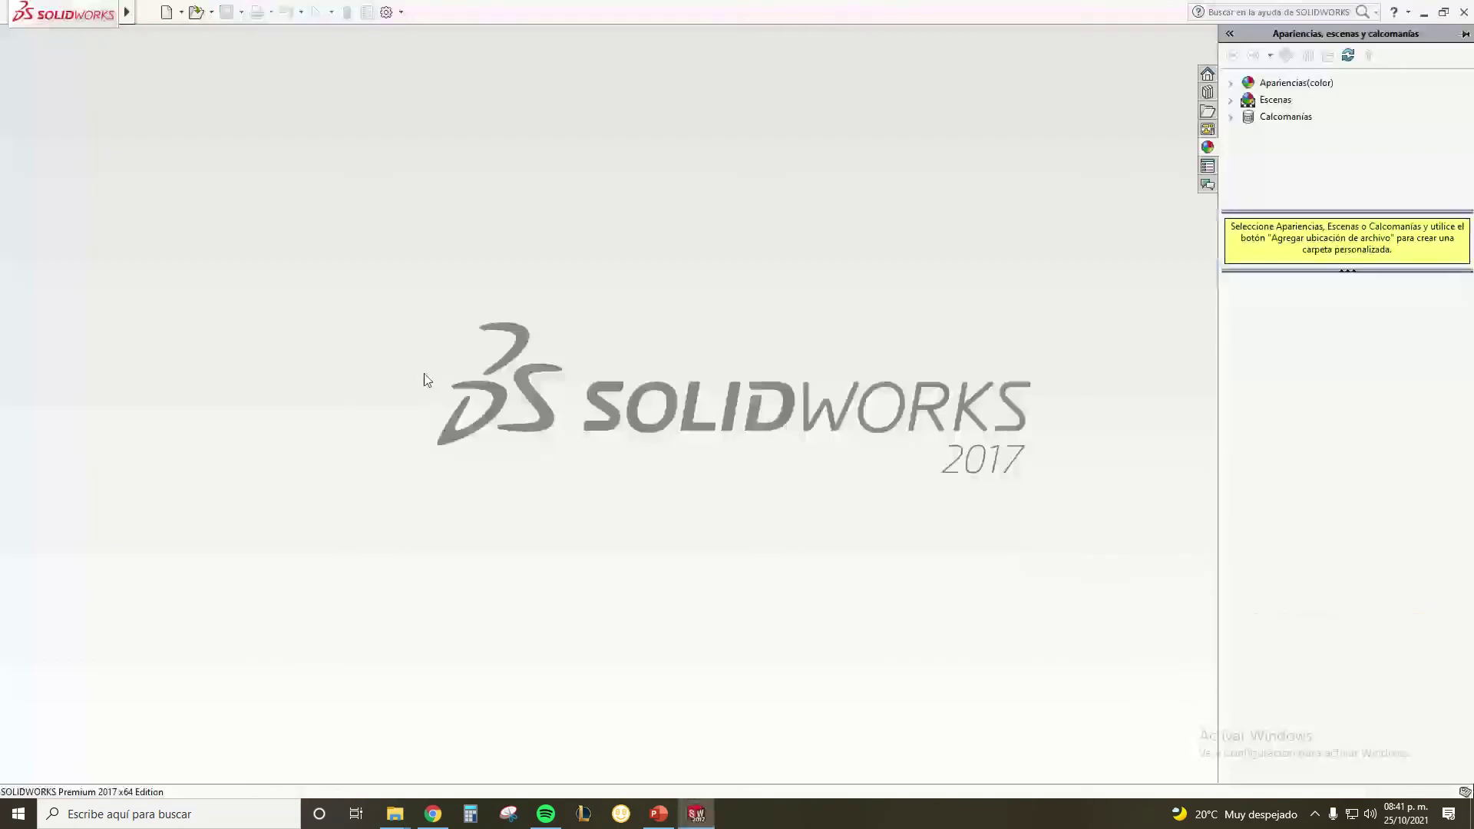
Create a new Pieza (Part) document, Pieza1
{"action": "left_click", "coordinate": [165, 14]}
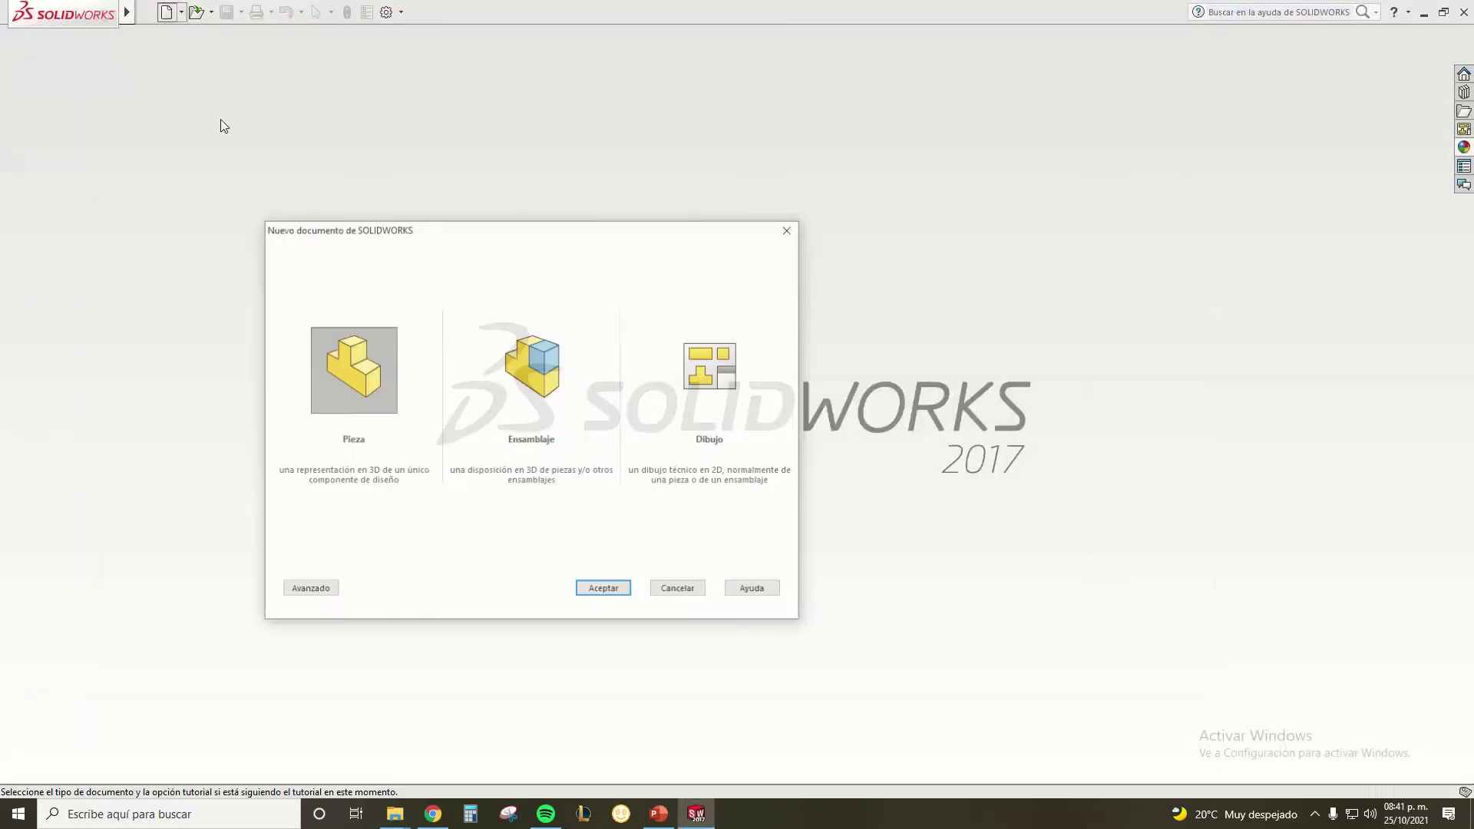
{"action": "left_click", "coordinate": [349, 399]}
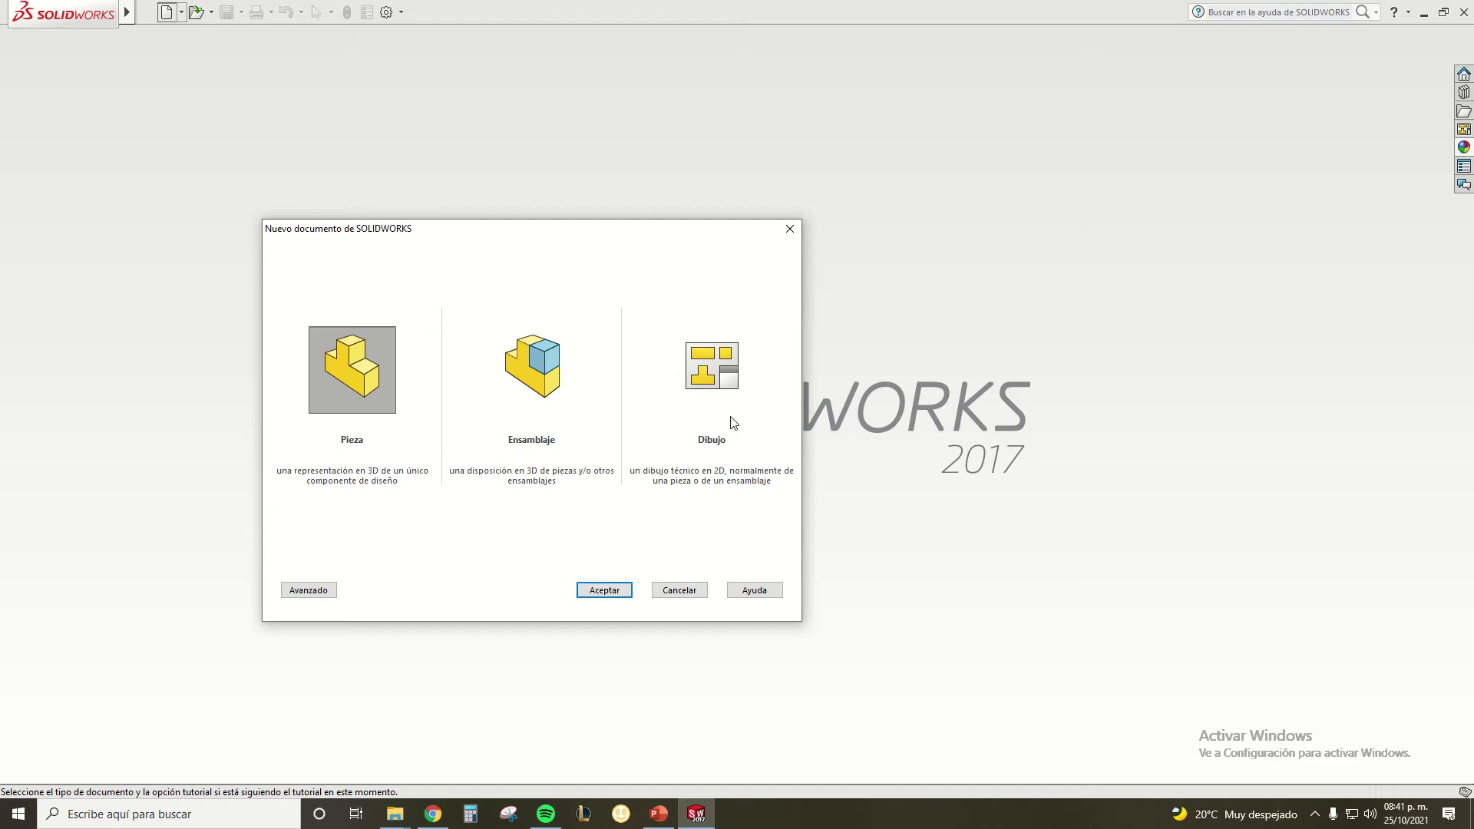
{"action": "left_click", "coordinate": [617, 589]}
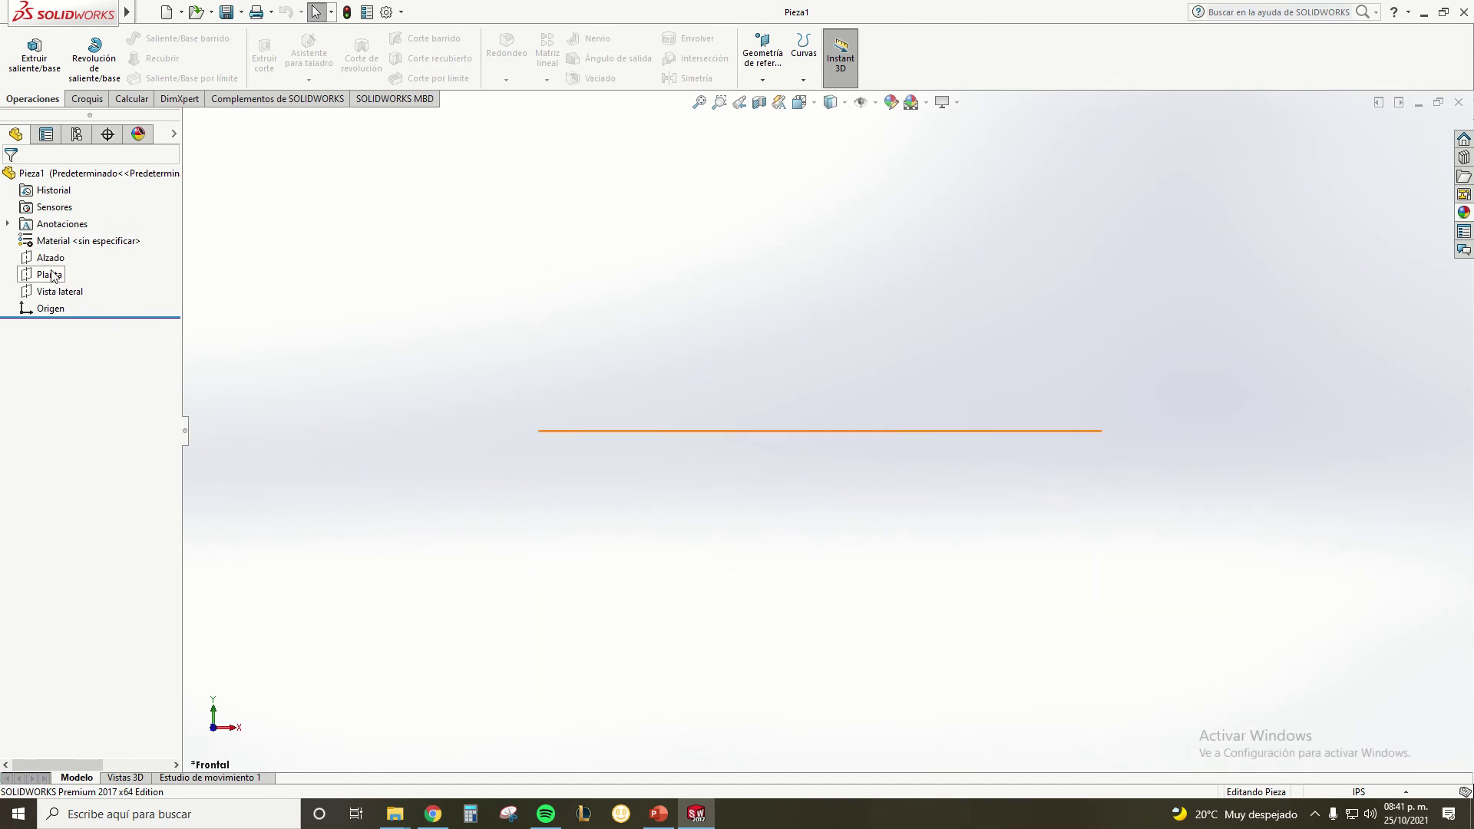
Start Croquis1 on the Planta plane with the Rectángulo de centro tool active
{"action": "left_click", "coordinate": [50, 276]}
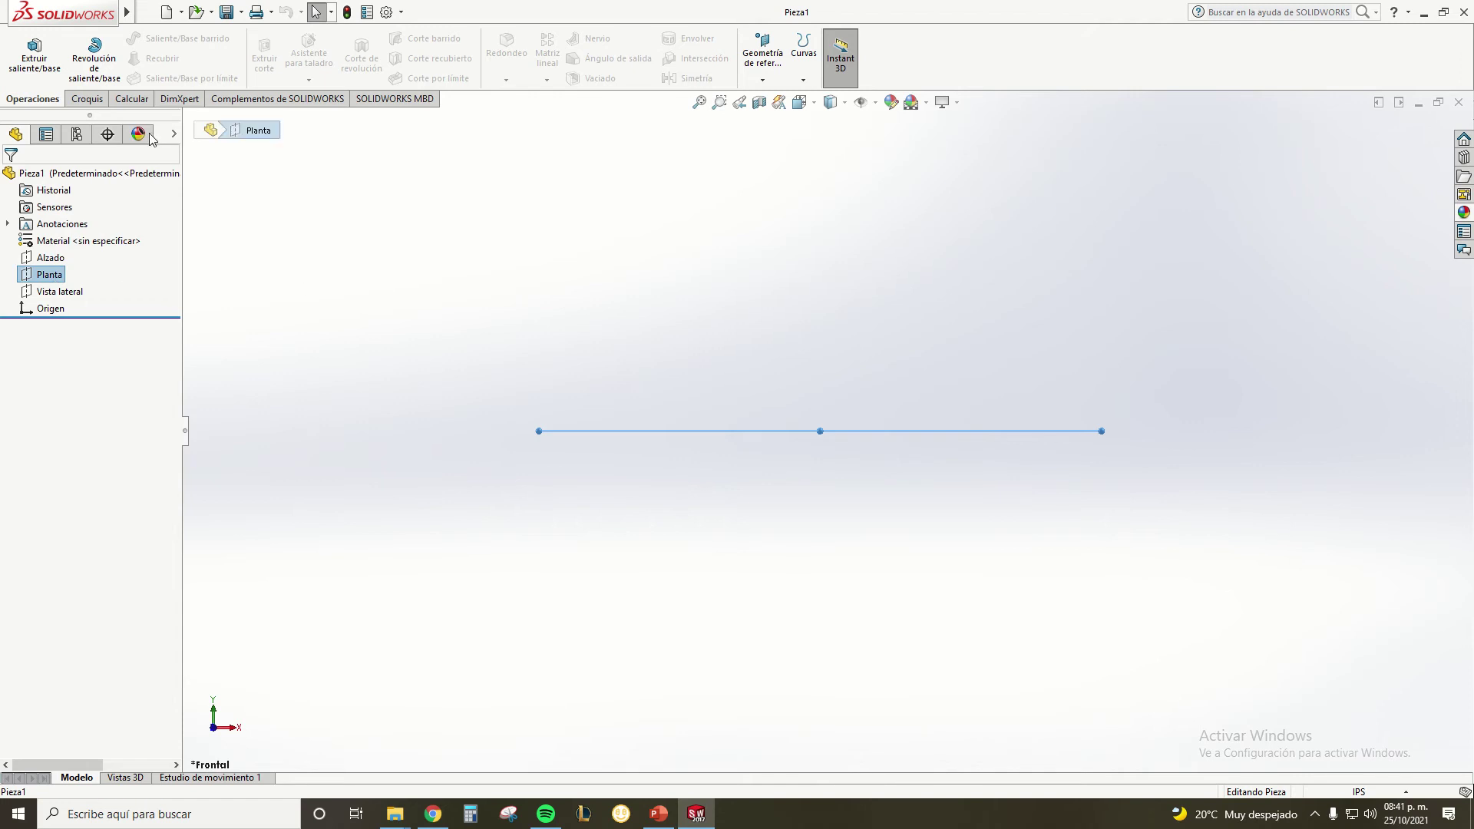
{"action": "left_click", "coordinate": [88, 99]}
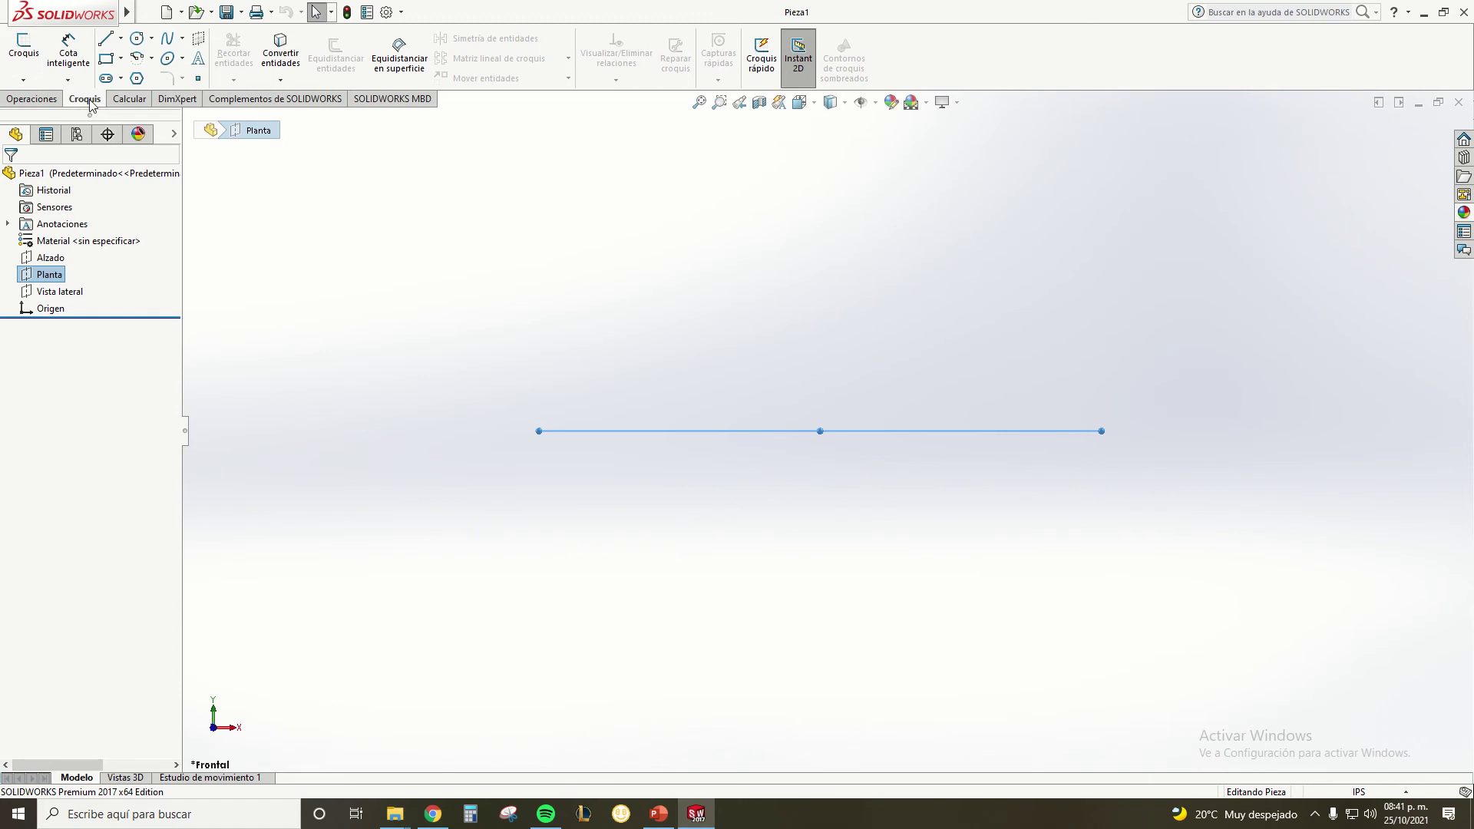
{"action": "left_click", "coordinate": [24, 47]}
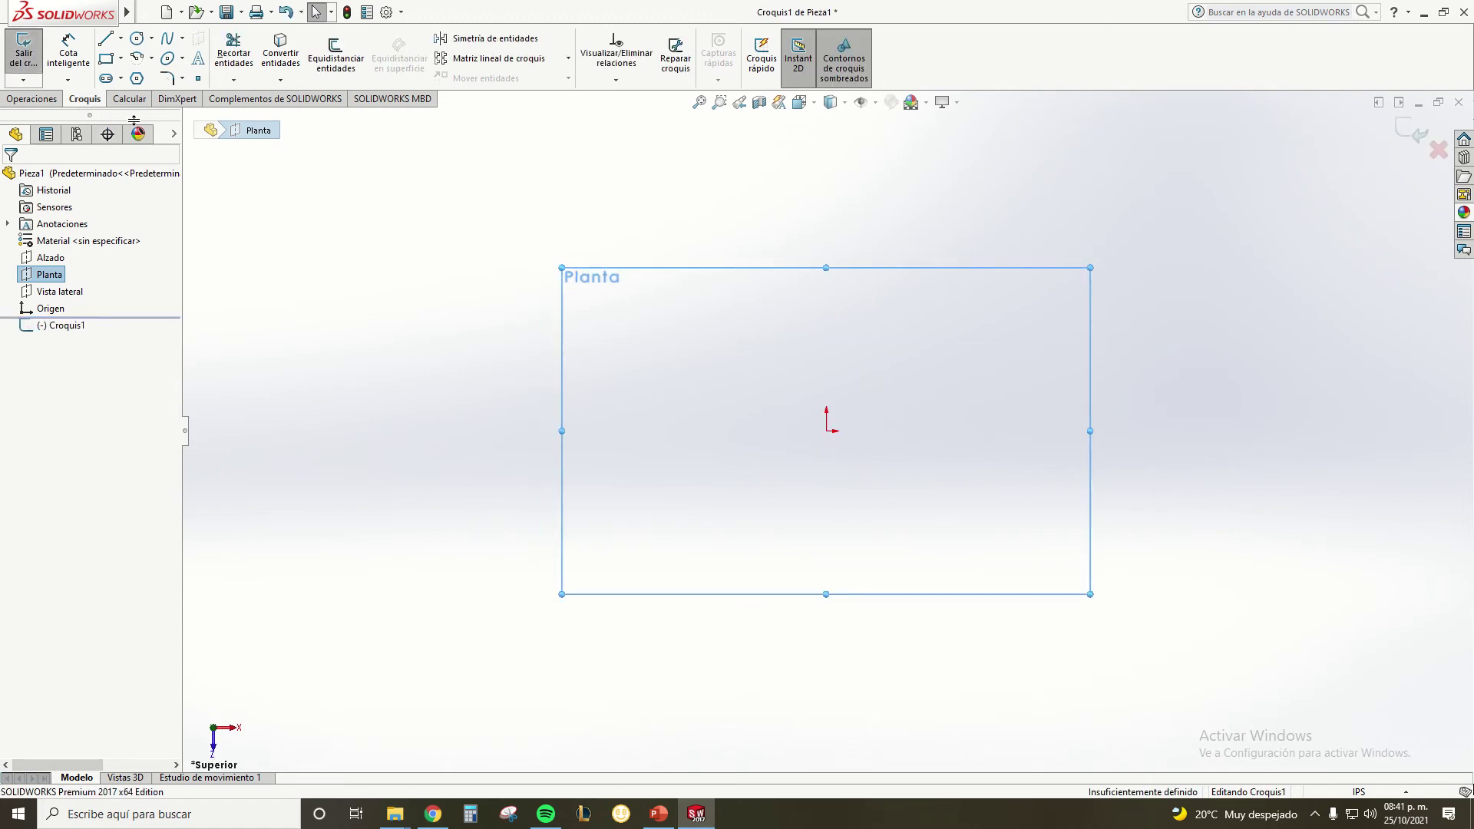
{"action": "left_click", "coordinate": [121, 64]}
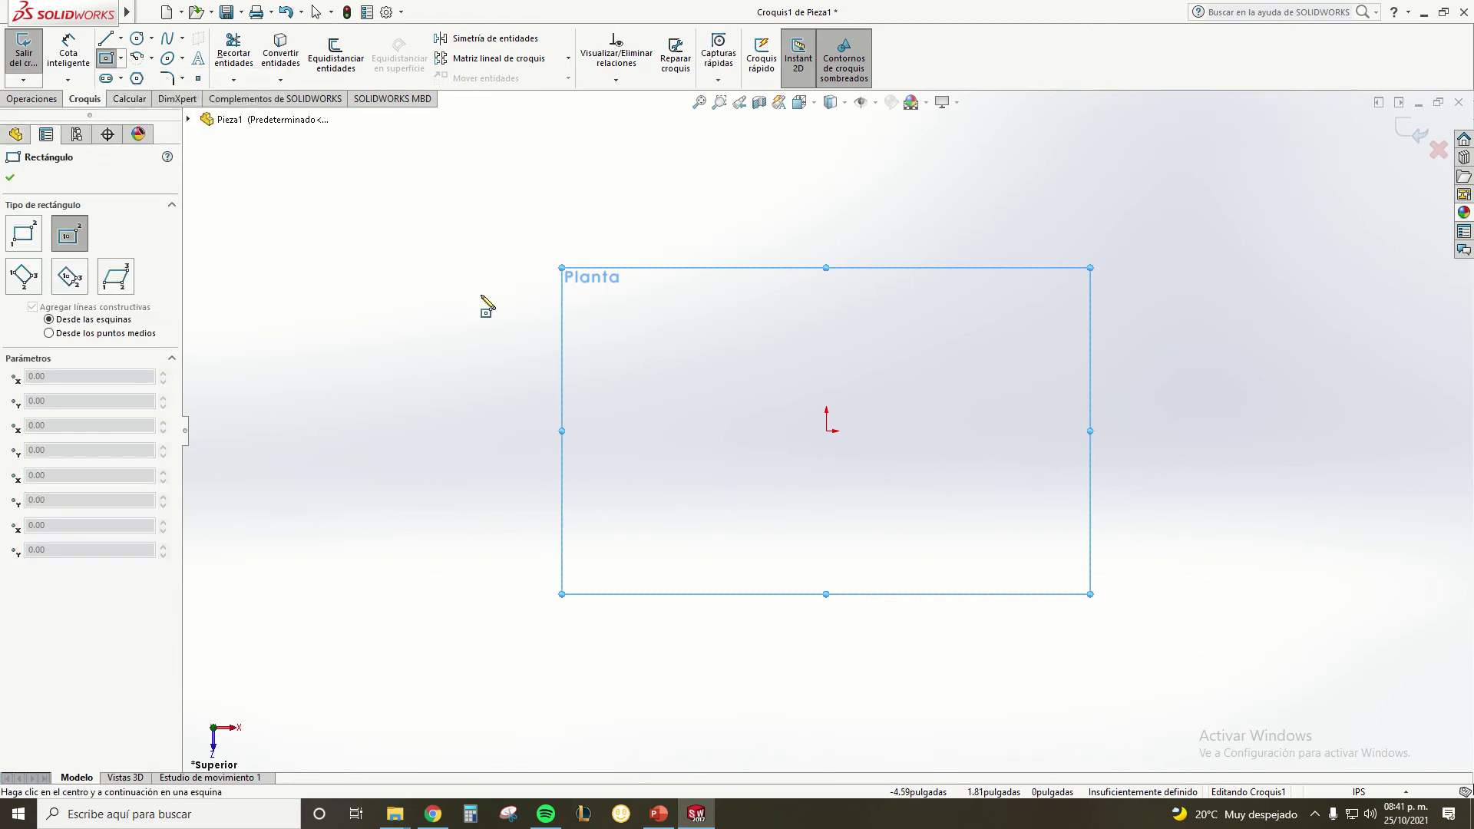
Draw the large origin-centred rectangle and small rectangles on its top-left and top-right corners
{"action": "left_click", "coordinate": [827, 431]}
{"action": "left_click", "coordinate": [1024, 306]}
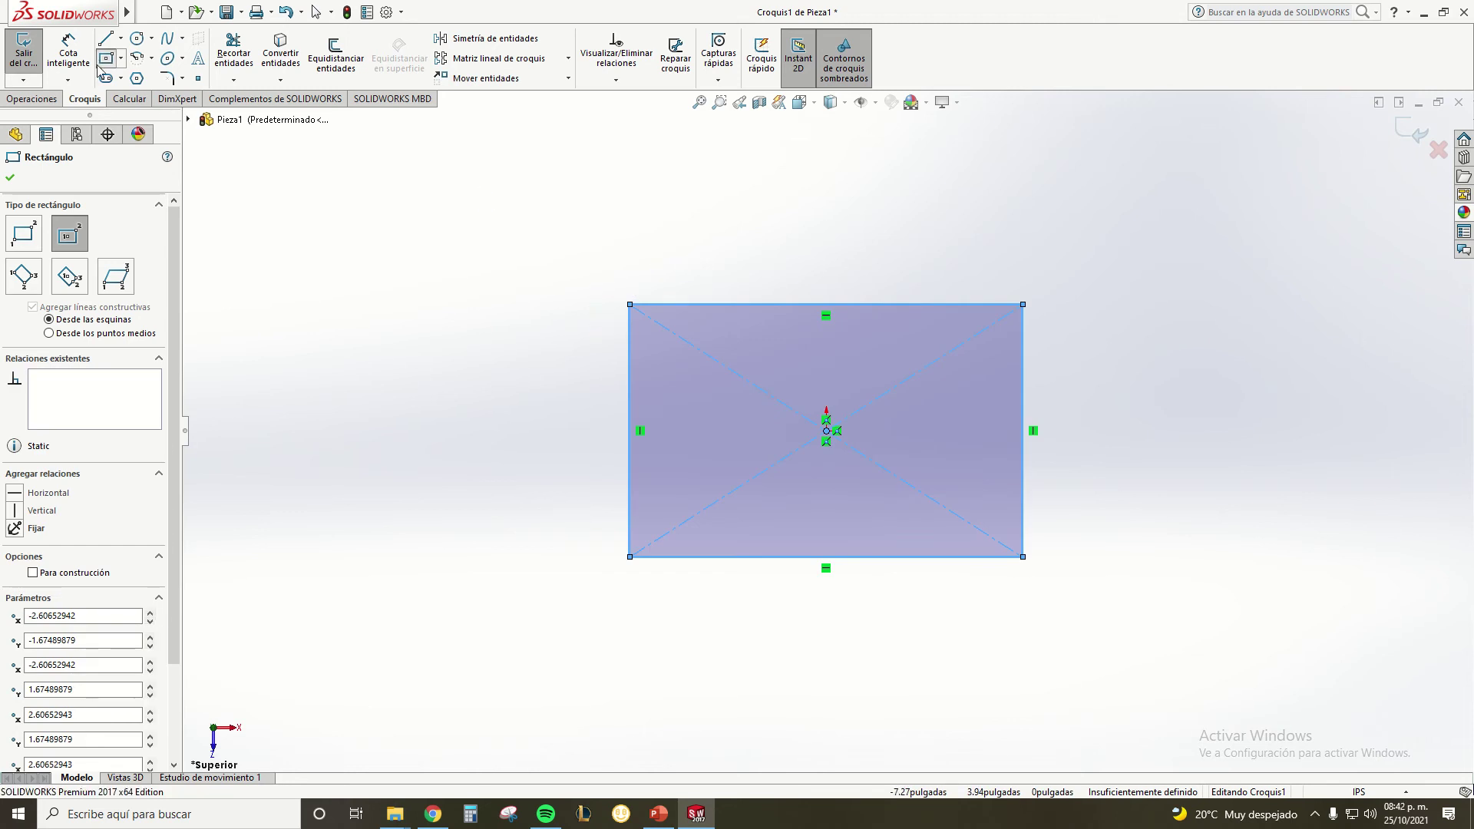
{"action": "left_click", "coordinate": [629, 305]}
{"action": "left_click", "coordinate": [653, 286]}
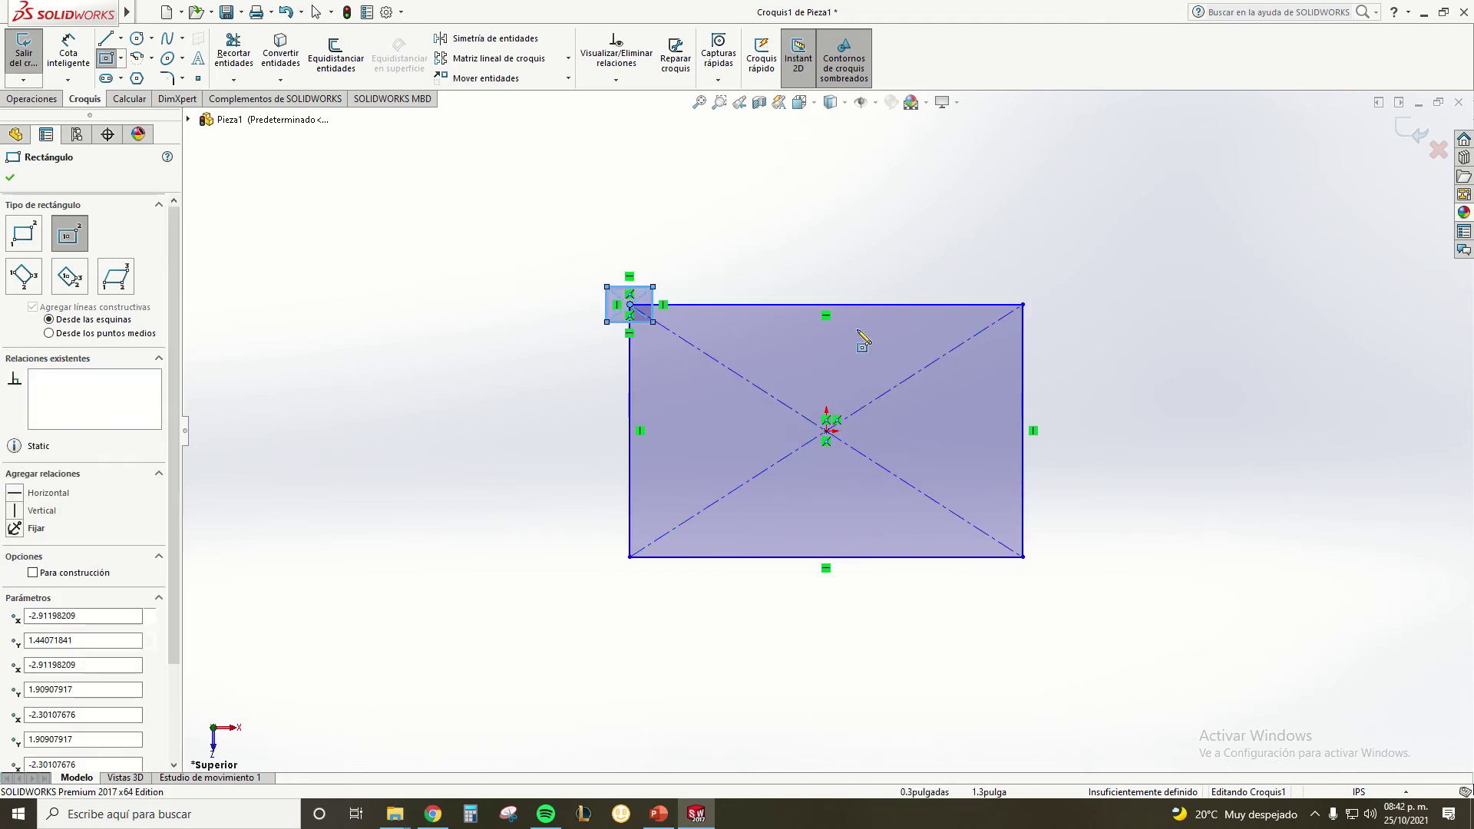
{"action": "left_click", "coordinate": [1023, 304]}
{"action": "left_click", "coordinate": [1046, 286]}
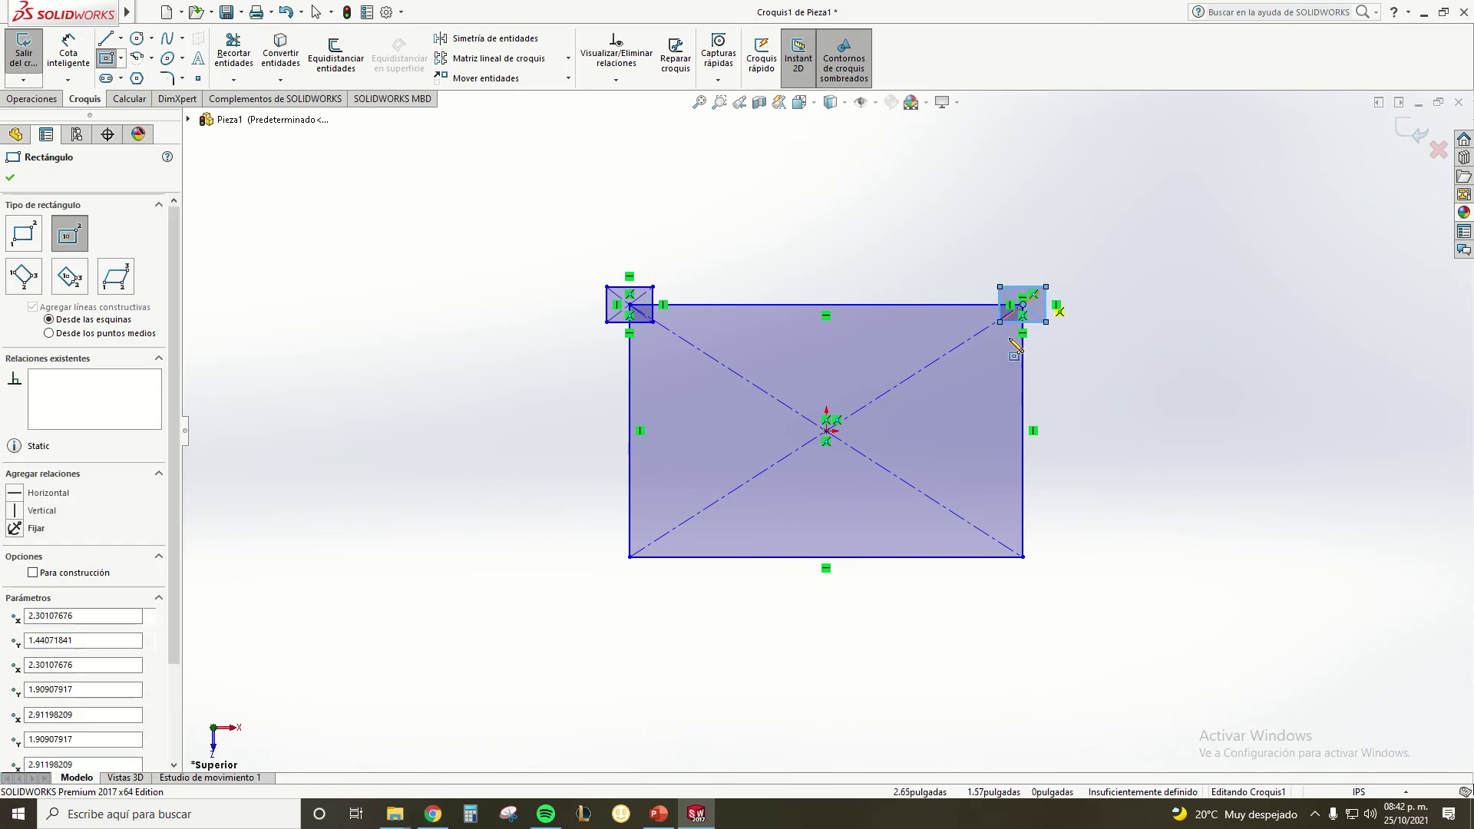
Add small centre rectangles on the bottom-left and bottom-right corners, then close the tool
{"action": "left_click", "coordinate": [121, 58]}
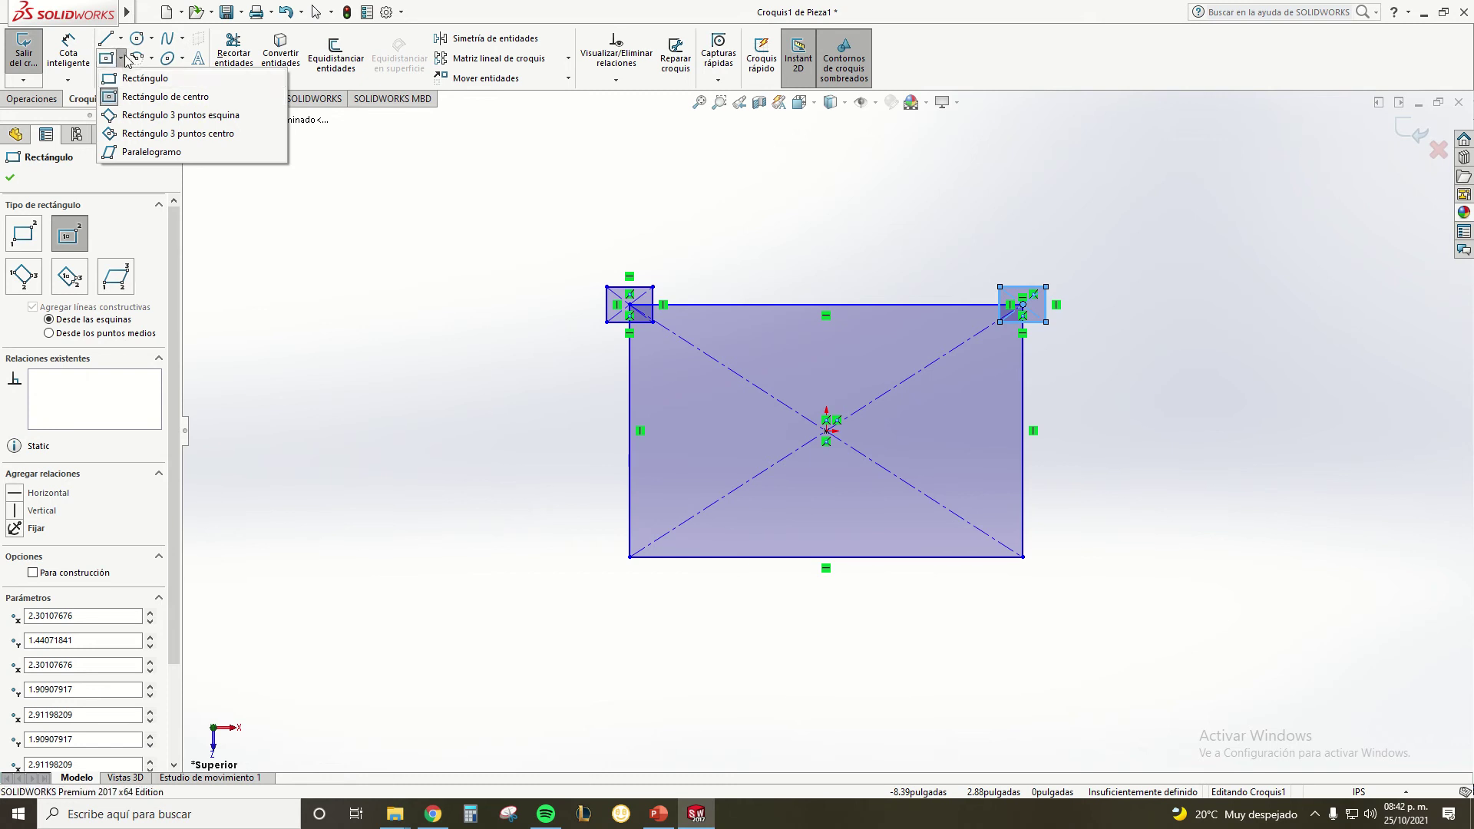
{"action": "left_click", "coordinate": [142, 96]}
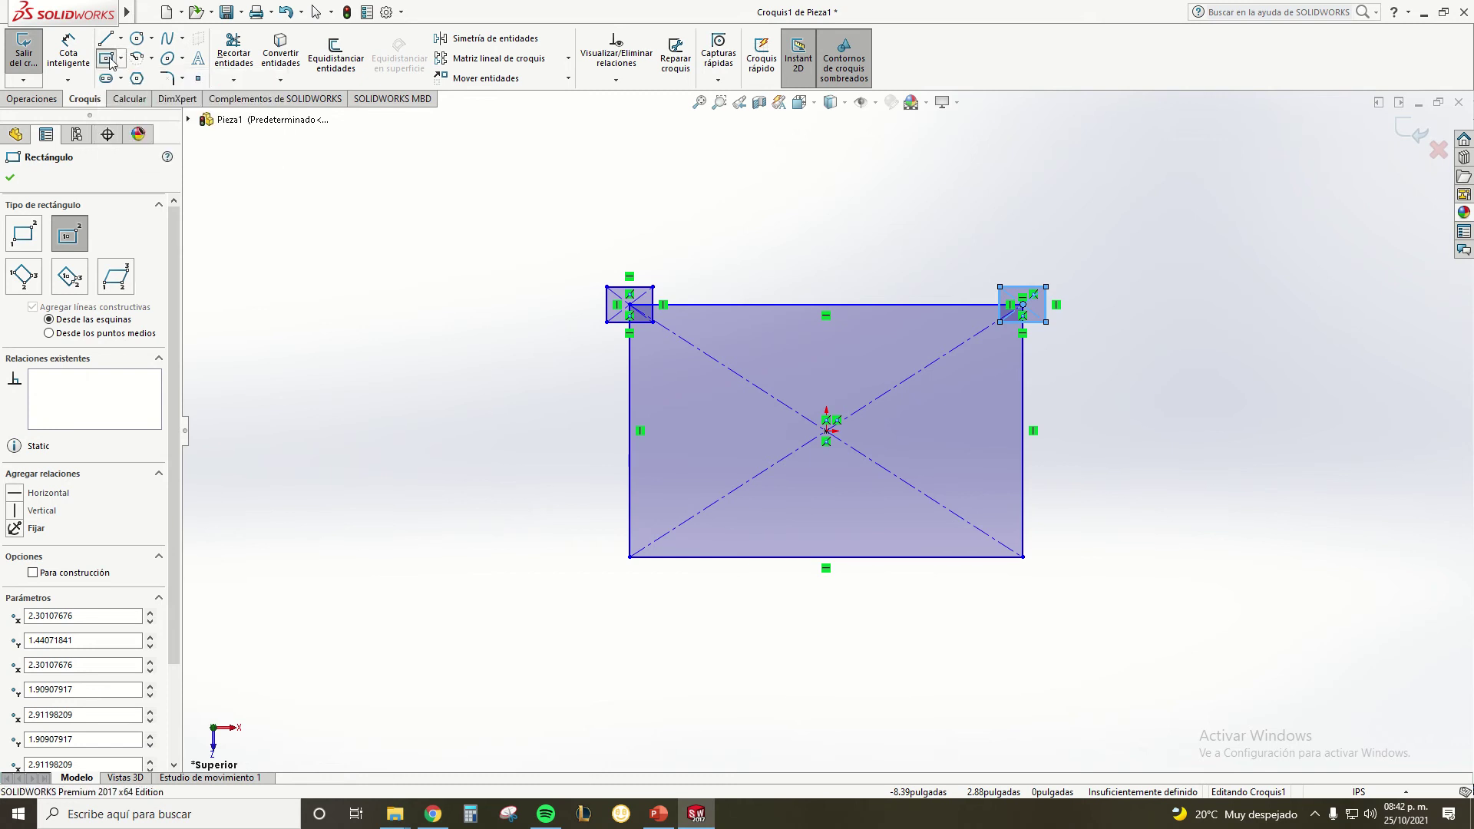
{"action": "left_click", "coordinate": [630, 556]}
{"action": "left_click", "coordinate": [664, 520]}
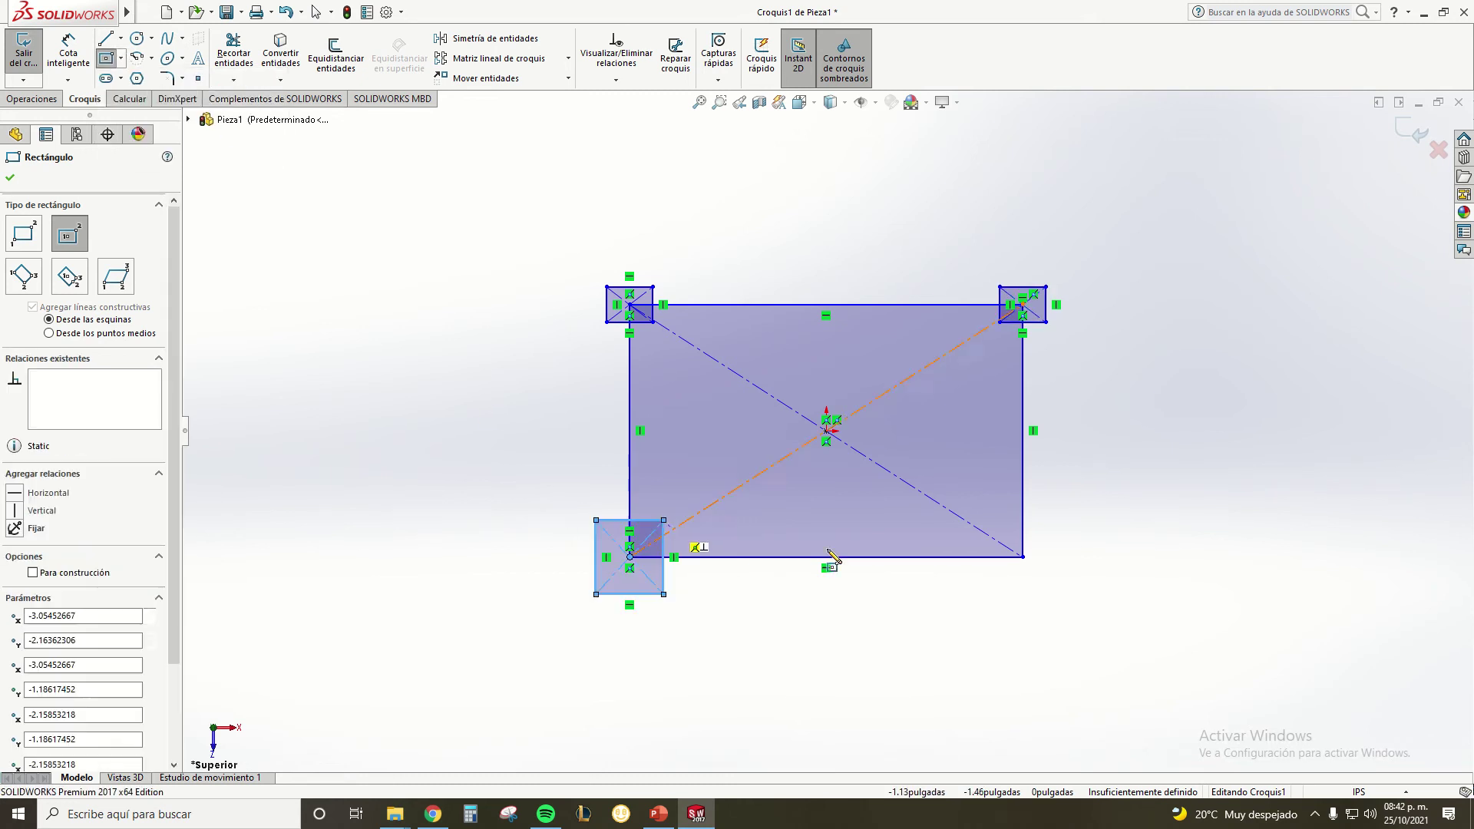
{"action": "left_click", "coordinate": [1023, 557]}
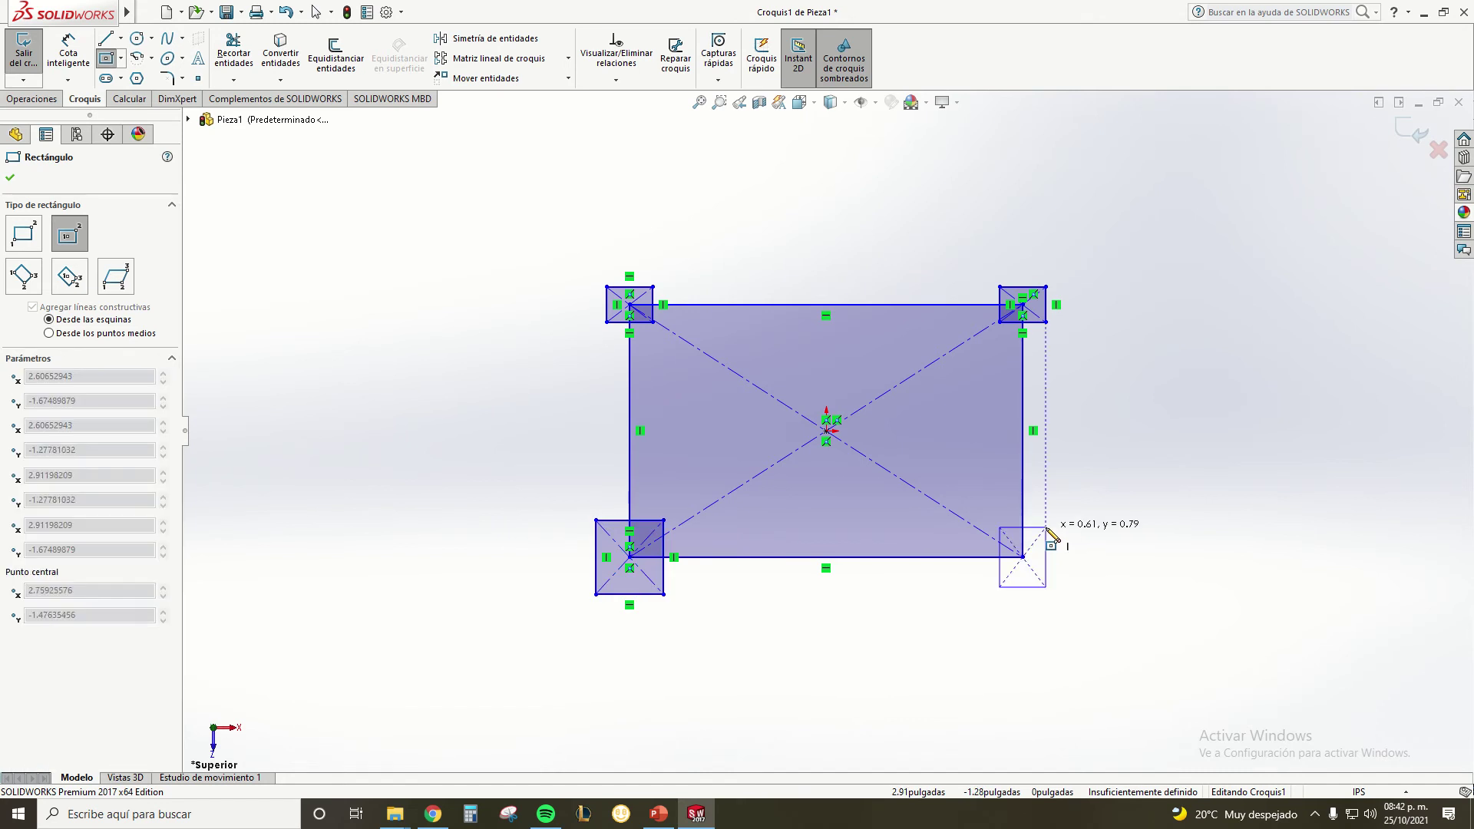
{"action": "left_click", "coordinate": [1046, 583]}
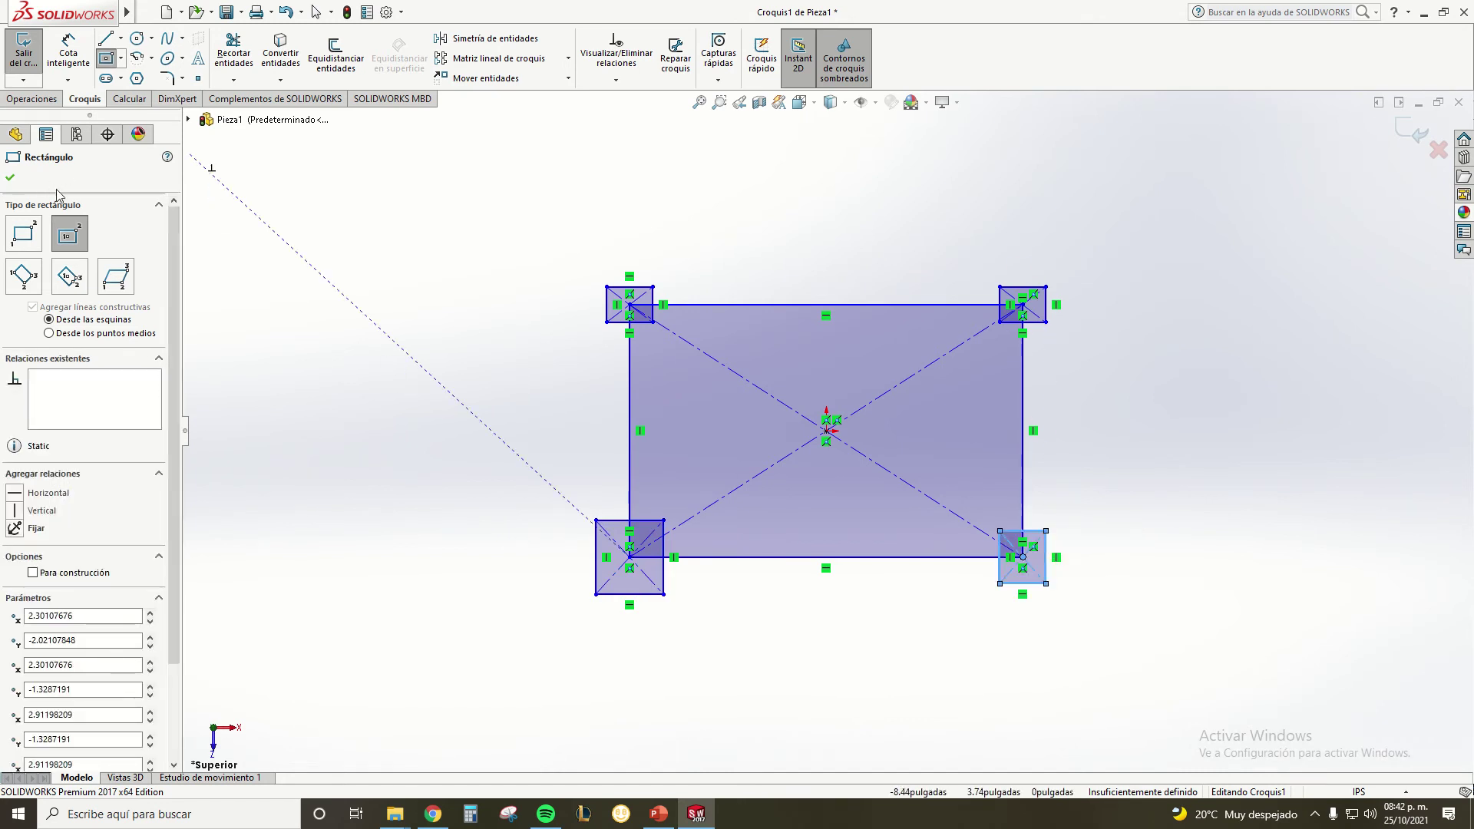
{"action": "left_click", "coordinate": [9, 179]}
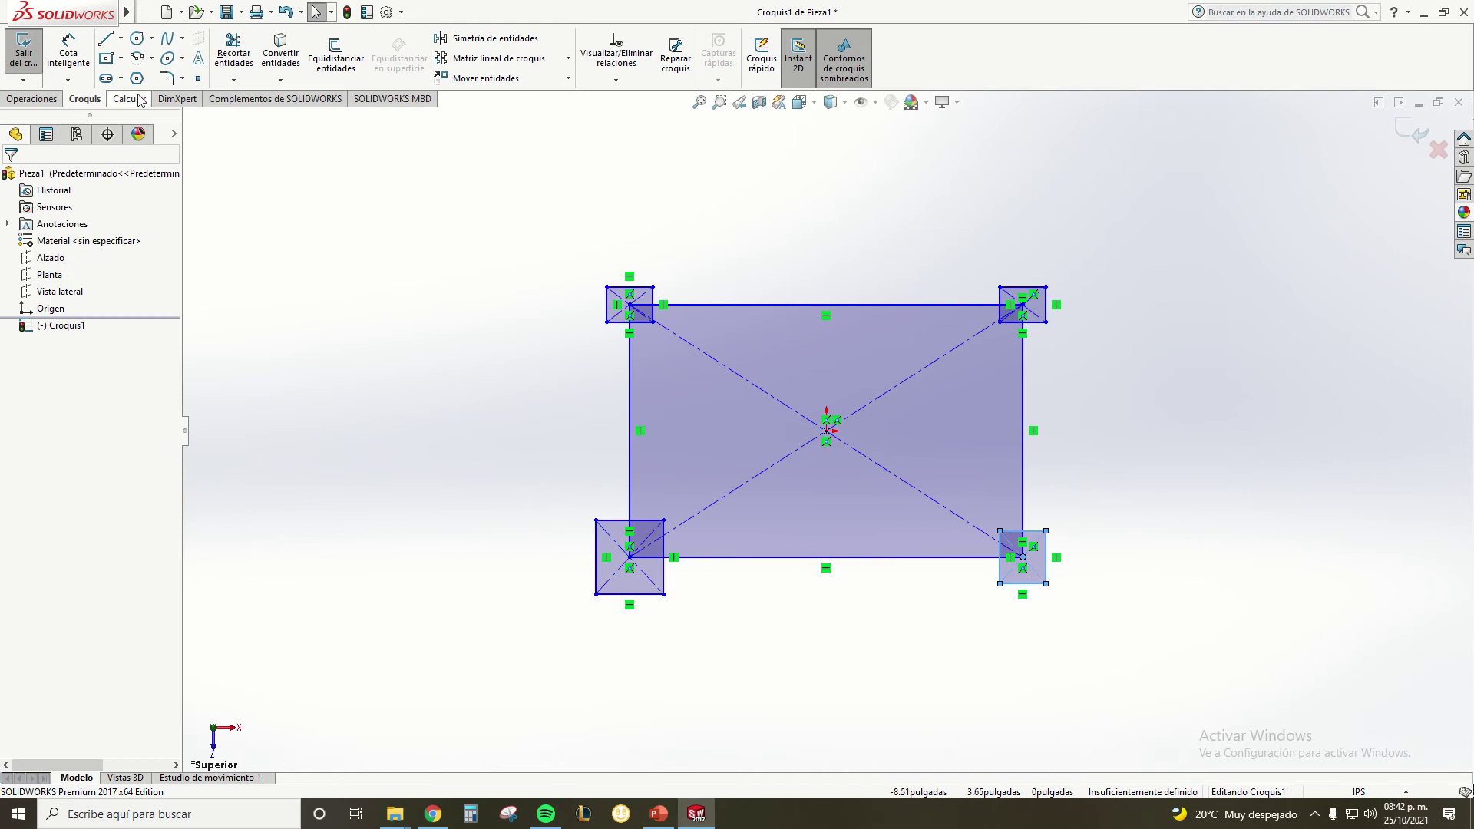
Dimension the large rectangle's top edge to 1000mm (39.37 in)
{"action": "left_click", "coordinate": [69, 50]}
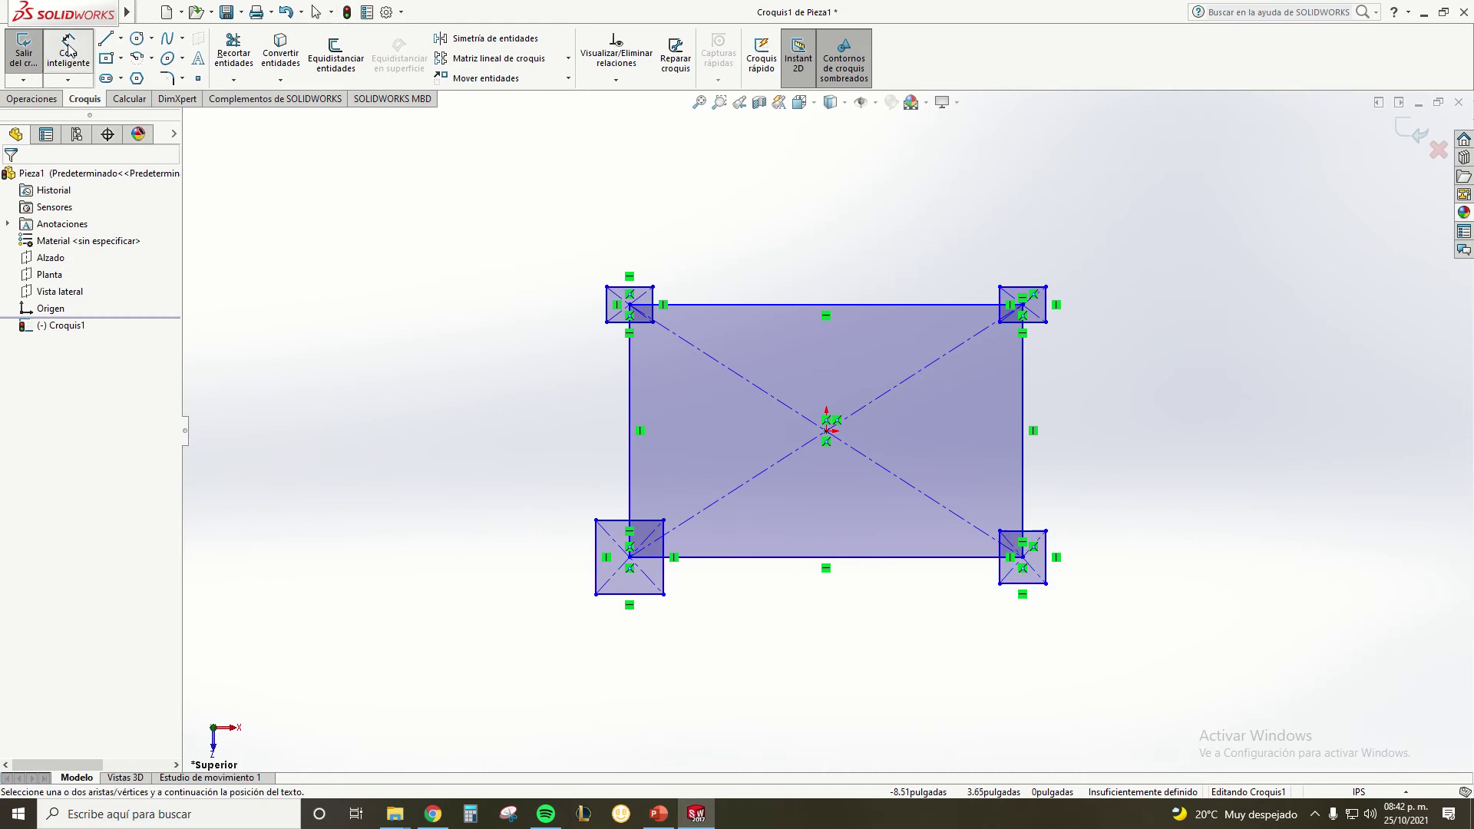
{"action": "left_click", "coordinate": [788, 305]}
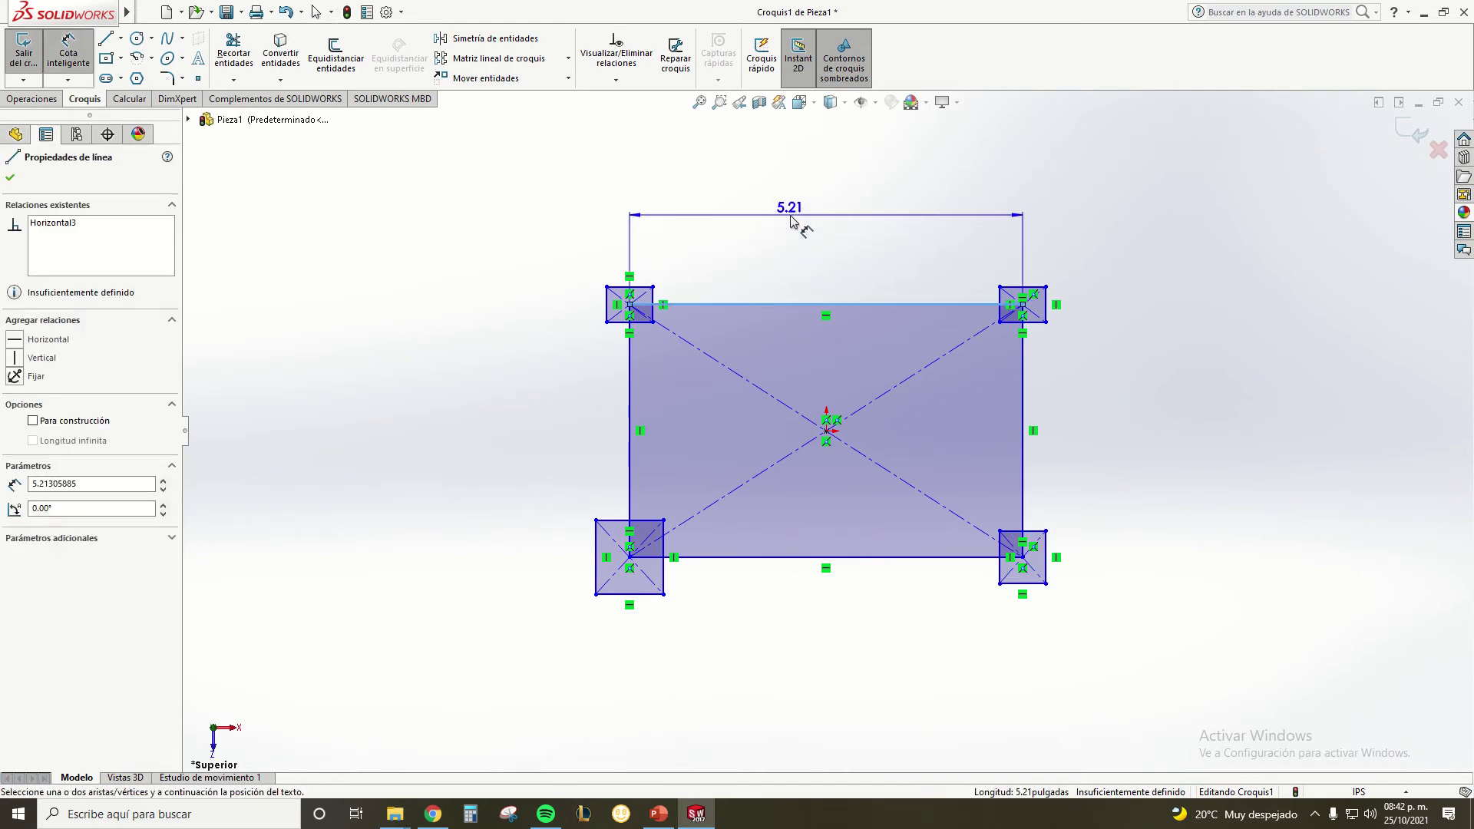
{"action": "left_click", "coordinate": [793, 222]}
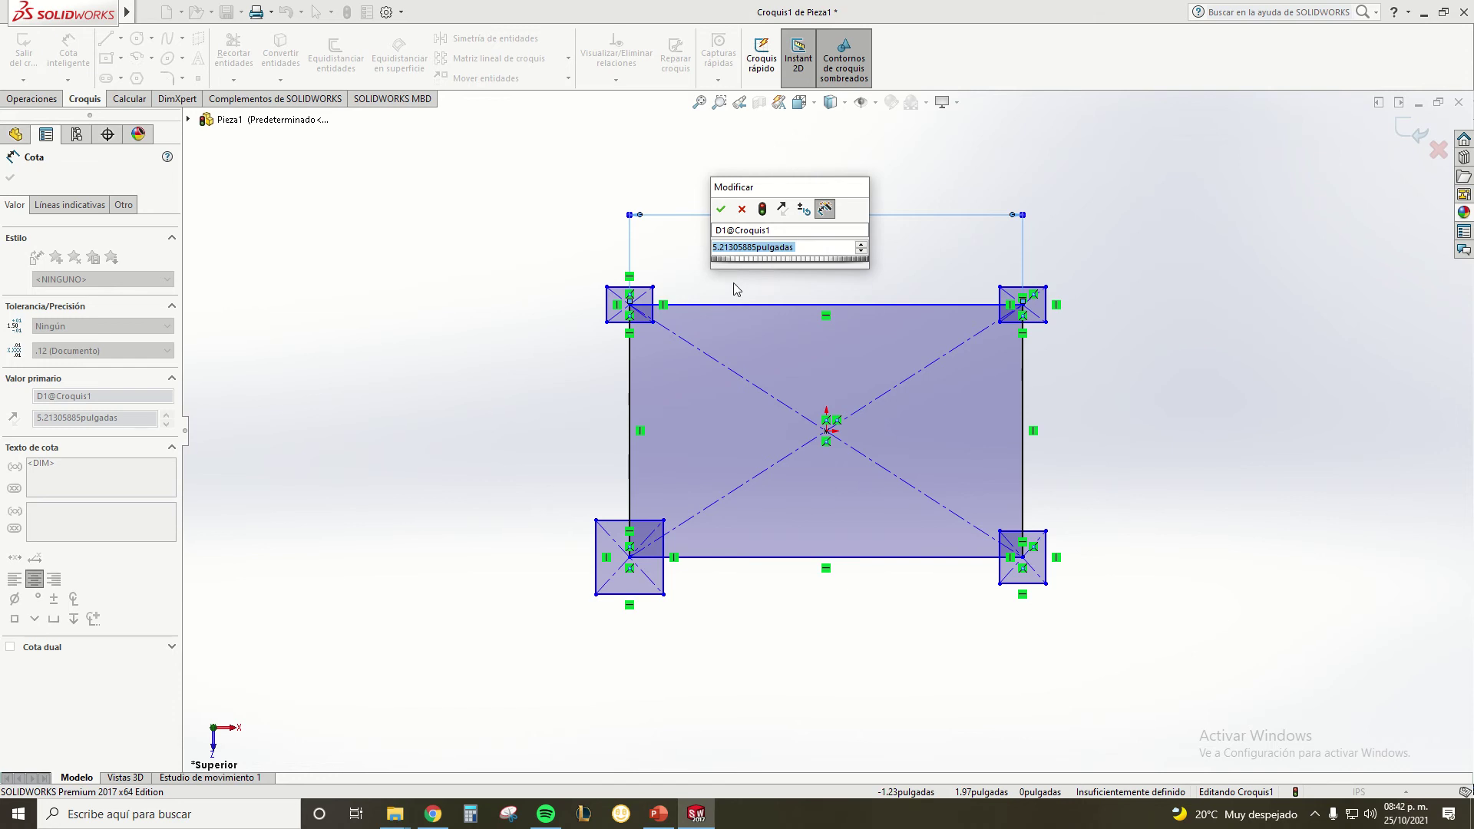
{"action": "type", "text": "1000mm"}
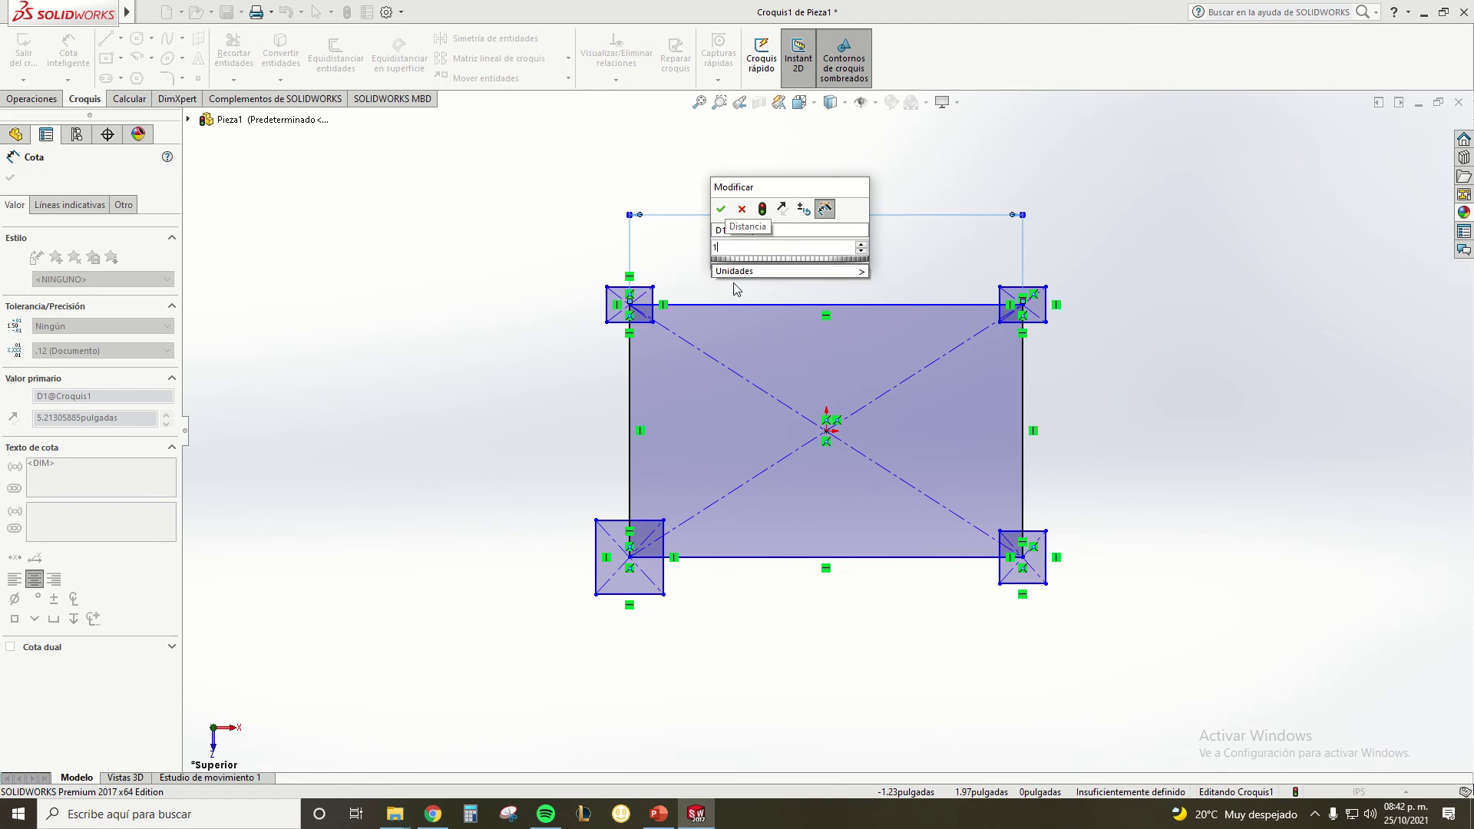
{"action": "key", "text": "Return"}
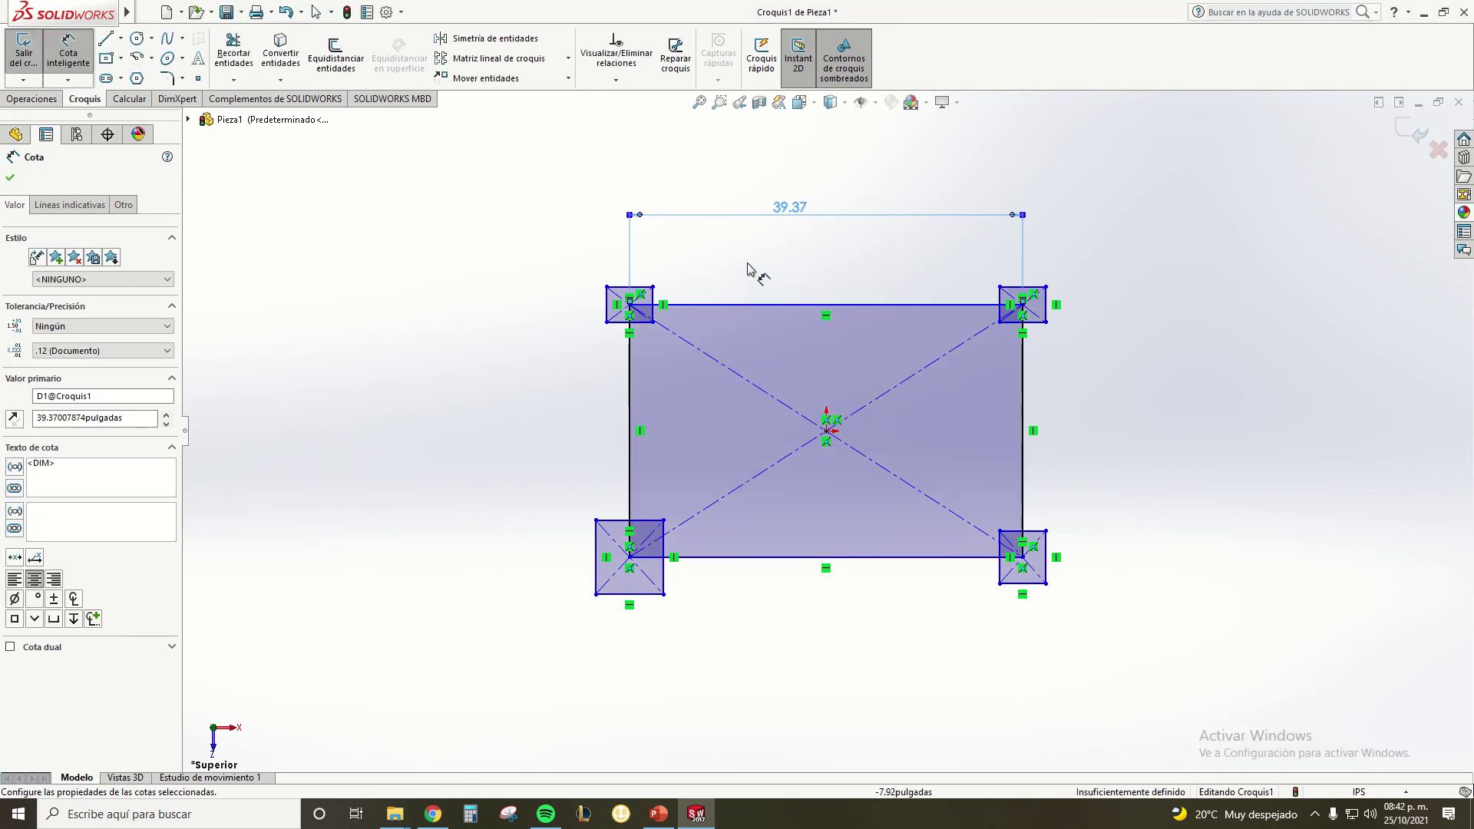
{"action": "left_click", "coordinate": [11, 180]}
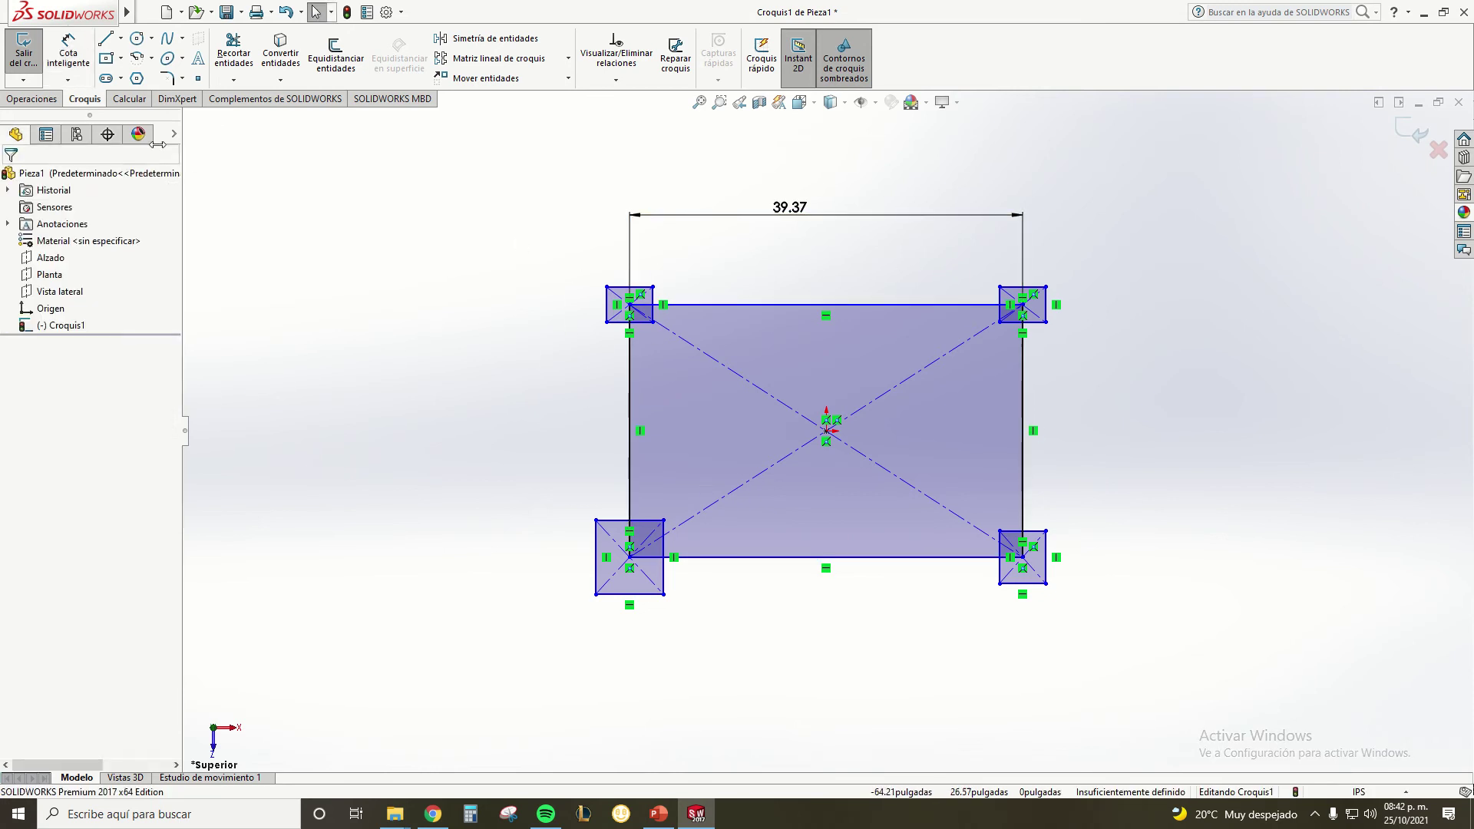
Dimension the left edge to 39.37 in, making the large rectangle square
{"action": "left_click", "coordinate": [68, 50]}
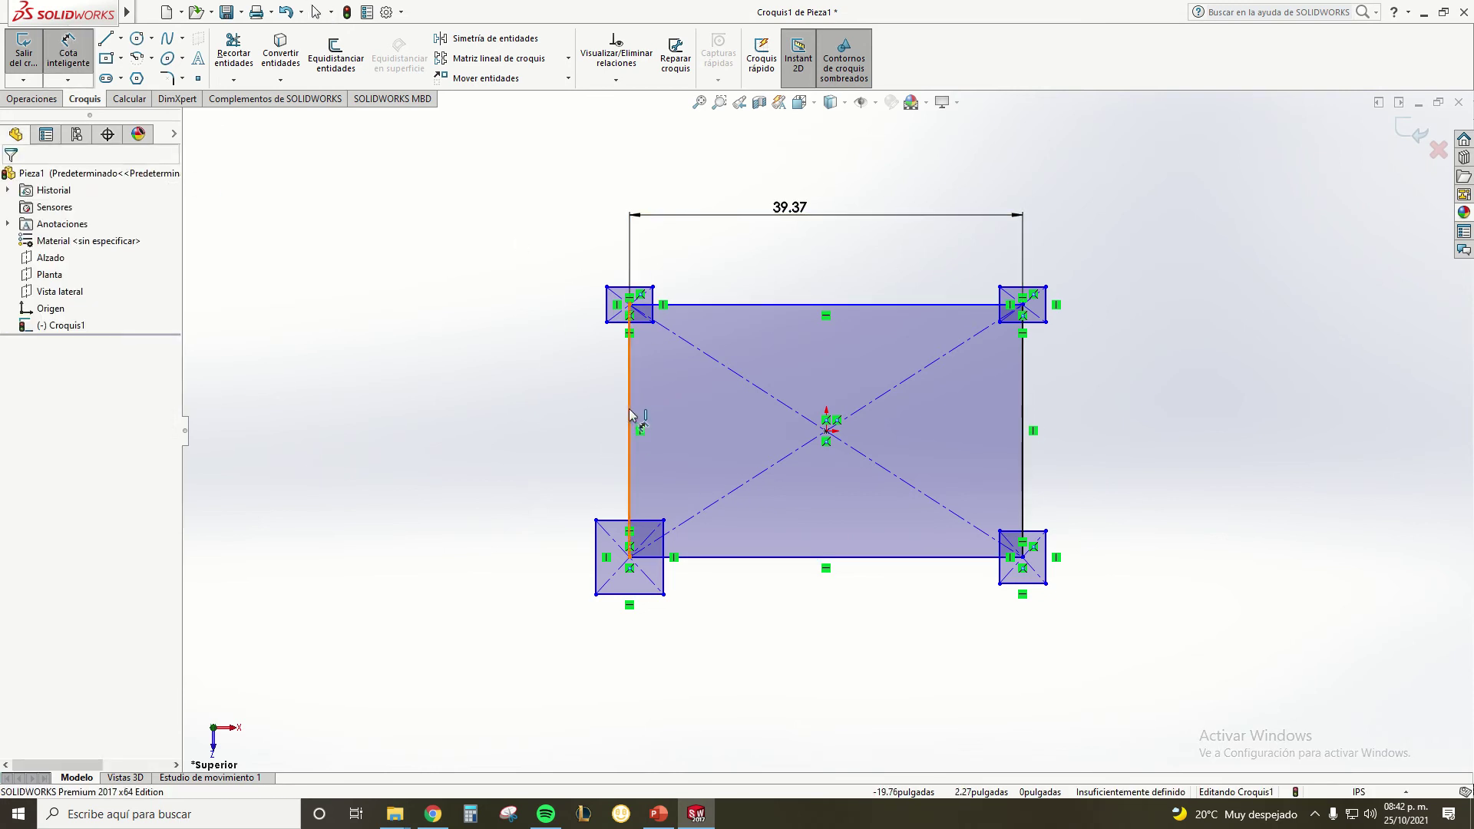
{"action": "left_click", "coordinate": [629, 418]}
{"action": "left_click", "coordinate": [485, 443]}
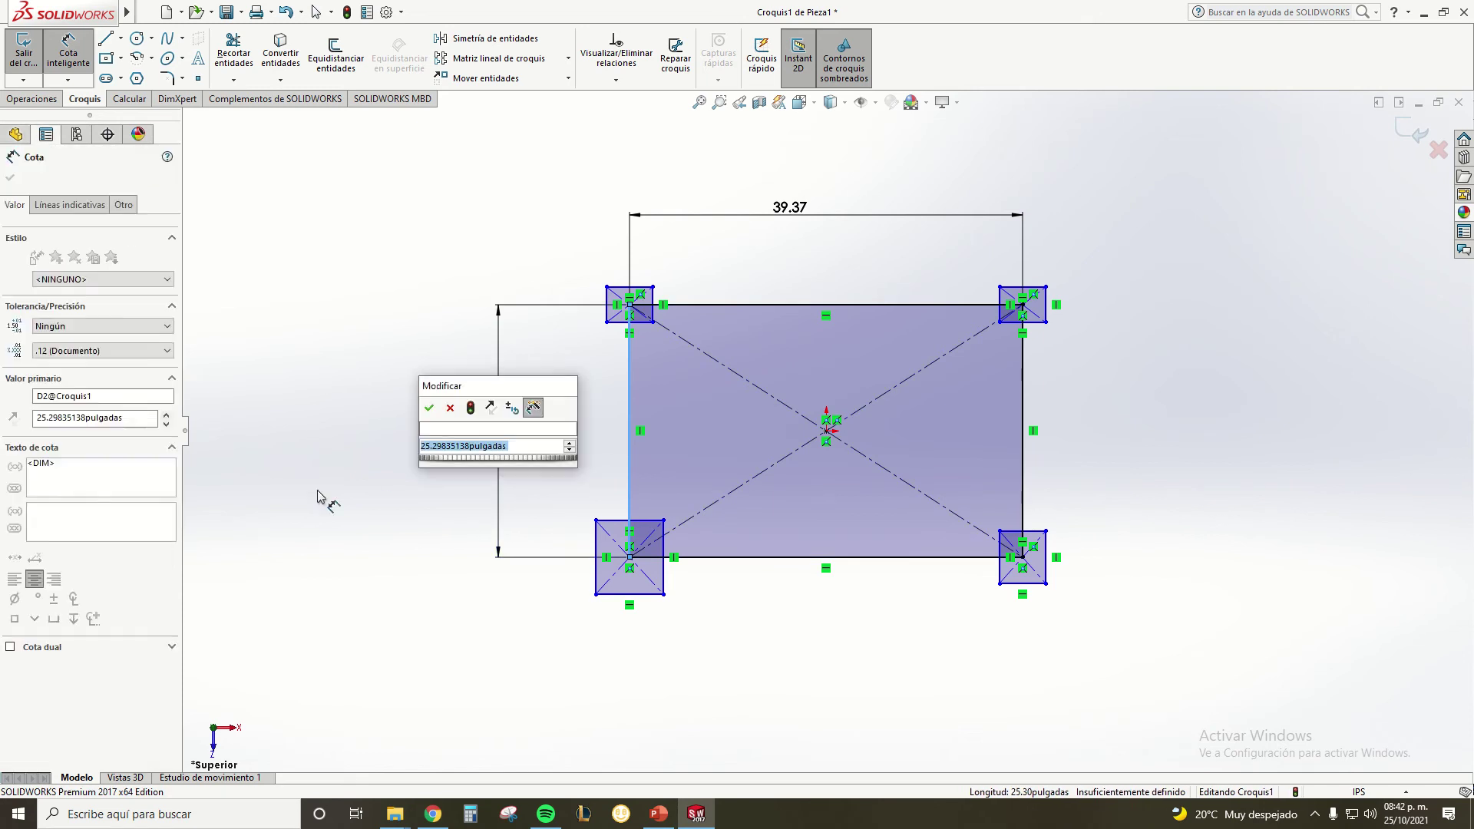
{"action": "type", "text": "1"}
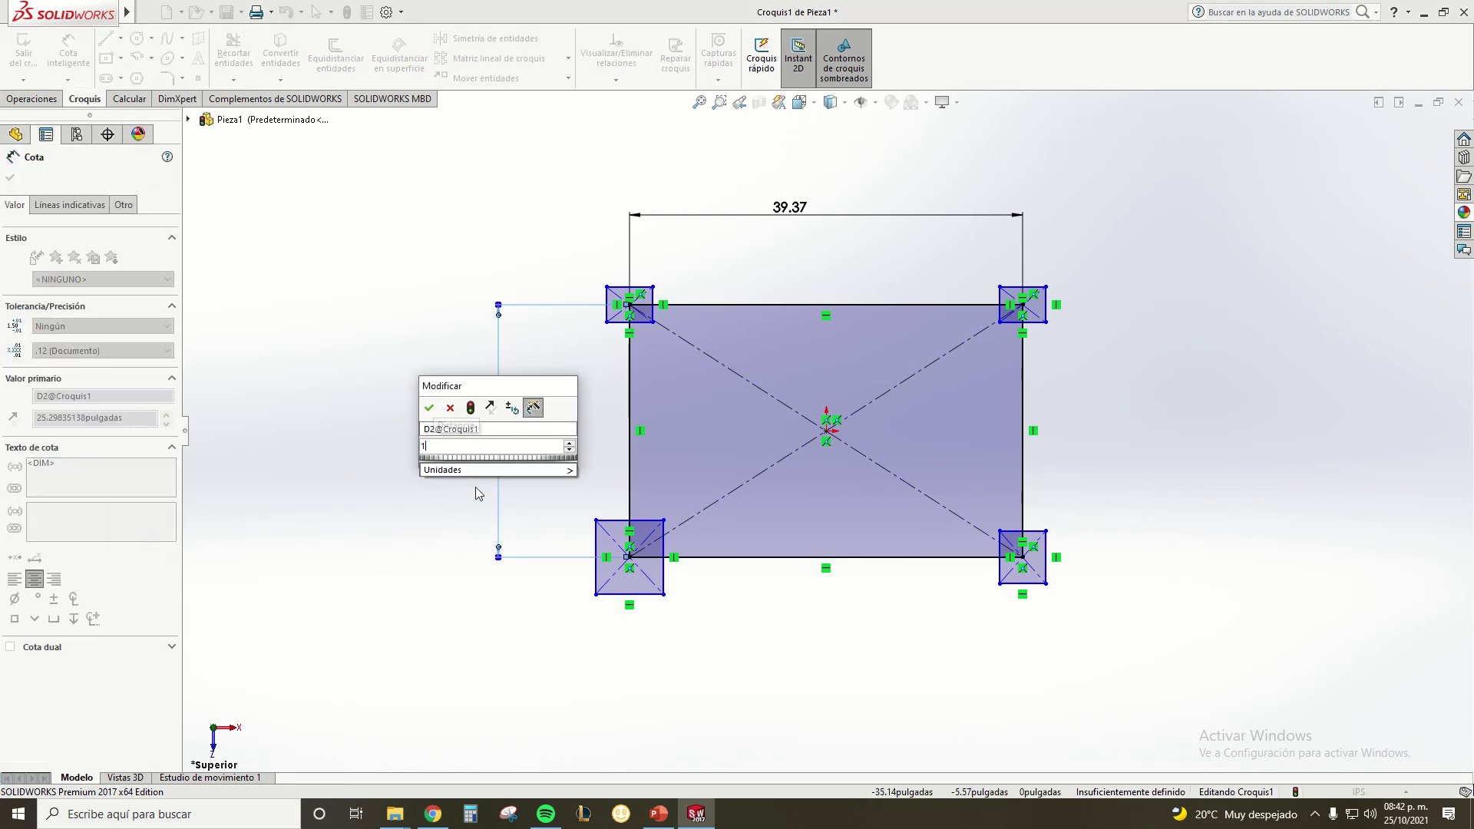
{"action": "key", "text": "Return"}
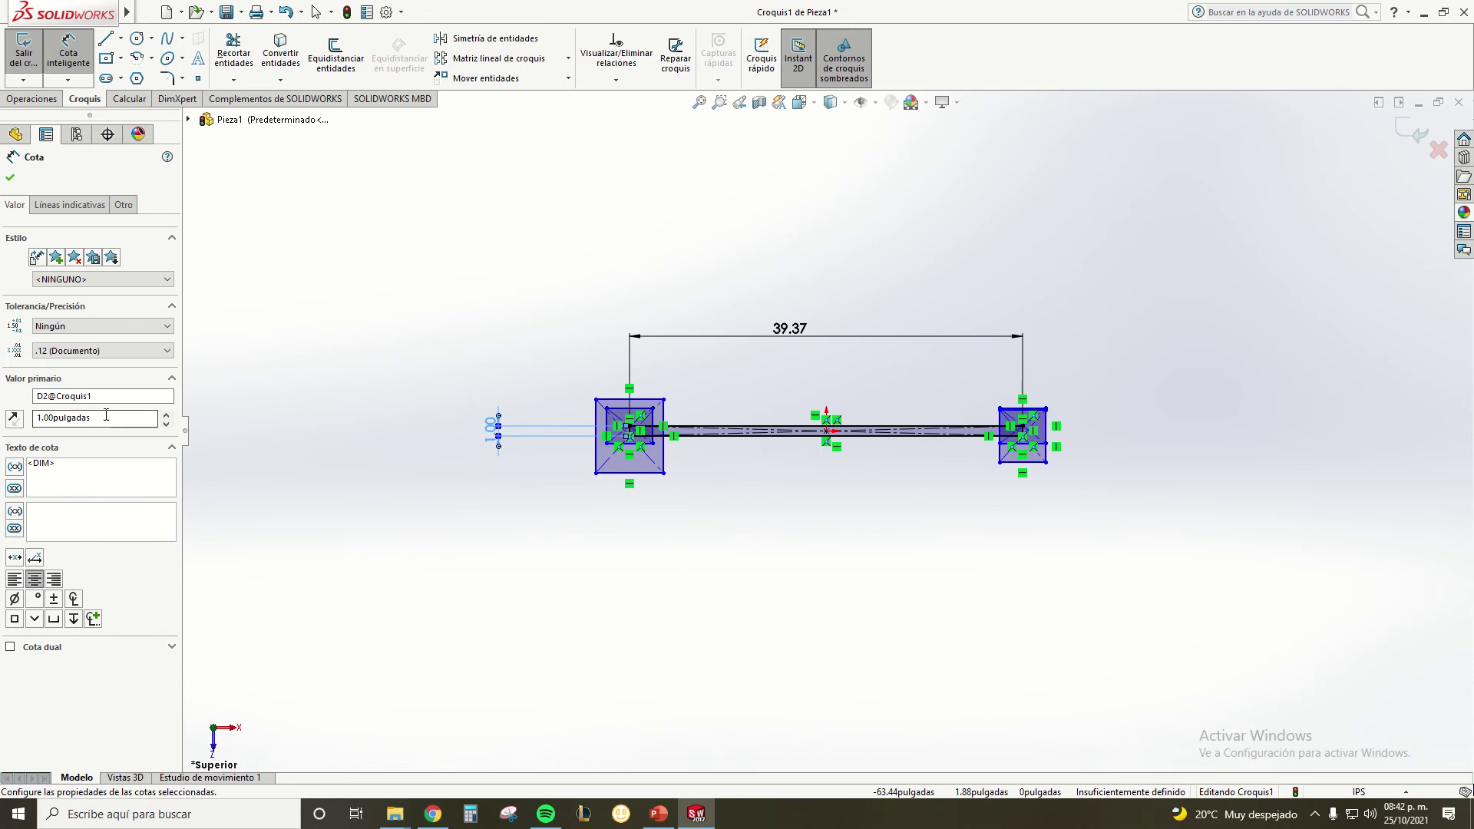
{"action": "left_click_drag", "start_coordinate": [106, 415], "coordinate": [3, 421]}
{"action": "type", "text": "1"}
{"action": "key", "text": "Return"}
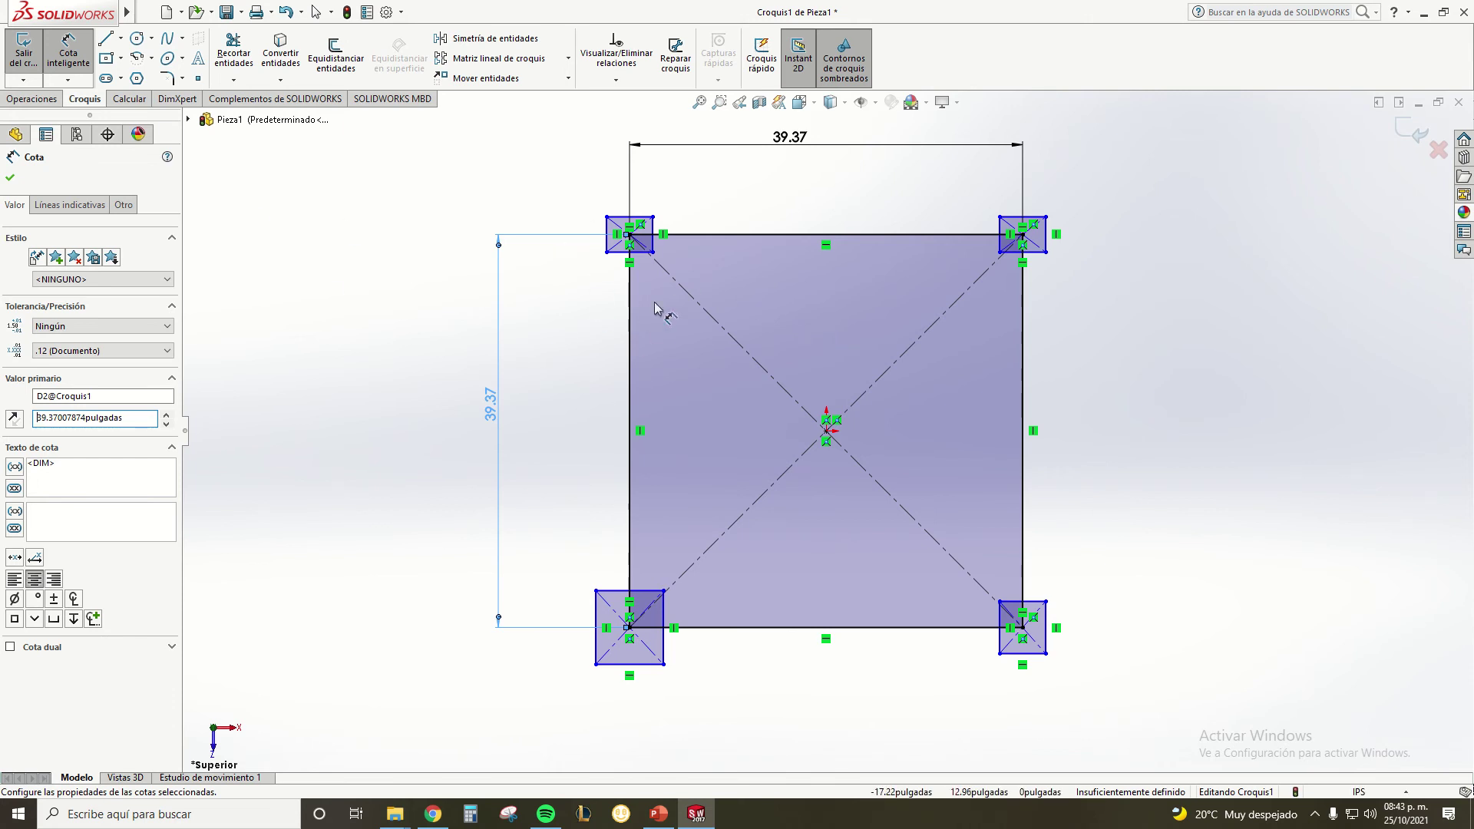
Power-trim the big square's edges and diagonals, leaving only the four corner squares
{"action": "left_click", "coordinate": [48, 68]}
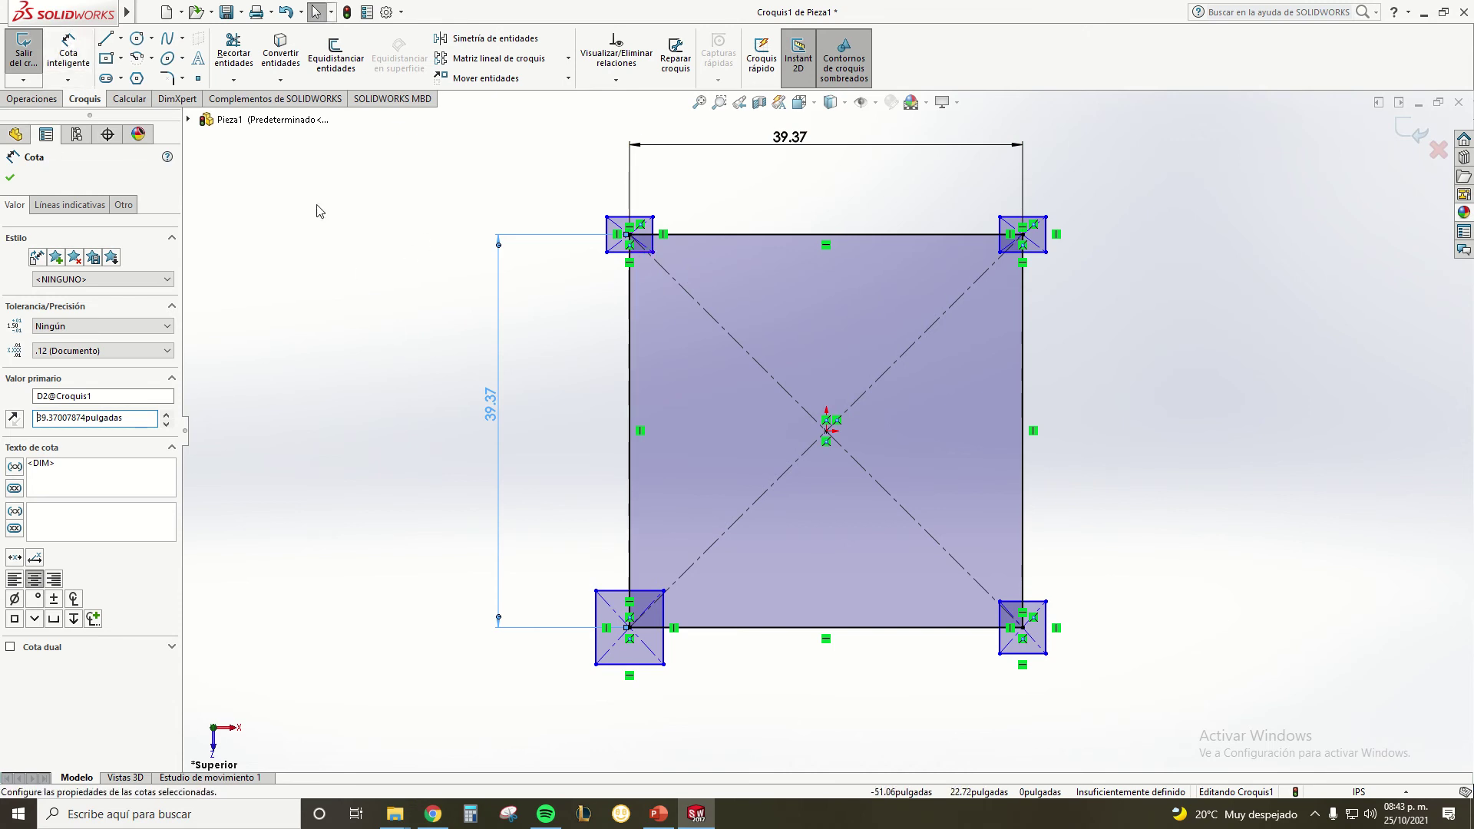
{"action": "left_click", "coordinate": [240, 69]}
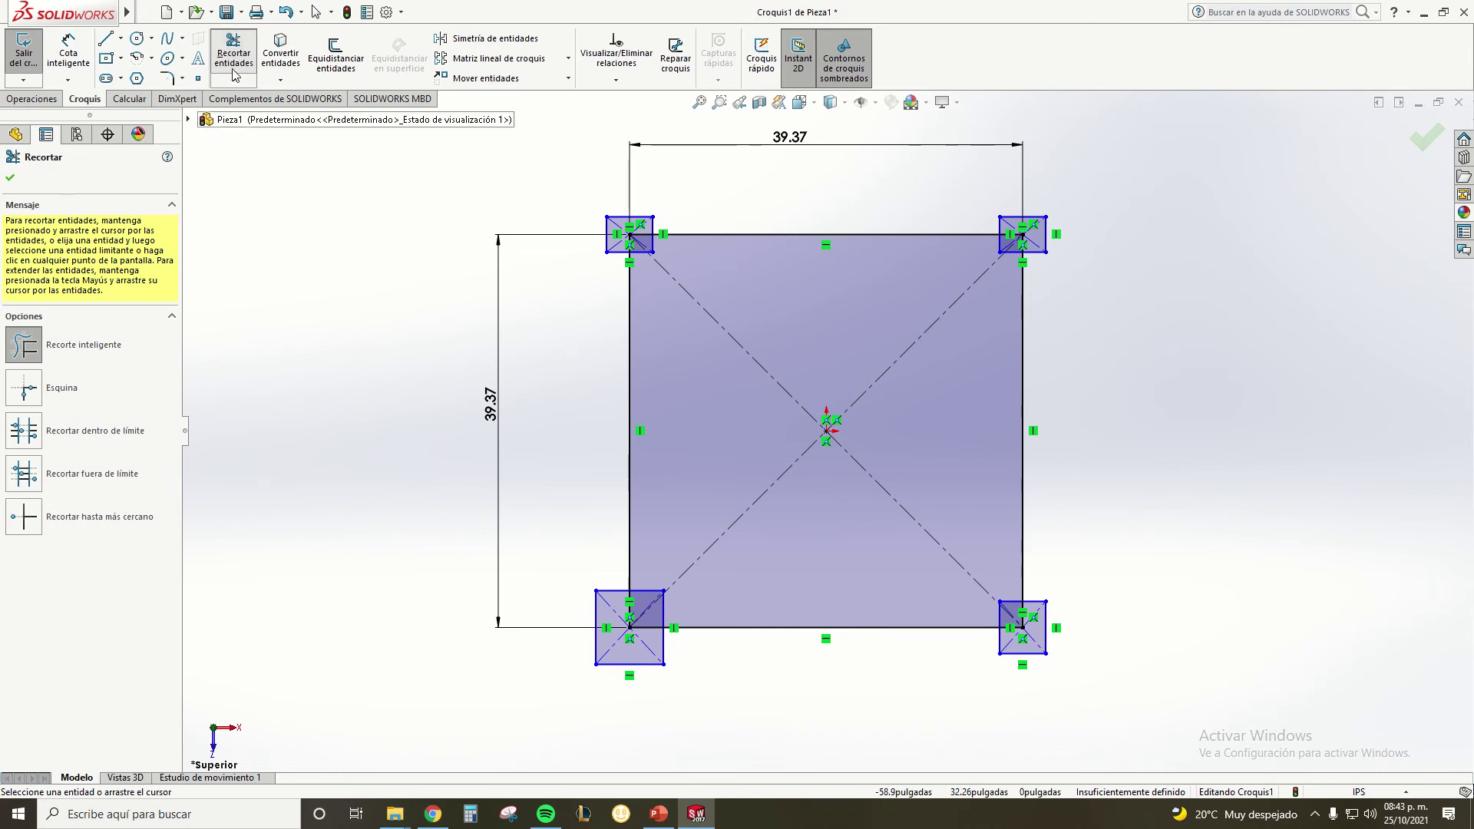
{"action": "mouse_move", "coordinate": [735, 201]}
{"action": "left_mouse_down"}
{"action": "mouse_move", "coordinate": [603, 375]}
{"action": "mouse_move", "coordinate": [767, 636]}
{"action": "mouse_move", "coordinate": [814, 639]}
{"action": "mouse_move", "coordinate": [894, 508]}
{"action": "mouse_move", "coordinate": [1028, 499]}
{"action": "mouse_move", "coordinate": [988, 397]}
{"action": "mouse_move", "coordinate": [878, 286]}
{"action": "left_mouse_up"}
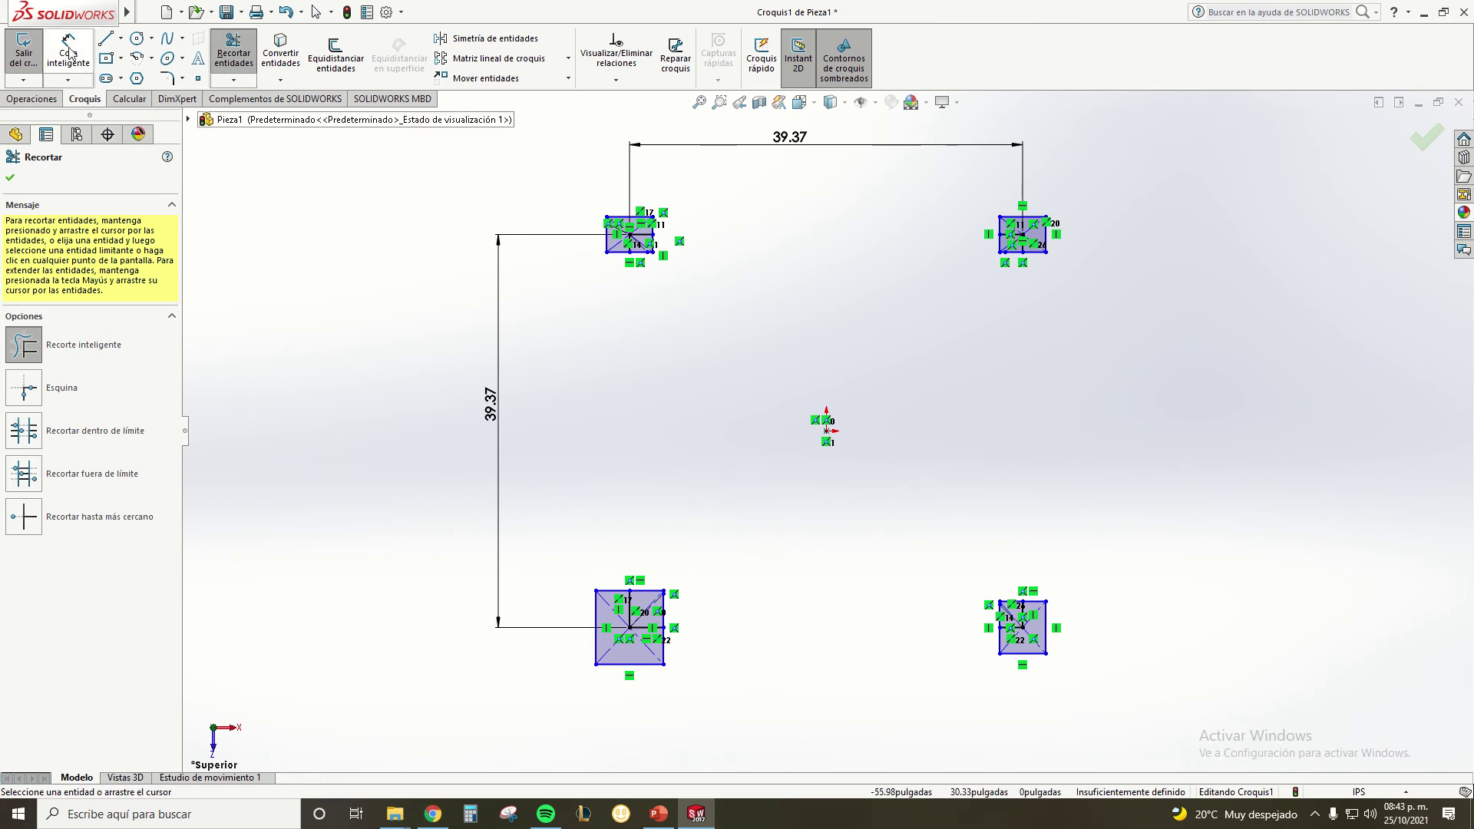
{"action": "left_click", "coordinate": [10, 178]}
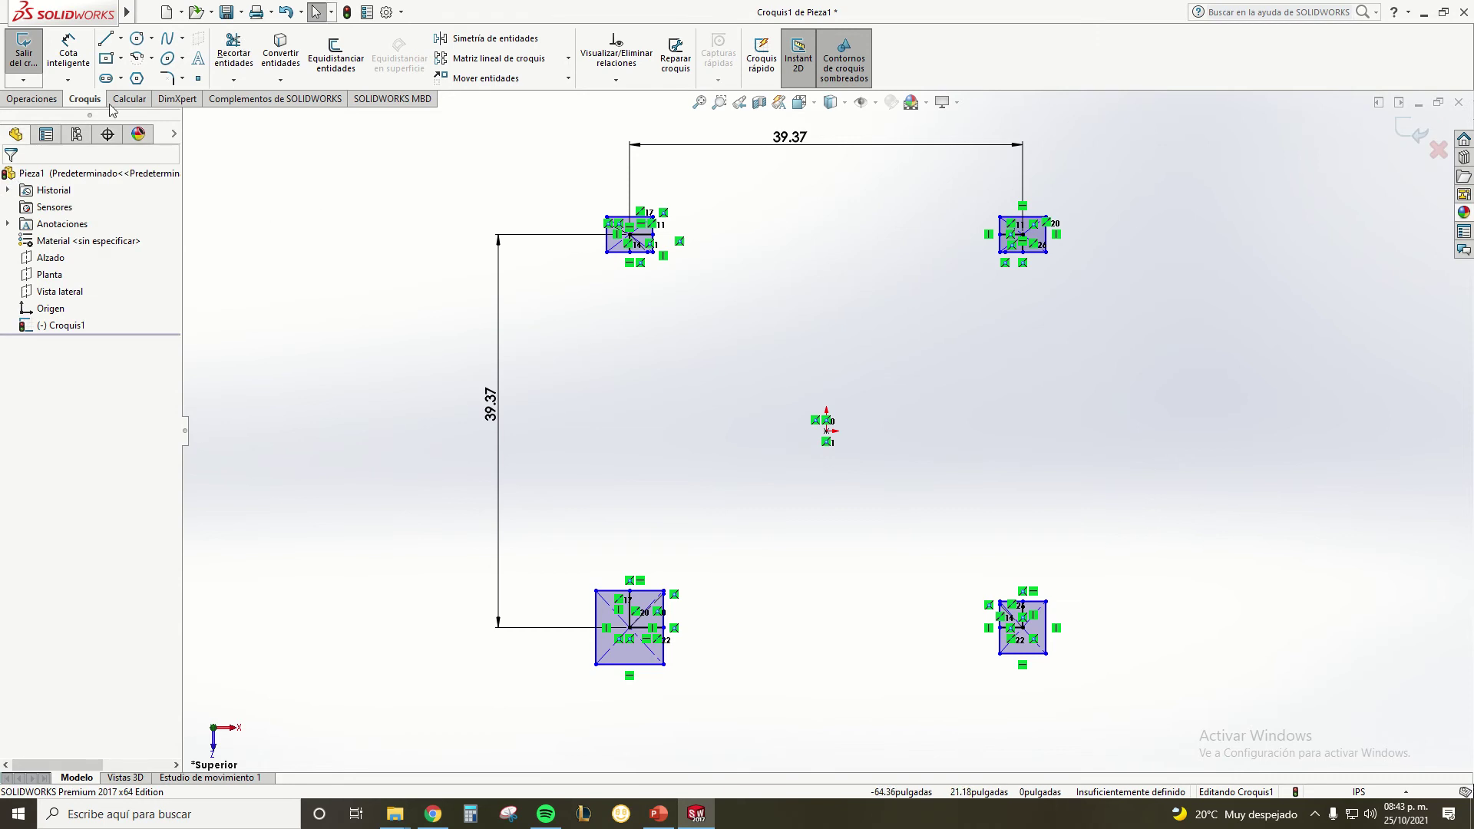
Dimension the upper-left corner square to 2 by 2 in
{"action": "left_click", "coordinate": [69, 53]}
{"action": "scroll", "coordinate": [631, 235], "scroll_direction": "down", "scroll_amount": 2}
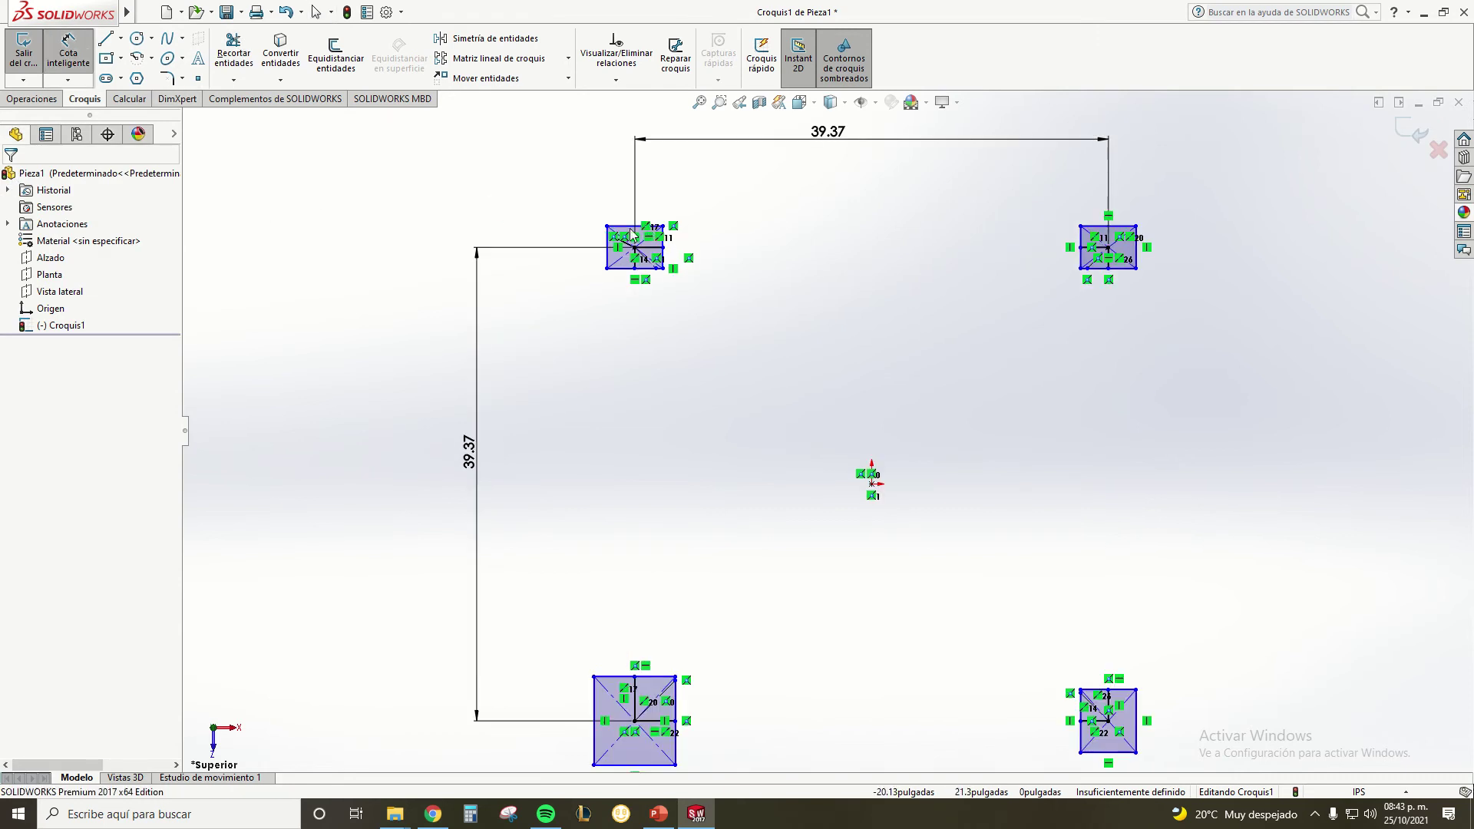
{"action": "left_click", "coordinate": [628, 223]}
{"action": "left_click", "coordinate": [641, 195]}
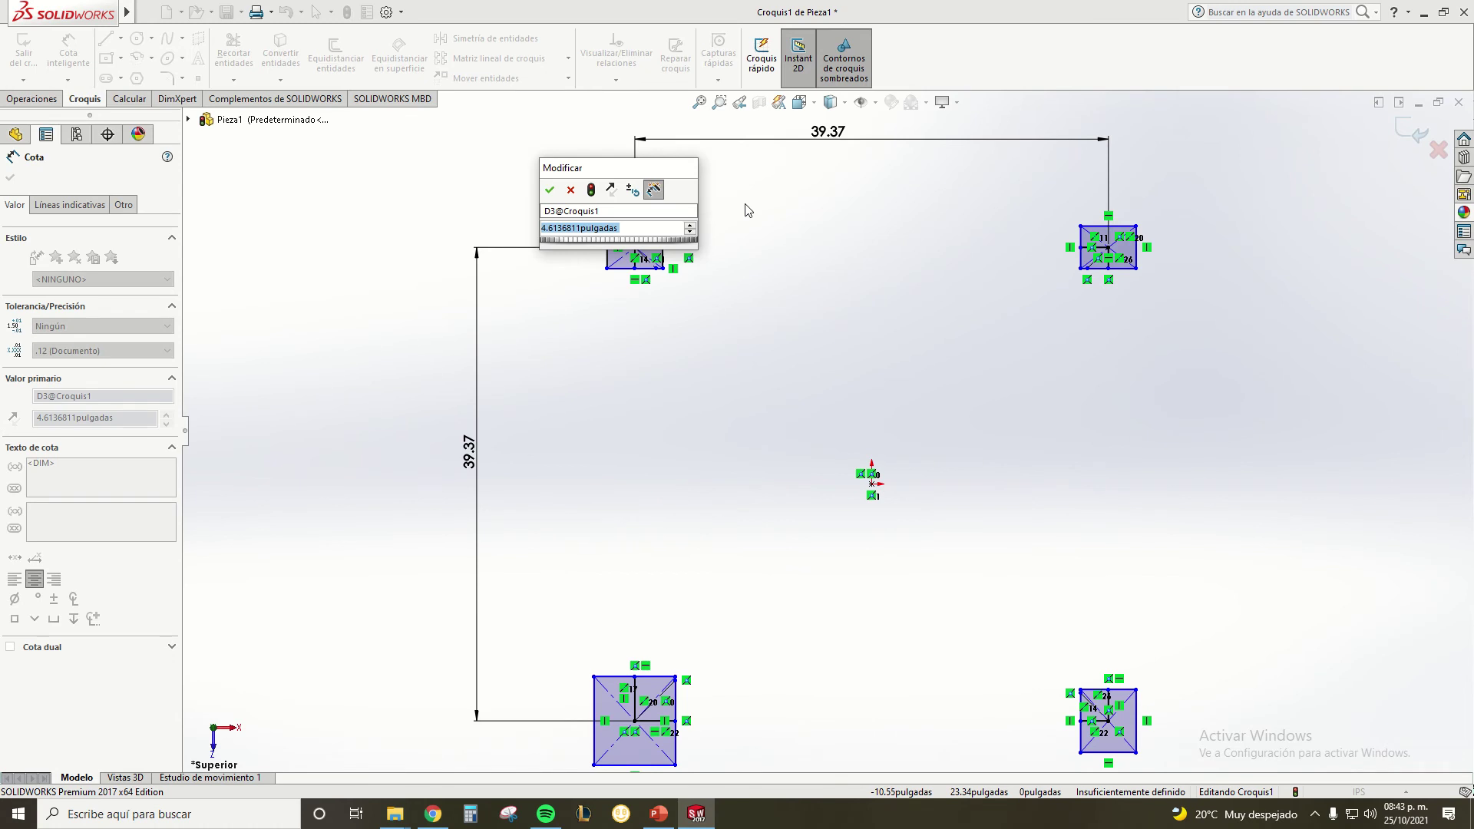
{"action": "type", "text": "2"}
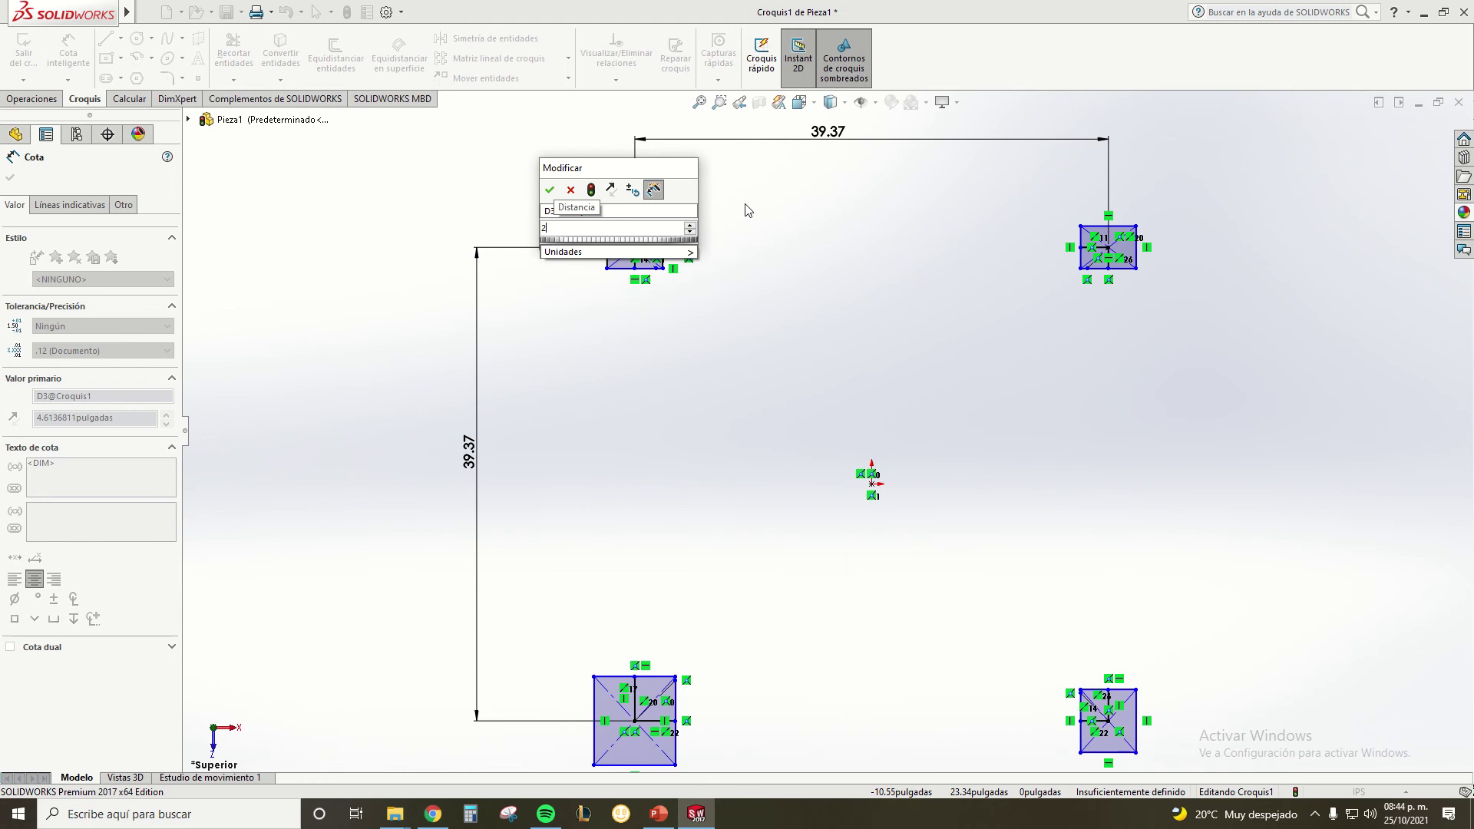
{"action": "key", "text": "Return"}
{"action": "scroll", "coordinate": [642, 246], "scroll_direction": "down", "scroll_amount": 1}
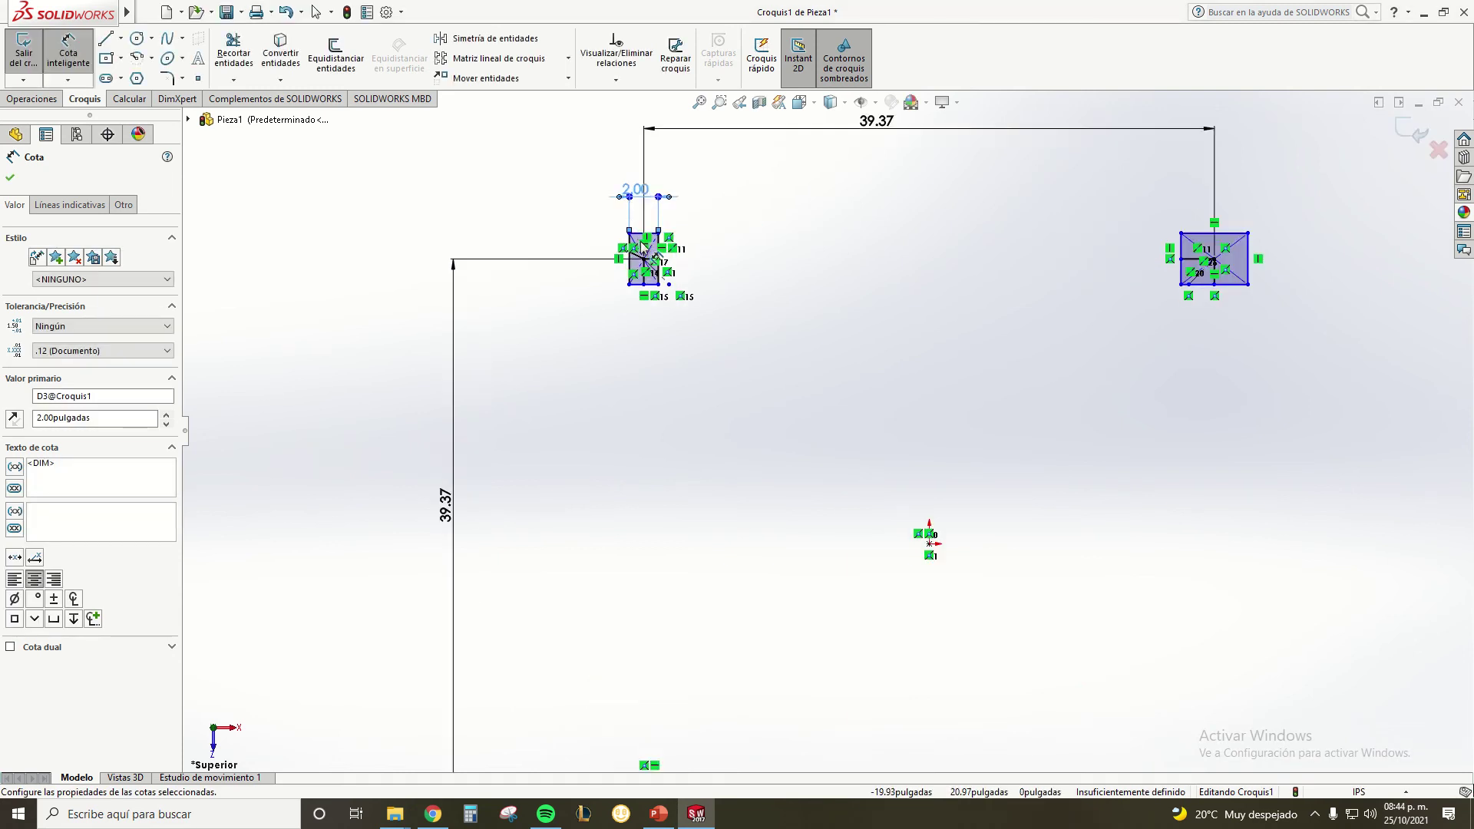
{"action": "scroll", "coordinate": [642, 245], "scroll_direction": "down", "scroll_amount": 1}
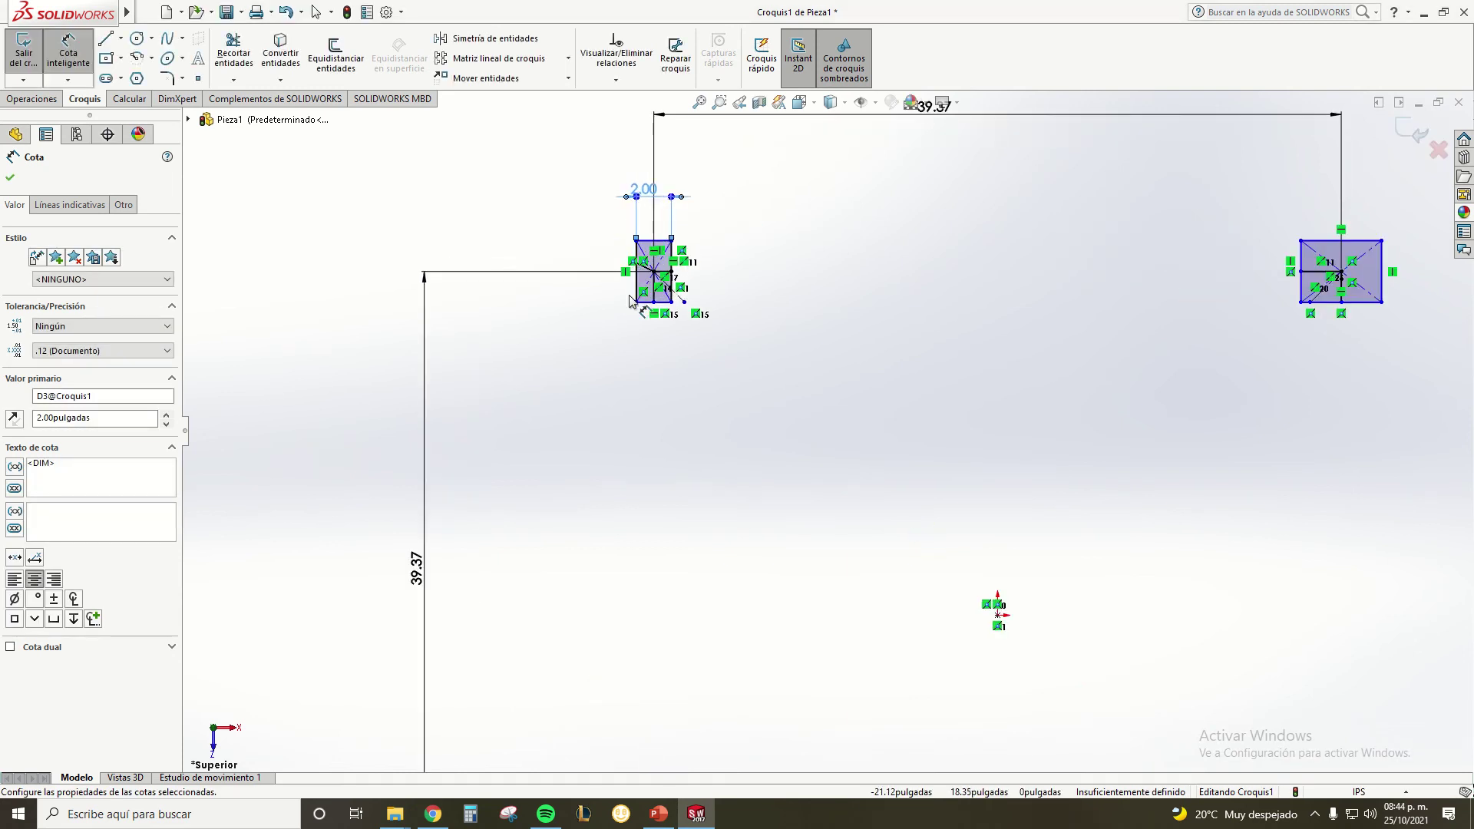
{"action": "left_click", "coordinate": [676, 288]}
{"action": "left_click", "coordinate": [725, 281]}
{"action": "type", "text": "2"}
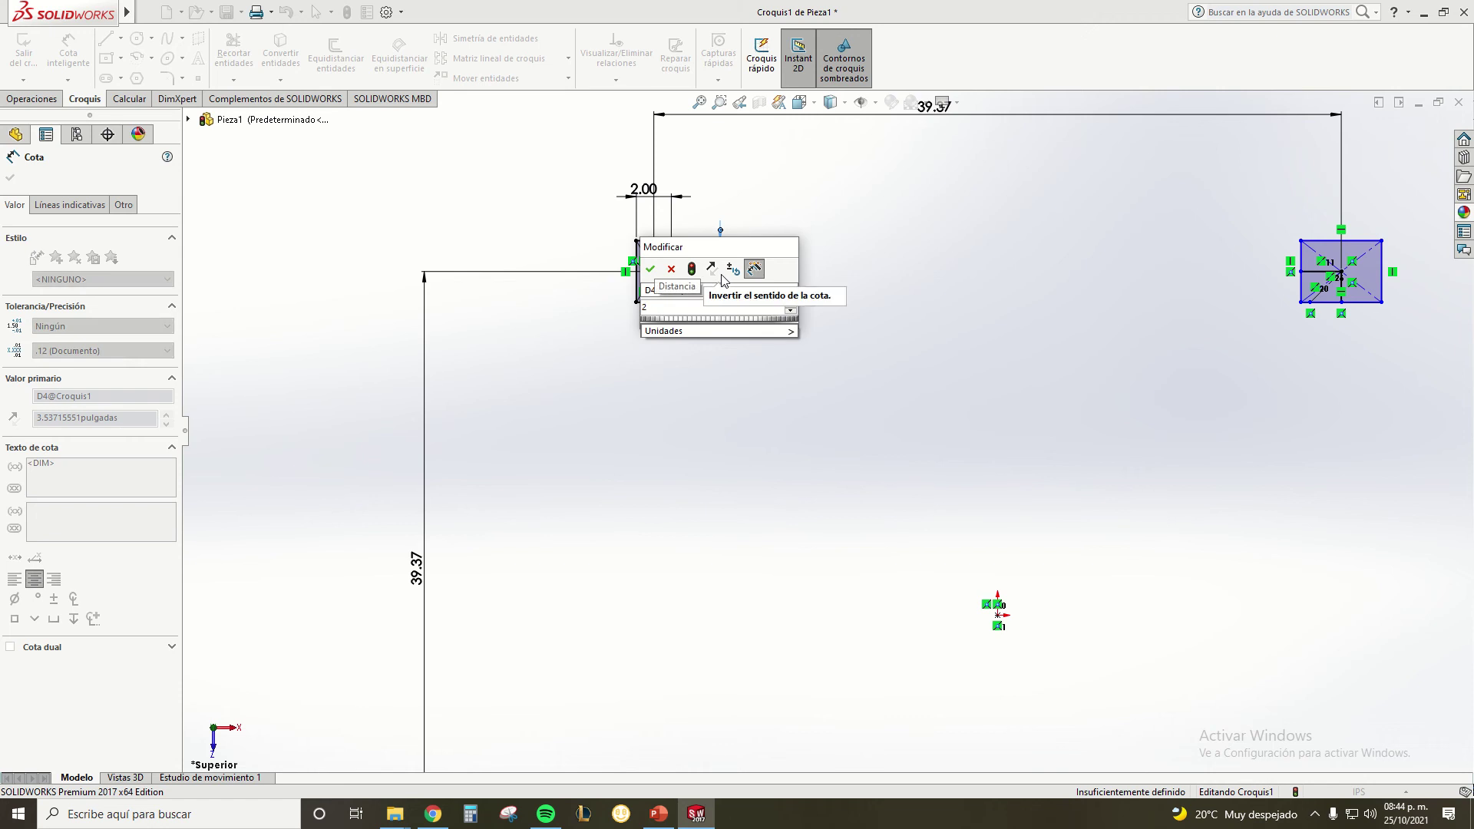
{"action": "key", "text": "Return"}
Return the view to face the sketch from the top
{"action": "scroll", "coordinate": [833, 430], "scroll_direction": "up", "scroll_amount": 1}
{"action": "scroll", "coordinate": [875, 572], "scroll_direction": "up", "scroll_amount": 1}
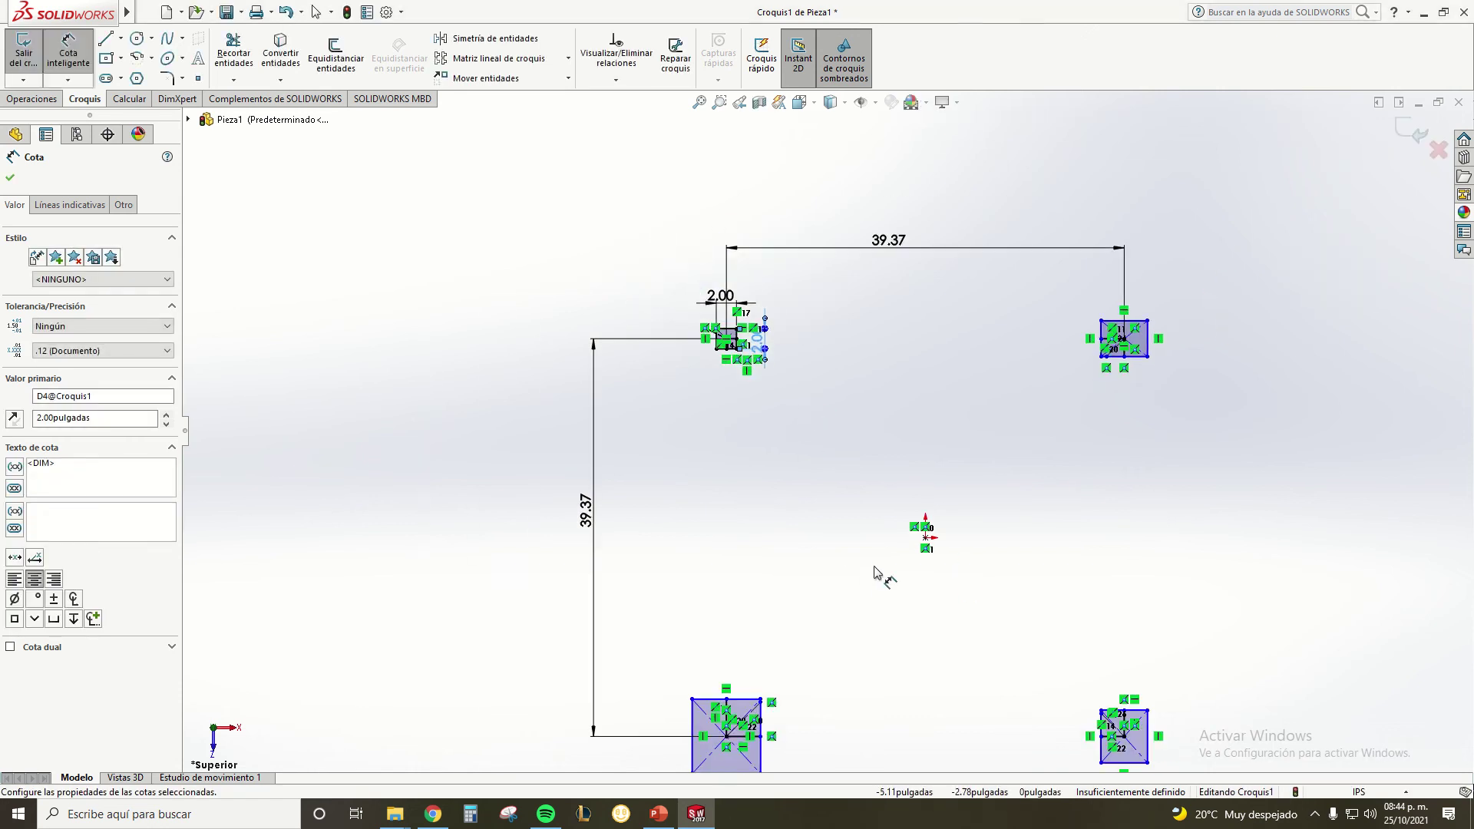
{"action": "mouse_move", "coordinate": [888, 297]}
{"action": "middle_mouse_down"}
{"action": "mouse_move", "coordinate": [813, 421]}
{"action": "mouse_move", "coordinate": [866, 438]}
{"action": "middle_mouse_up"}
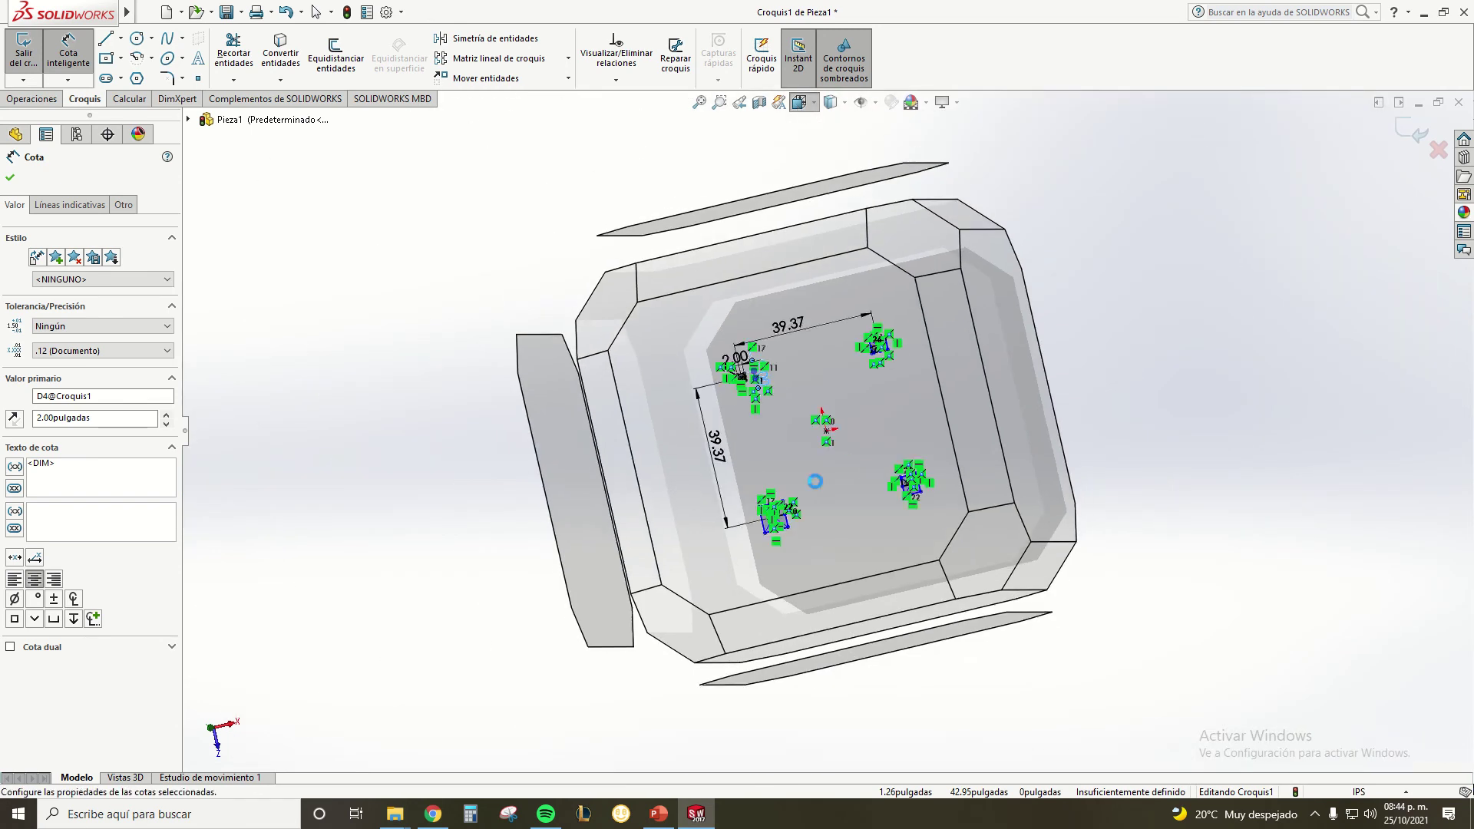
{"action": "key", "text": "f"}
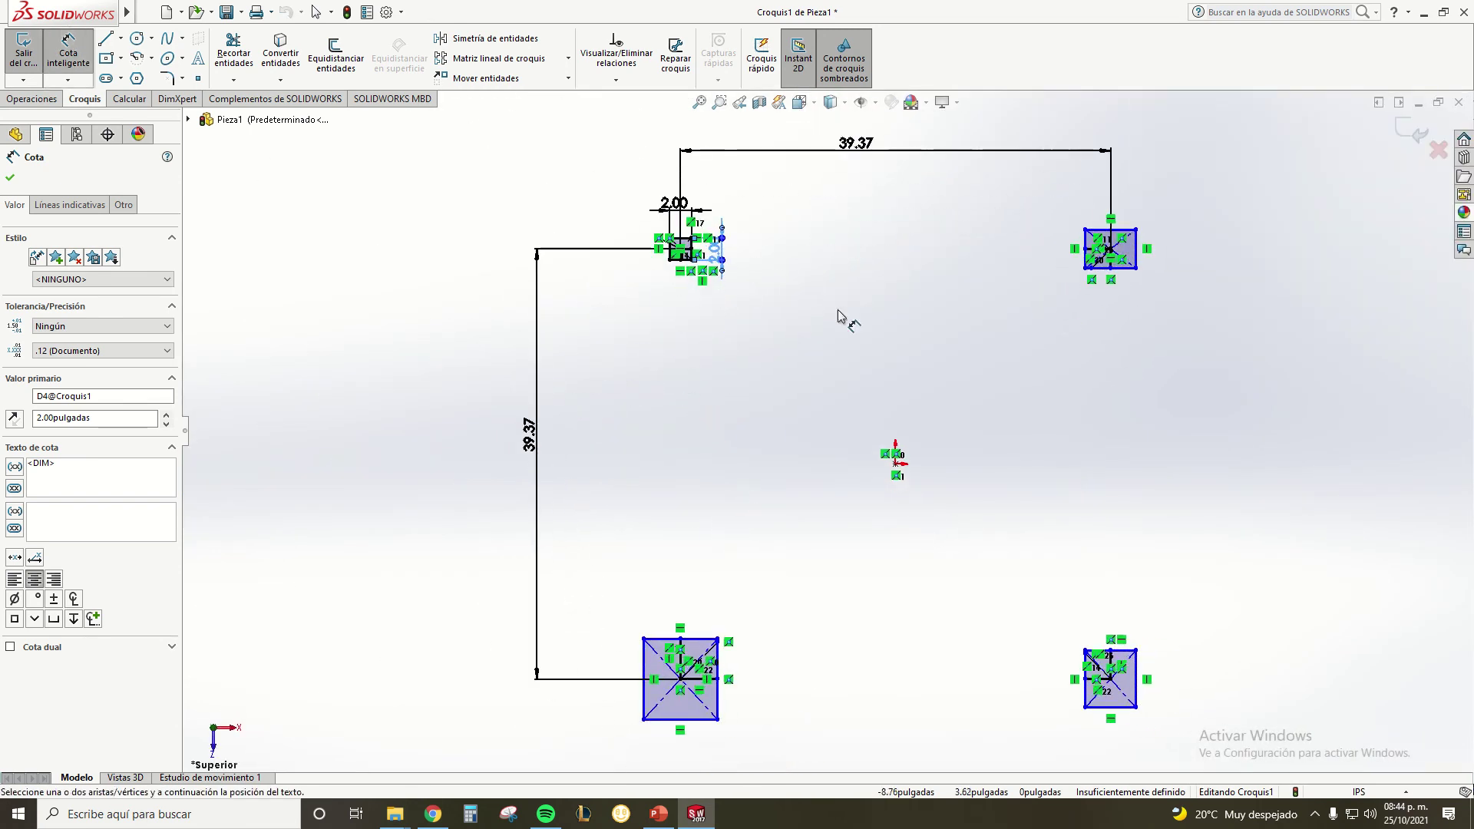
{"action": "left_click", "coordinate": [799, 102]}
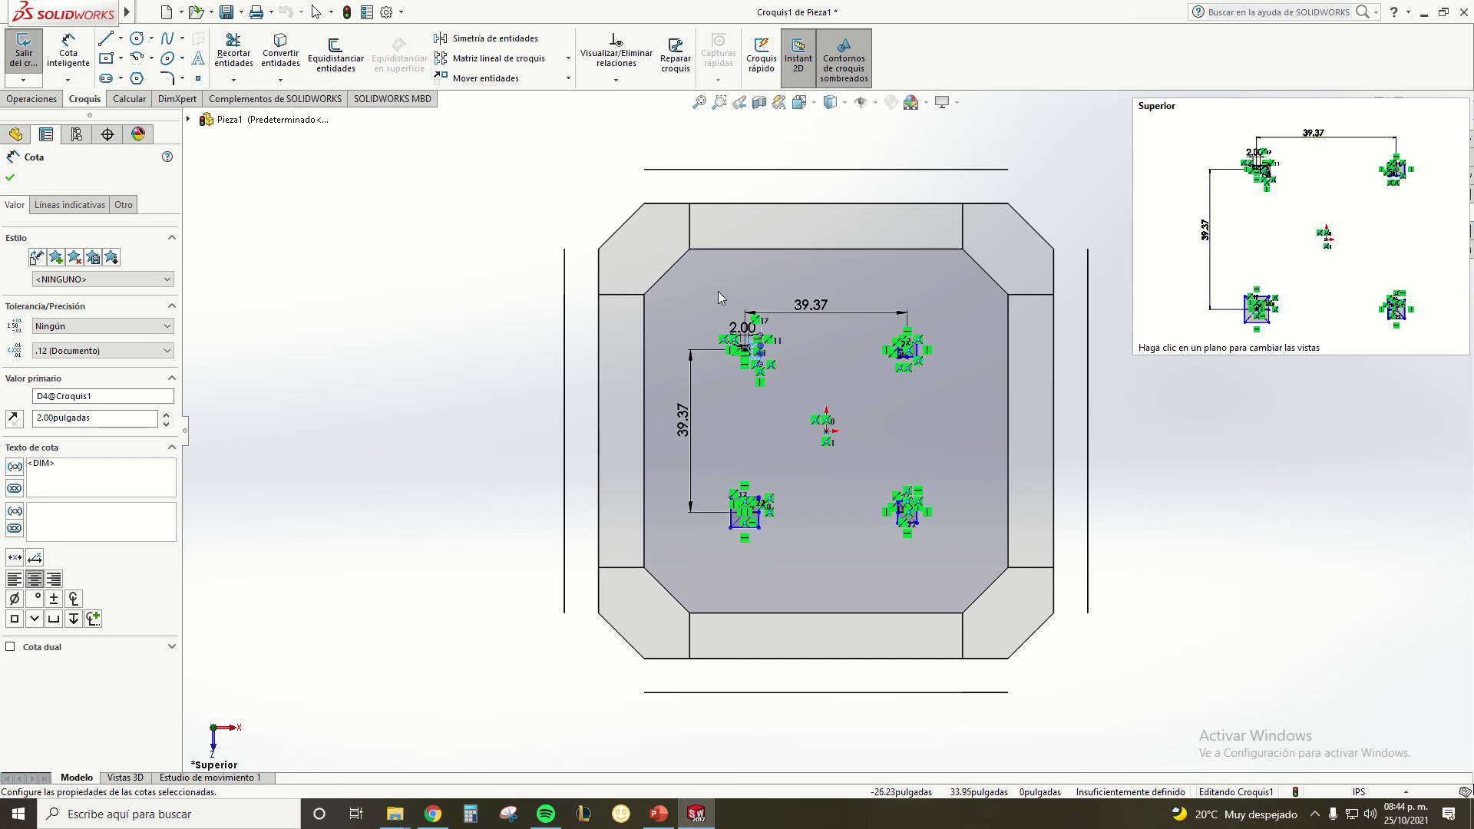
{"action": "left_click", "coordinate": [717, 292]}
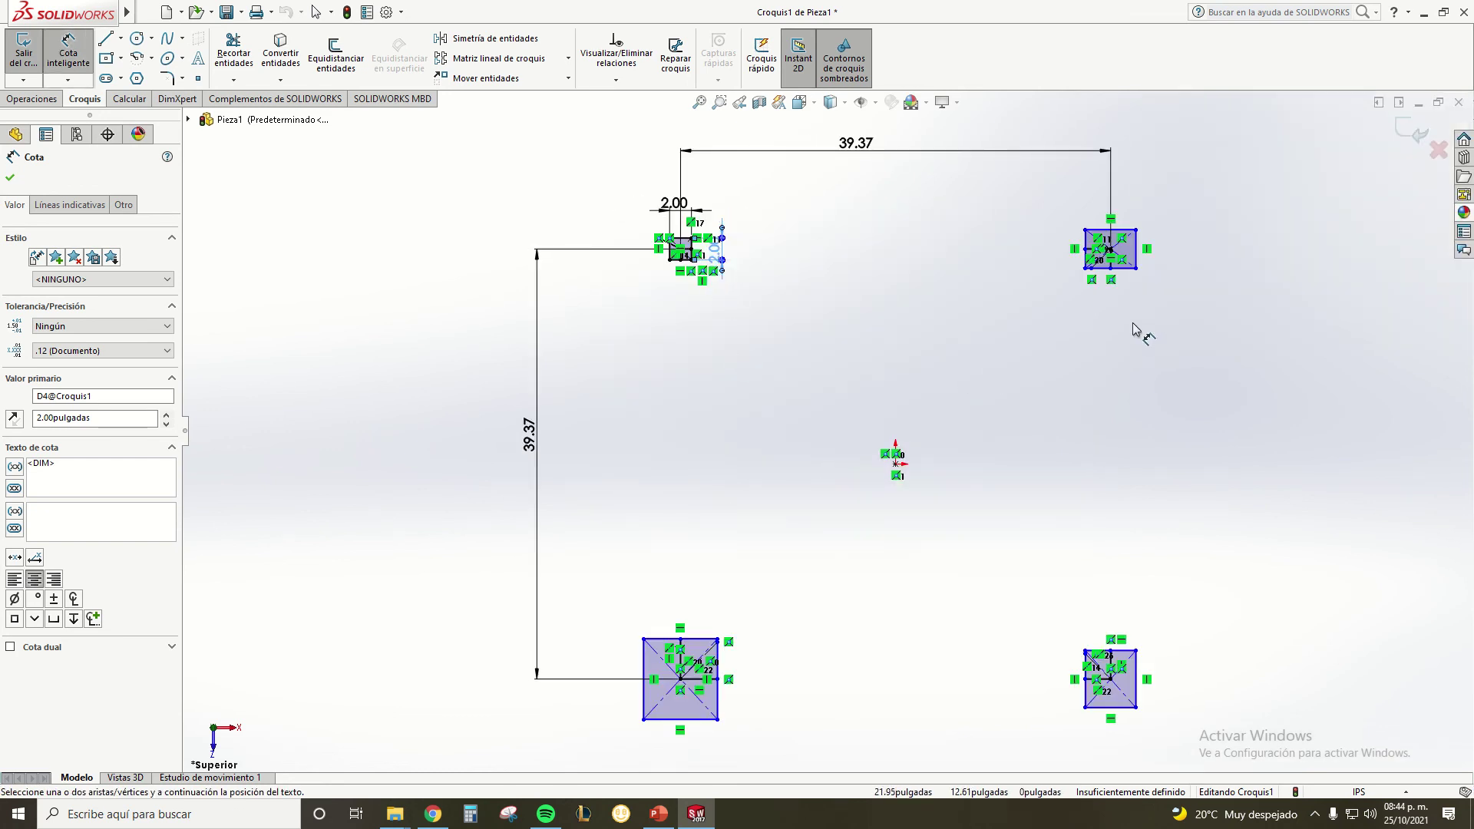
Dimension the upper-right corner square to 2 by 2 in
{"action": "left_click", "coordinate": [1117, 247]}
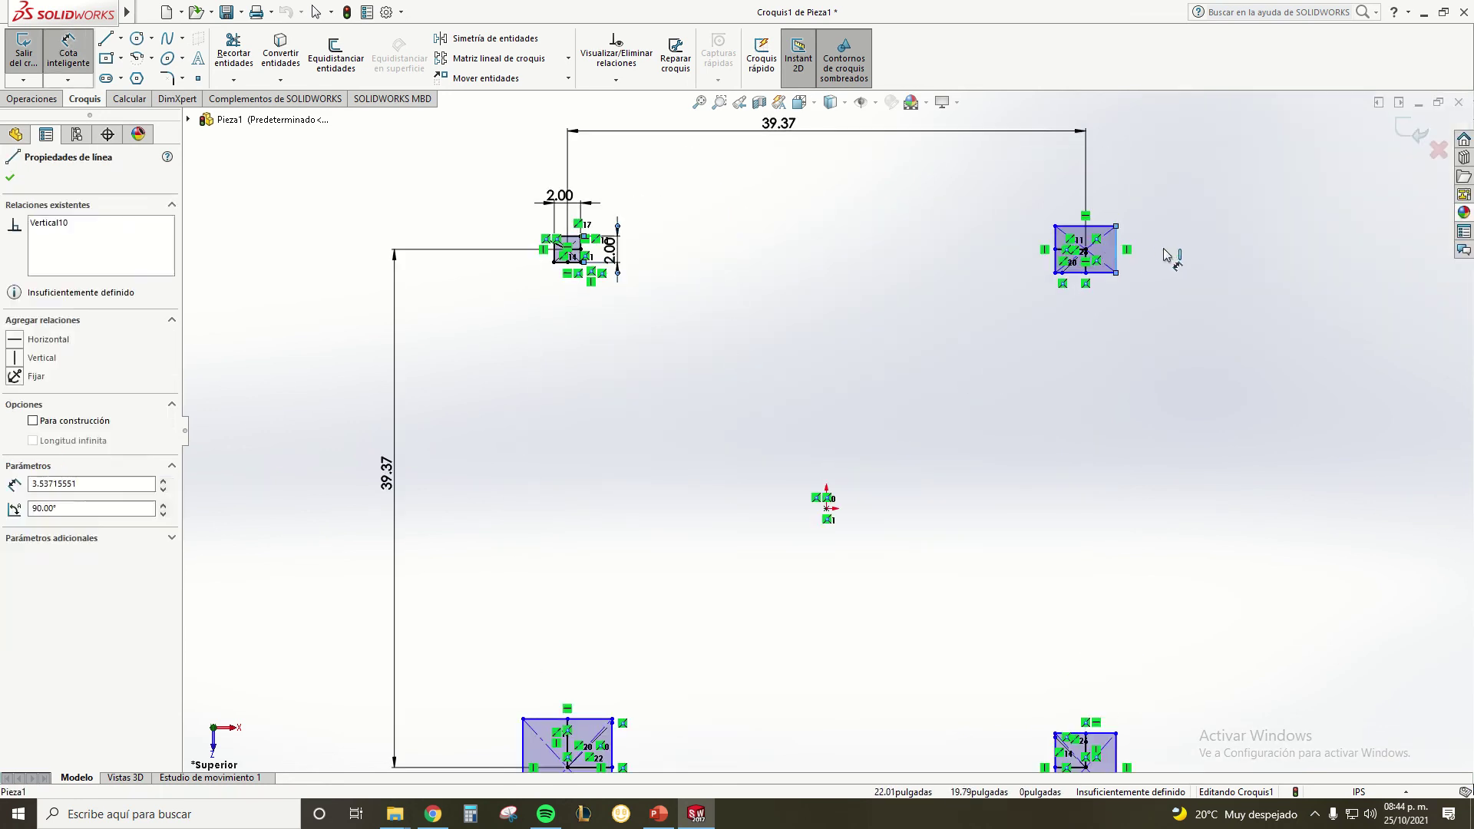
{"action": "left_click", "coordinate": [1166, 254]}
{"action": "type", "text": "2"}
{"action": "key", "text": "Return"}
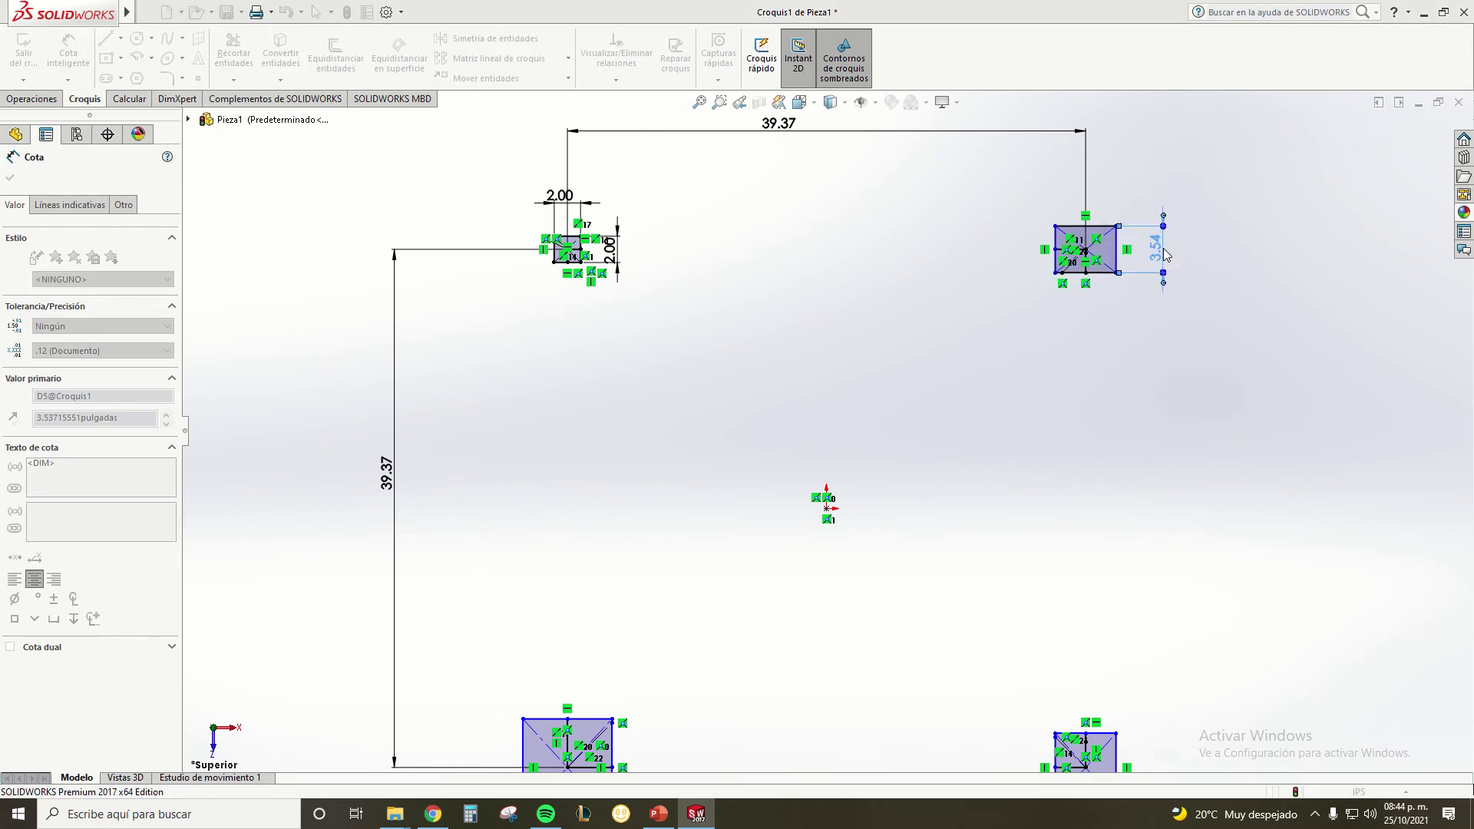
{"action": "left_click", "coordinate": [1081, 240]}
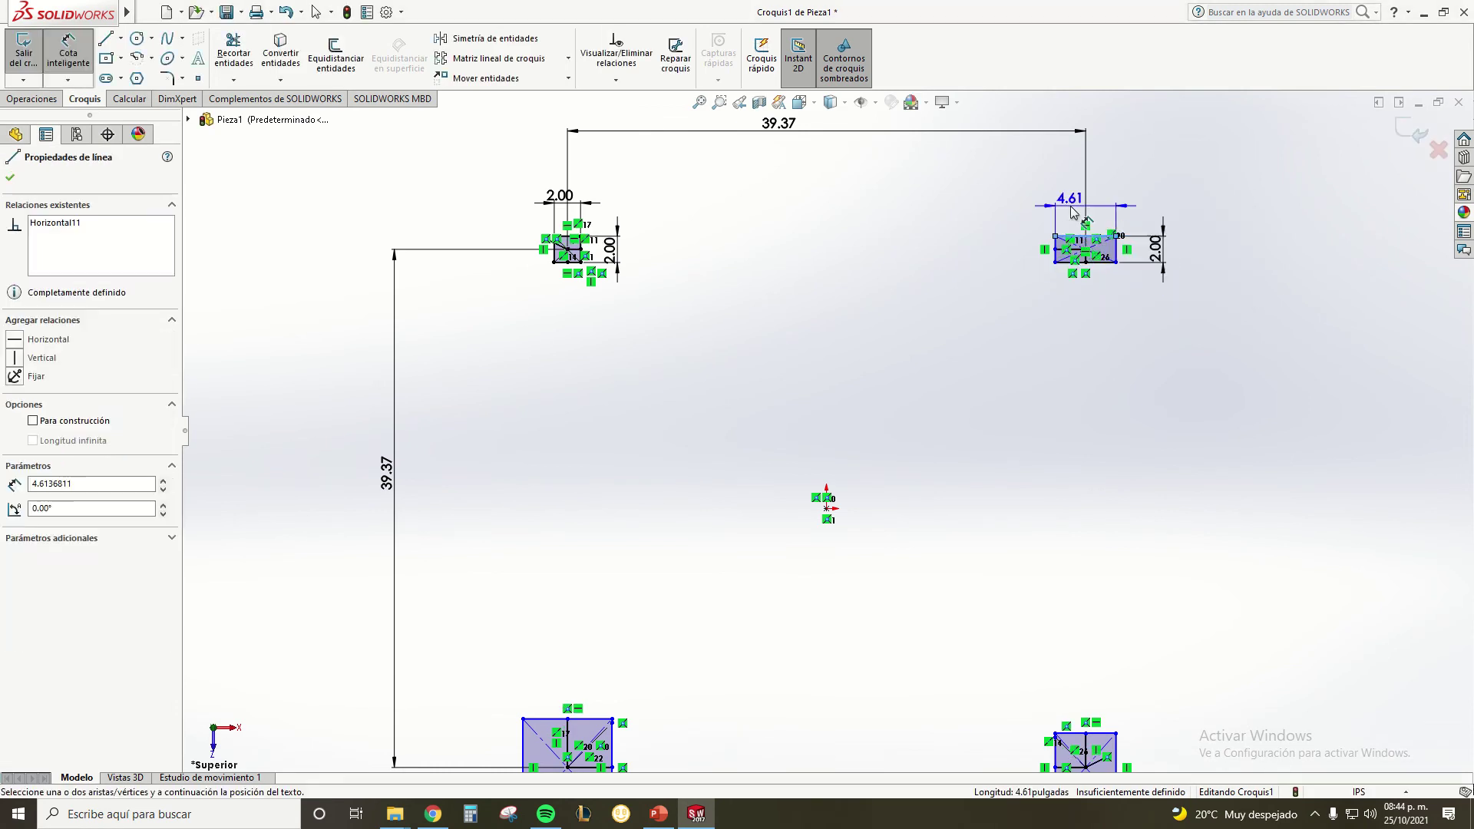
{"action": "left_click", "coordinate": [1075, 206]}
{"action": "type", "text": "2"}
{"action": "key", "text": "Return"}
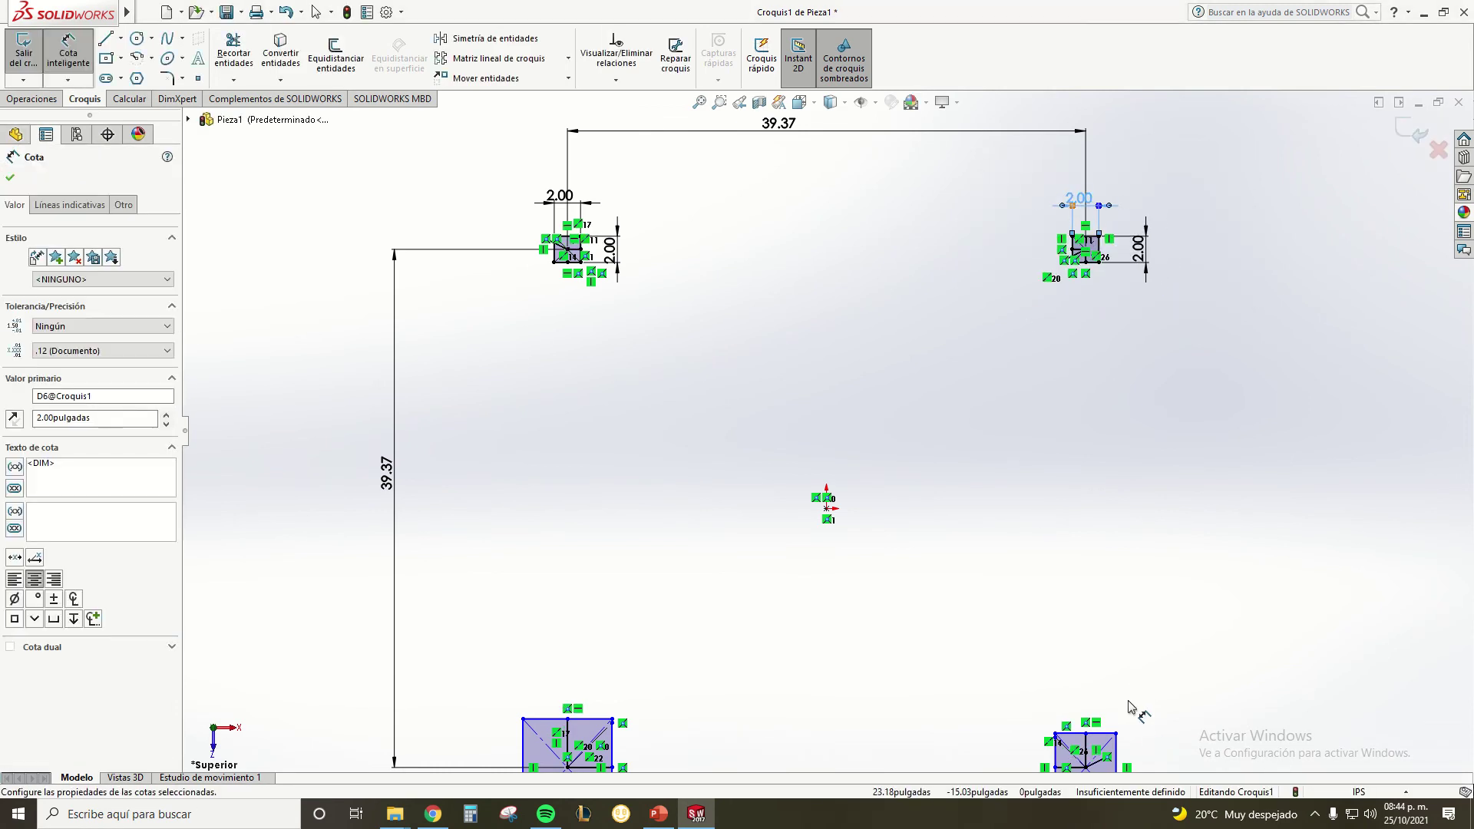
Dimension the lower-right corner square to 2 by 2 in
{"action": "scroll", "coordinate": [1056, 684], "scroll_direction": "up", "scroll_amount": 1}
{"action": "scroll", "coordinate": [1029, 680], "scroll_direction": "up", "scroll_amount": 1}
{"action": "scroll", "coordinate": [1017, 647], "scroll_direction": "down", "scroll_amount": 2}
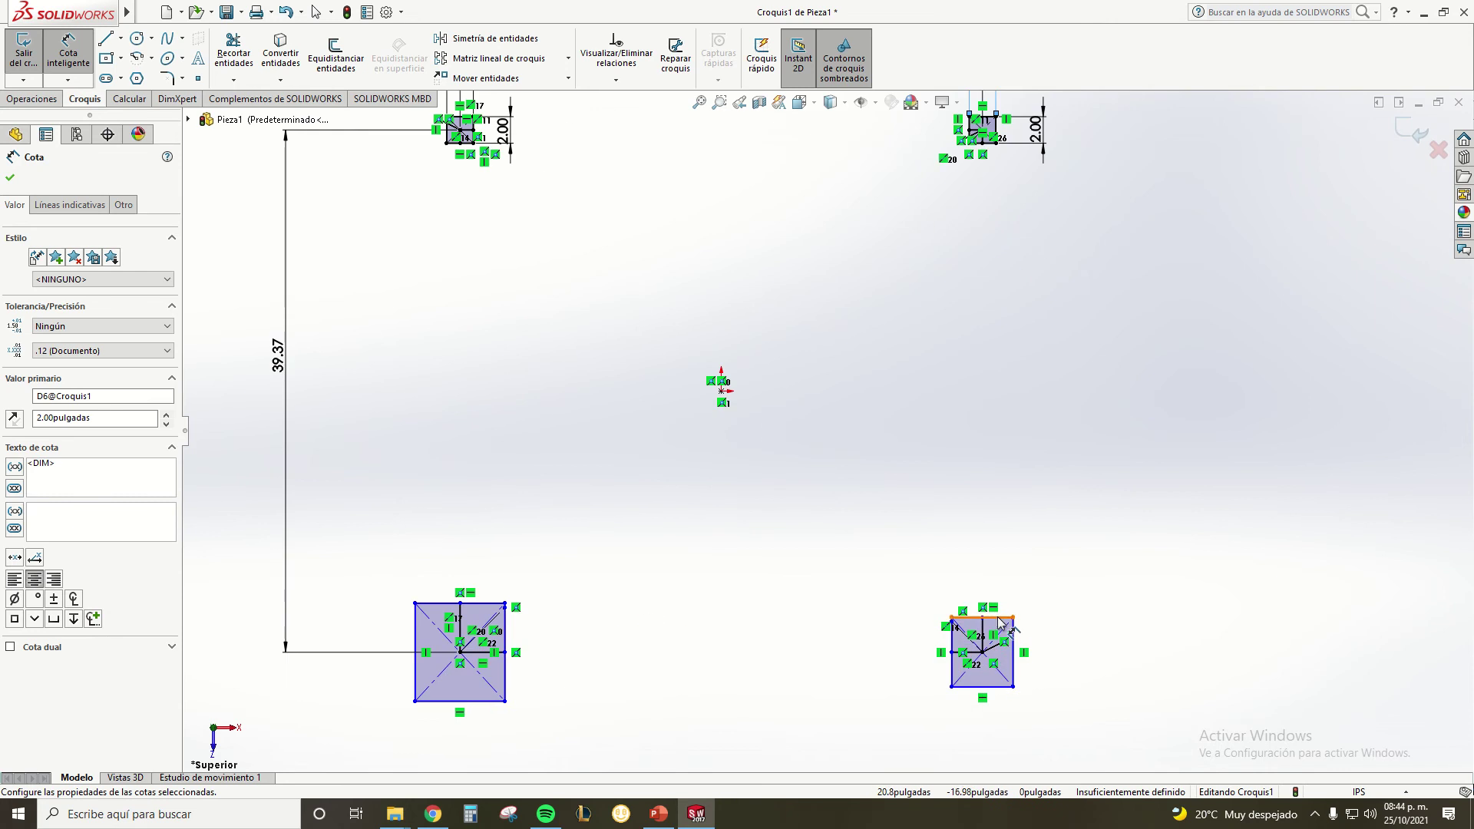
{"action": "left_click", "coordinate": [999, 624]}
{"action": "left_click", "coordinate": [987, 583]}
{"action": "key", "text": "Return"}
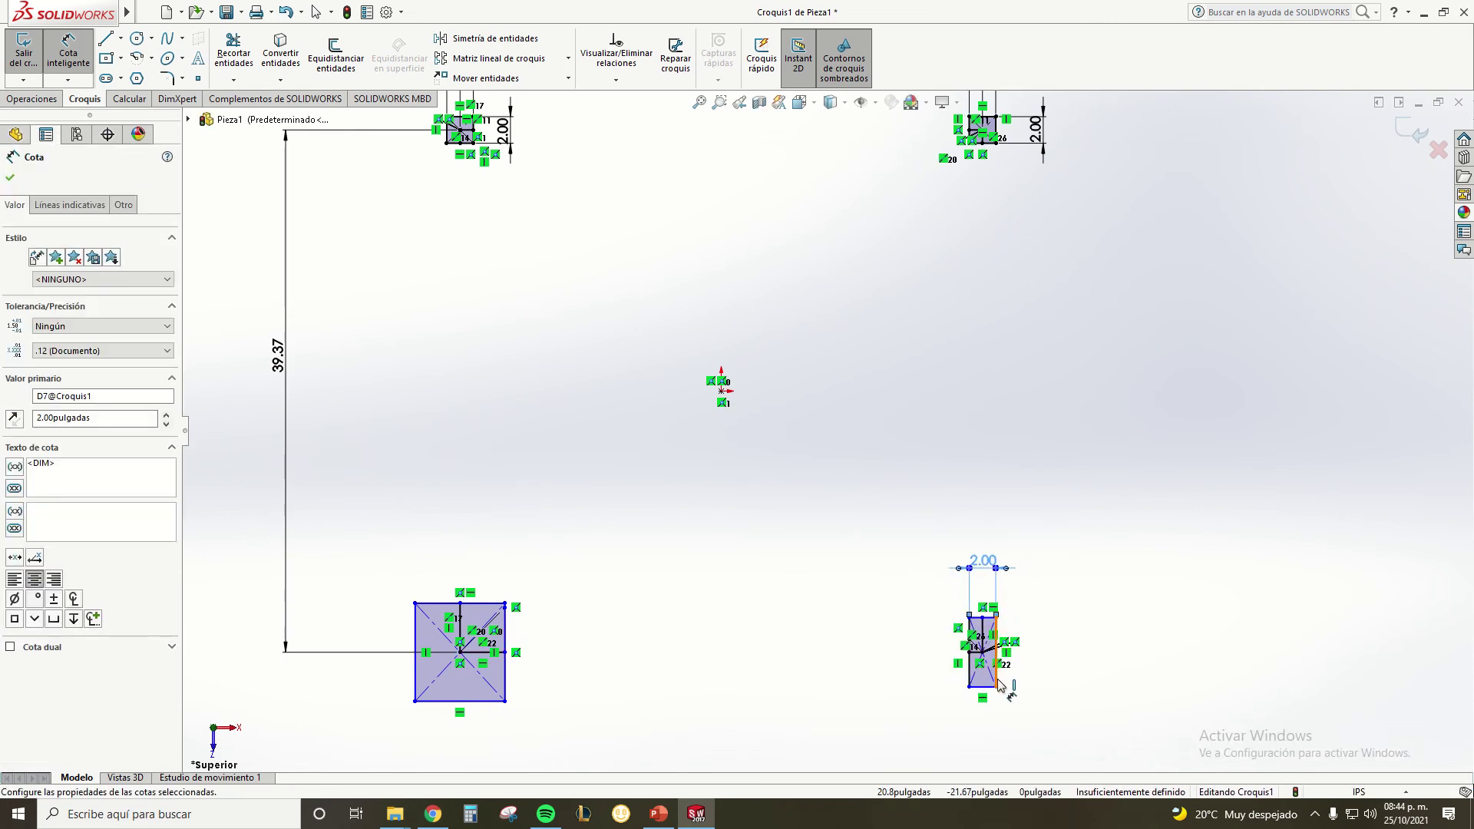
{"action": "left_click", "coordinate": [998, 682]}
{"action": "type", "text": "2"}
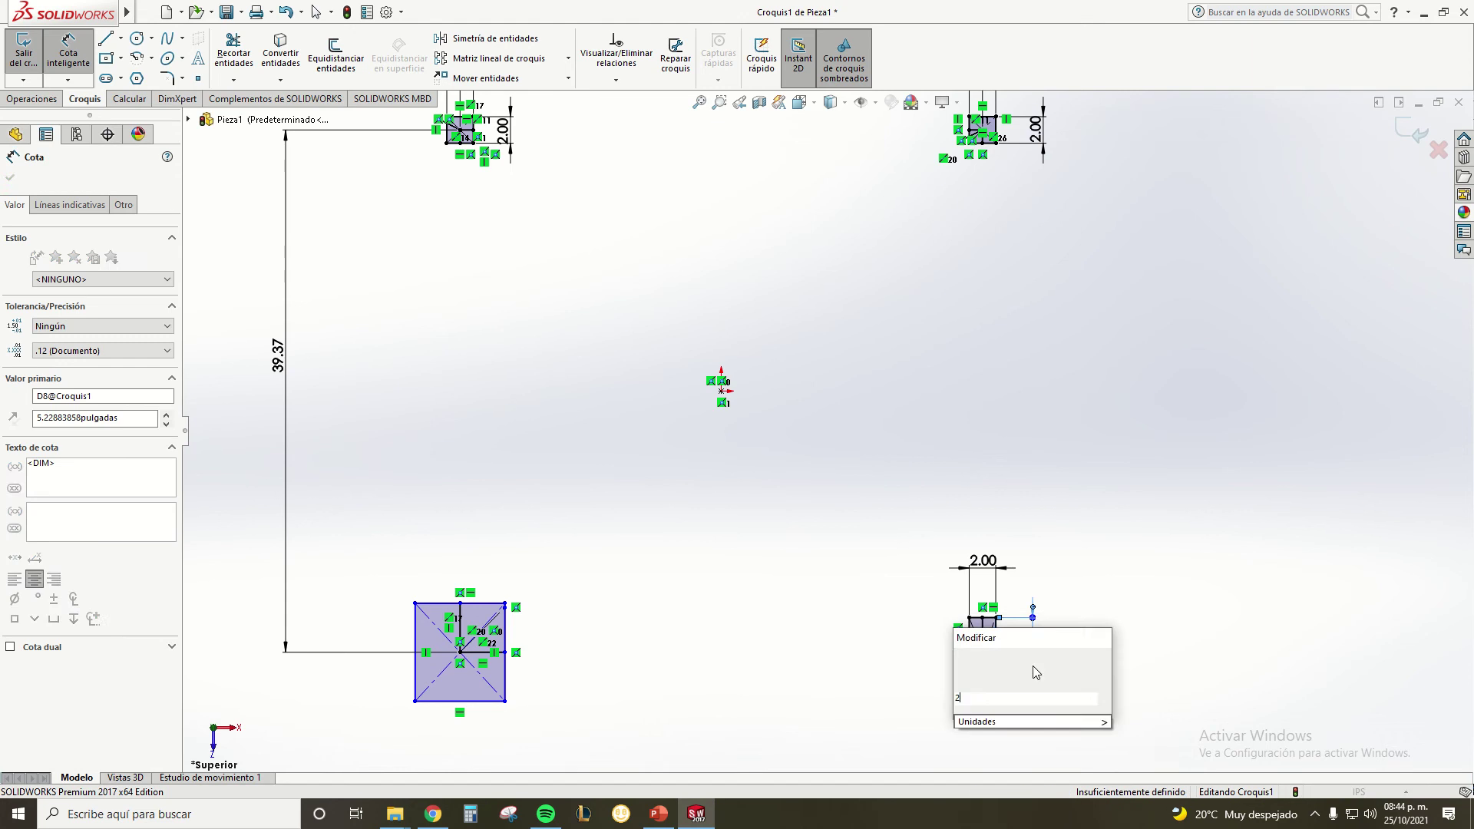
{"action": "key", "text": "Return"}
Give the lower-left square a 2 in width and exit dimensioning
{"action": "left_click", "coordinate": [446, 608]}
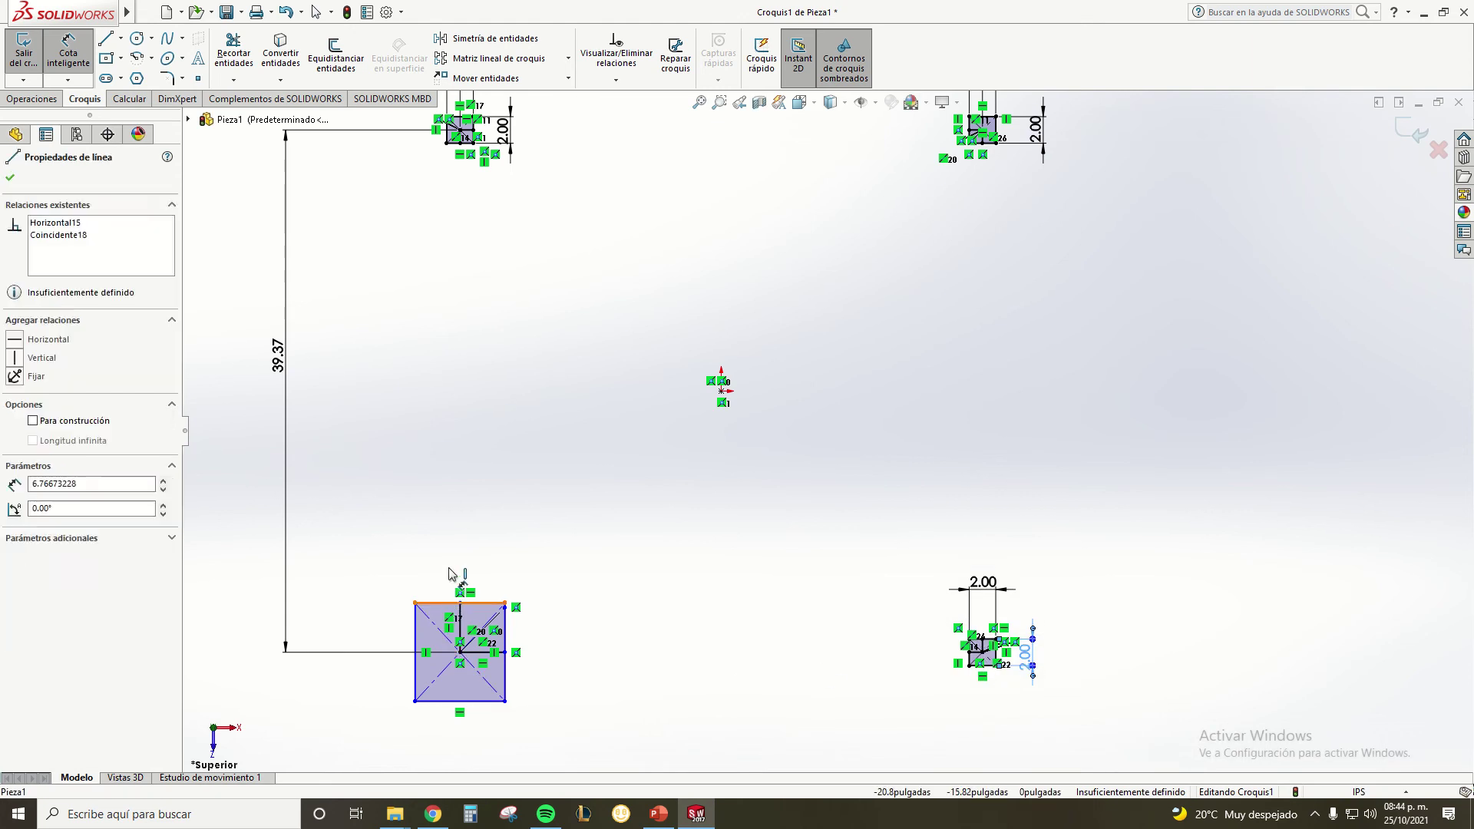
{"action": "left_click", "coordinate": [454, 572]}
{"action": "key", "text": "Return"}
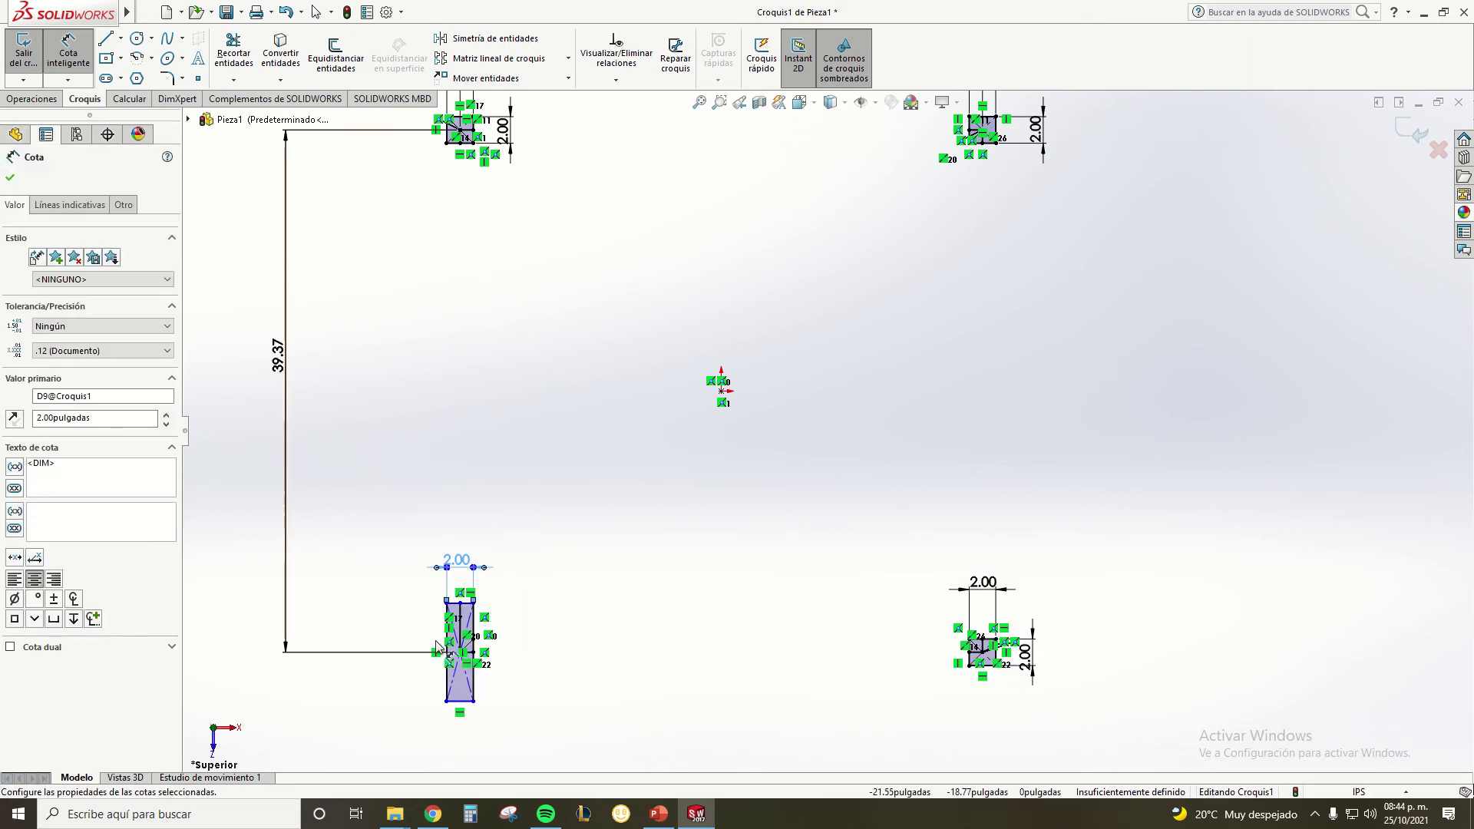
{"action": "key", "text": "Escape"}
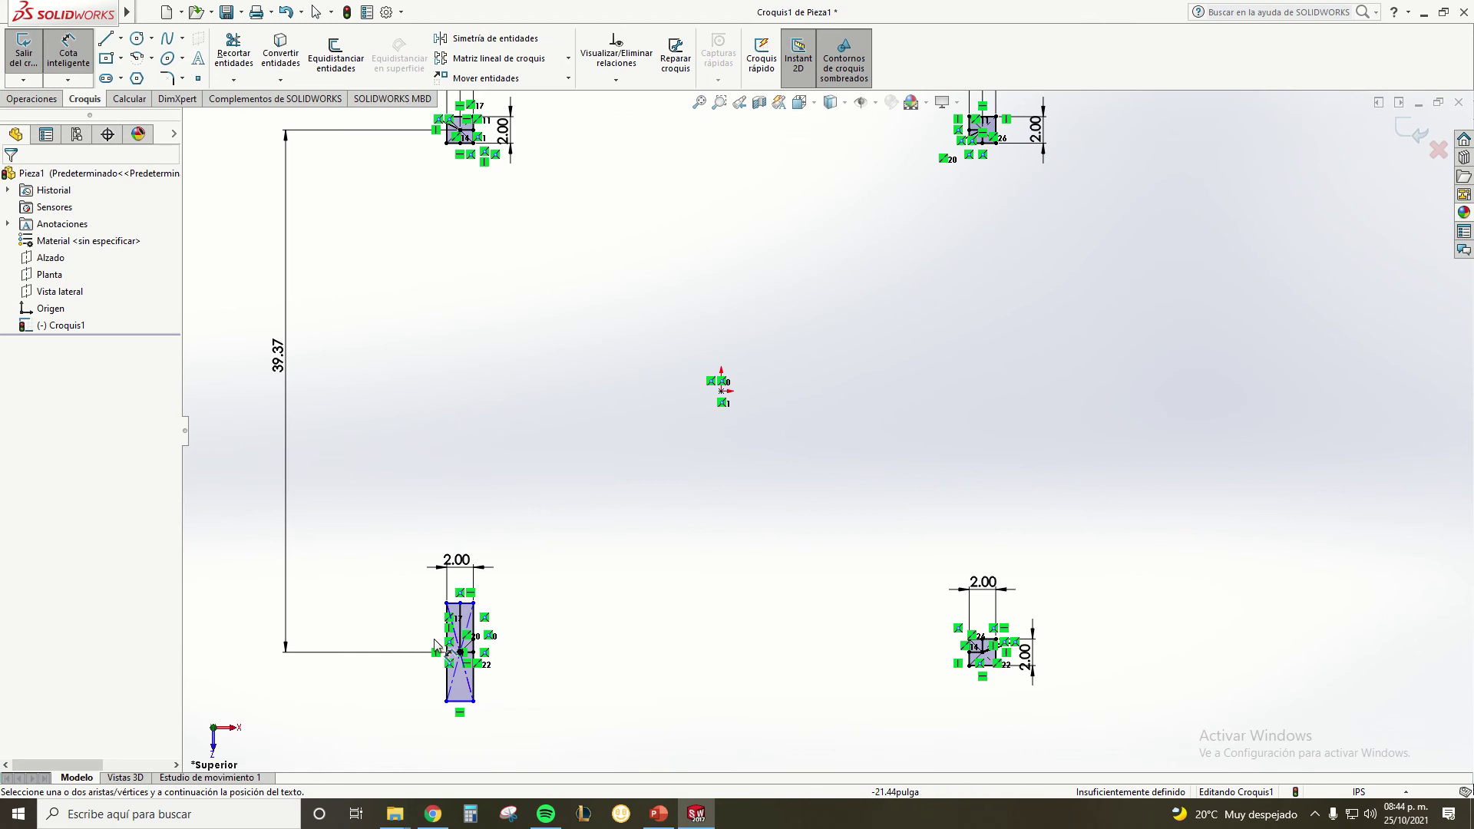
{"action": "key", "text": "Escape"}
Set the lower-left square's left edge to 2.00, fully defining the sketch
{"action": "scroll", "coordinate": [436, 647], "scroll_direction": "down", "scroll_amount": 1}
{"action": "scroll", "coordinate": [551, 593], "scroll_direction": "down", "scroll_amount": 1}
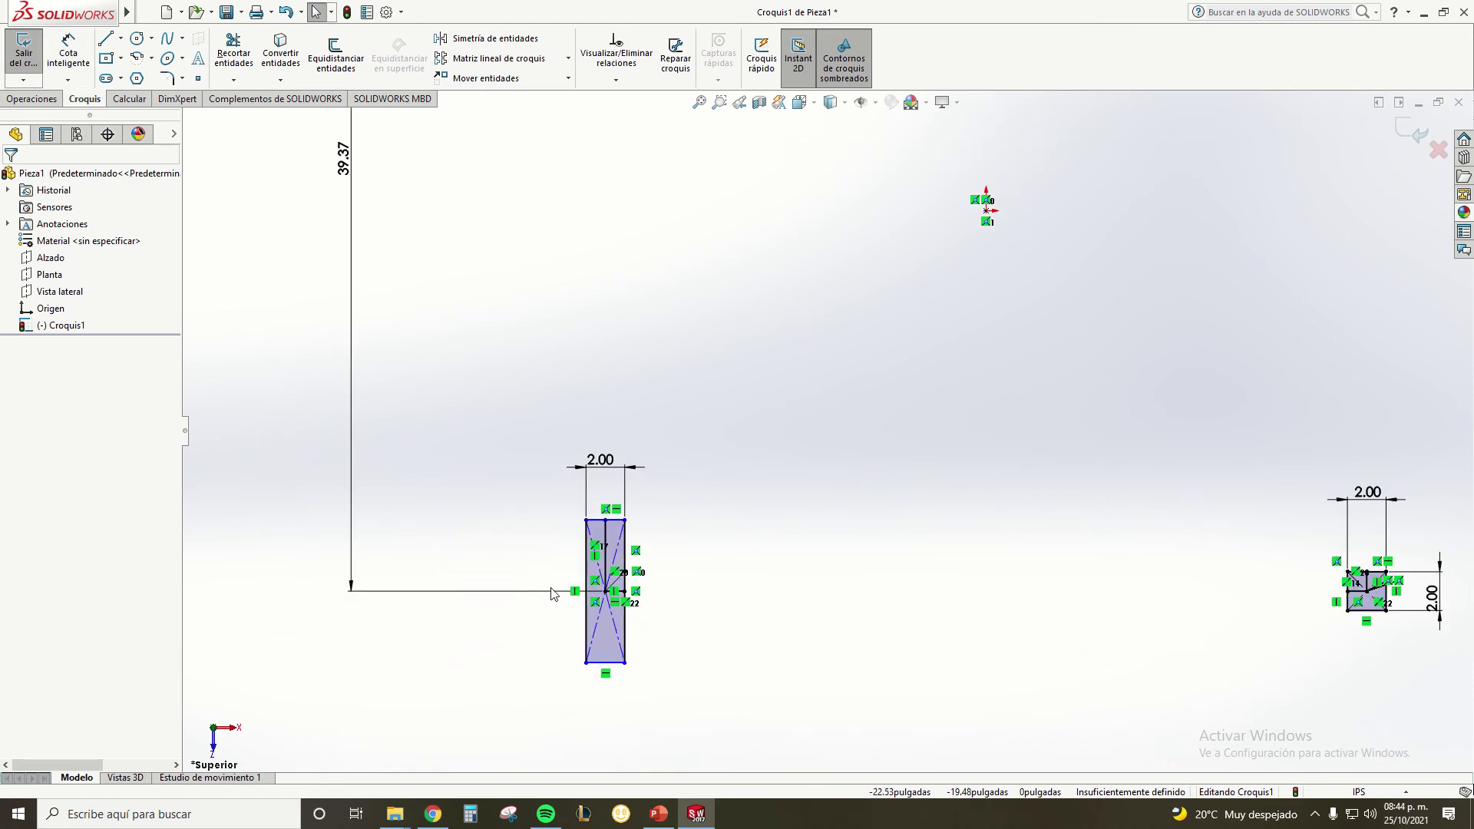
{"action": "left_click", "coordinate": [68, 48]}
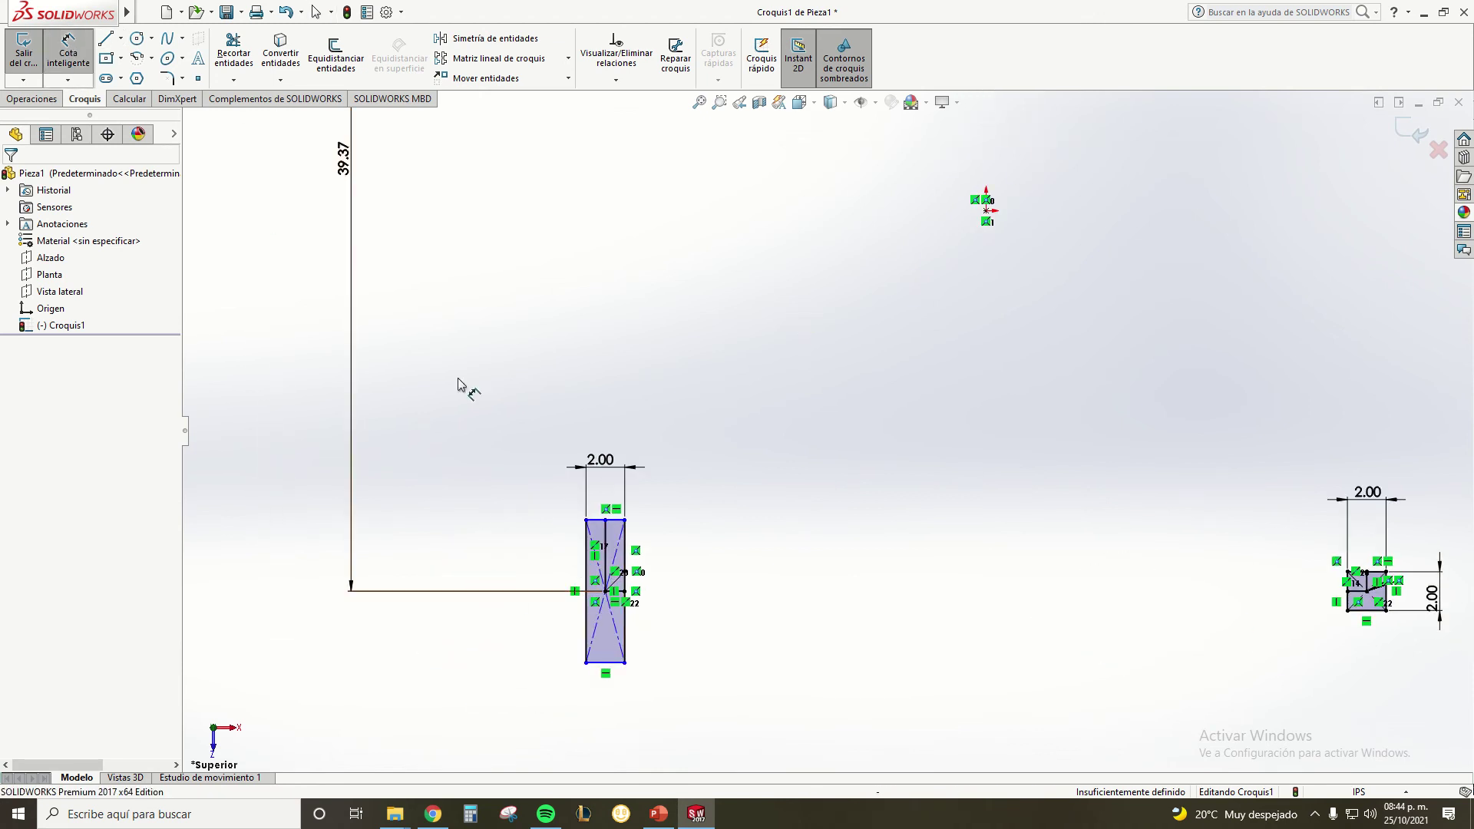
{"action": "left_click", "coordinate": [586, 568]}
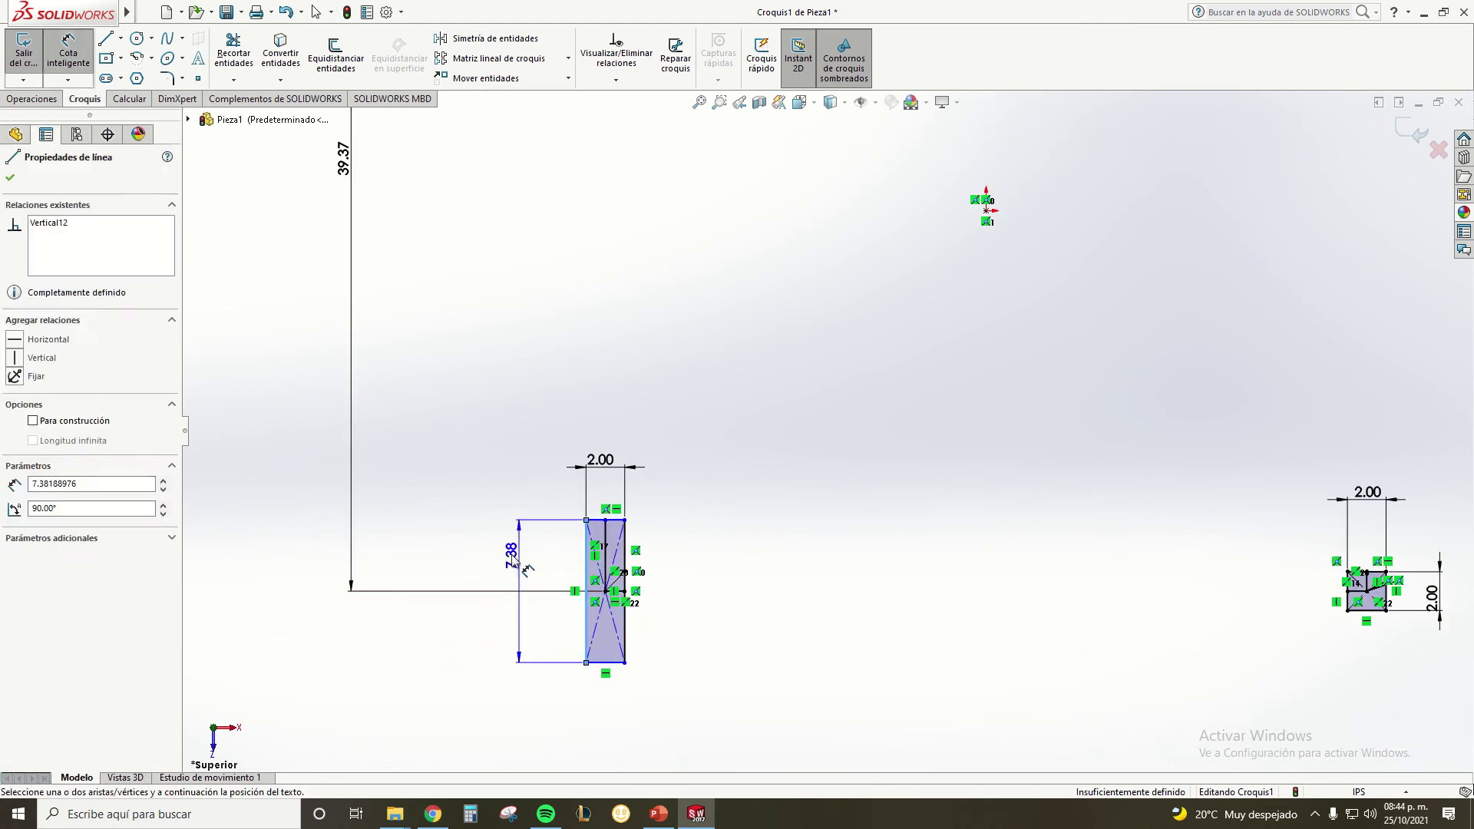
{"action": "left_click", "coordinate": [507, 560]}
{"action": "type", "text": "2"}
{"action": "key", "text": "Return"}
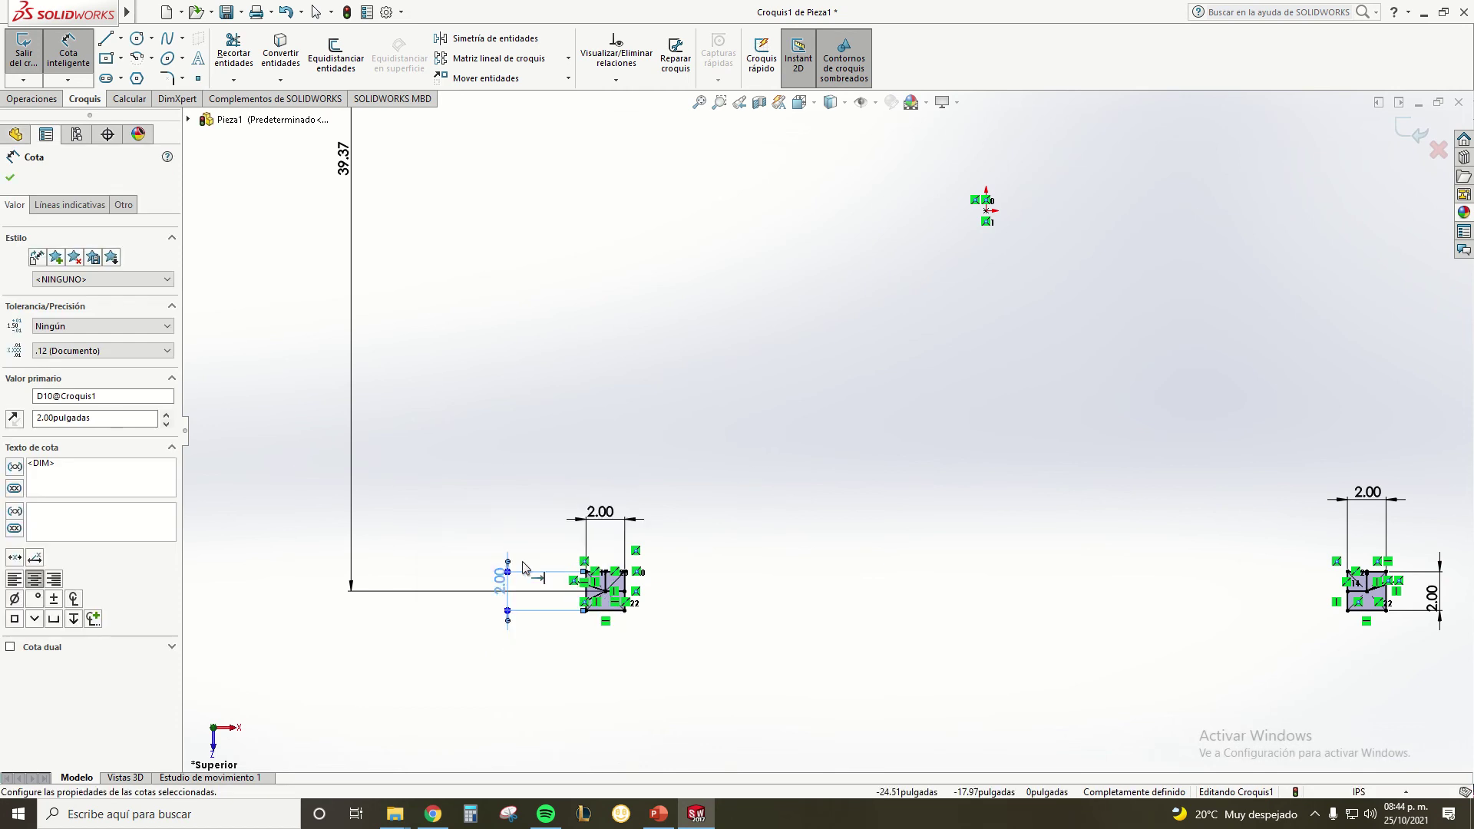
{"action": "scroll", "coordinate": [1010, 426], "scroll_direction": "up", "scroll_amount": 3}
{"action": "scroll", "coordinate": [1029, 326], "scroll_direction": "up", "scroll_amount": 3}
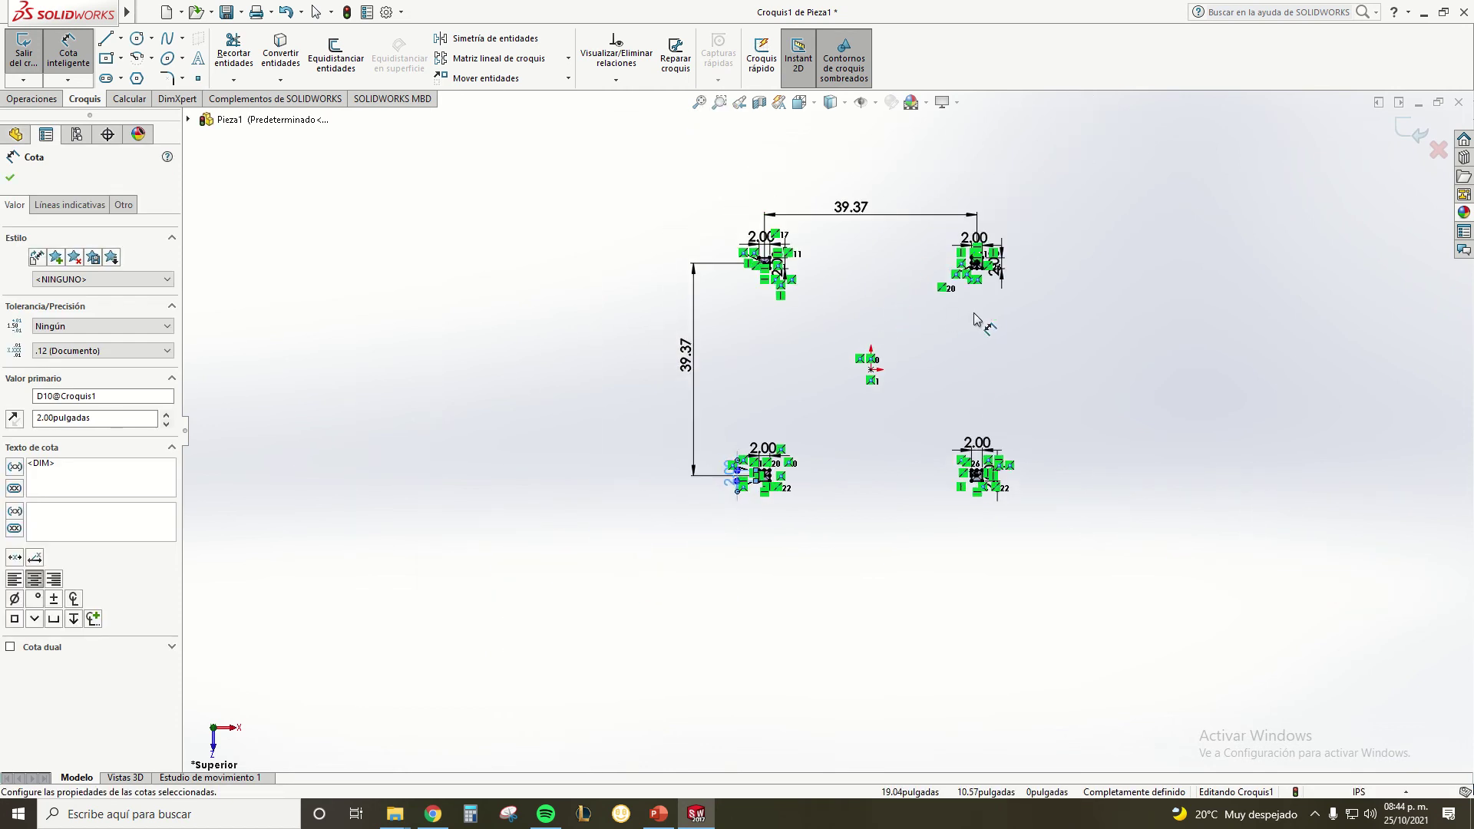
{"action": "scroll", "coordinate": [964, 331], "scroll_direction": "down", "scroll_amount": 1}
{"action": "scroll", "coordinate": [737, 284], "scroll_direction": "down", "scroll_amount": 2}
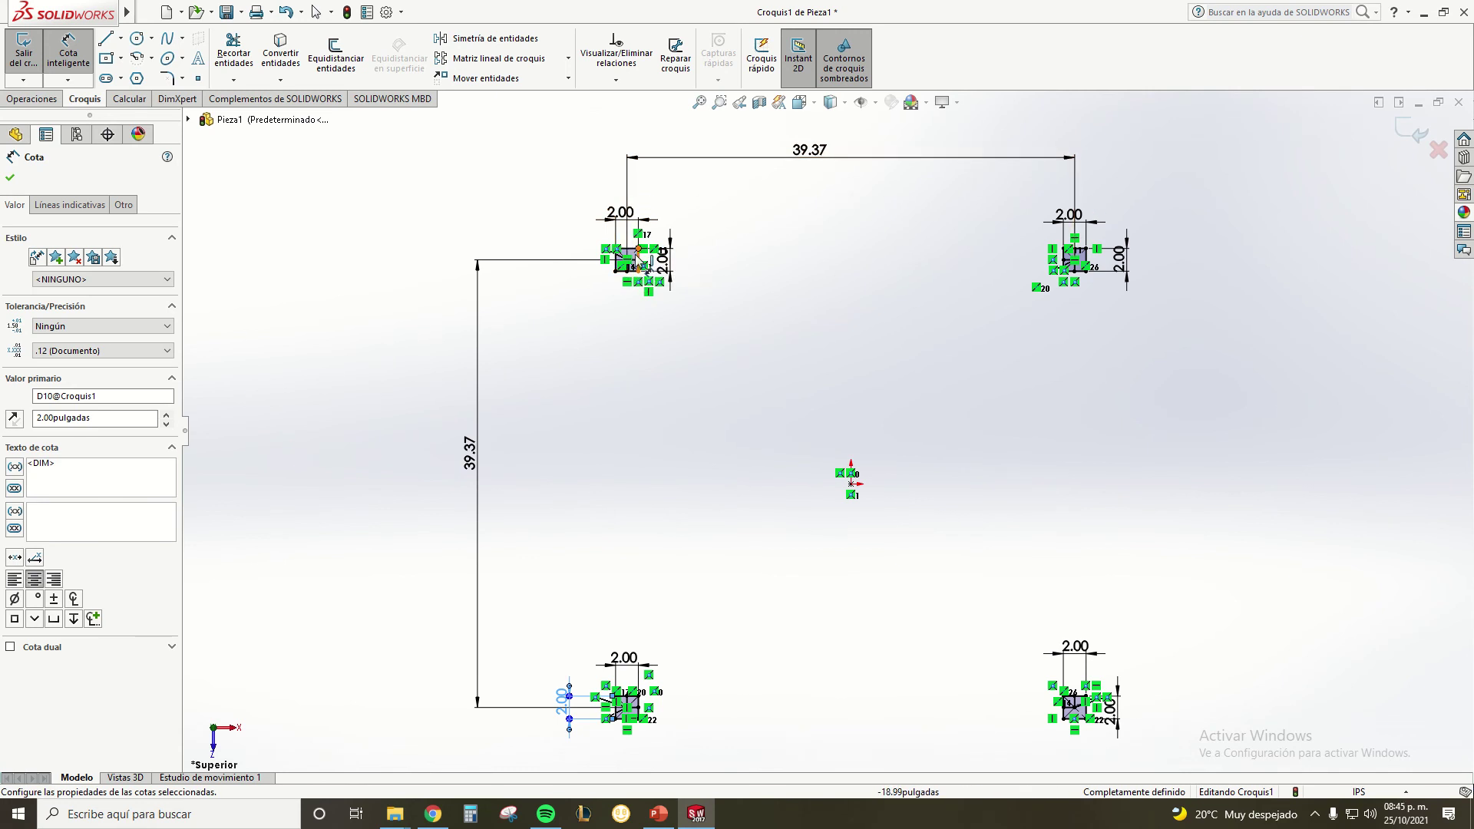
{"action": "scroll", "coordinate": [974, 419], "scroll_direction": "down", "scroll_amount": 1}
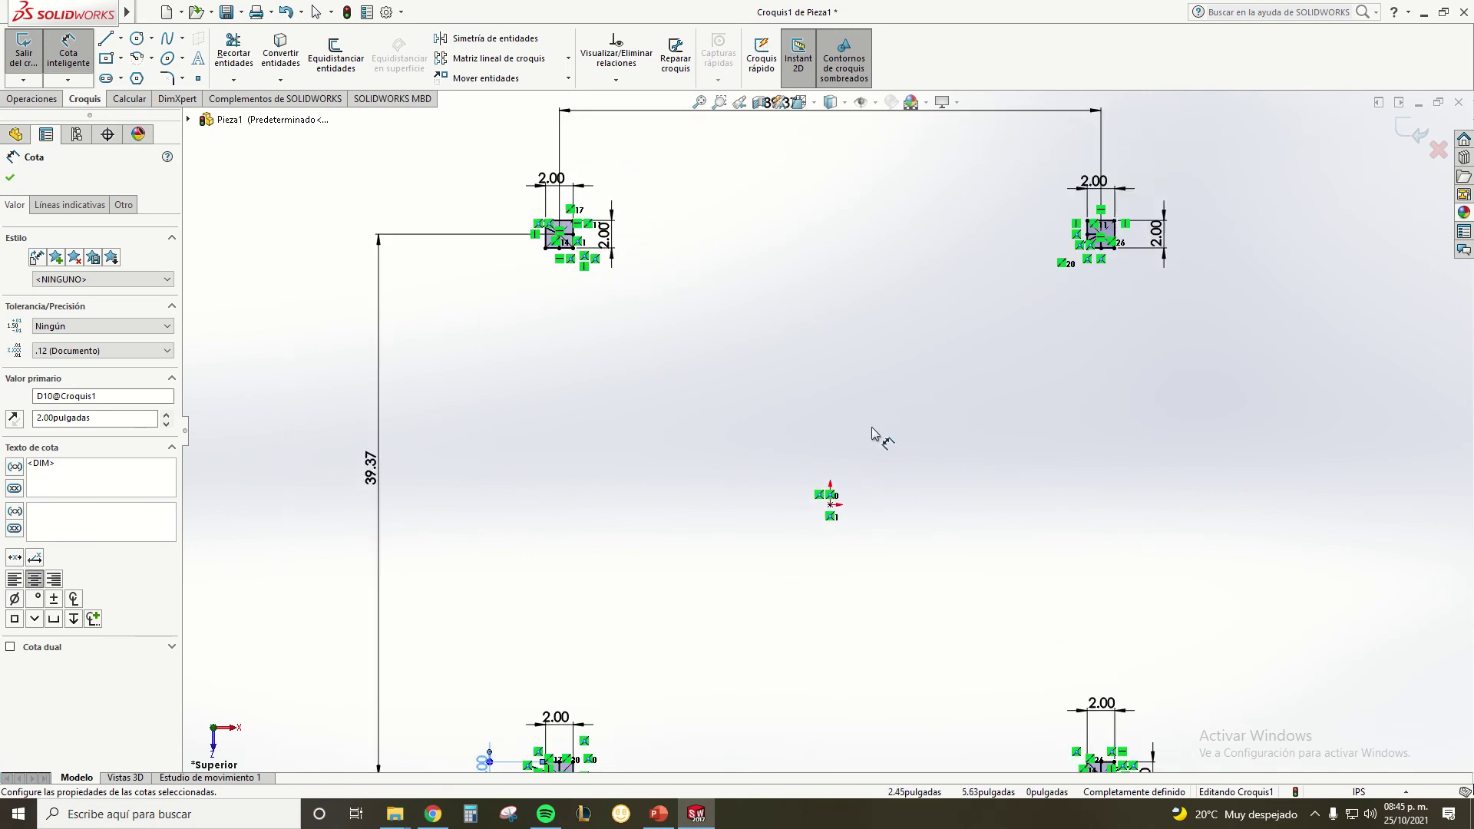
{"action": "scroll", "coordinate": [835, 572], "scroll_direction": "up", "scroll_amount": 2}
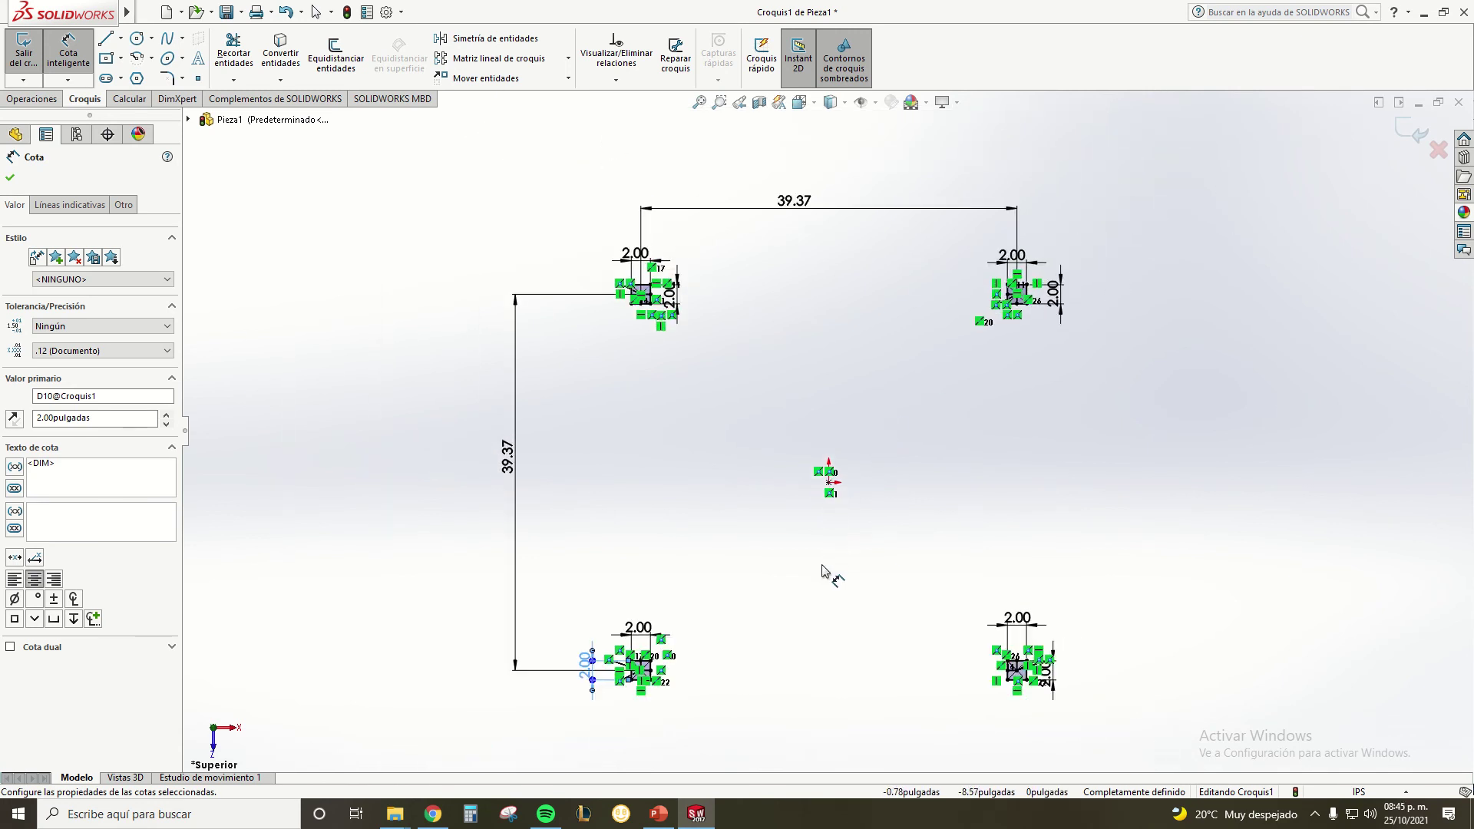
Extrude the leg sketch as a boss with 0.8 m (31.49606299 in) depth
{"action": "left_click", "coordinate": [9, 181]}
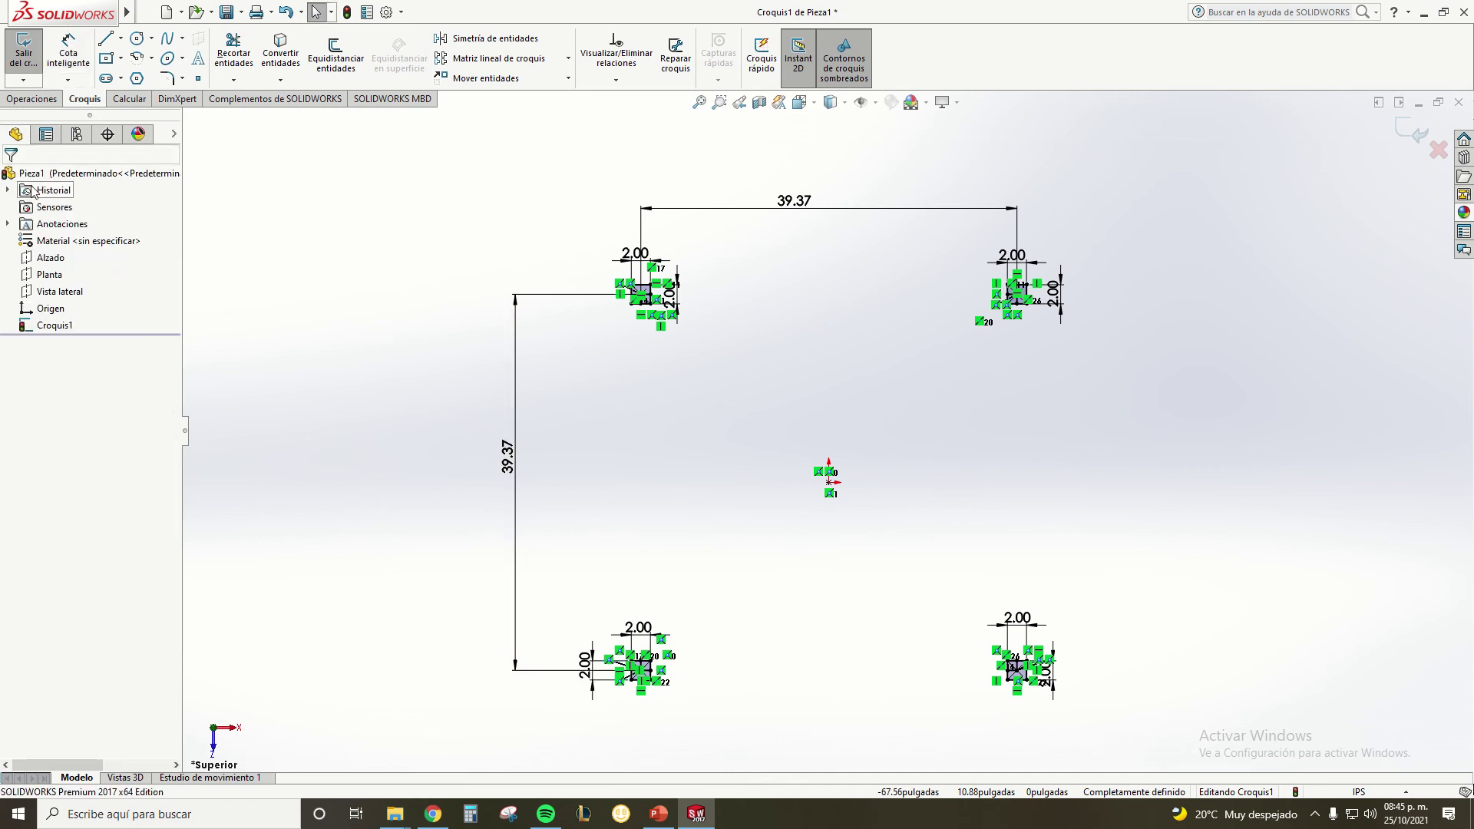
{"action": "left_click", "coordinate": [48, 103]}
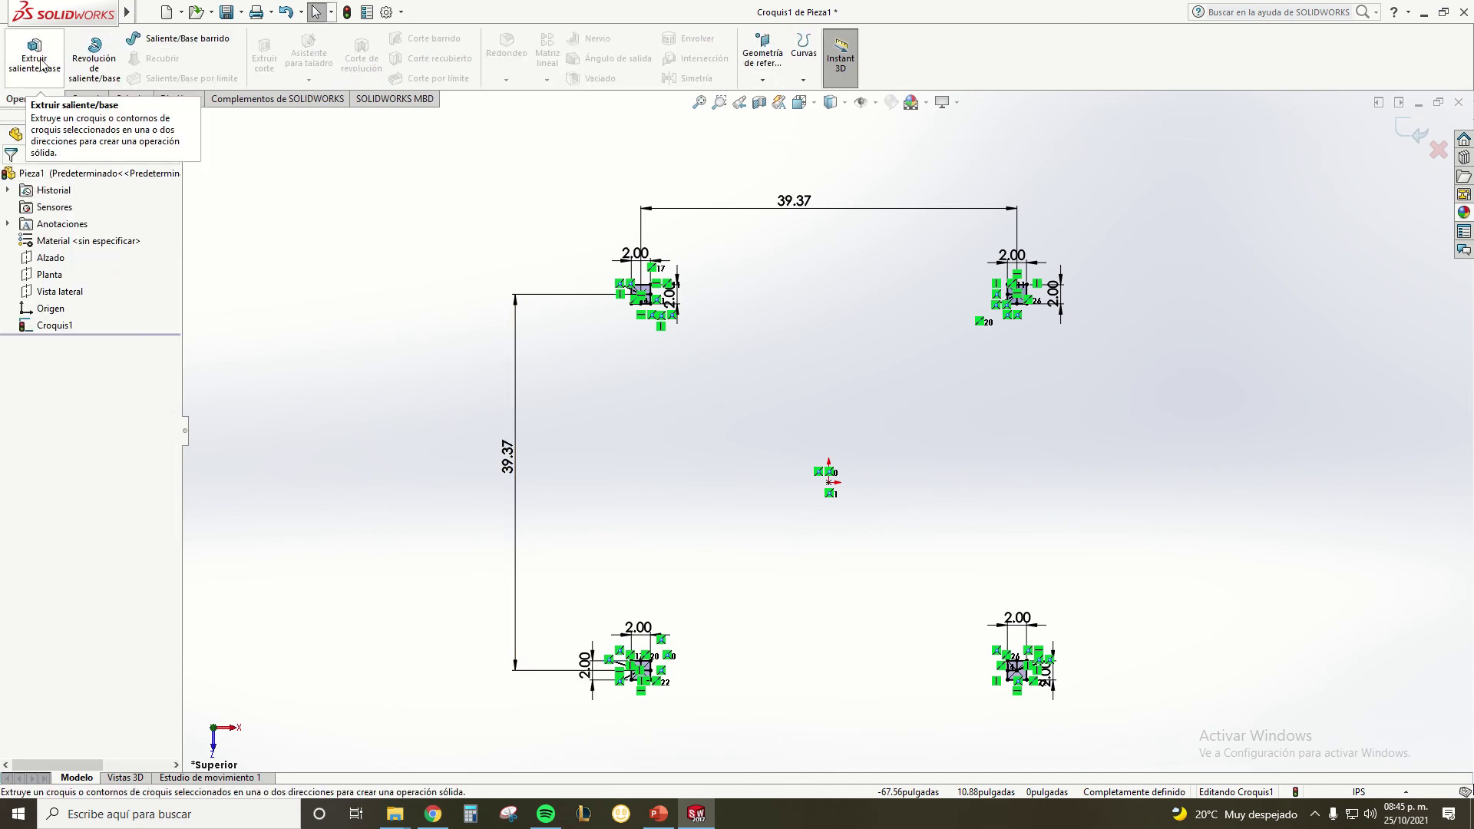
{"action": "left_click", "coordinate": [39, 67]}
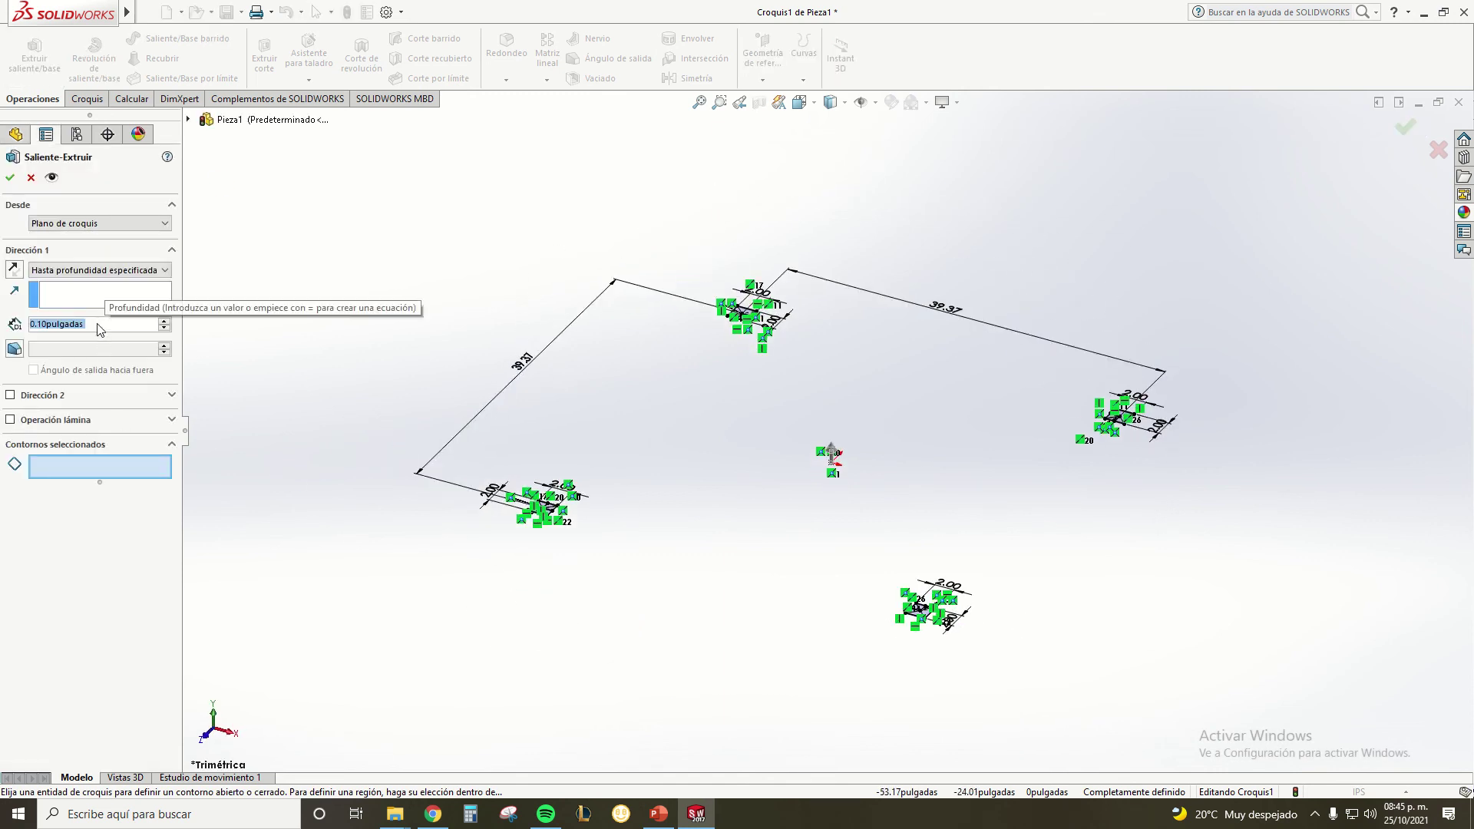
{"action": "type", "text": "8"}
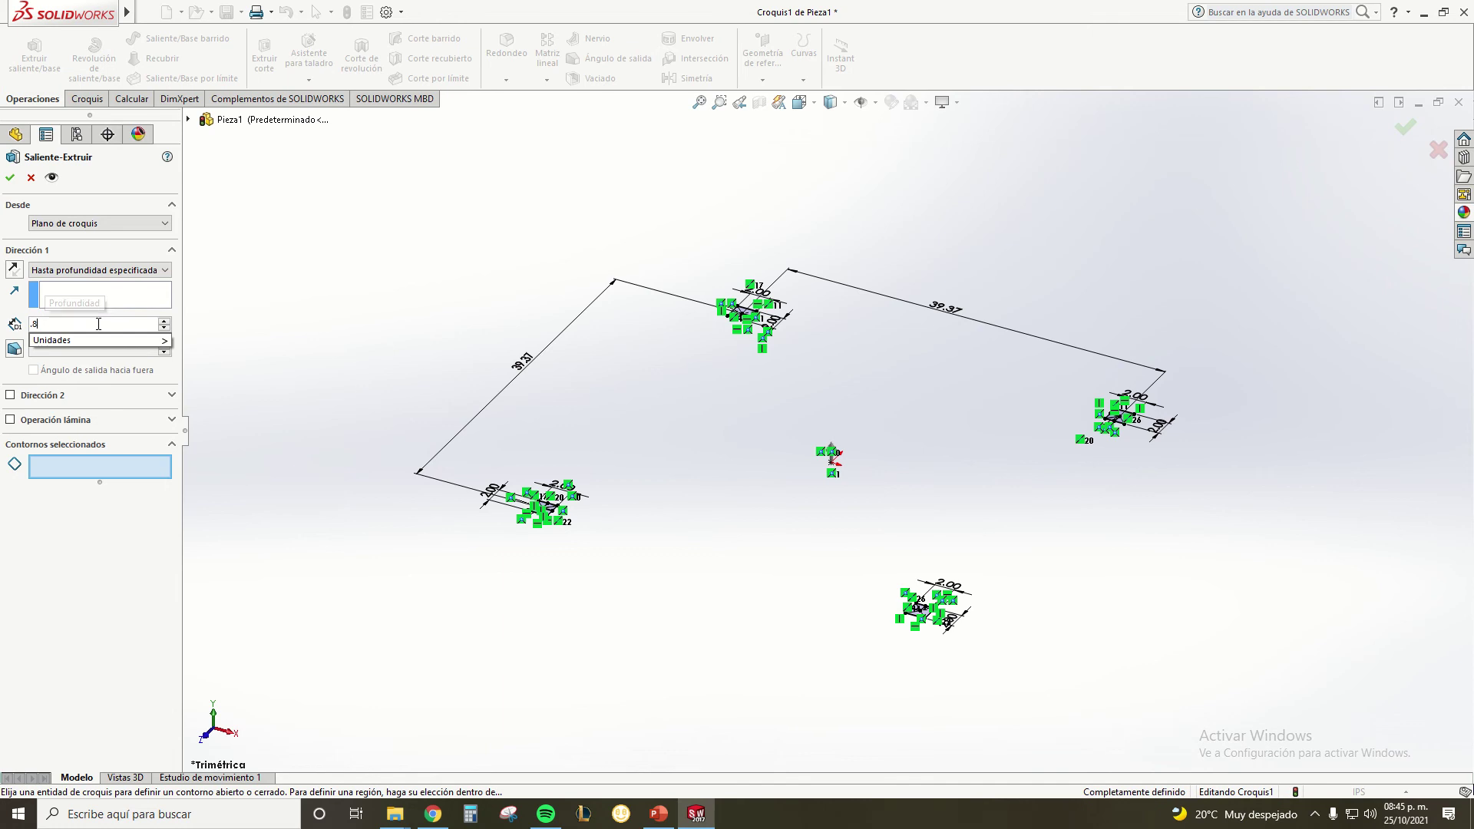
{"action": "type", "text": " m"}
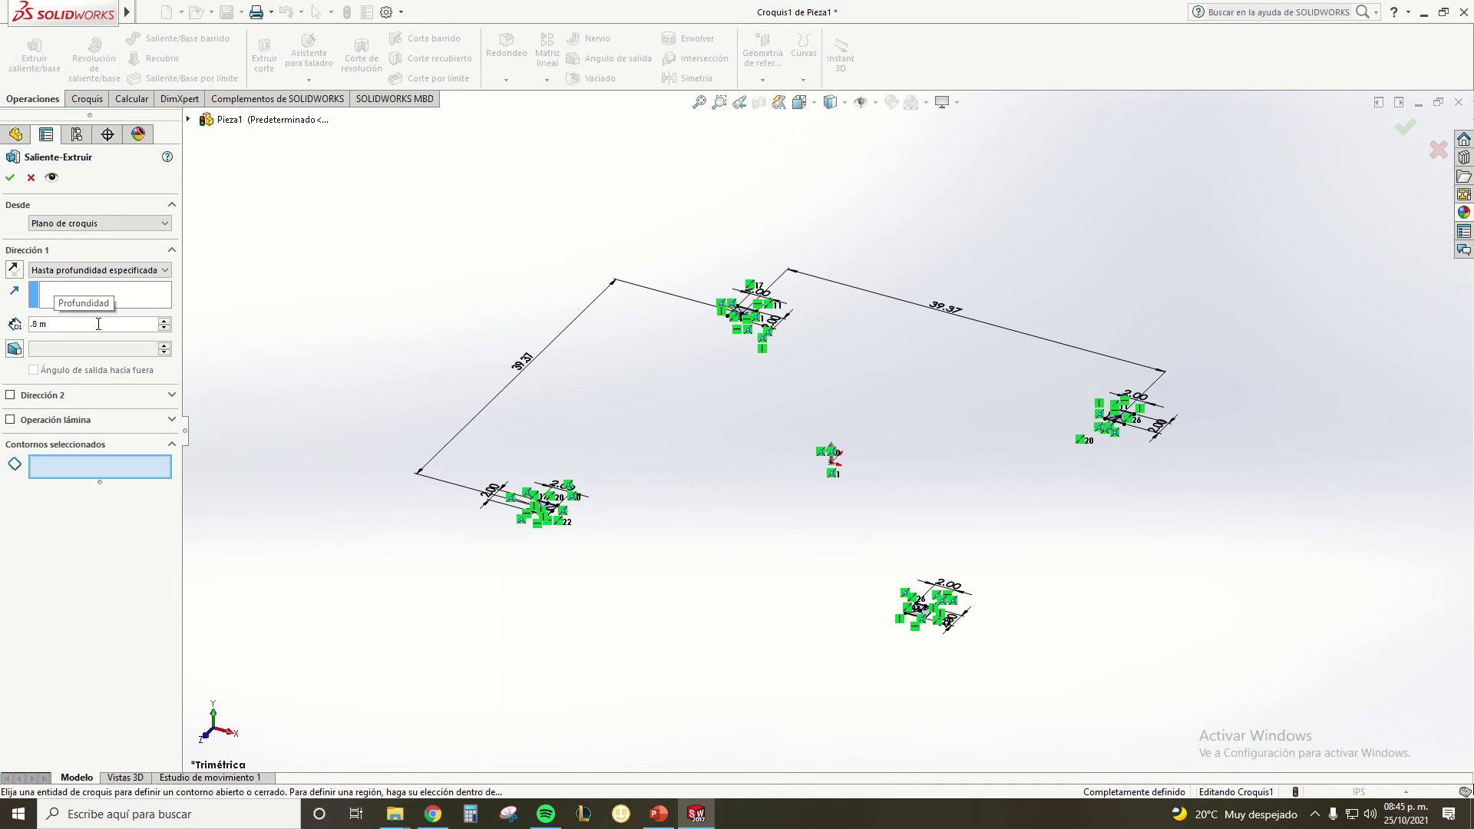
{"action": "key", "text": "Return"}
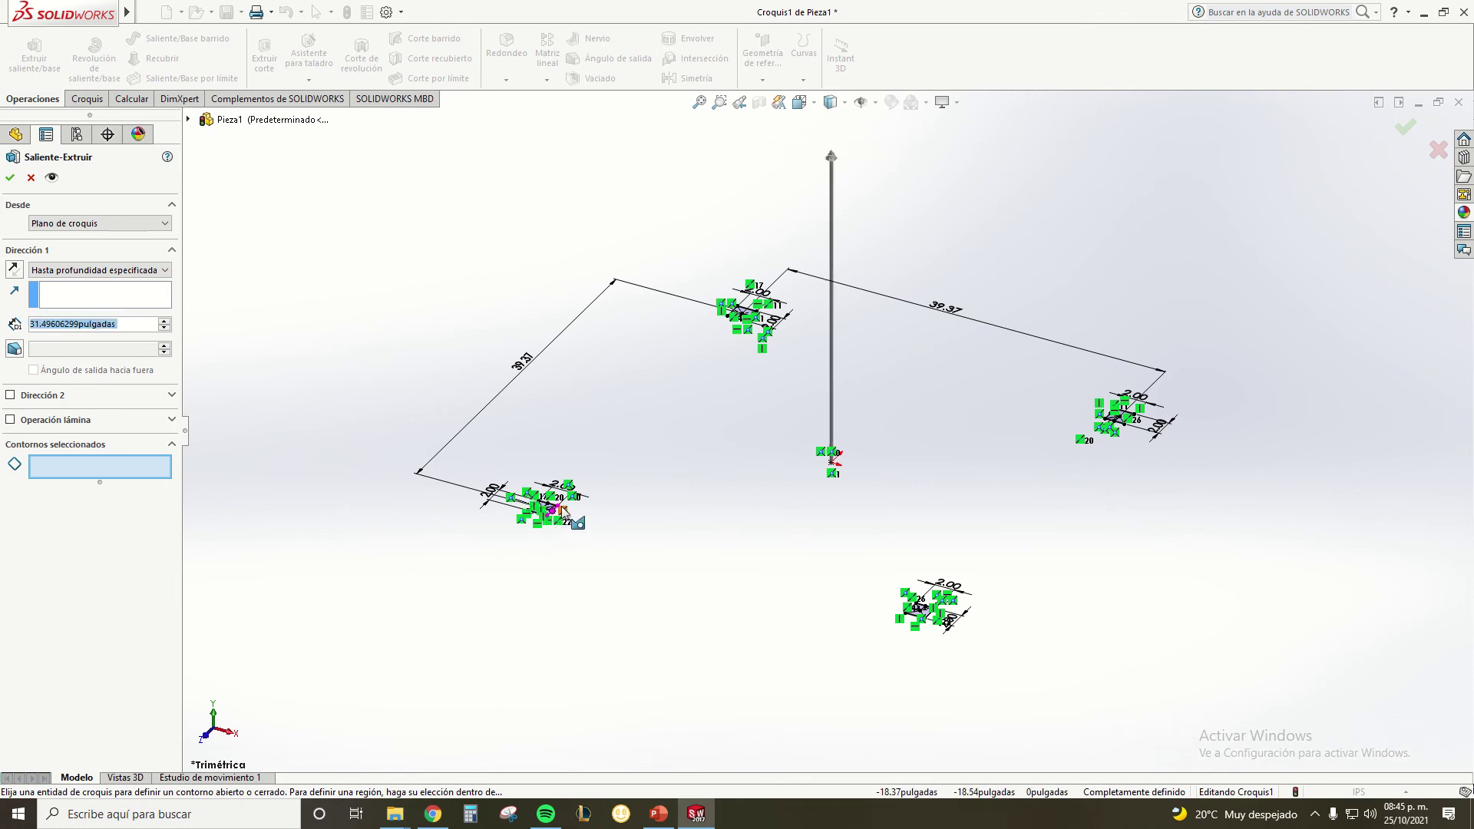
{"action": "scroll", "coordinate": [546, 520], "scroll_direction": "down", "scroll_amount": 2}
{"action": "scroll", "coordinate": [561, 511], "scroll_direction": "down", "scroll_amount": 2}
{"action": "scroll", "coordinate": [584, 503], "scroll_direction": "down", "scroll_amount": 2}
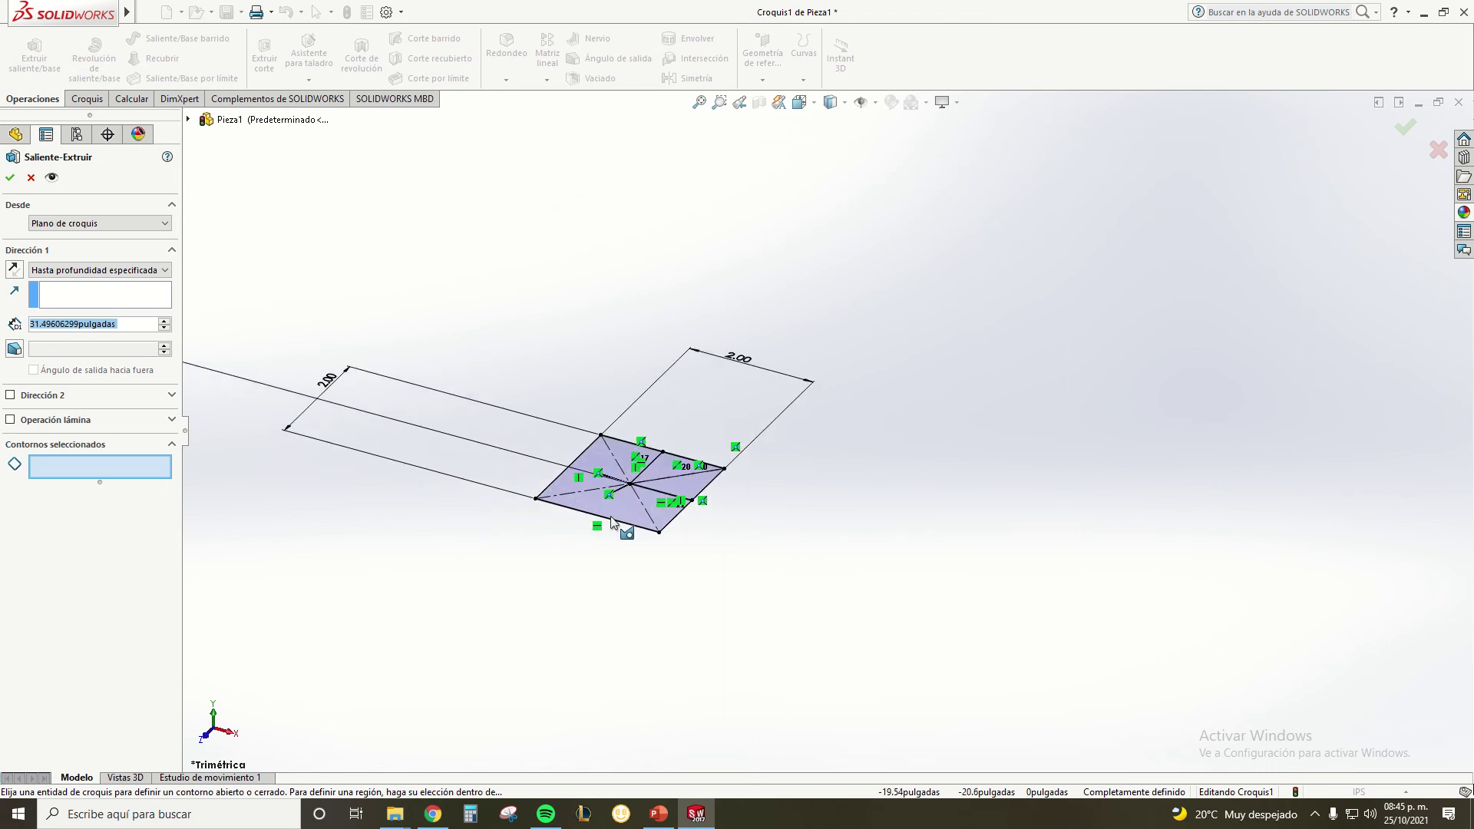
Pick the first three leg square regions as Saliente-Extruir contours
{"action": "left_click", "coordinate": [605, 504]}
{"action": "scroll", "coordinate": [781, 450], "scroll_direction": "down", "scroll_amount": 1}
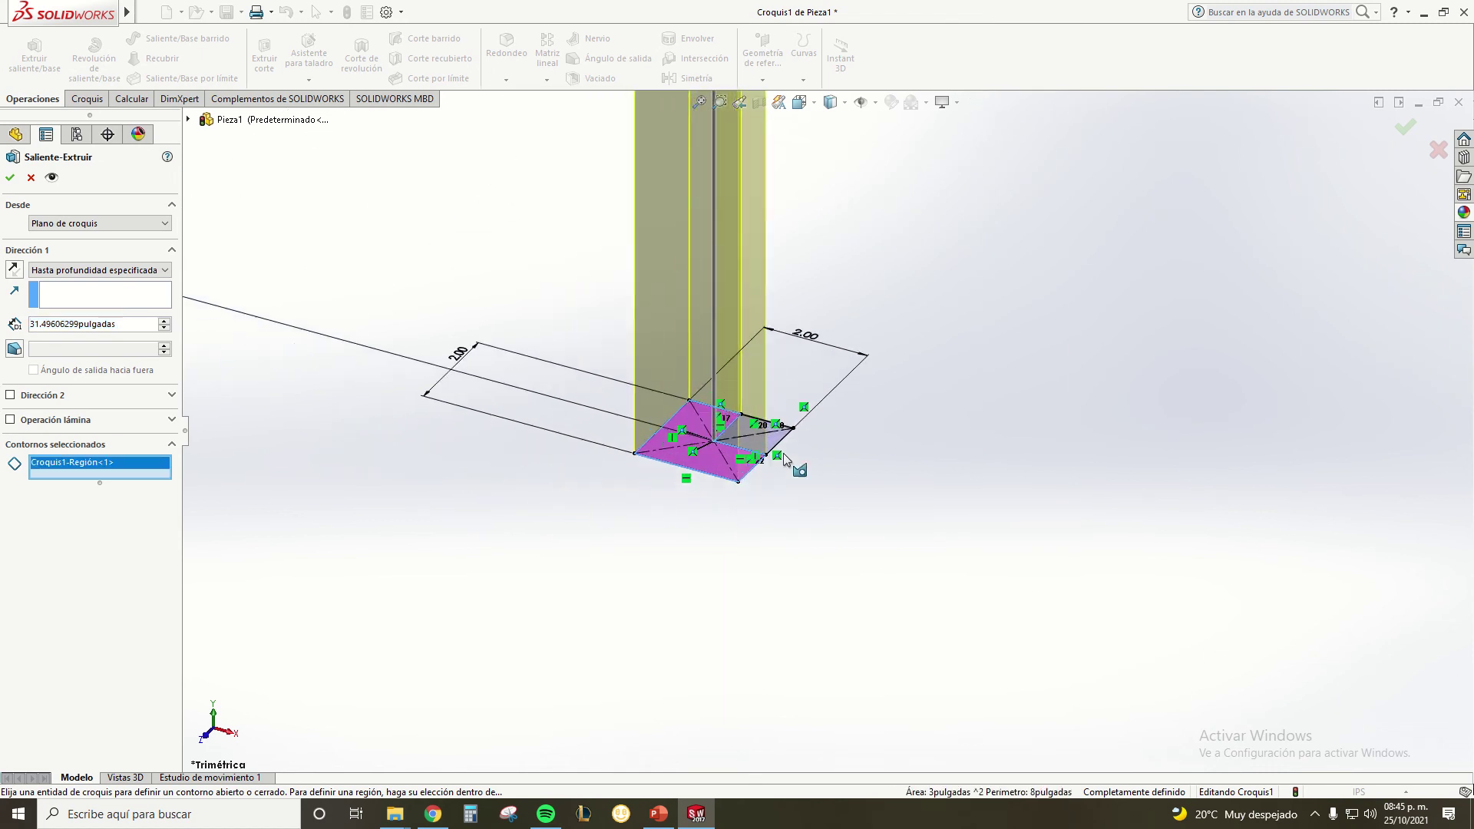
{"action": "scroll", "coordinate": [783, 442], "scroll_direction": "down", "scroll_amount": 1}
{"action": "left_click", "coordinate": [784, 430]}
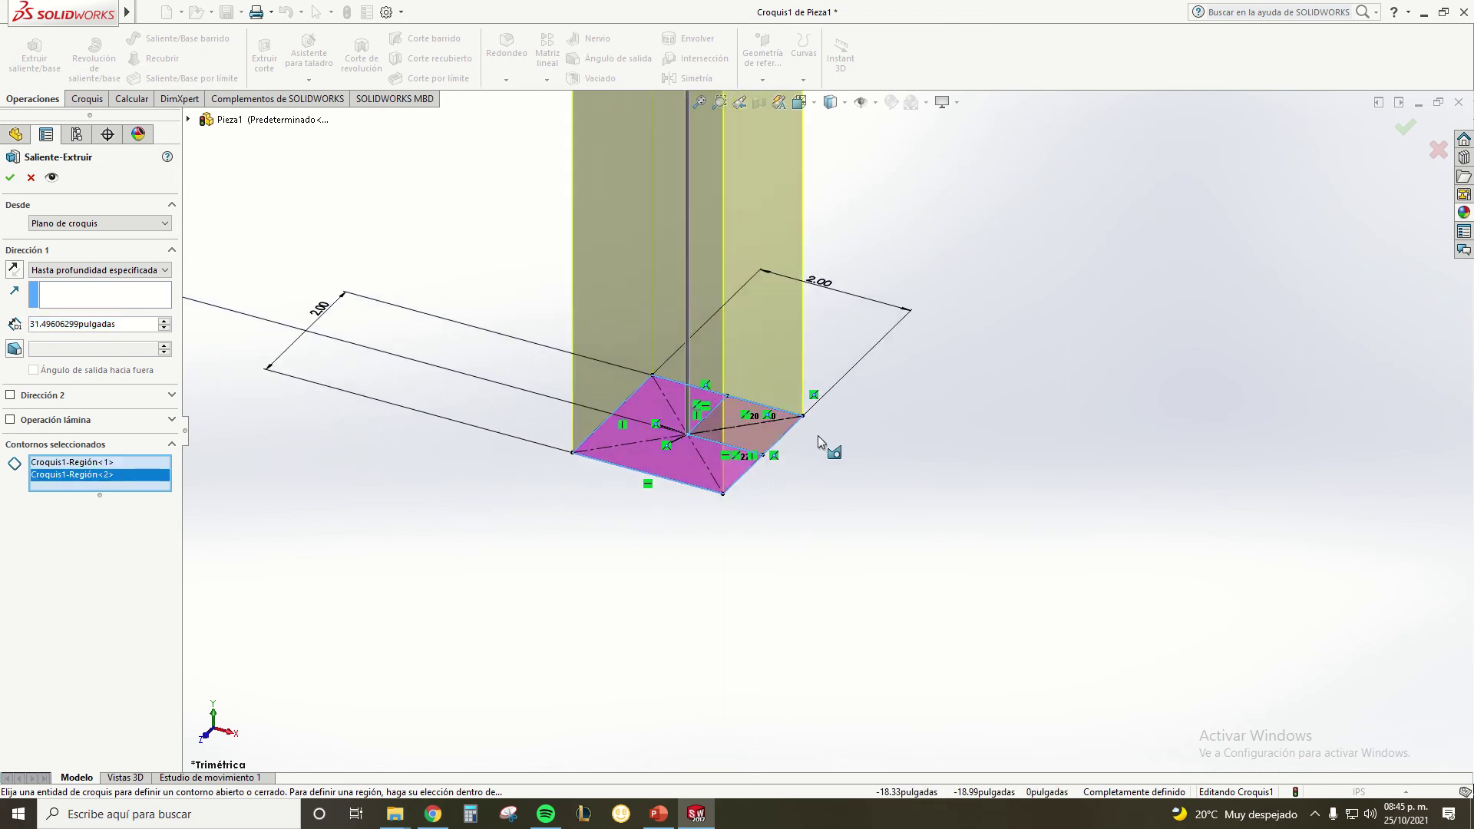
{"action": "middle_click_drag", "start_coordinate": [817, 435], "coordinate": [748, 499]}
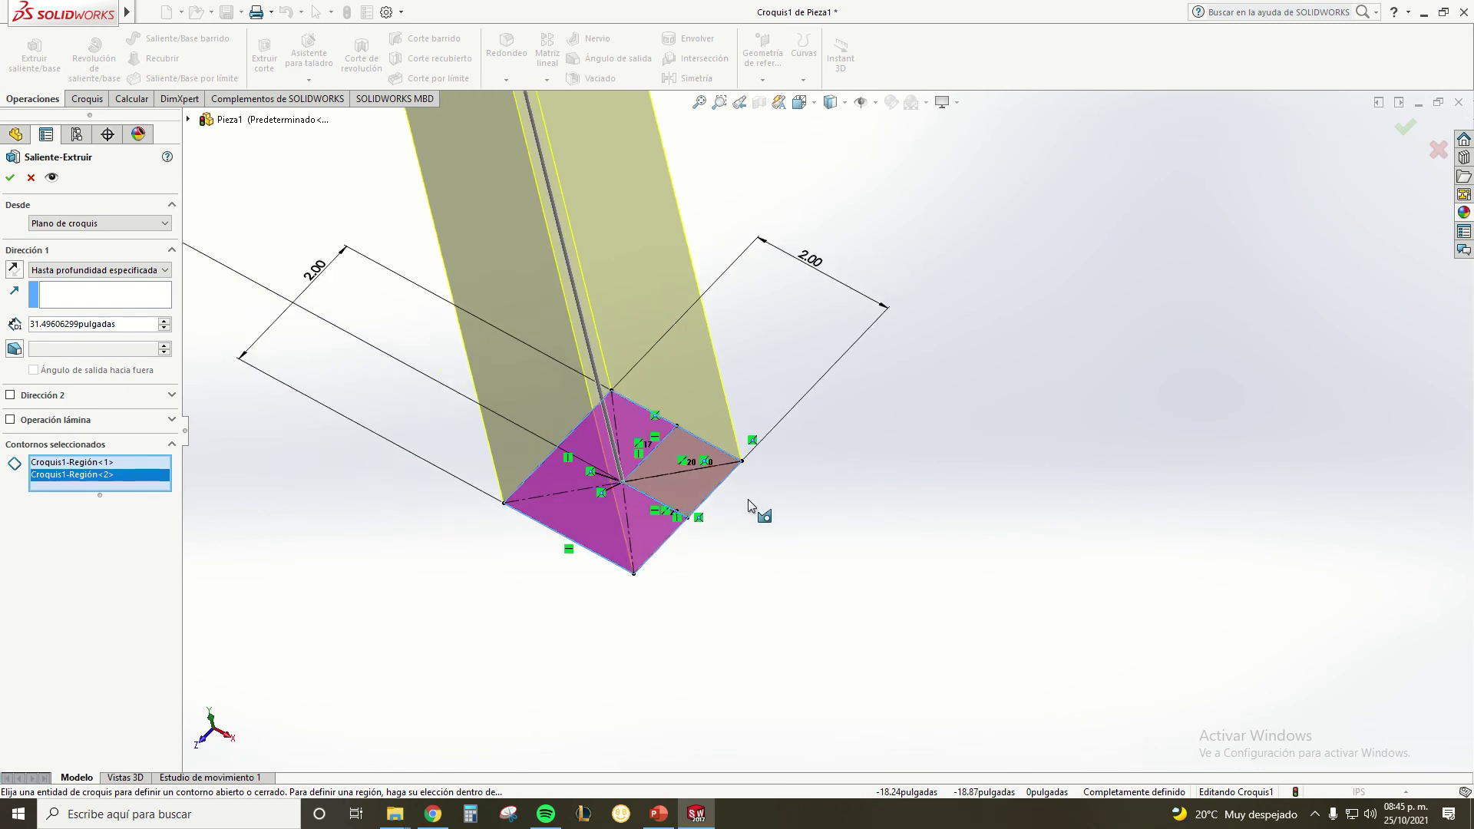
{"action": "scroll", "coordinate": [806, 484], "scroll_direction": "up", "scroll_amount": 3}
{"action": "scroll", "coordinate": [975, 473], "scroll_direction": "up", "scroll_amount": 1}
{"action": "scroll", "coordinate": [1059, 487], "scroll_direction": "up", "scroll_amount": 2}
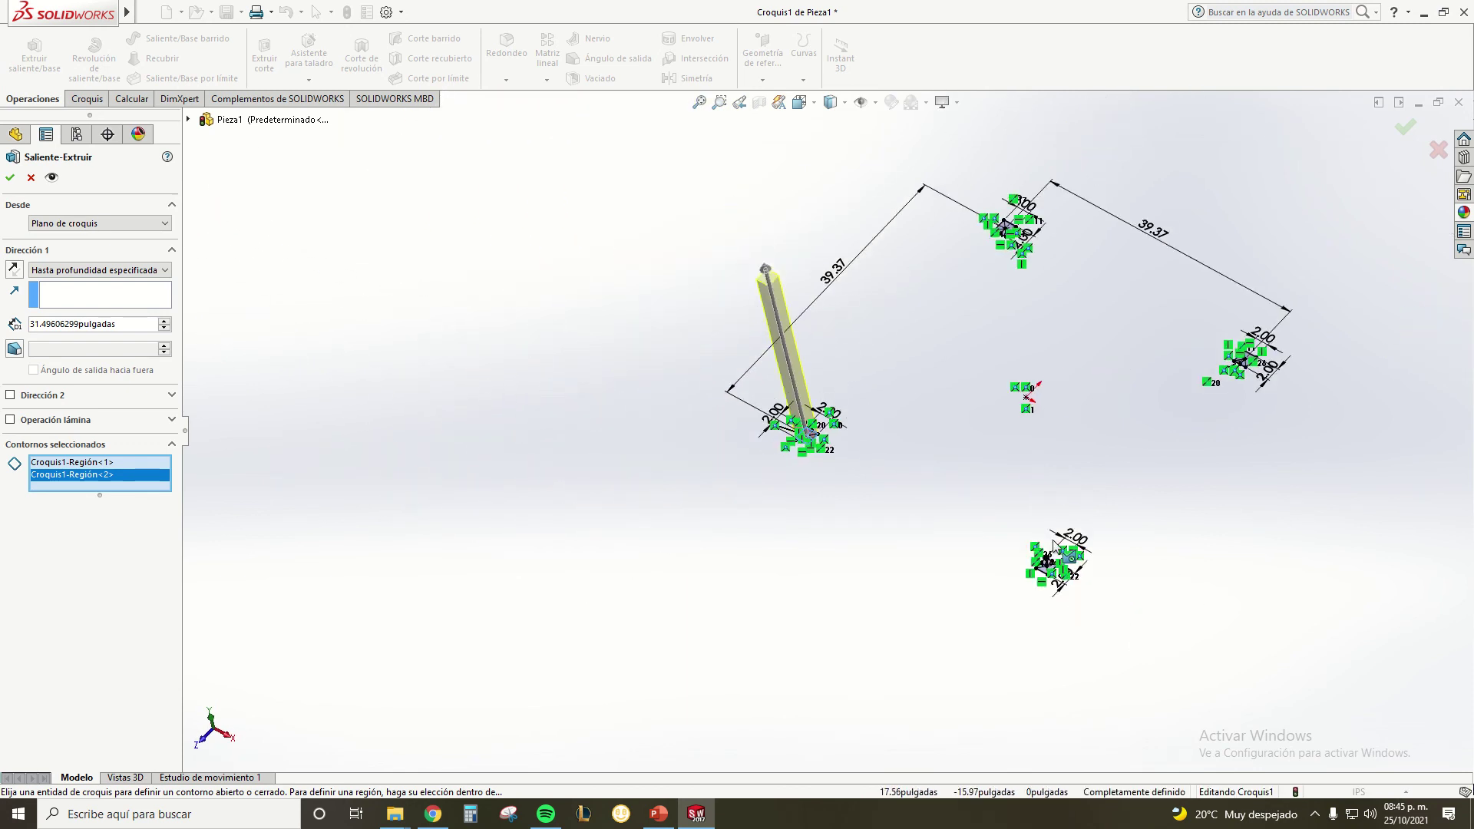
{"action": "scroll", "coordinate": [1053, 547], "scroll_direction": "down", "scroll_amount": 2}
{"action": "scroll", "coordinate": [998, 551], "scroll_direction": "down", "scroll_amount": 2}
{"action": "scroll", "coordinate": [960, 553], "scroll_direction": "down", "scroll_amount": 1}
{"action": "left_click", "coordinate": [949, 553]}
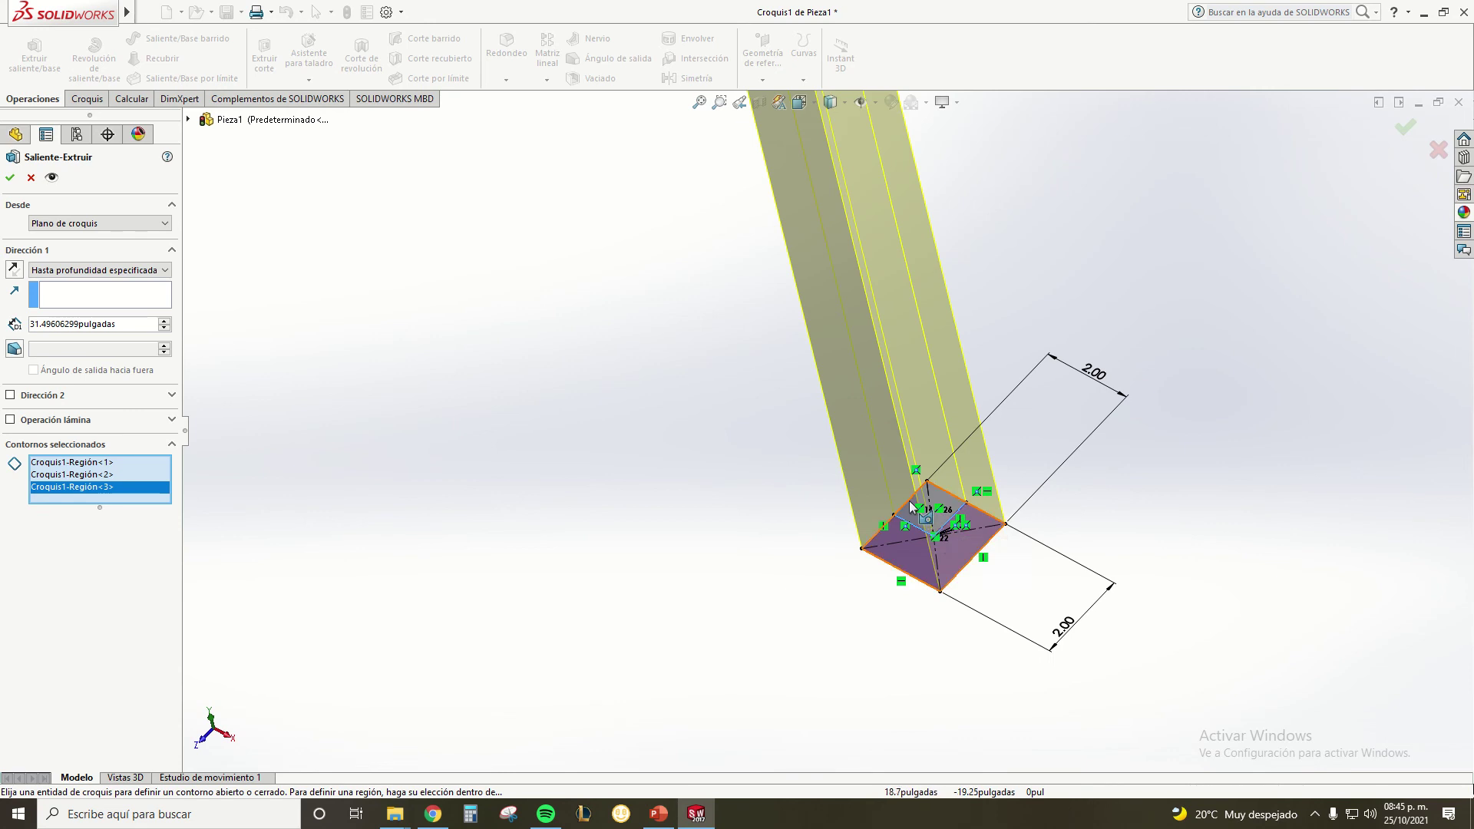
{"action": "mouse_move", "coordinate": [939, 517]}
{"action": "middle_mouse_down"}
{"action": "mouse_move", "coordinate": [928, 427]}
{"action": "mouse_move", "coordinate": [1021, 413]}
{"action": "middle_mouse_up"}
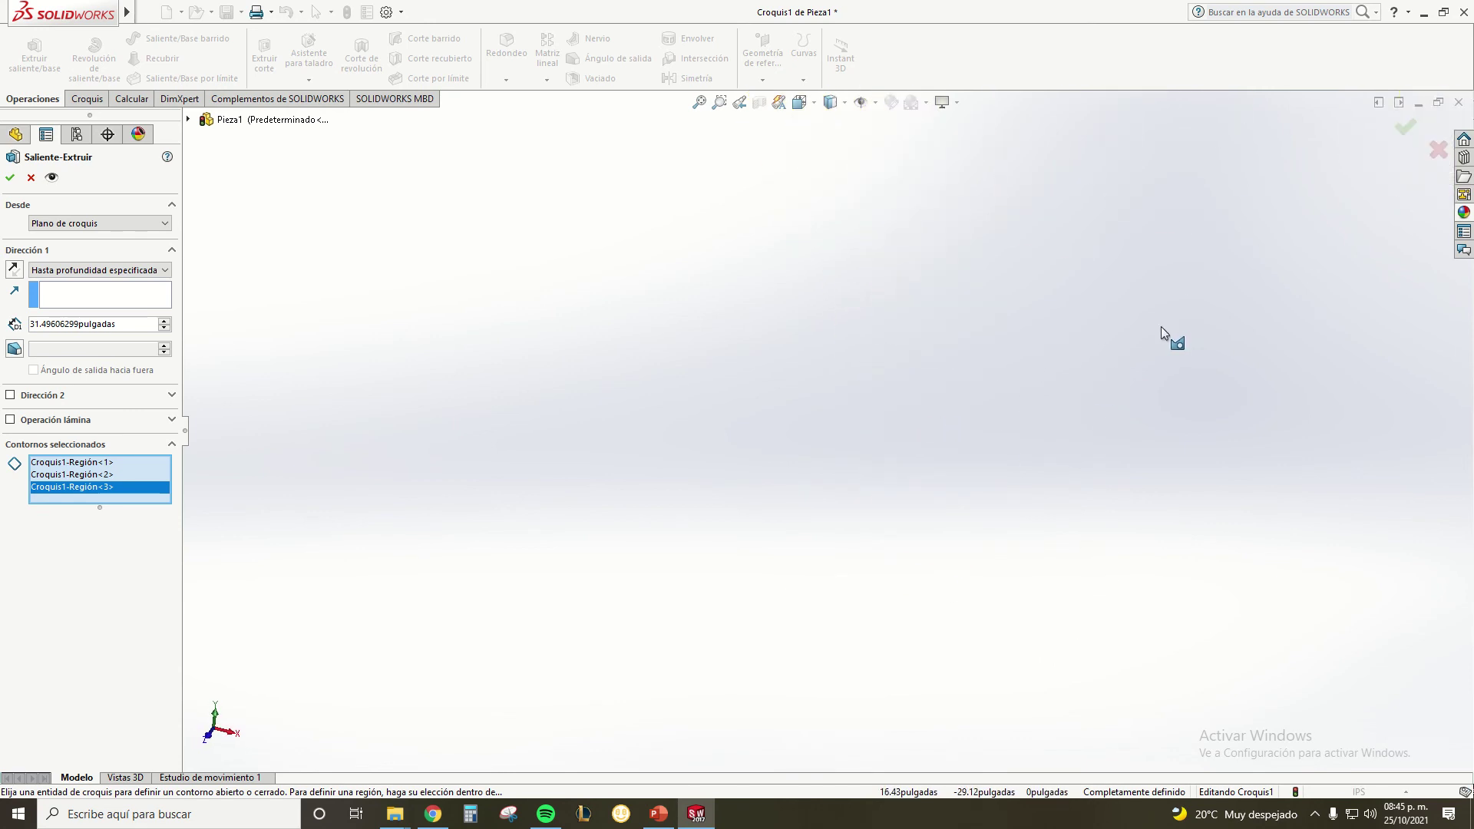
{"action": "mouse_move", "coordinate": [1136, 352]}
{"action": "middle_mouse_down"}
{"action": "mouse_move", "coordinate": [1129, 251]}
{"action": "mouse_move", "coordinate": [931, 337]}
{"action": "mouse_move", "coordinate": [850, 325]}
{"action": "mouse_move", "coordinate": [844, 305]}
{"action": "mouse_move", "coordinate": [947, 269]}
{"action": "mouse_move", "coordinate": [961, 379]}
{"action": "mouse_move", "coordinate": [1006, 297]}
{"action": "middle_mouse_up"}
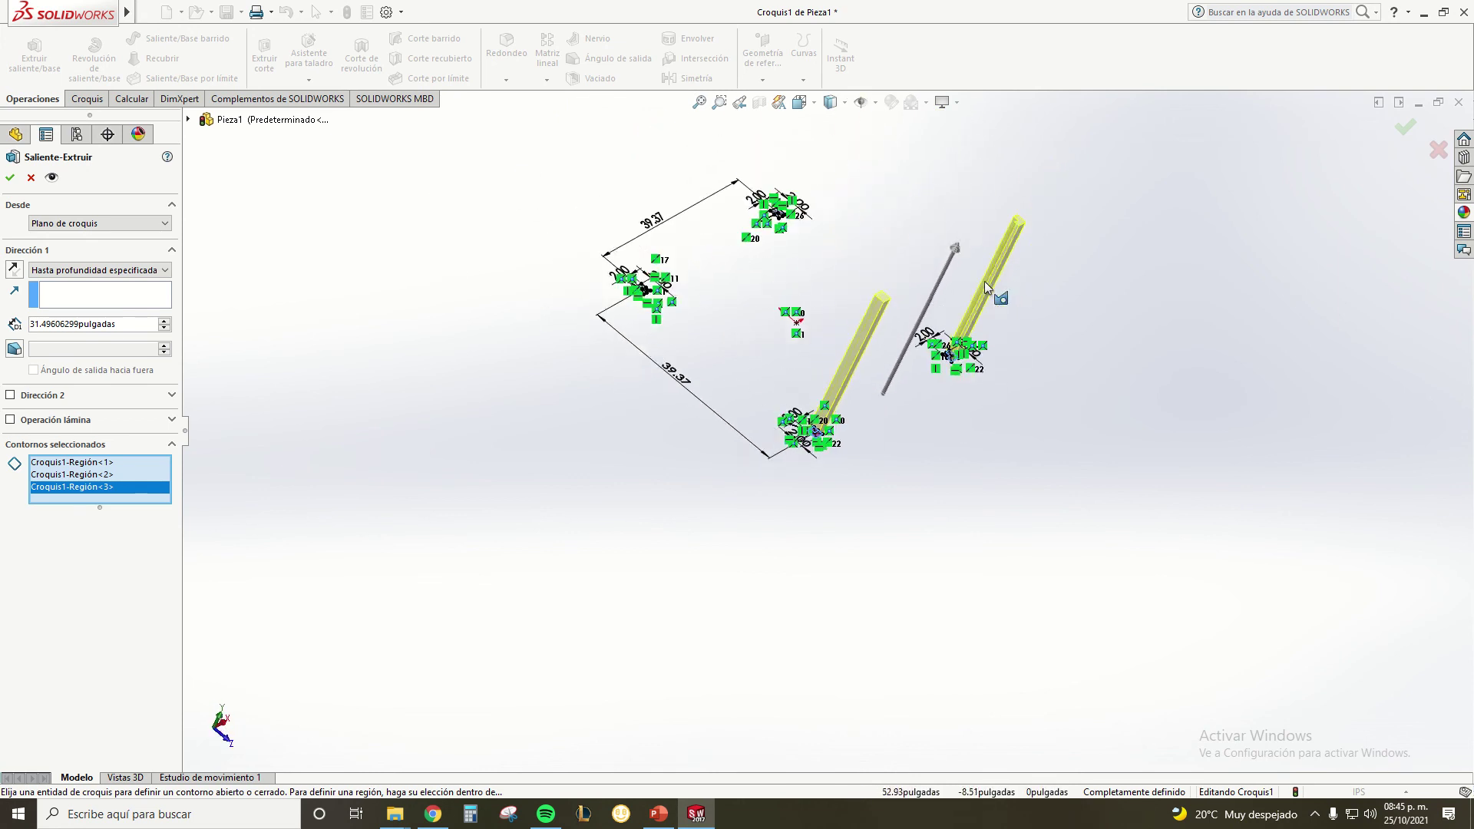
Add three more square regions to the selected contours
{"action": "scroll", "coordinate": [969, 269], "scroll_direction": "down", "scroll_amount": 2}
{"action": "scroll", "coordinate": [981, 255], "scroll_direction": "down", "scroll_amount": 2}
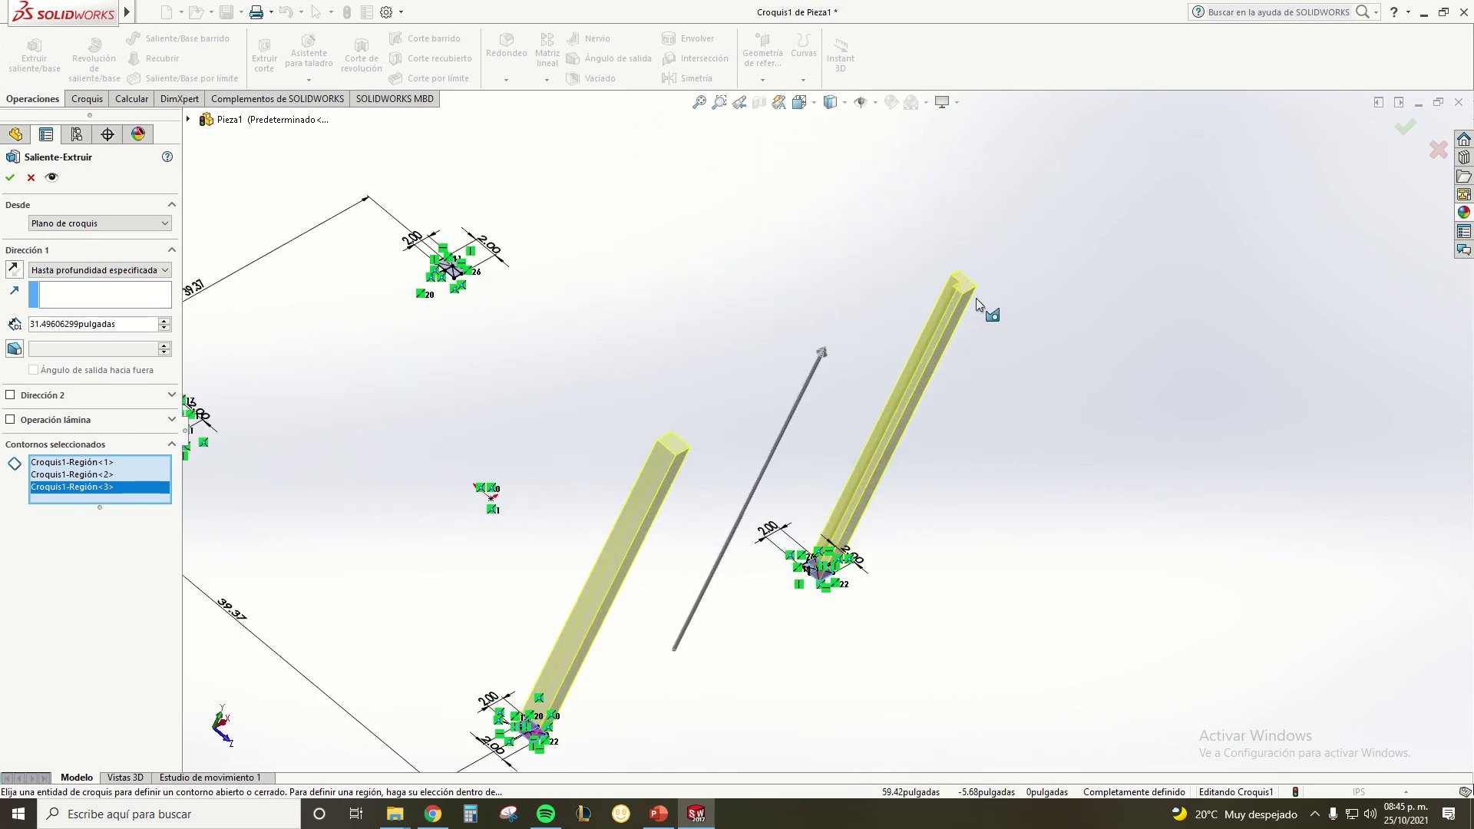
{"action": "scroll", "coordinate": [802, 584], "scroll_direction": "down", "scroll_amount": 3}
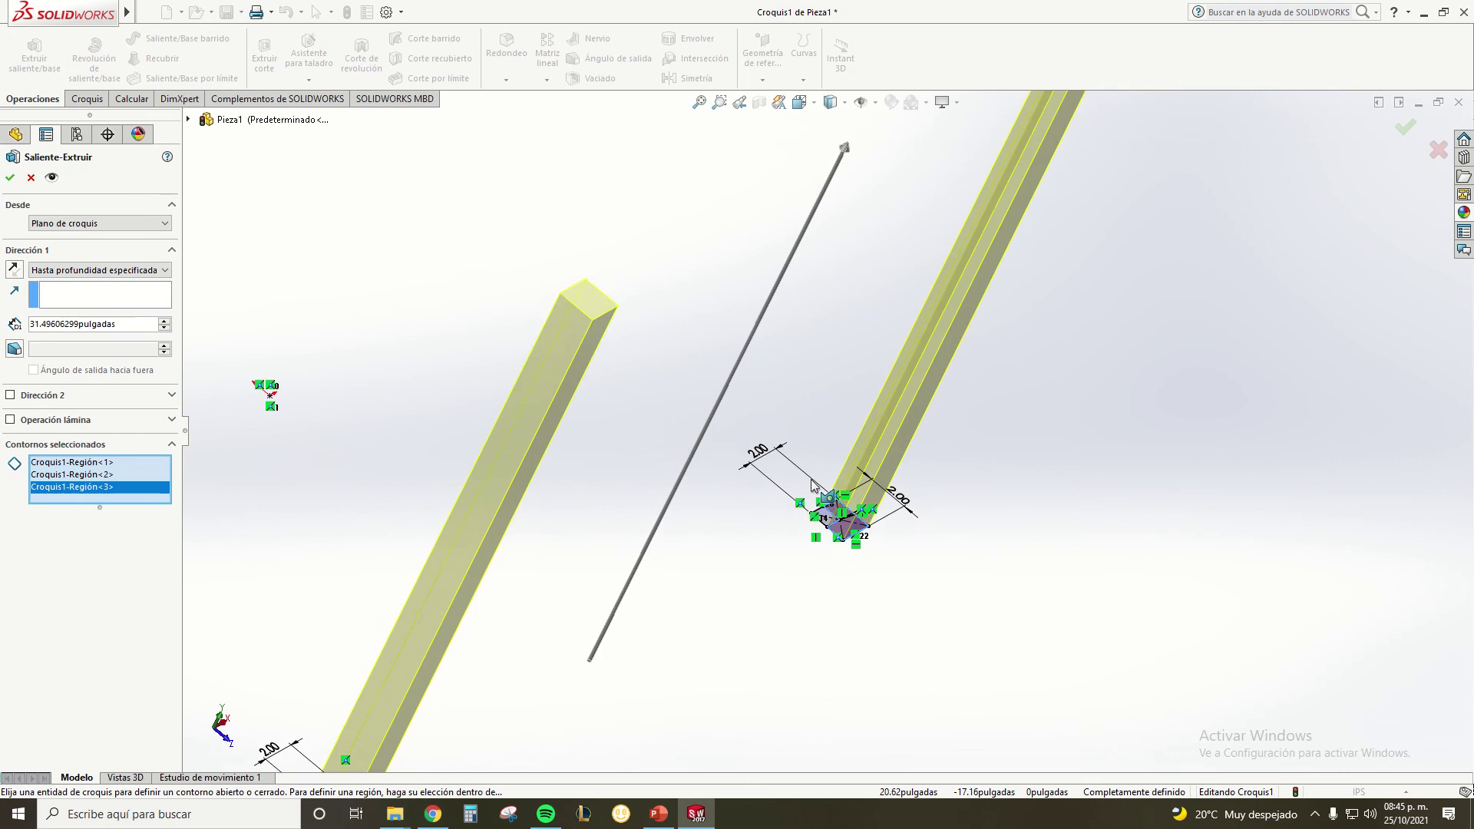
{"action": "scroll", "coordinate": [812, 484], "scroll_direction": "down", "scroll_amount": 2}
{"action": "scroll", "coordinate": [837, 522], "scroll_direction": "down", "scroll_amount": 2}
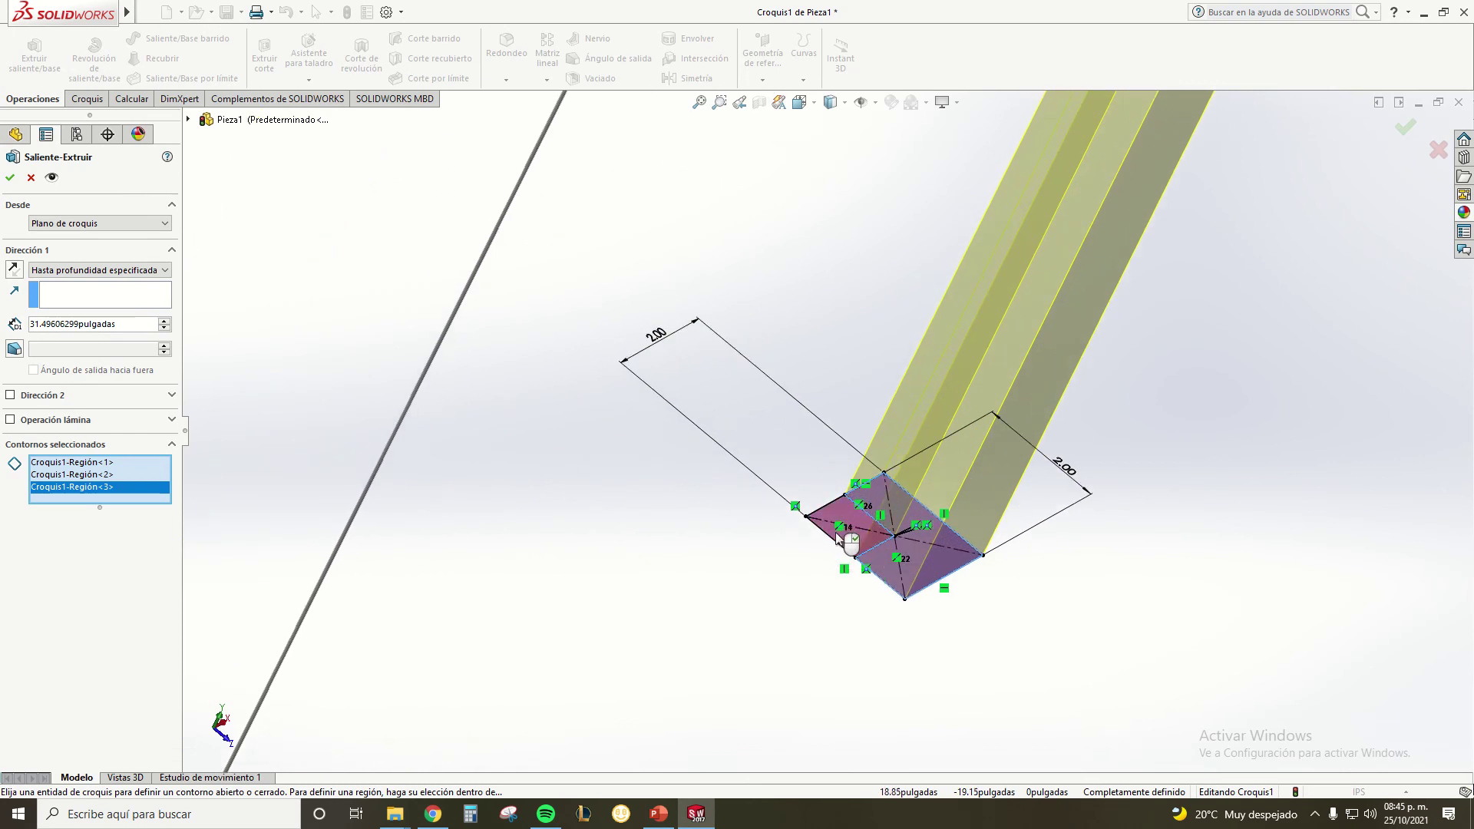
{"action": "left_click", "coordinate": [840, 534]}
{"action": "scroll", "coordinate": [529, 404], "scroll_direction": "down", "scroll_amount": 1}
{"action": "scroll", "coordinate": [514, 388], "scroll_direction": "down", "scroll_amount": 2}
{"action": "scroll", "coordinate": [506, 380], "scroll_direction": "up", "scroll_amount": 3}
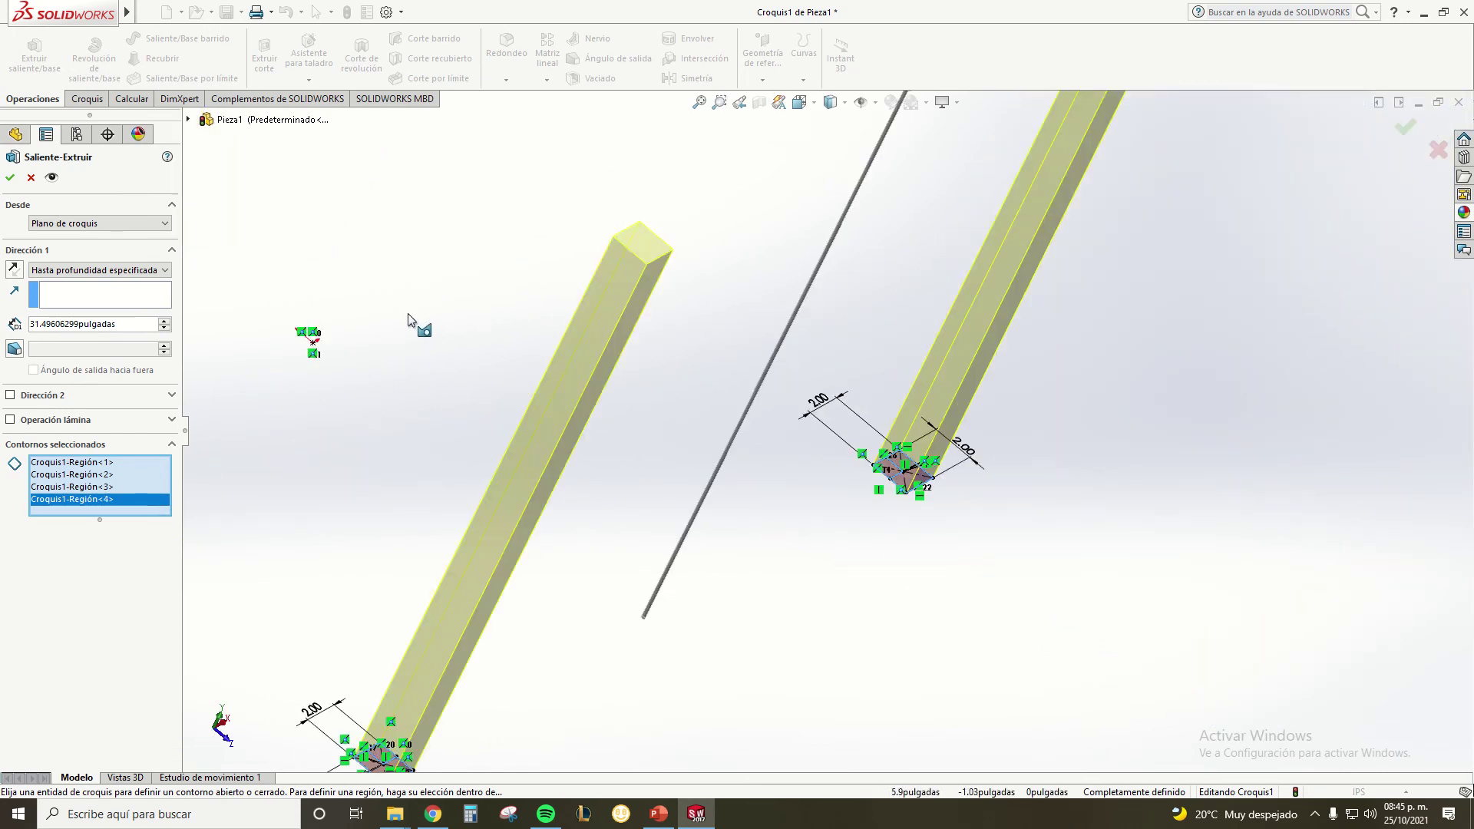
{"action": "scroll", "coordinate": [511, 384], "scroll_direction": "up", "scroll_amount": 2}
{"action": "scroll", "coordinate": [514, 387], "scroll_direction": "up", "scroll_amount": 2}
{"action": "scroll", "coordinate": [520, 393], "scroll_direction": "down", "scroll_amount": 1}
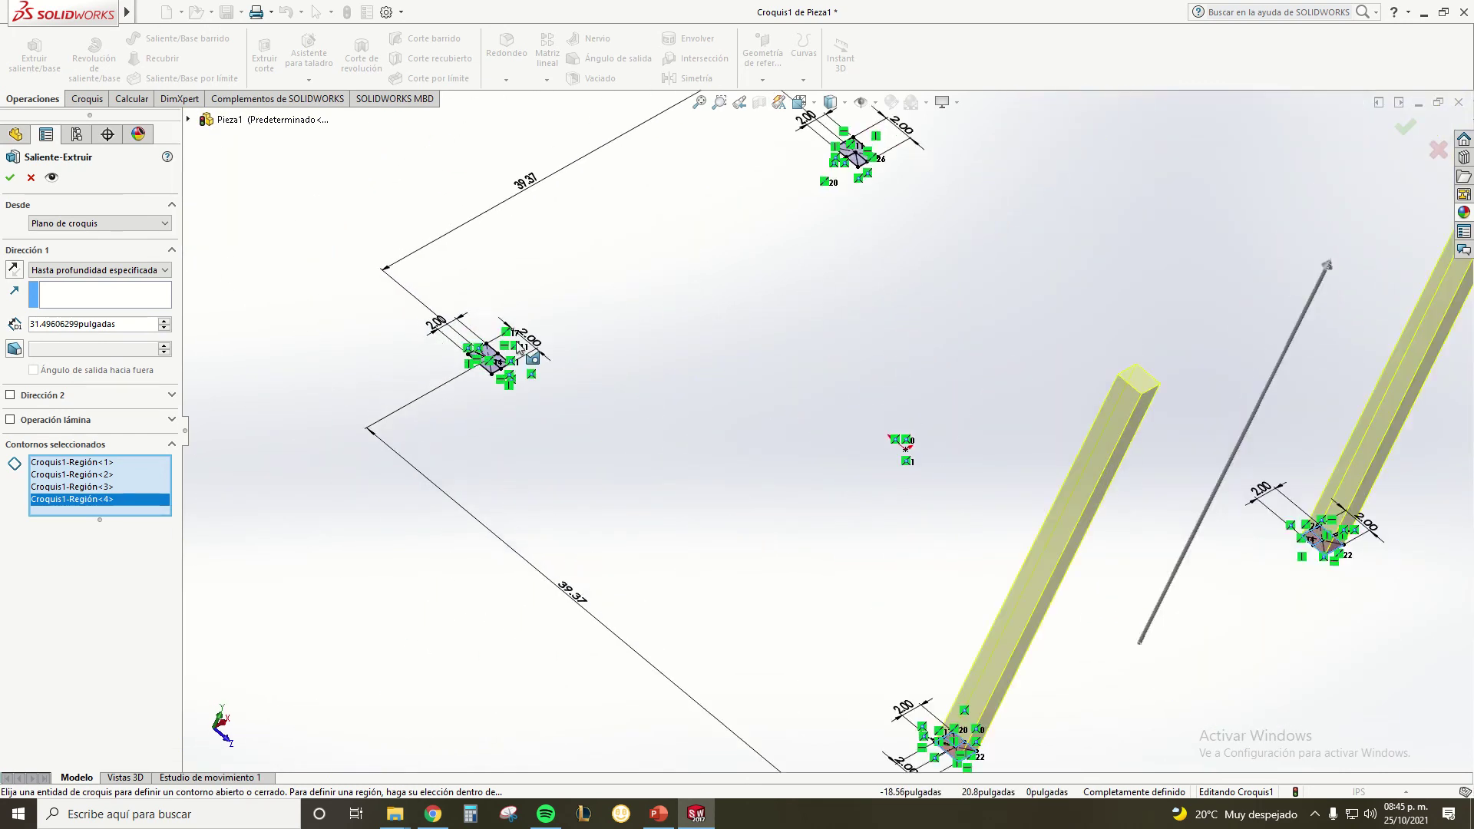
{"action": "scroll", "coordinate": [526, 407], "scroll_direction": "down", "scroll_amount": 3}
{"action": "scroll", "coordinate": [534, 434], "scroll_direction": "down", "scroll_amount": 1}
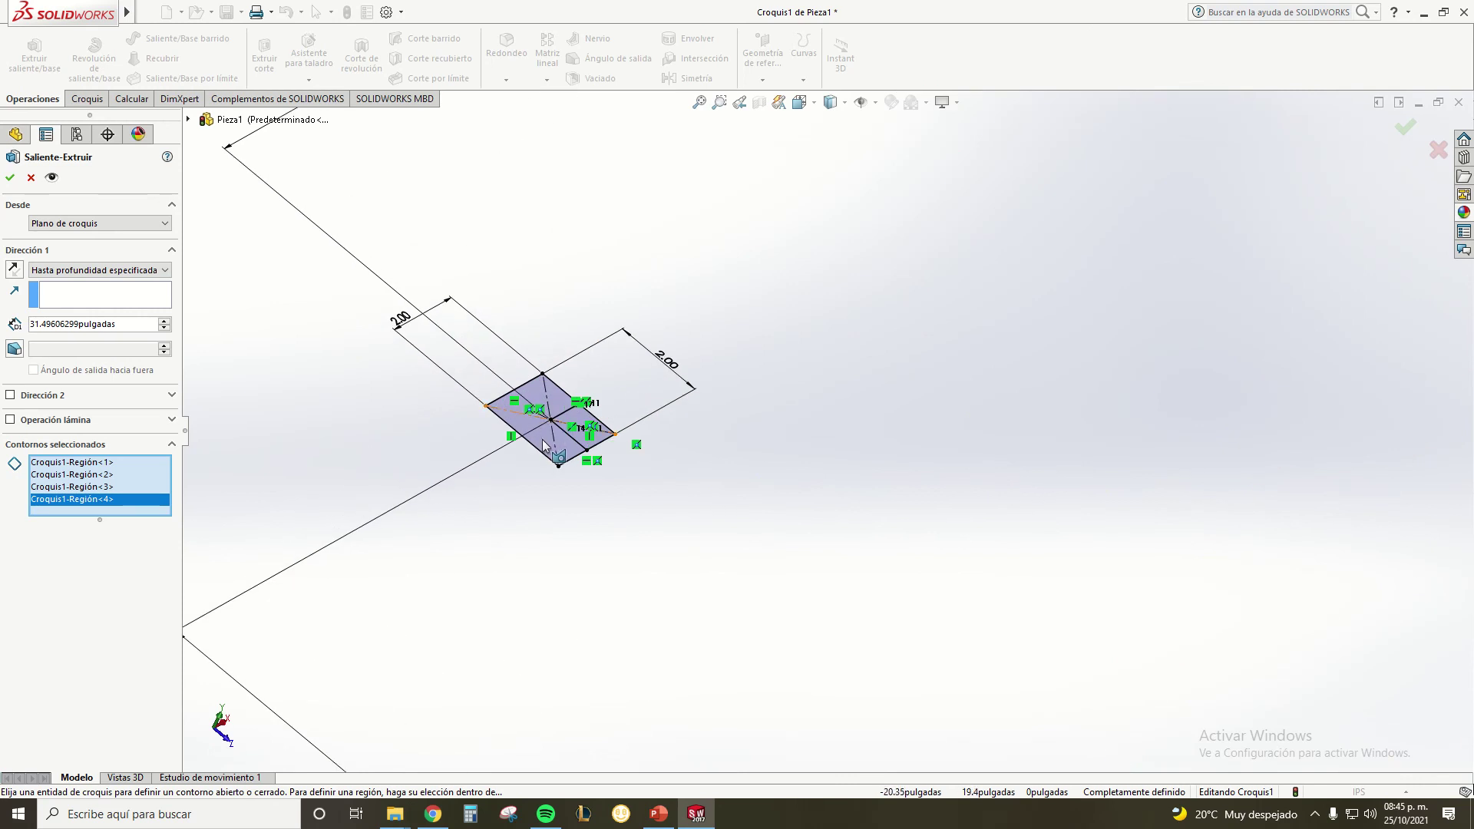
{"action": "left_click", "coordinate": [545, 443]}
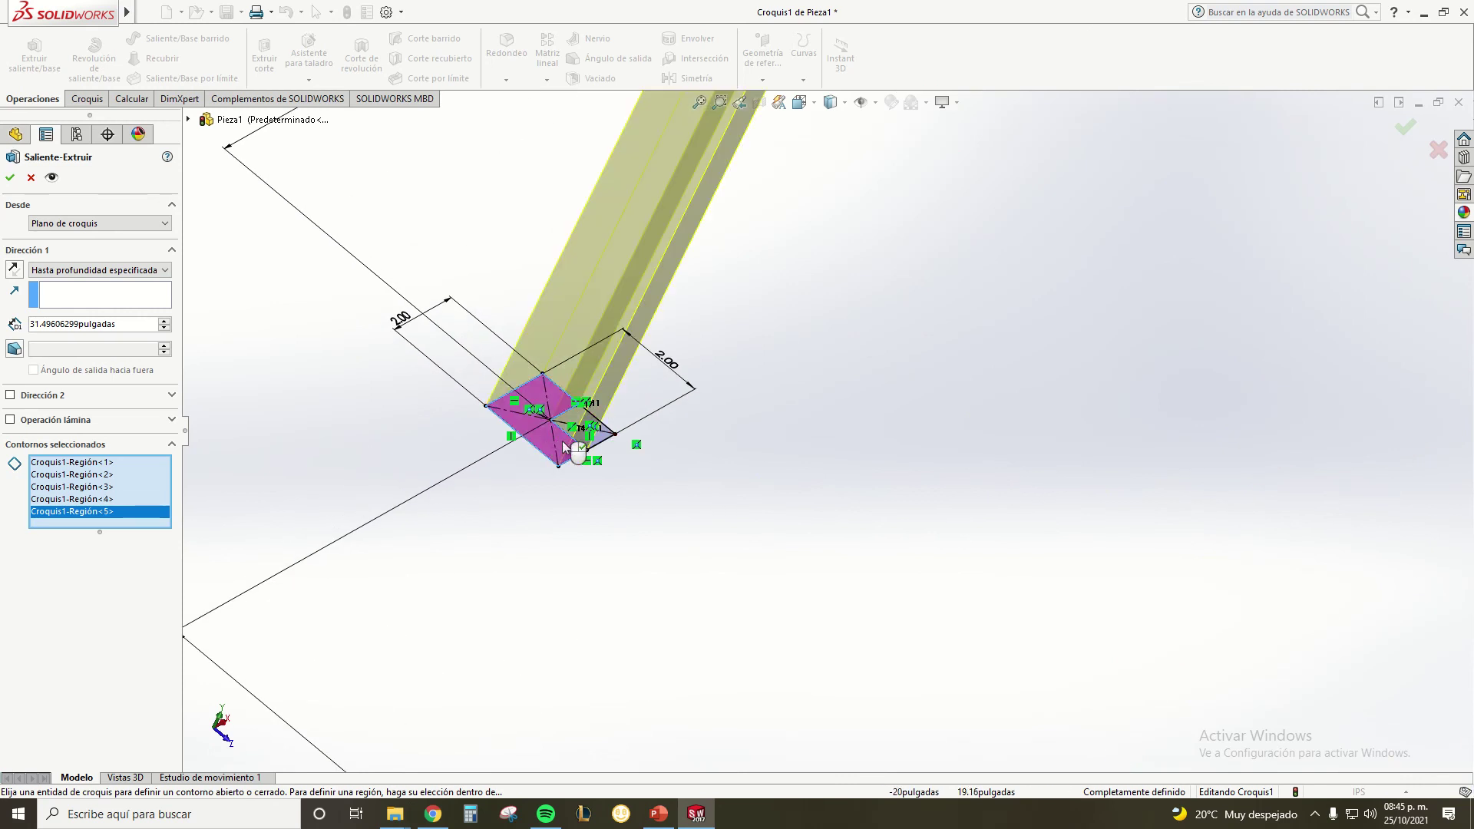
{"action": "left_click", "coordinate": [604, 442]}
Add the last square regions and accept the 31.49606299 in leg extrusion
{"action": "scroll", "coordinate": [637, 441], "scroll_direction": "up", "scroll_amount": 2}
{"action": "scroll", "coordinate": [806, 384], "scroll_direction": "up", "scroll_amount": 3}
{"action": "scroll", "coordinate": [994, 318], "scroll_direction": "up", "scroll_amount": 2}
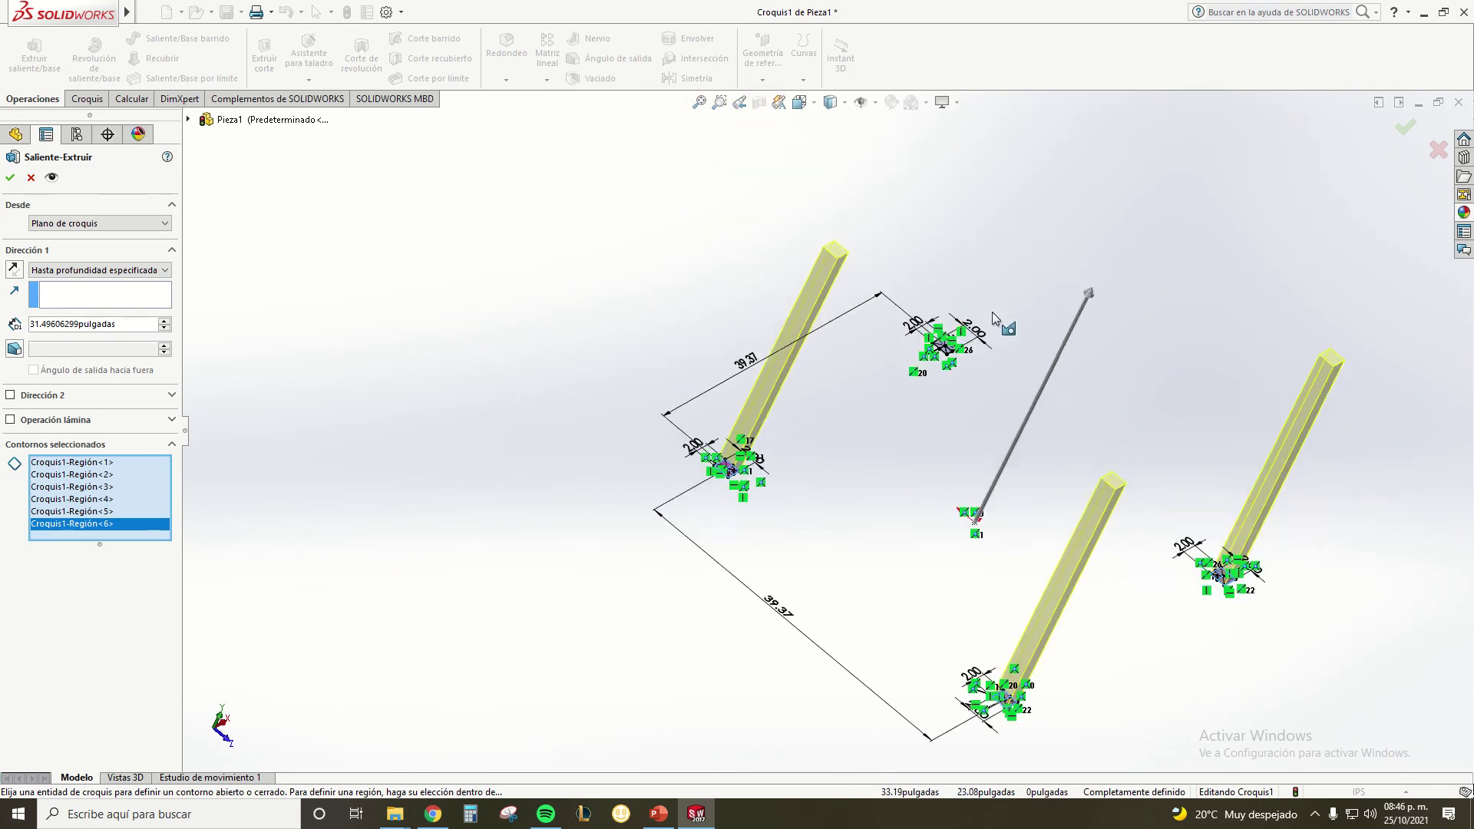
{"action": "scroll", "coordinate": [967, 338], "scroll_direction": "down", "scroll_amount": 2}
{"action": "scroll", "coordinate": [936, 376], "scroll_direction": "down", "scroll_amount": 2}
{"action": "scroll", "coordinate": [921, 407], "scroll_direction": "down", "scroll_amount": 1}
{"action": "left_click", "coordinate": [916, 430]}
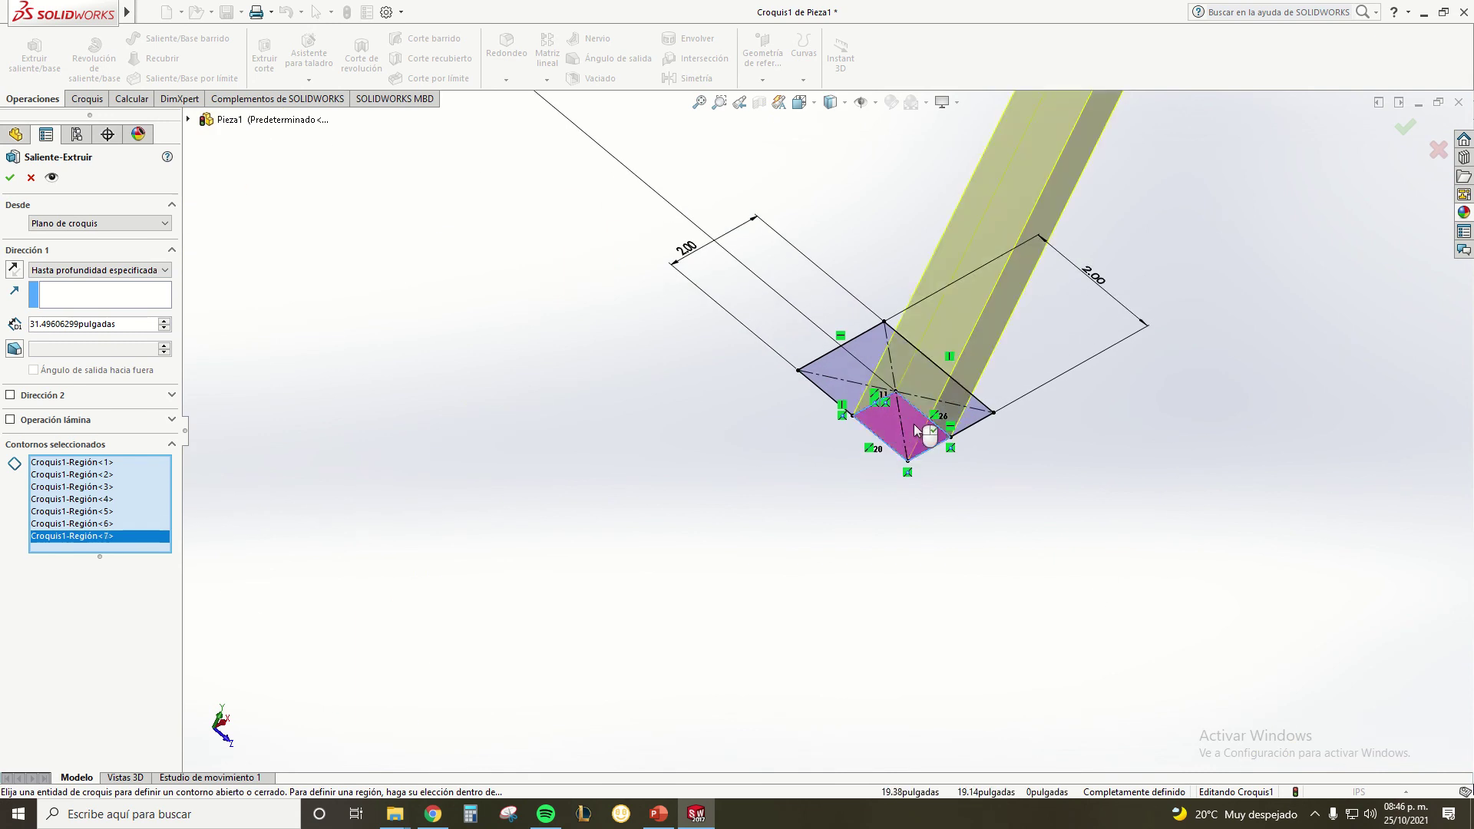
{"action": "left_click", "coordinate": [844, 405]}
{"action": "scroll", "coordinate": [822, 476], "scroll_direction": "up", "scroll_amount": 3}
{"action": "scroll", "coordinate": [800, 496], "scroll_direction": "up", "scroll_amount": 1}
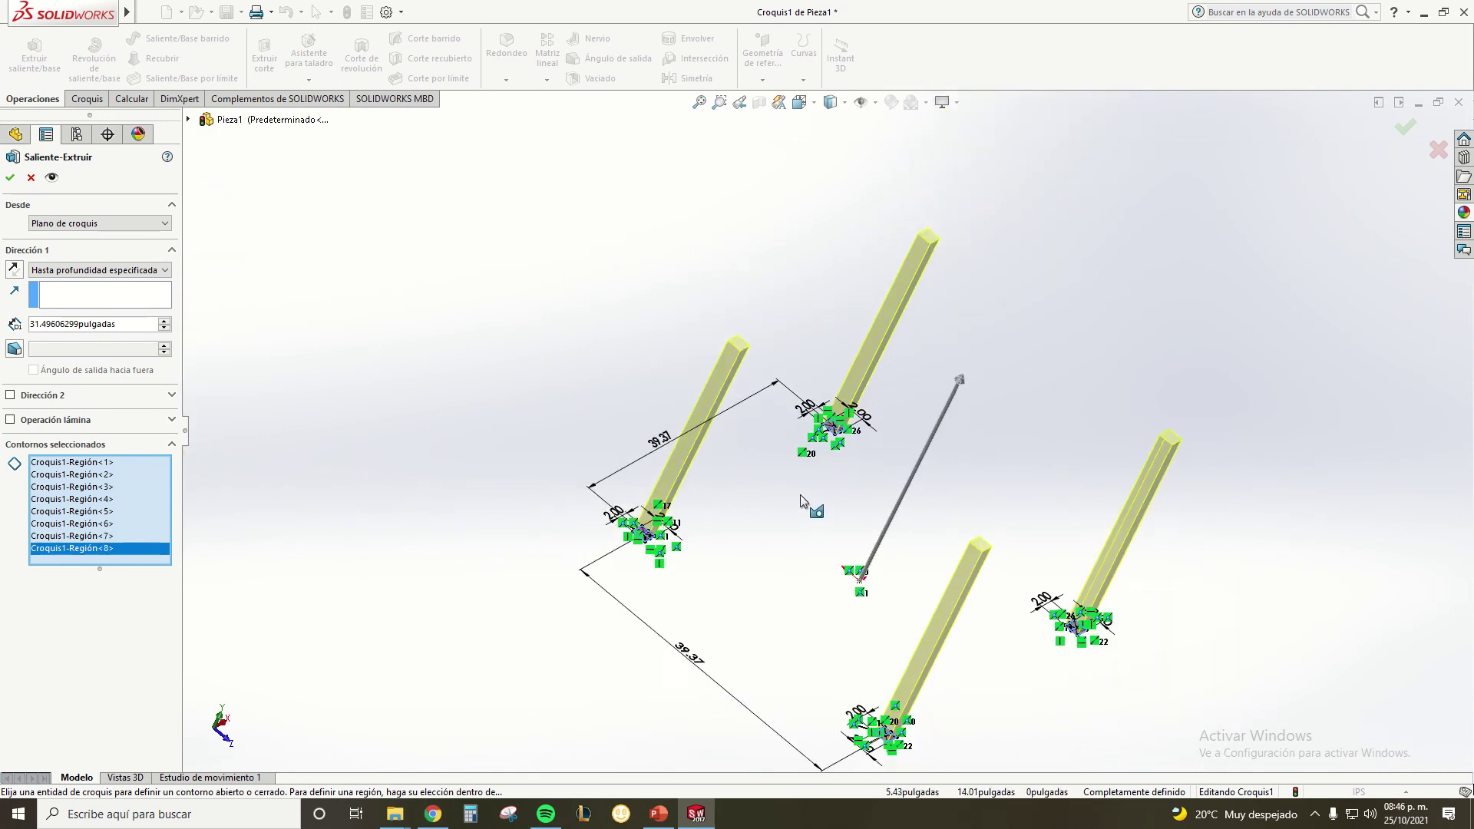
{"action": "middle_click_drag", "start_coordinate": [800, 496], "coordinate": [707, 441]}
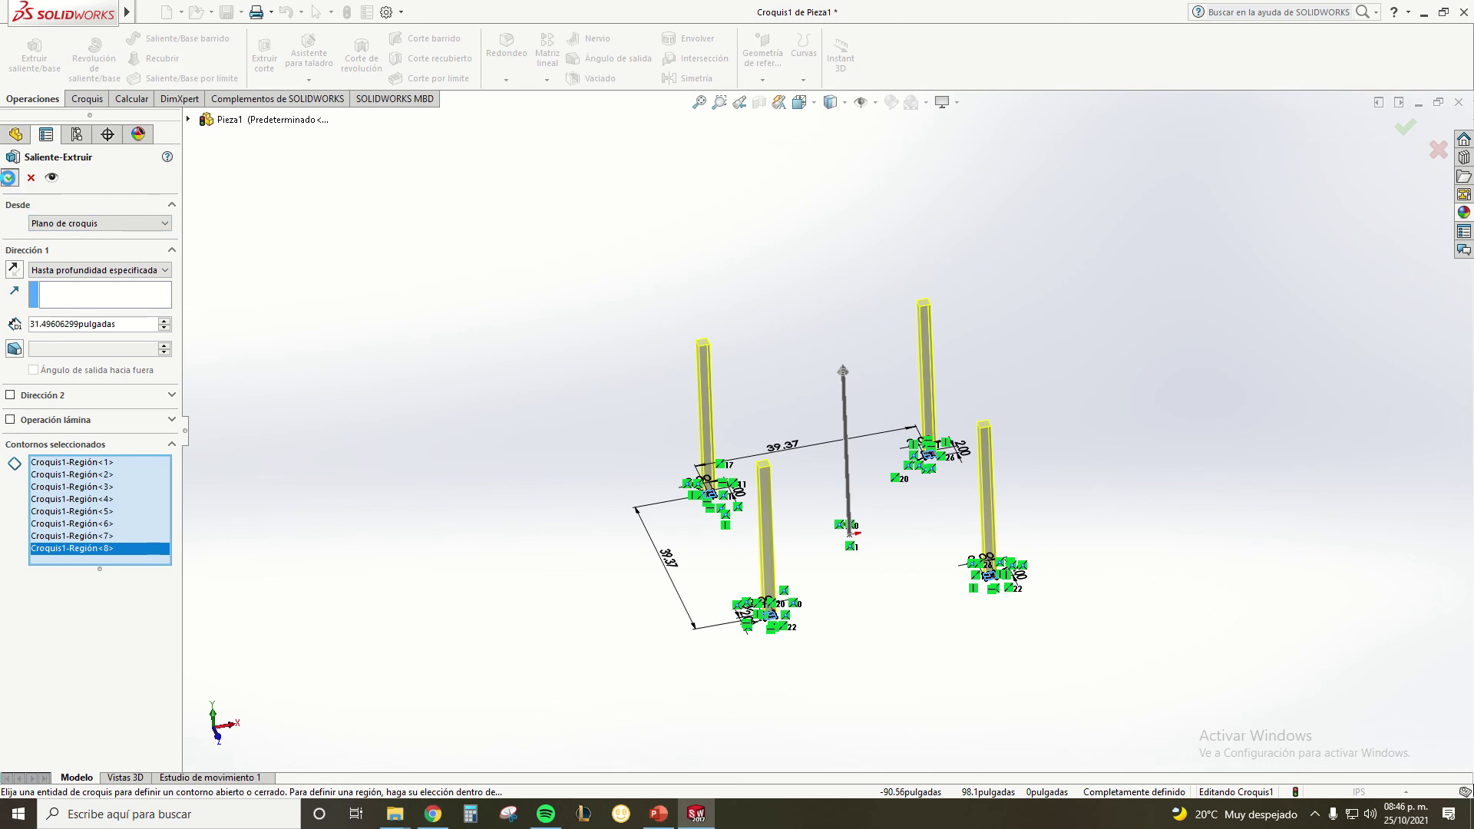
{"action": "left_click", "coordinate": [8, 178]}
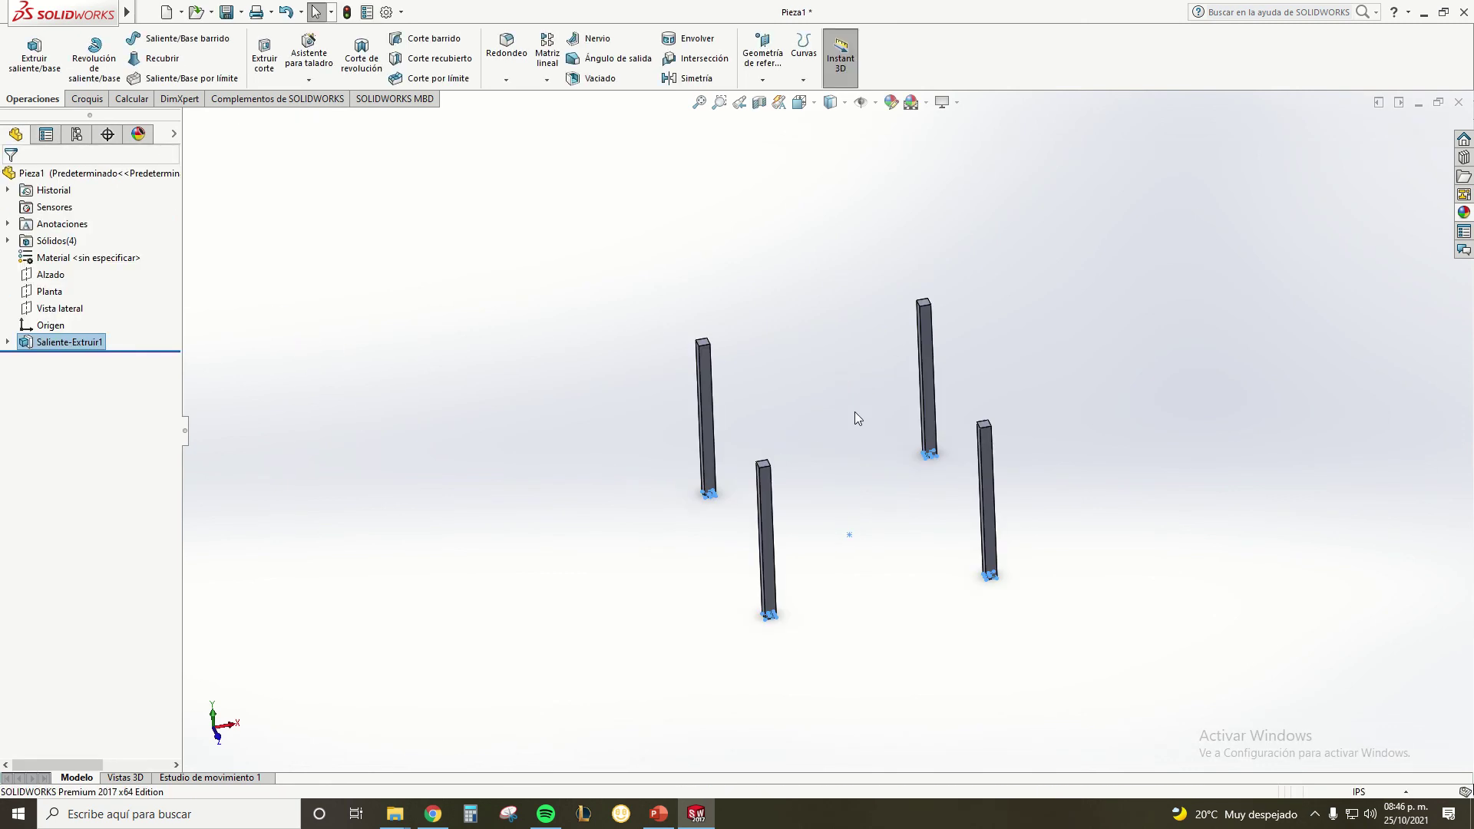
Select a leg's top face, view it from Superior, and start Croquis2 on it
{"action": "middle_click_drag", "start_coordinate": [844, 434], "coordinate": [786, 501]}
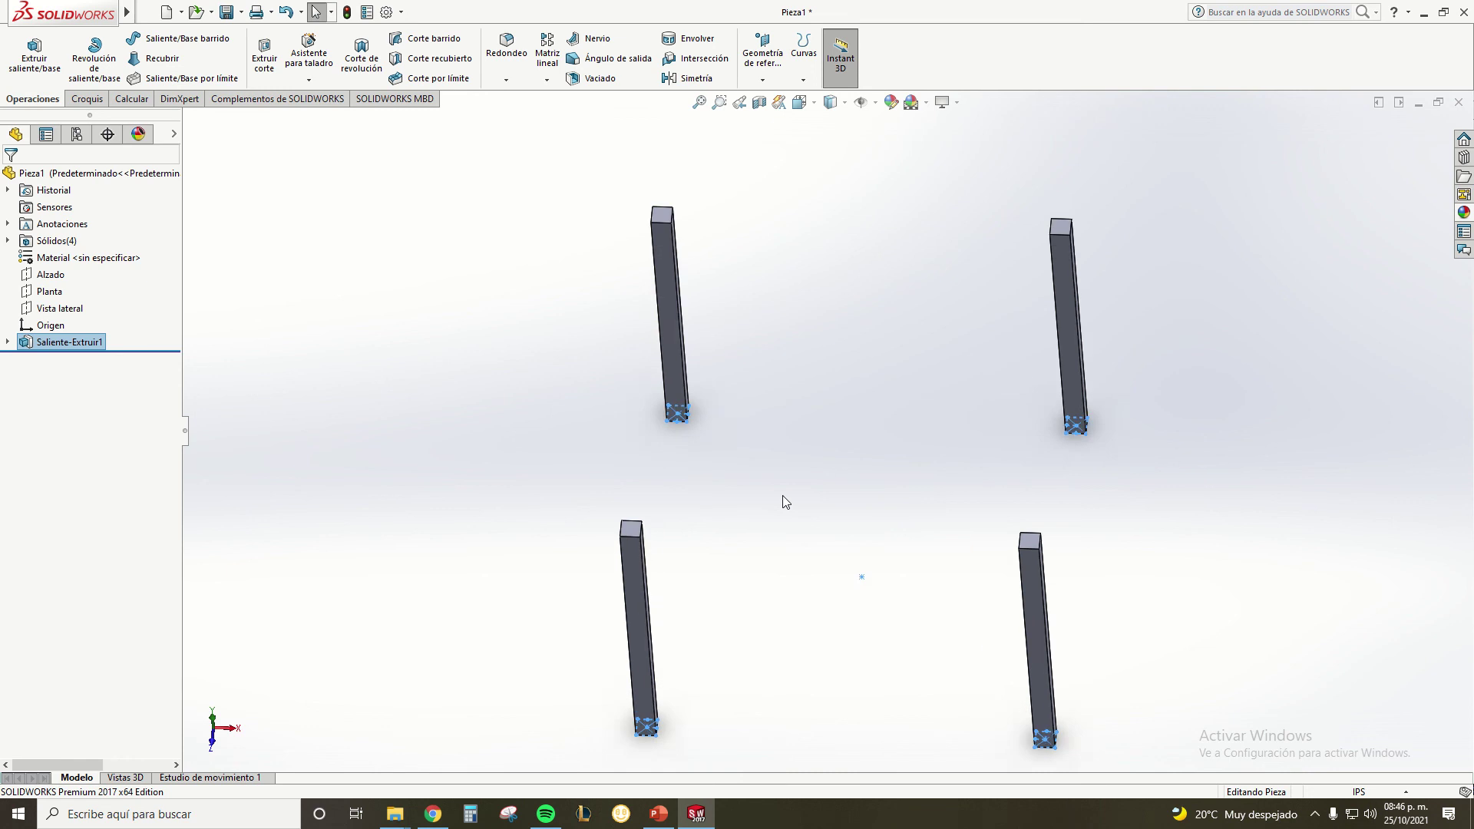
{"action": "scroll", "coordinate": [787, 487], "scroll_direction": "up", "scroll_amount": 2}
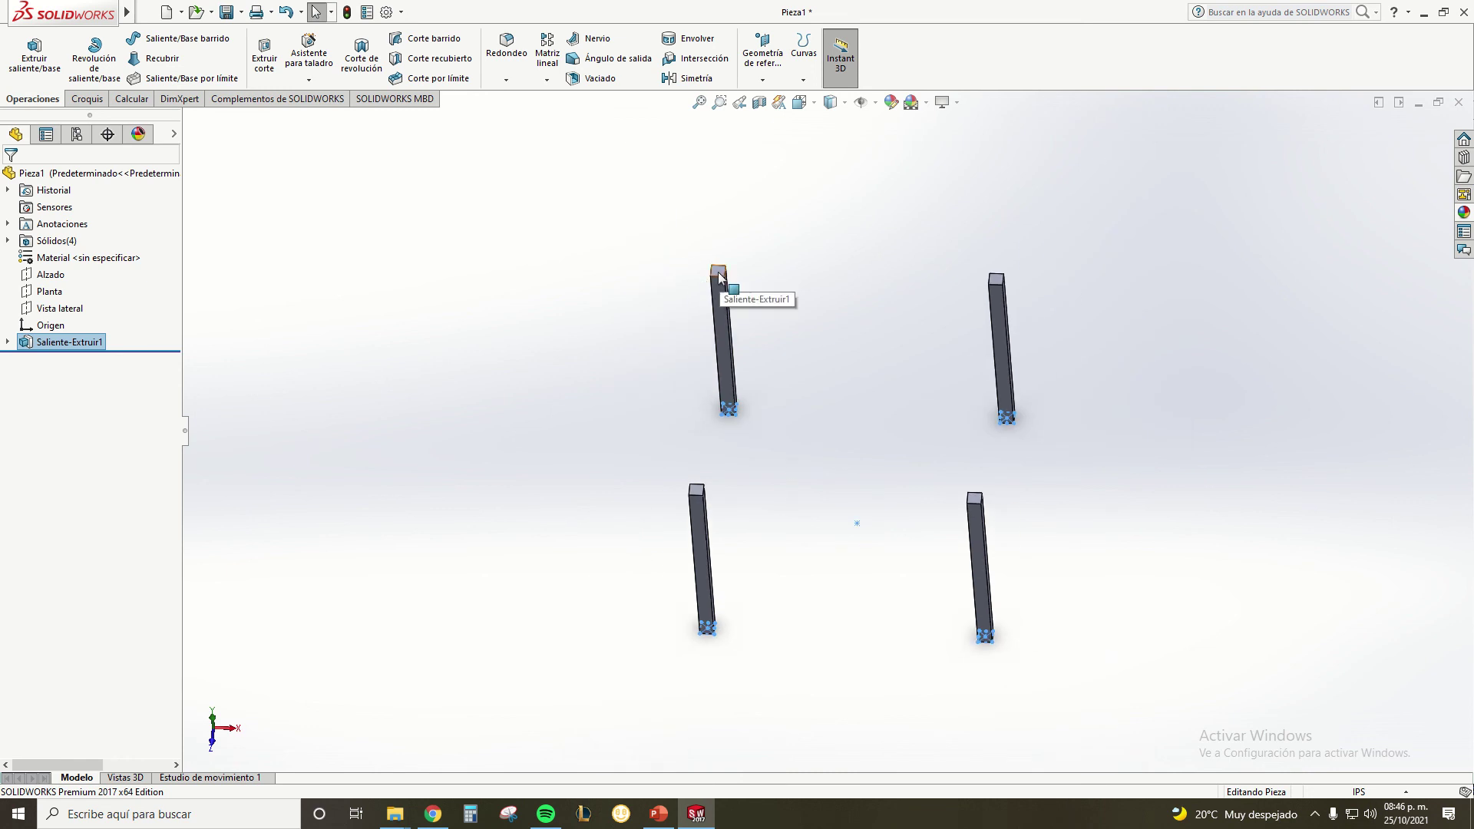
{"action": "scroll", "coordinate": [722, 284], "scroll_direction": "down", "scroll_amount": 5}
{"action": "left_click", "coordinate": [768, 326]}
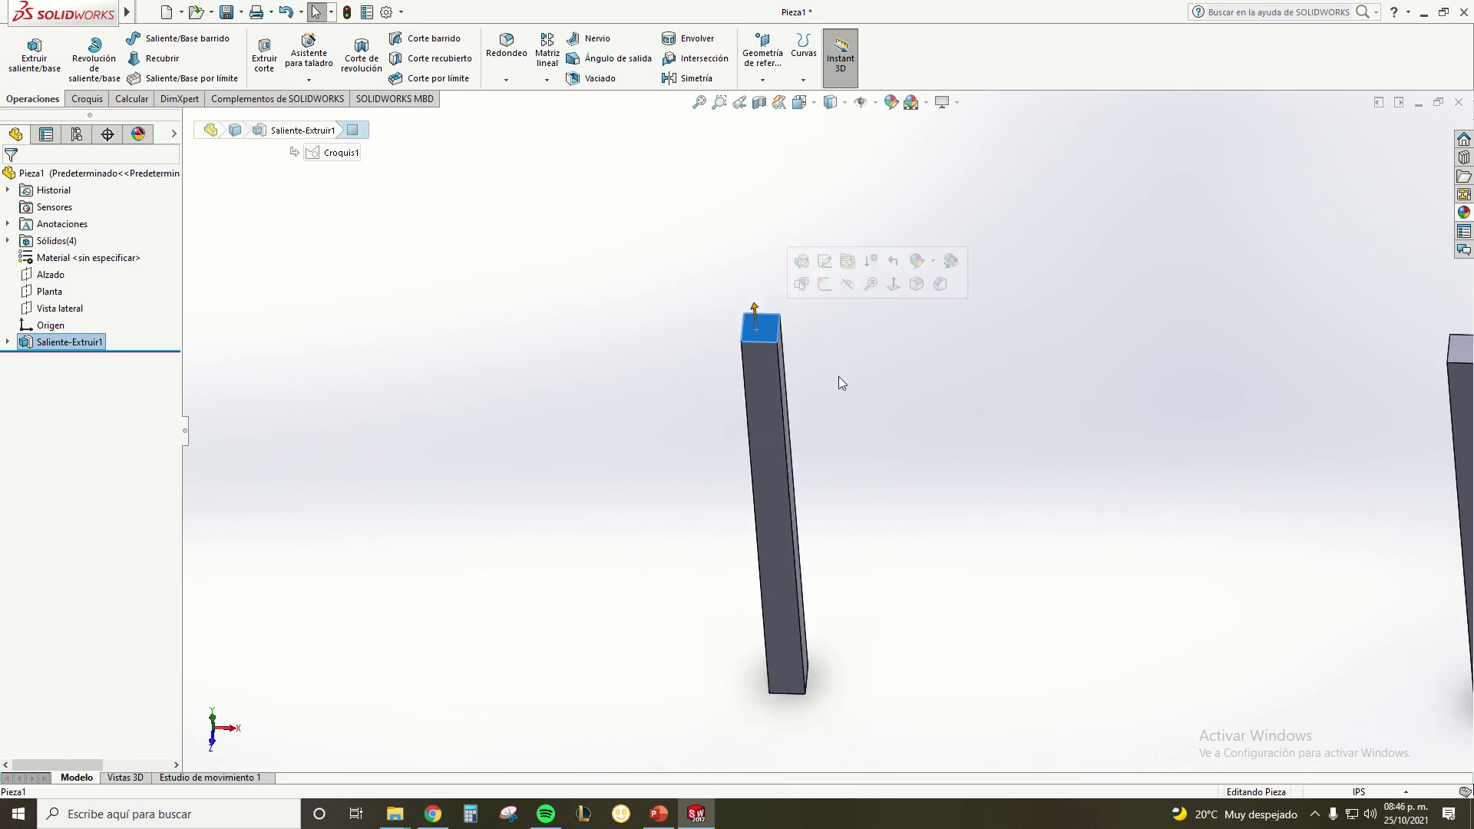
{"action": "scroll", "coordinate": [840, 441], "scroll_direction": "down", "scroll_amount": 3}
{"action": "scroll", "coordinate": [840, 439], "scroll_direction": "up", "scroll_amount": 5}
{"action": "scroll", "coordinate": [856, 445], "scroll_direction": "up", "scroll_amount": 3}
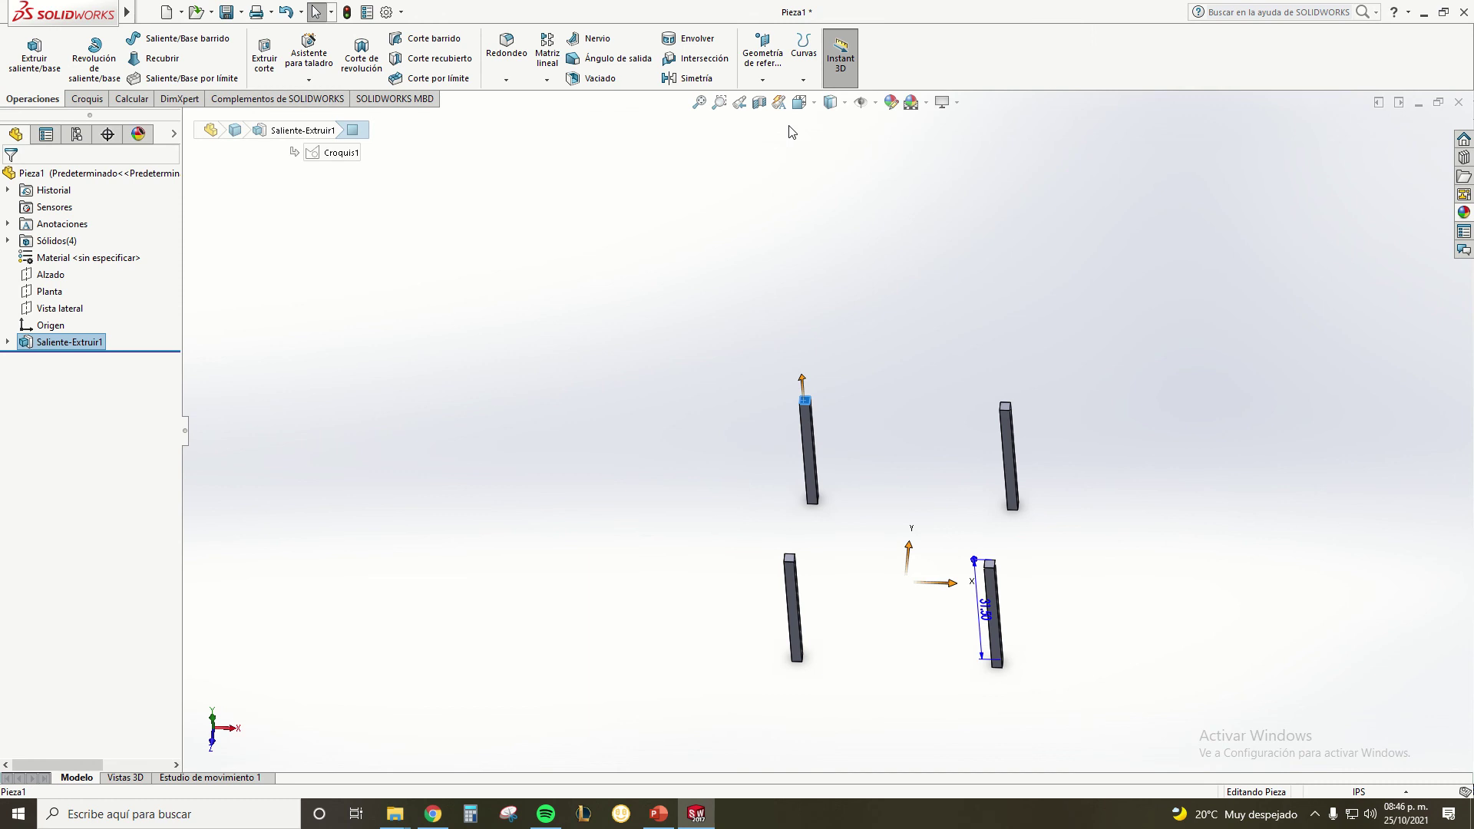
{"action": "left_click", "coordinate": [816, 110]}
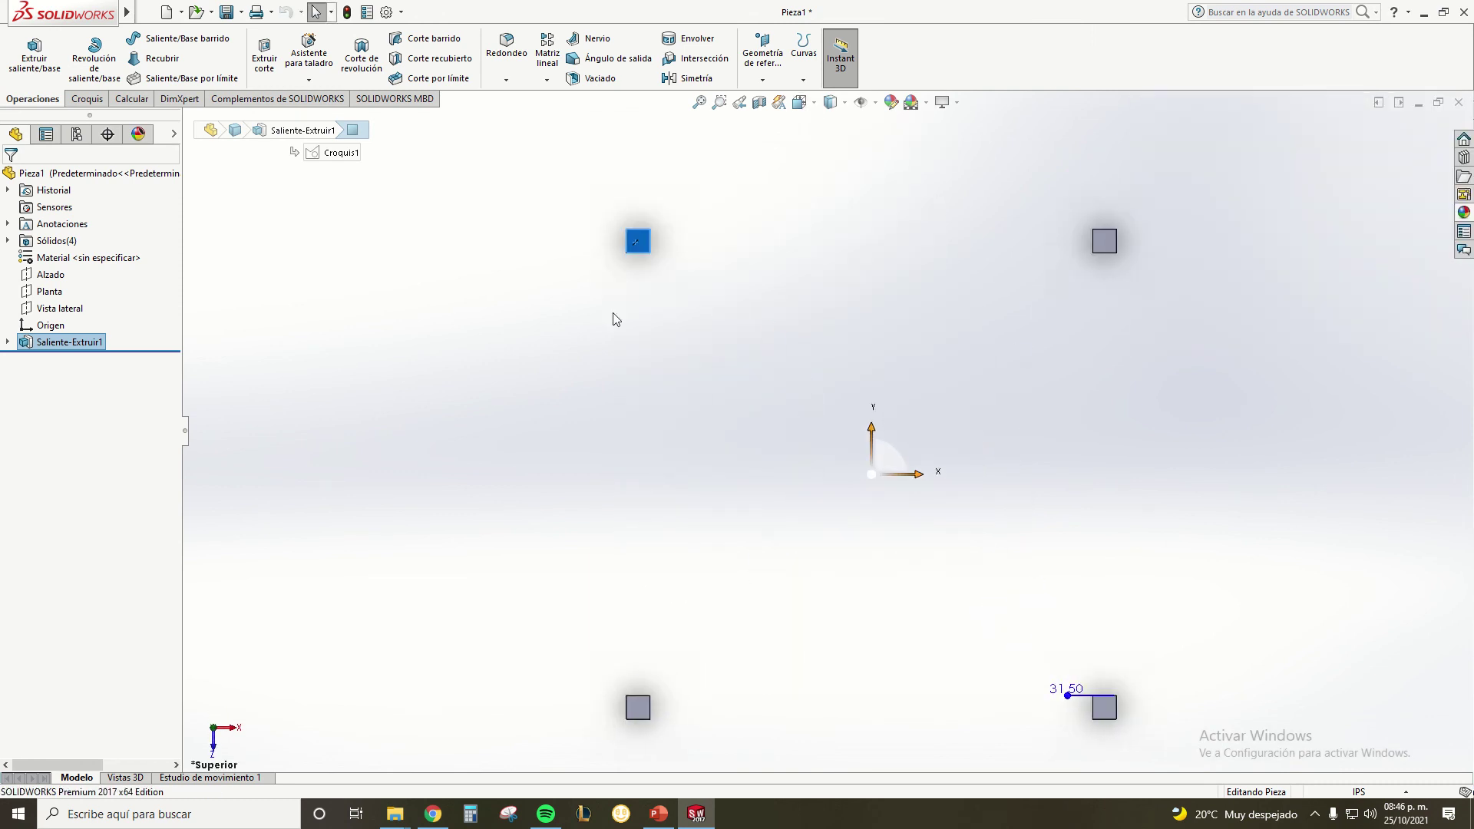
{"action": "left_click", "coordinate": [87, 99]}
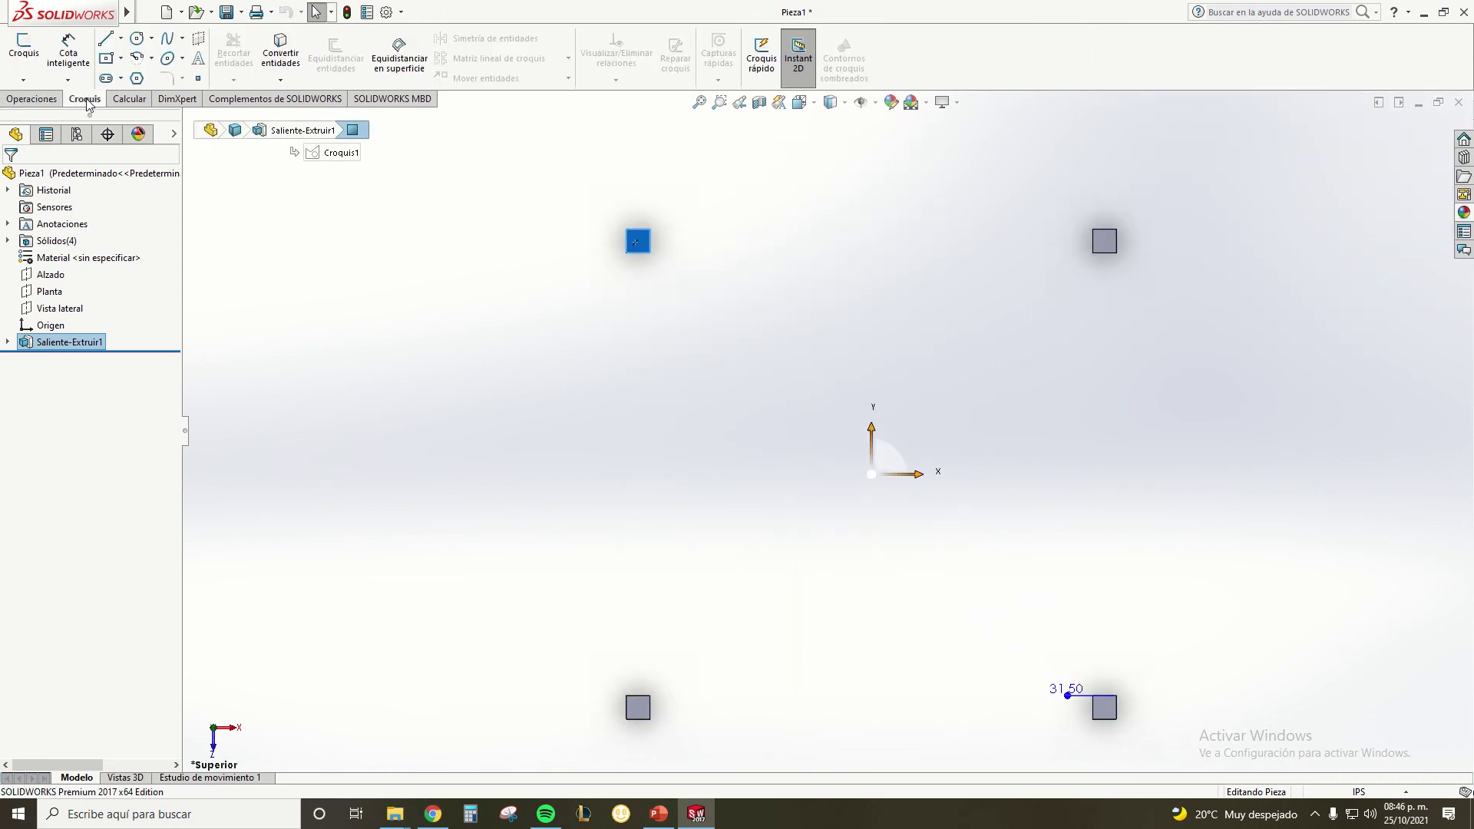
{"action": "left_click", "coordinate": [24, 52]}
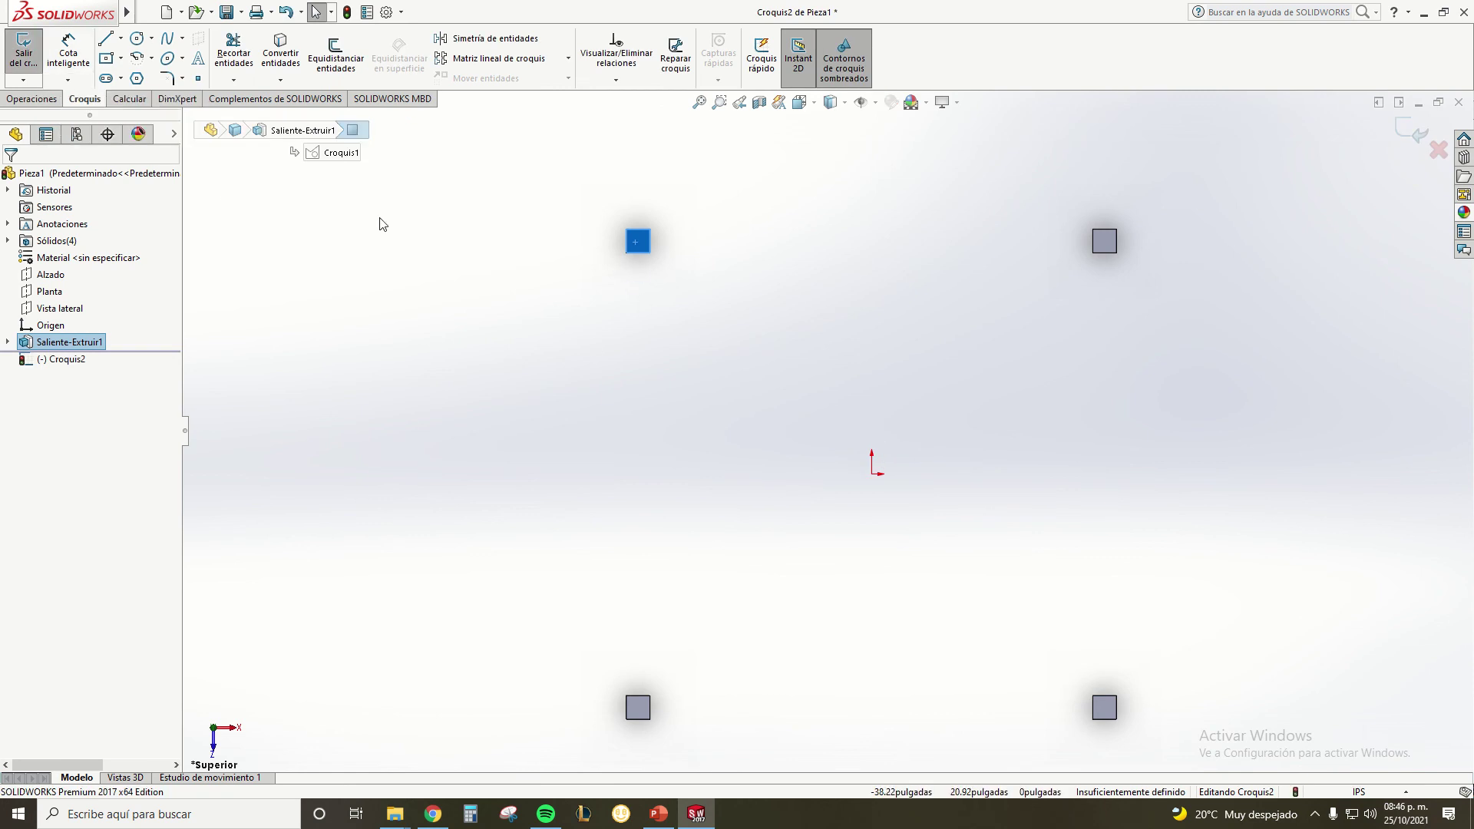
Draw a corner rectangle from the top-left leg corner to the bottom-right leg corner
{"action": "left_click", "coordinate": [122, 61]}
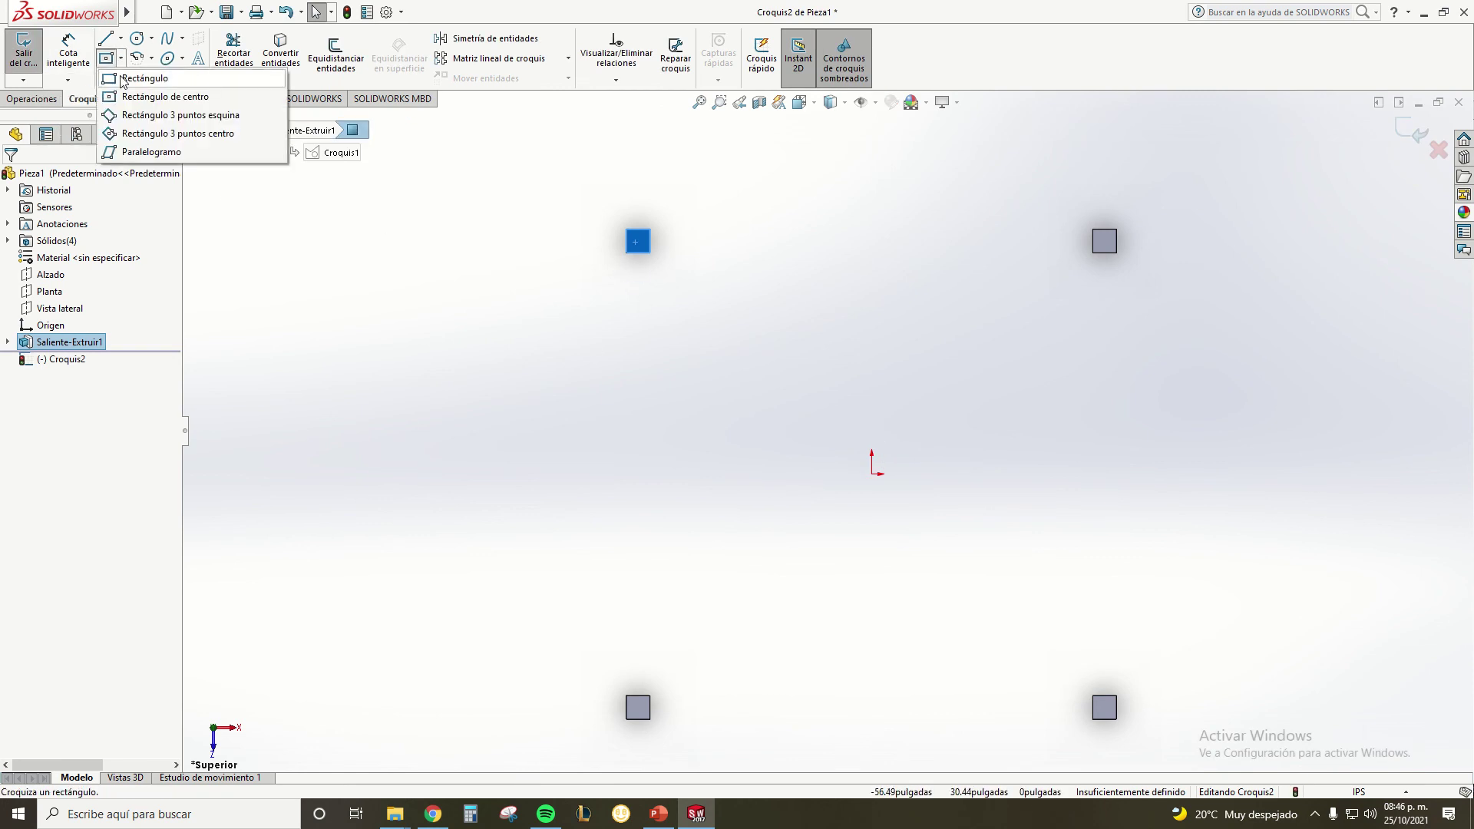
{"action": "left_click", "coordinate": [134, 76]}
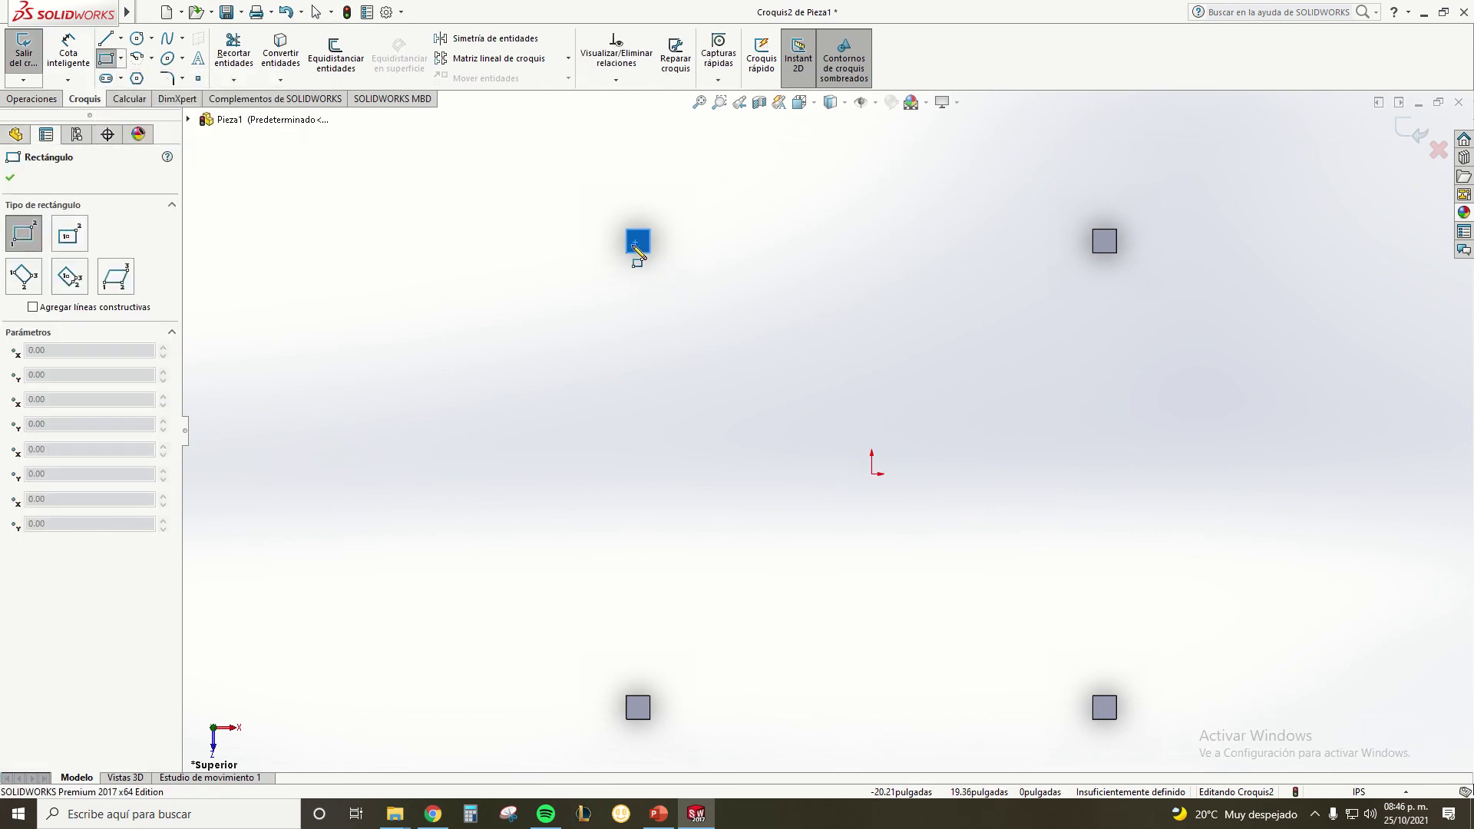
{"action": "left_click", "coordinate": [626, 229]}
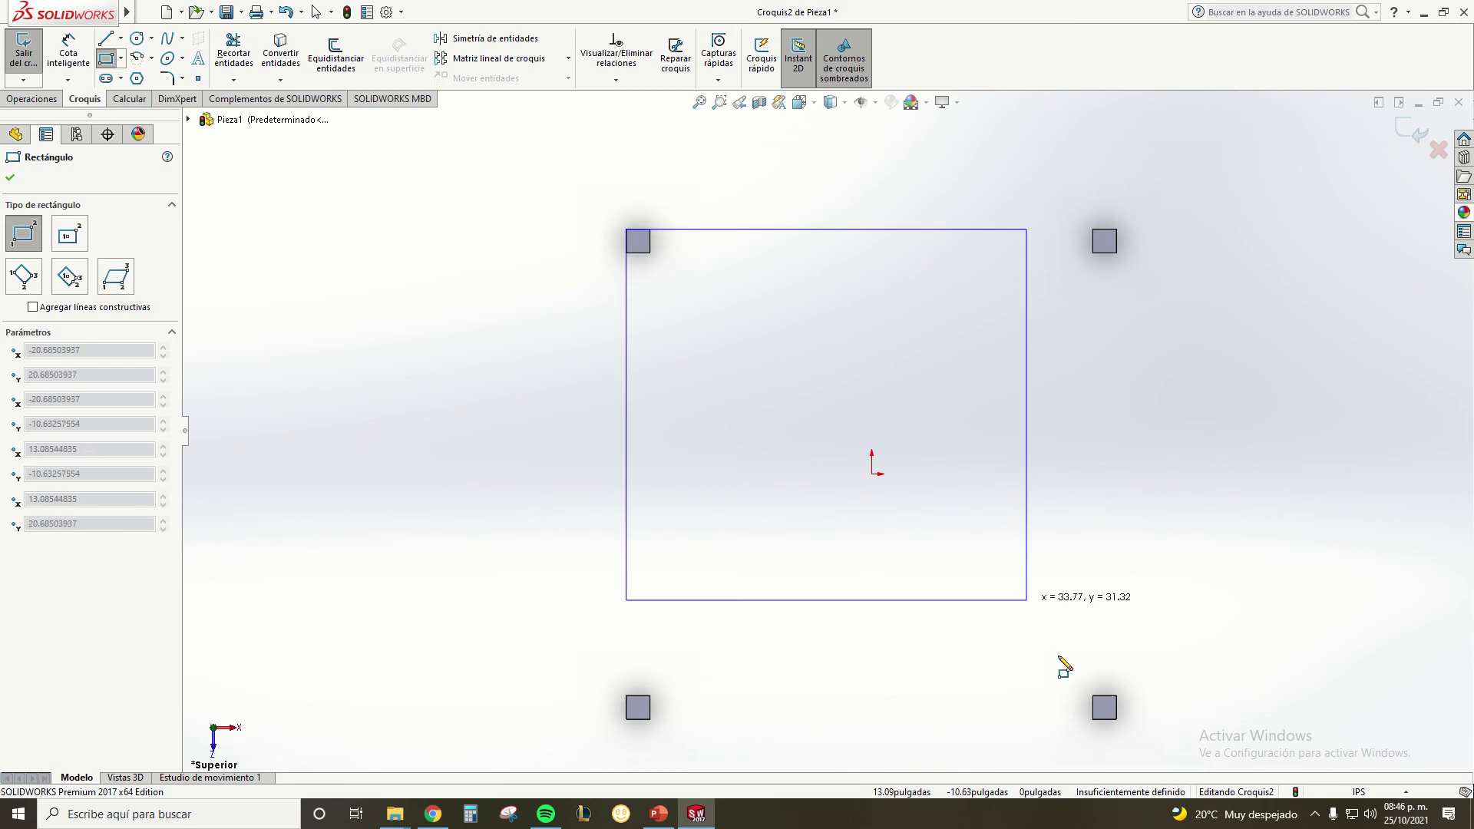
{"action": "left_click", "coordinate": [1116, 719]}
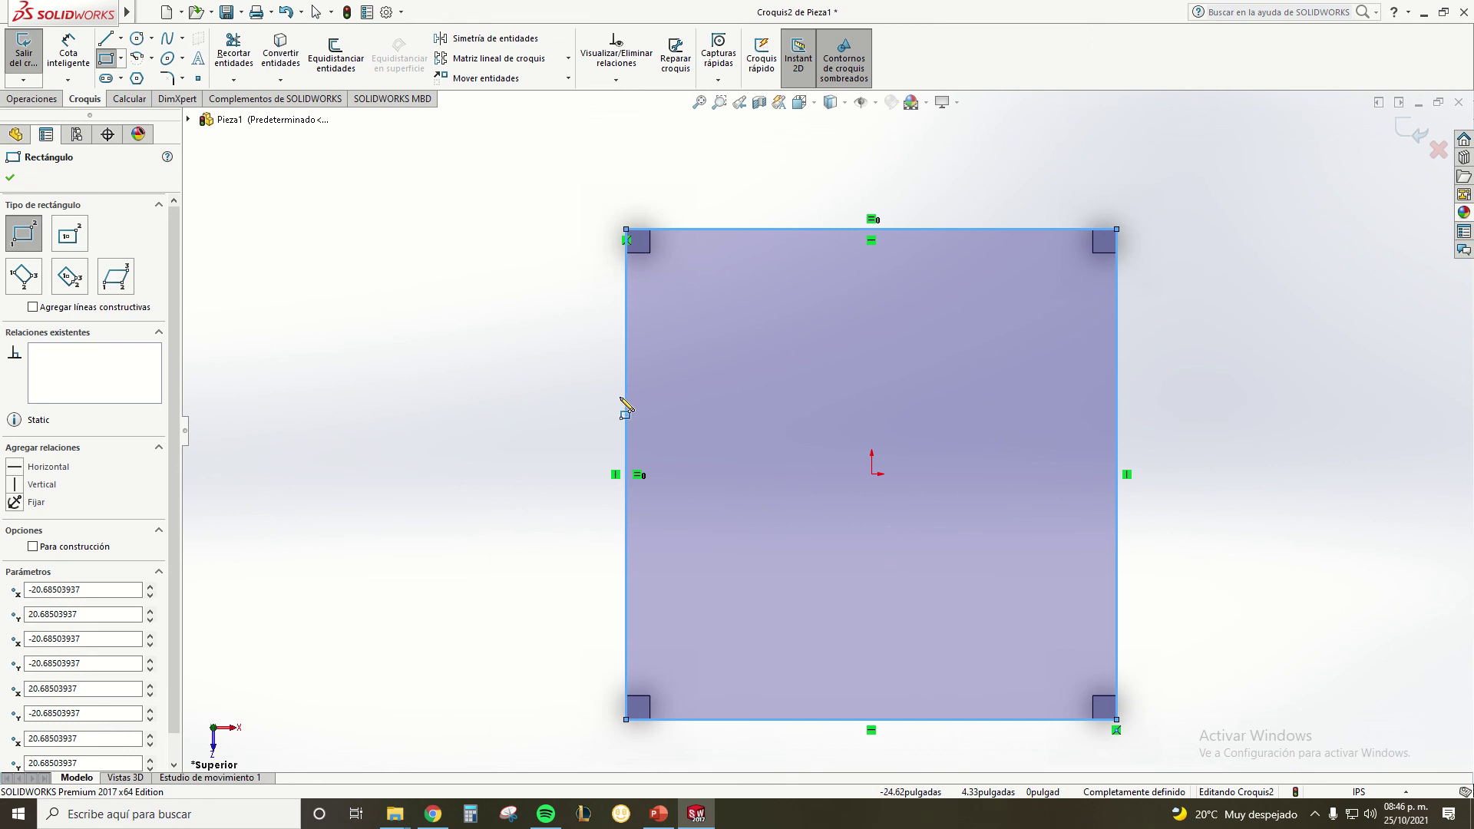
{"action": "left_click", "coordinate": [13, 178]}
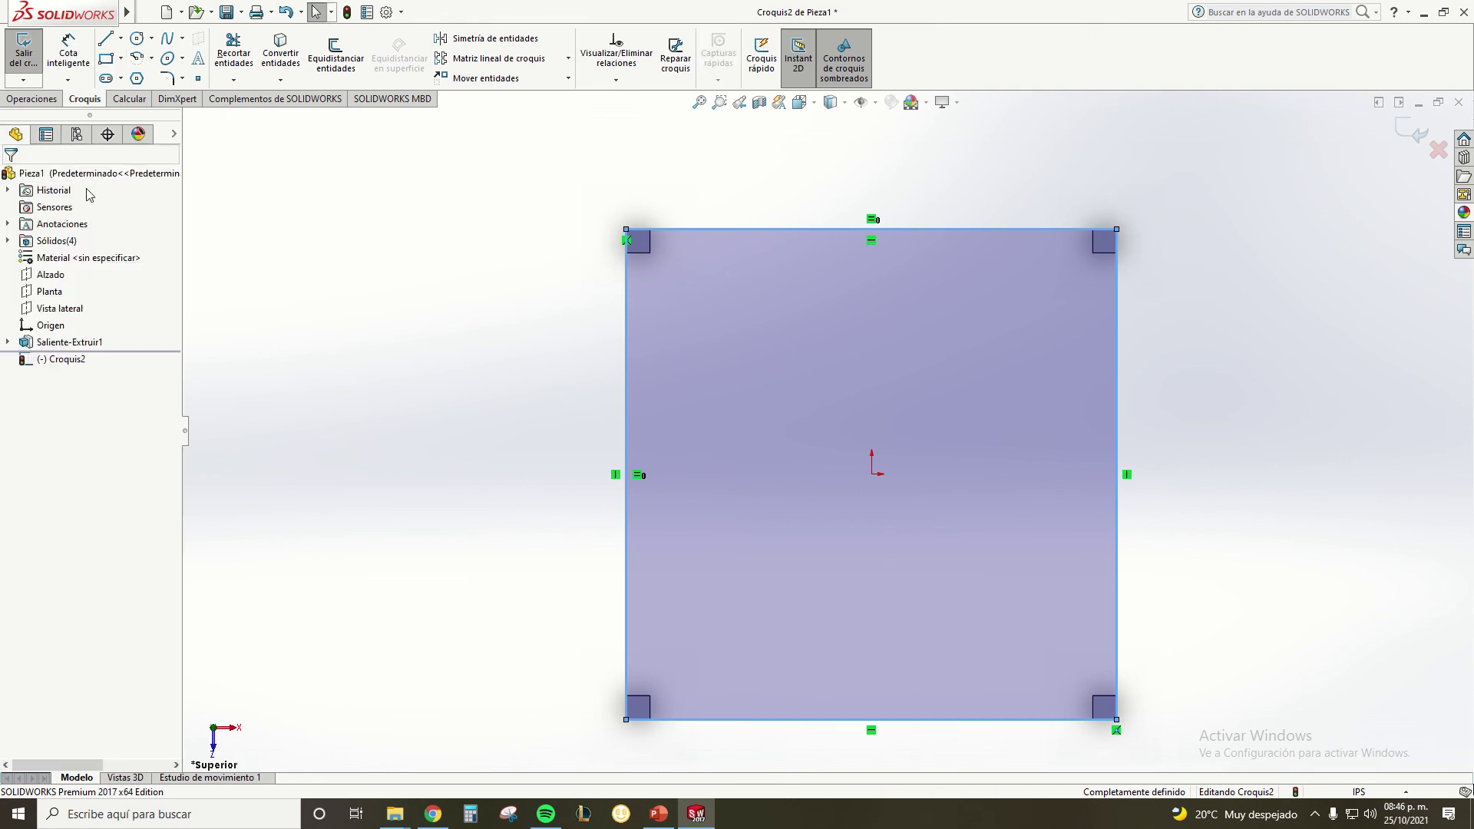
{"action": "left_click", "coordinate": [37, 100]}
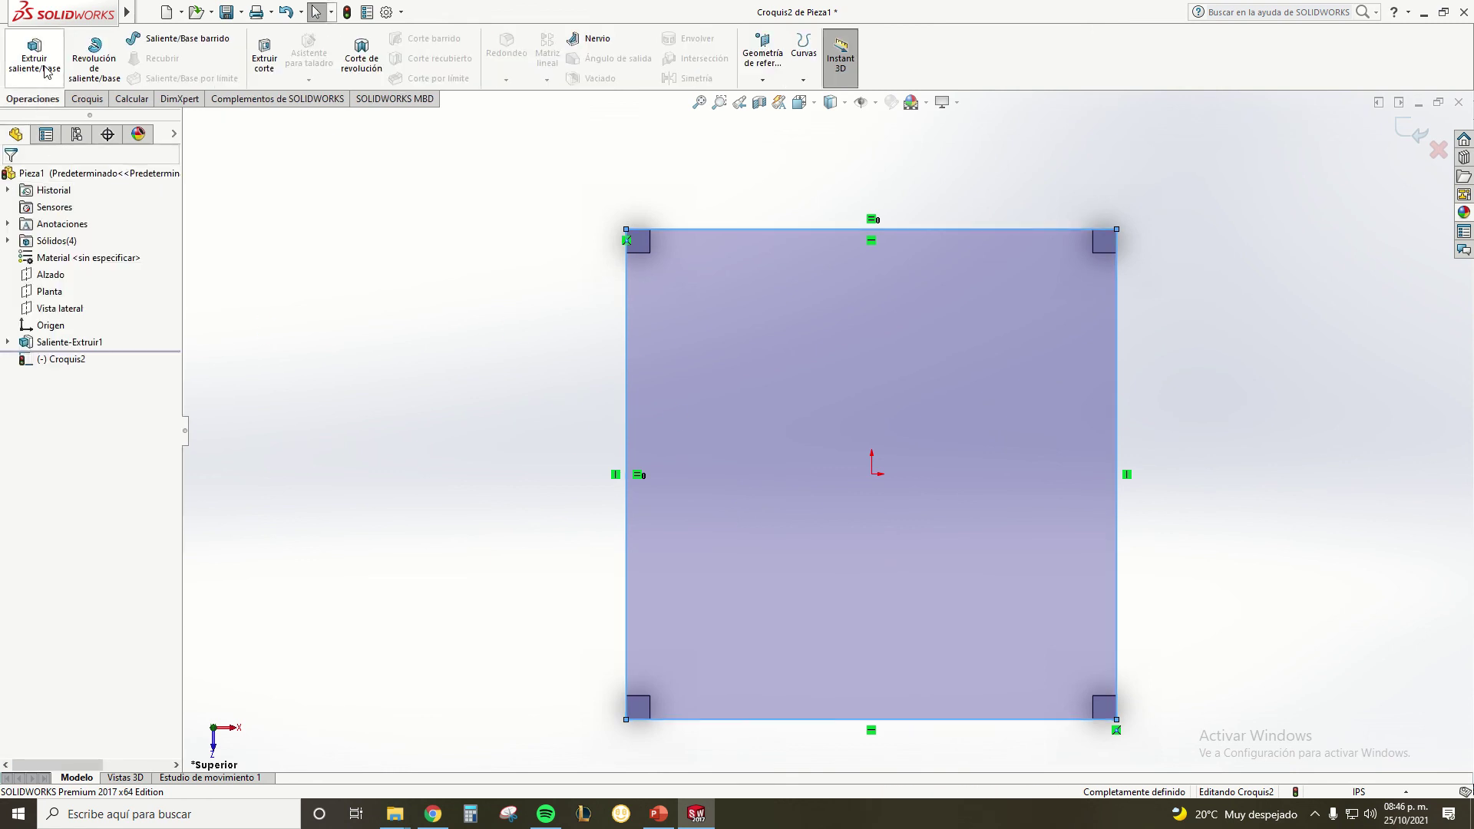
Extrude the tabletop sketch with a depth of 0.50 in
{"action": "left_click", "coordinate": [35, 61]}
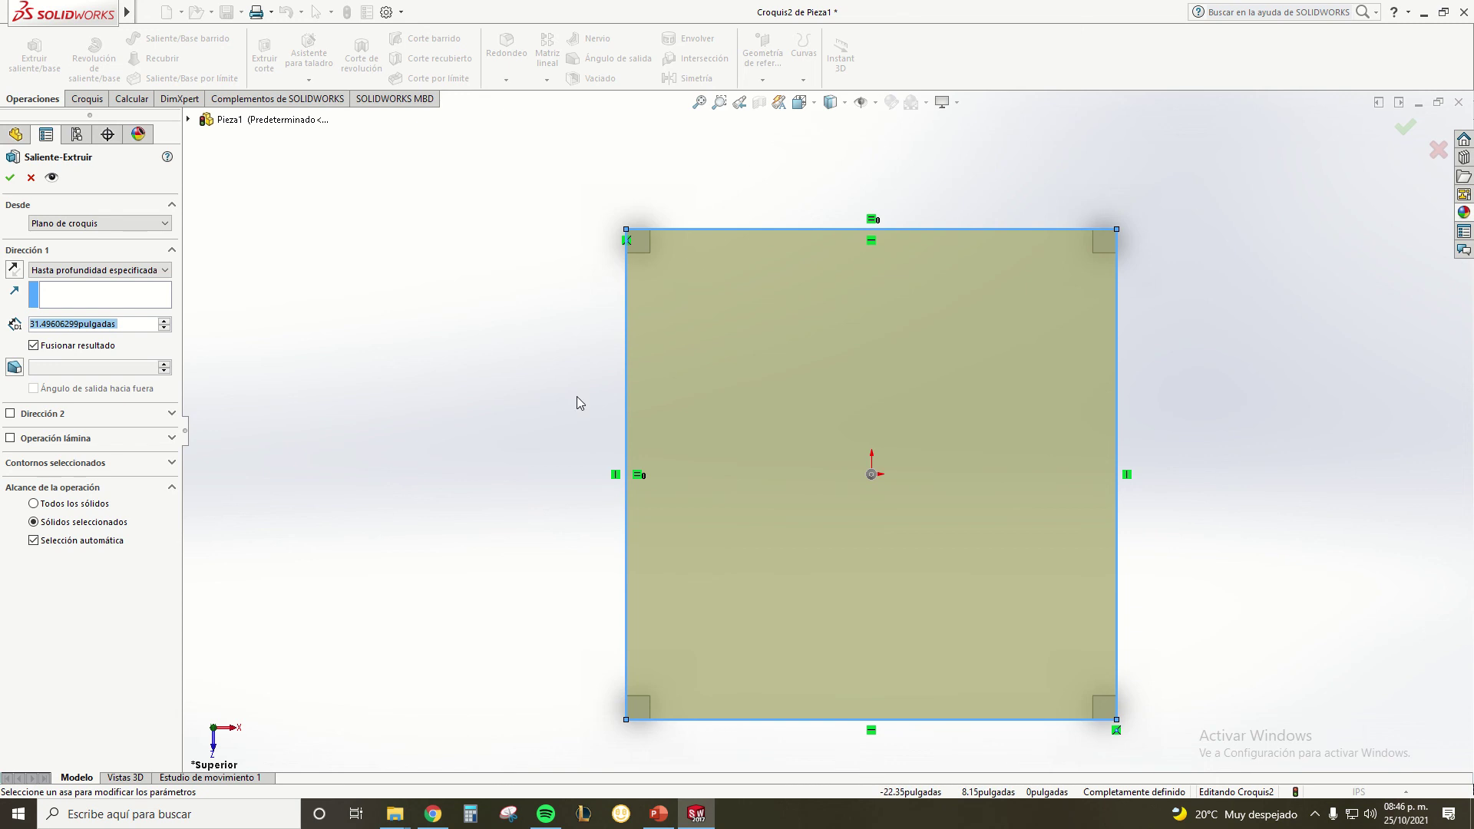
{"action": "mouse_move", "coordinate": [532, 465]}
{"action": "middle_mouse_down"}
{"action": "mouse_move", "coordinate": [535, 340]}
{"action": "mouse_move", "coordinate": [579, 464]}
{"action": "middle_mouse_up"}
{"action": "scroll", "coordinate": [582, 468], "scroll_direction": "down", "scroll_amount": 2}
{"action": "scroll", "coordinate": [624, 439], "scroll_direction": "up", "scroll_amount": 2}
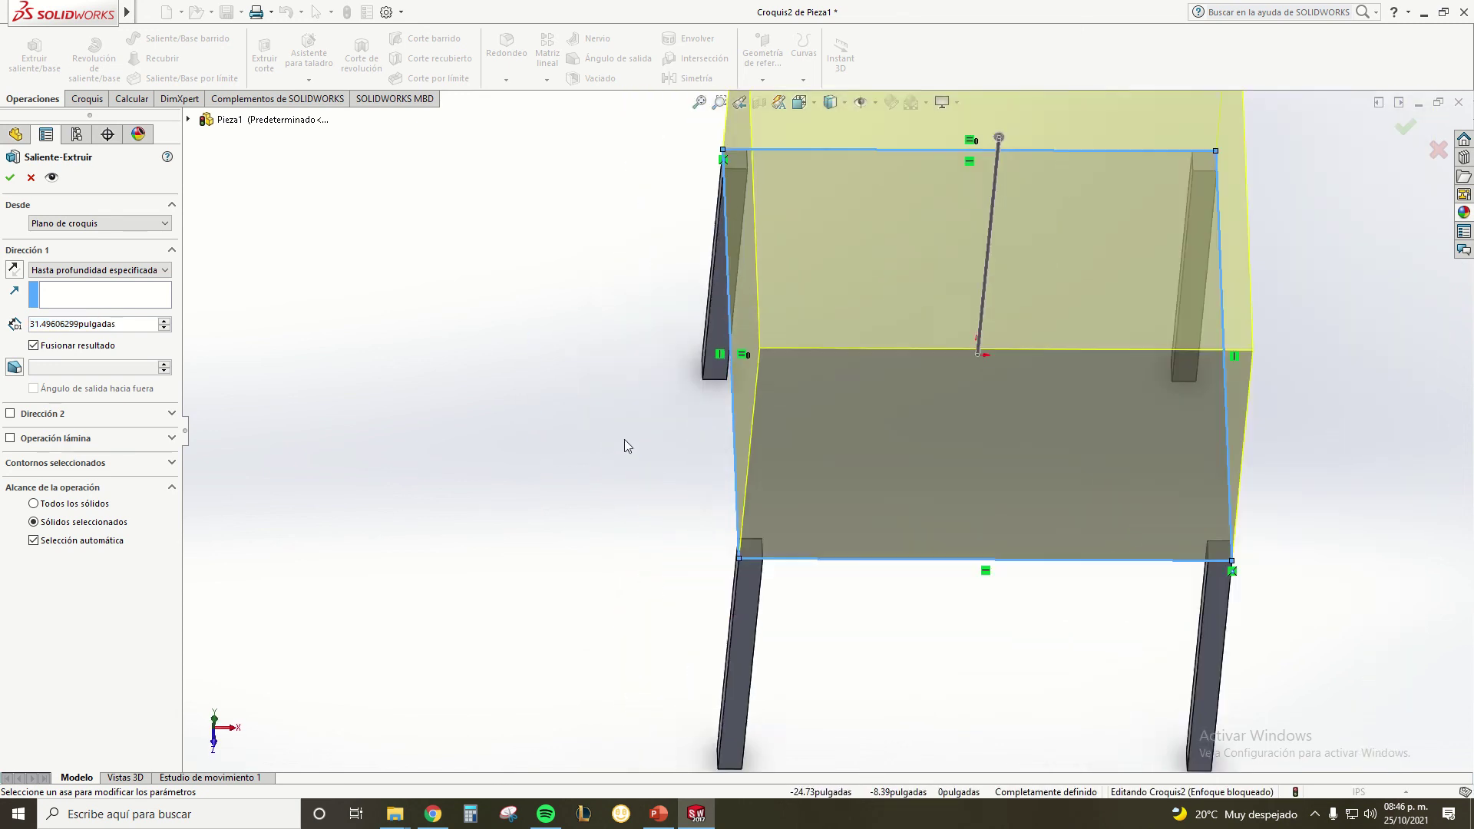
{"action": "scroll", "coordinate": [692, 435], "scroll_direction": "up", "scroll_amount": 2}
{"action": "mouse_move", "coordinate": [717, 438]}
{"action": "middle_mouse_down"}
{"action": "mouse_move", "coordinate": [632, 261]}
{"action": "mouse_move", "coordinate": [619, 339]}
{"action": "mouse_move", "coordinate": [777, 394]}
{"action": "middle_mouse_up"}
{"action": "scroll", "coordinate": [863, 423], "scroll_direction": "down", "scroll_amount": 2}
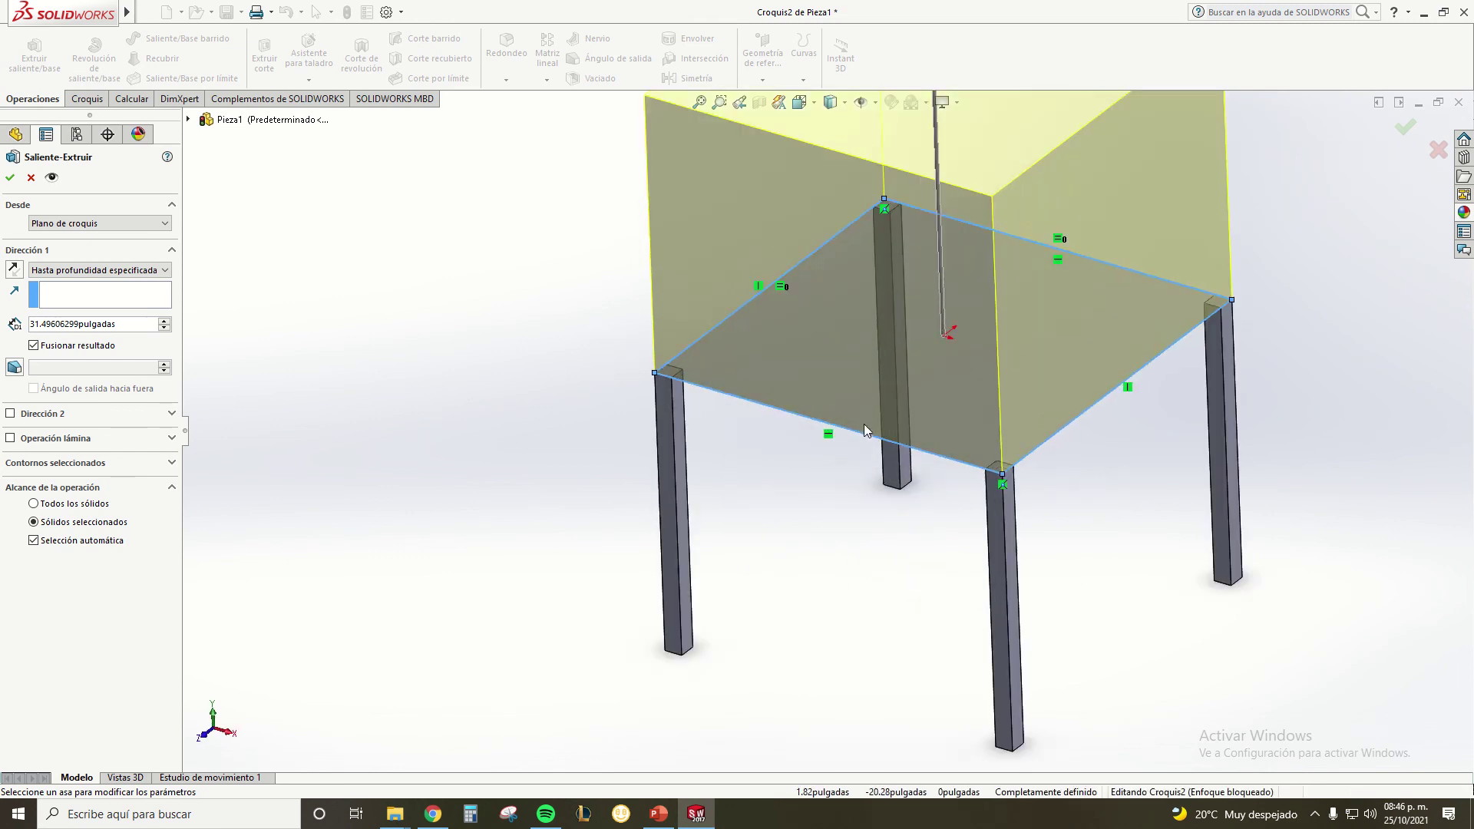
{"action": "scroll", "coordinate": [1033, 358], "scroll_direction": "up", "scroll_amount": 2}
{"action": "scroll", "coordinate": [1033, 359], "scroll_direction": "up", "scroll_amount": 2}
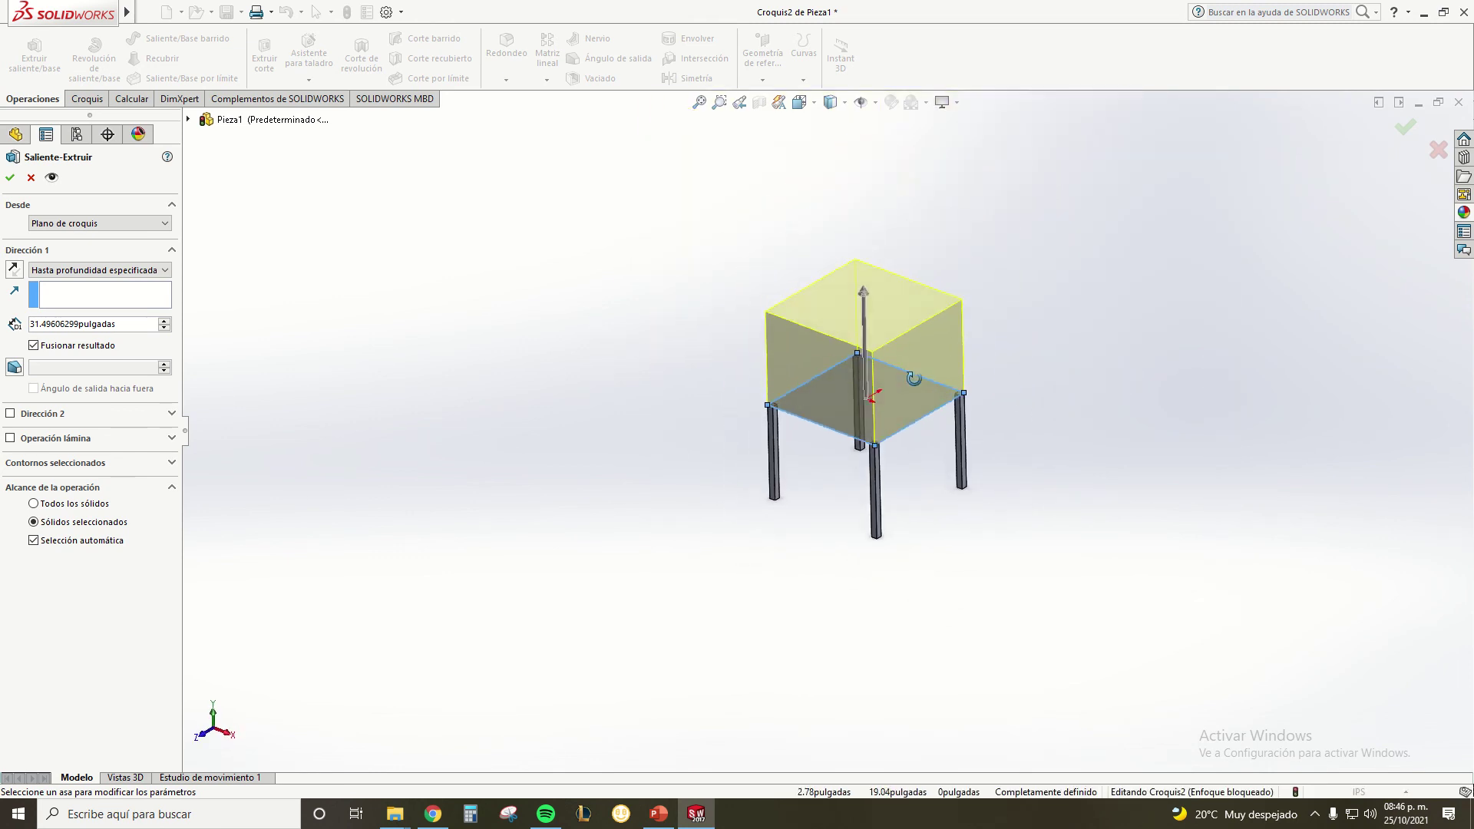
{"action": "scroll", "coordinate": [906, 413], "scroll_direction": "up", "scroll_amount": 2}
{"action": "scroll", "coordinate": [860, 422], "scroll_direction": "down", "scroll_amount": 3}
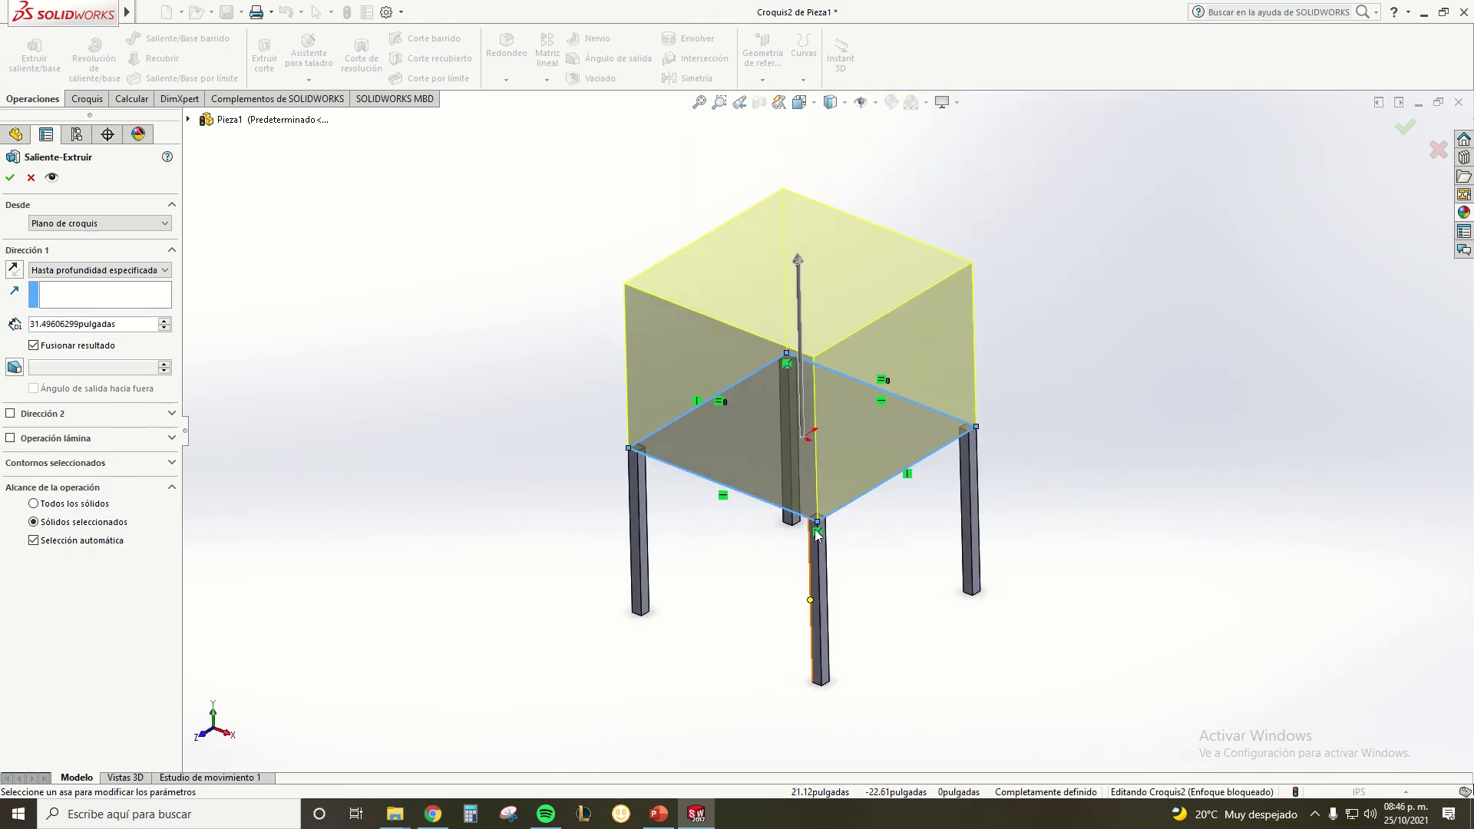
{"action": "scroll", "coordinate": [817, 535], "scroll_direction": "down", "scroll_amount": 2}
{"action": "scroll", "coordinate": [816, 290], "scroll_direction": "up", "scroll_amount": 3}
{"action": "scroll", "coordinate": [821, 283], "scroll_direction": "down", "scroll_amount": 1}
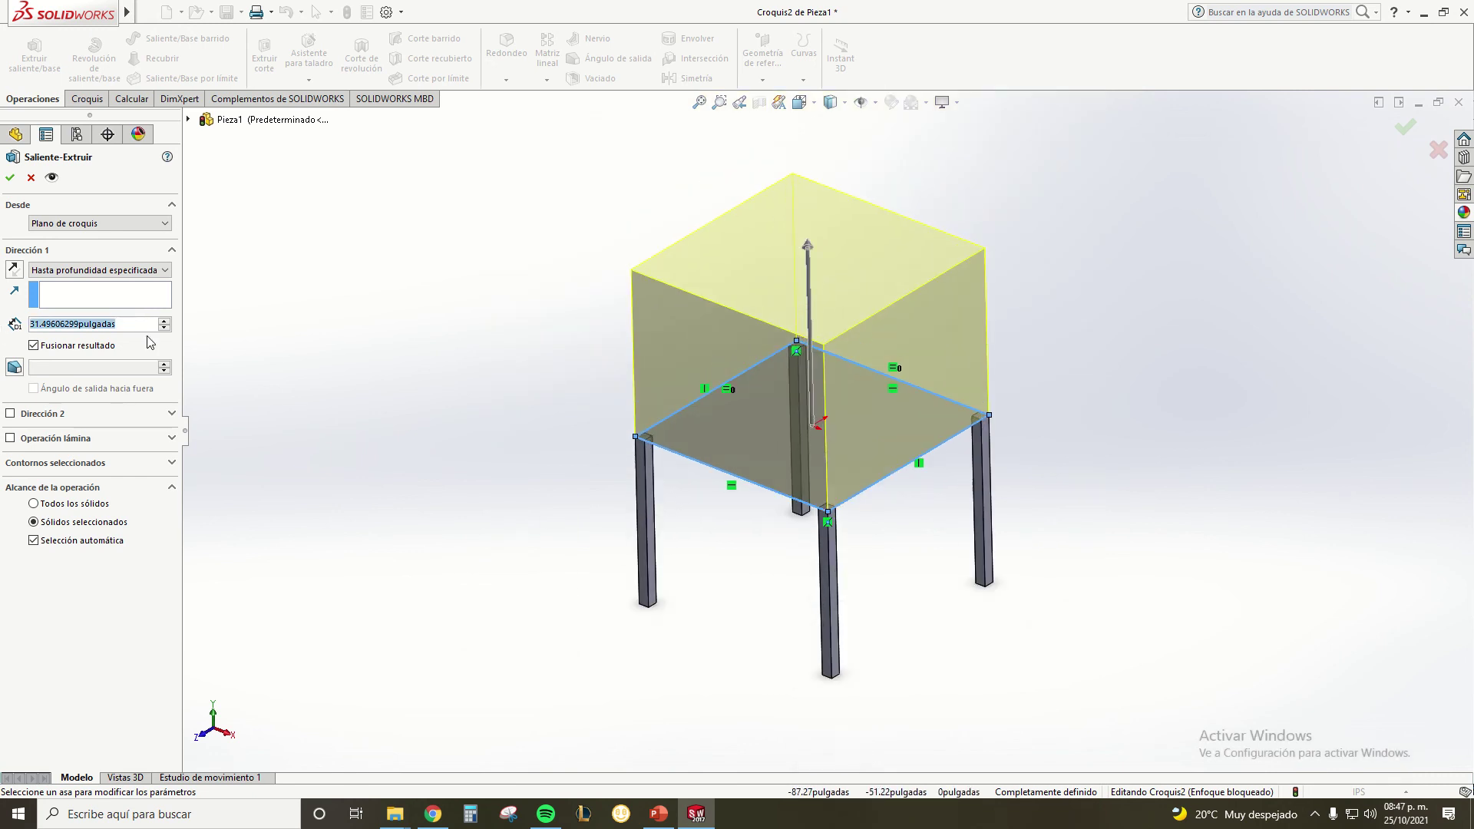
{"action": "type", "text": "5"}
{"action": "key", "text": "Return"}
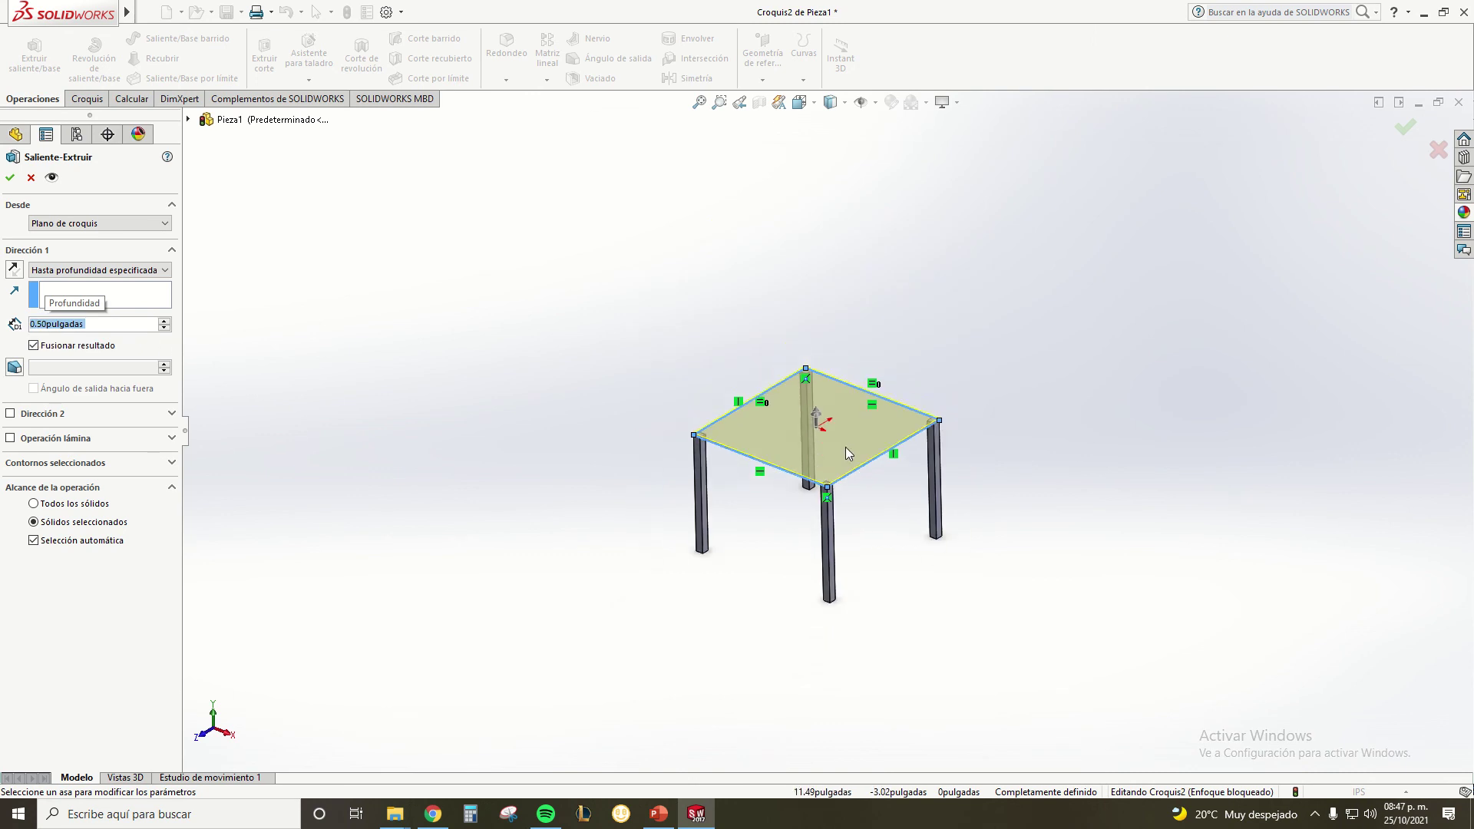
Keep the 0.50 in slab as a separate body and accept Saliente-Extruir2
{"action": "scroll", "coordinate": [845, 446], "scroll_direction": "down", "scroll_amount": 1}
{"action": "scroll", "coordinate": [805, 470], "scroll_direction": "down", "scroll_amount": 1}
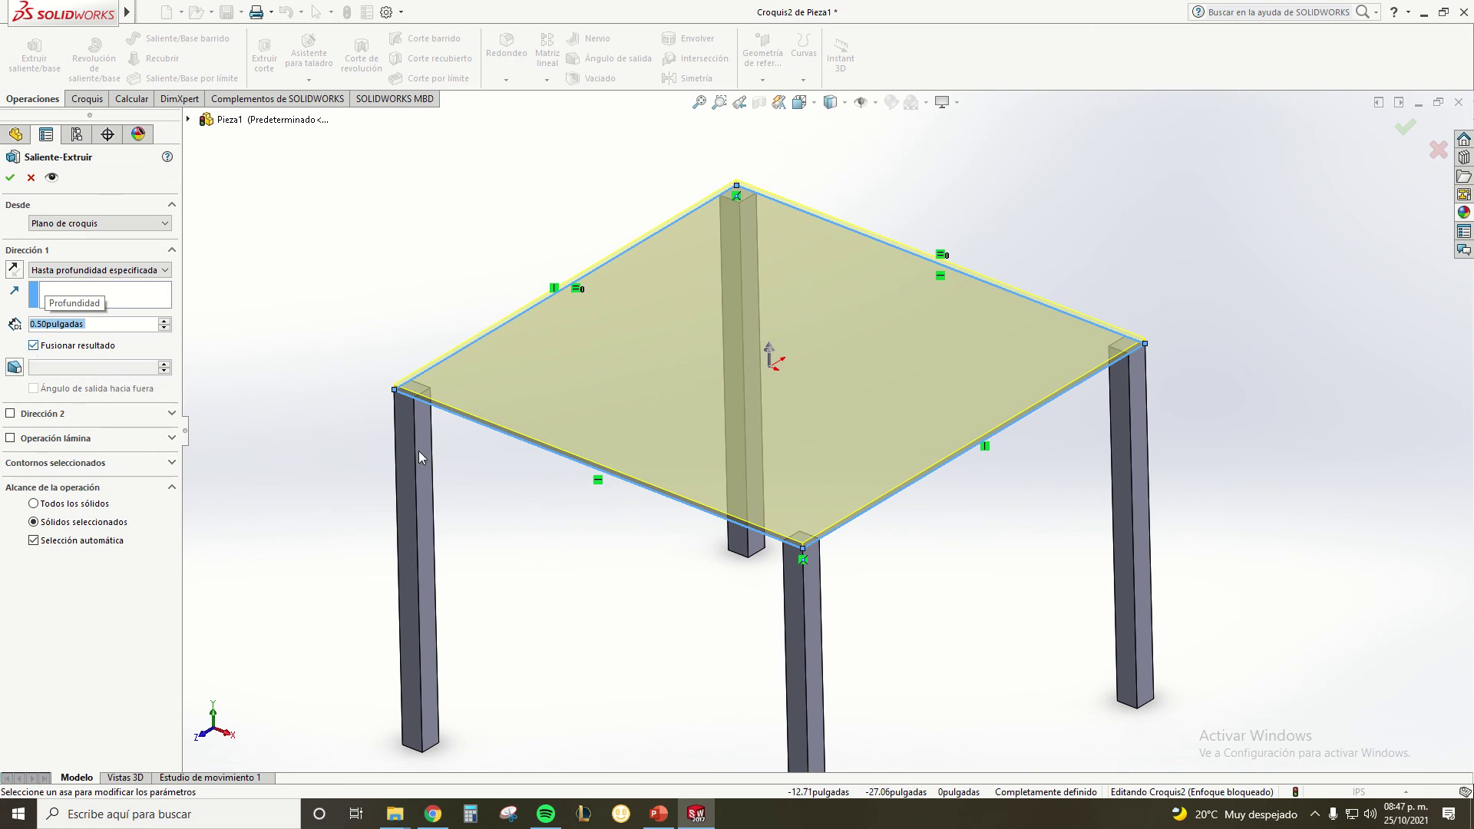
{"action": "scroll", "coordinate": [414, 430], "scroll_direction": "down", "scroll_amount": 2}
{"action": "scroll", "coordinate": [510, 399], "scroll_direction": "down", "scroll_amount": 1}
{"action": "scroll", "coordinate": [538, 403], "scroll_direction": "down", "scroll_amount": 1}
{"action": "scroll", "coordinate": [584, 368], "scroll_direction": "down", "scroll_amount": 2}
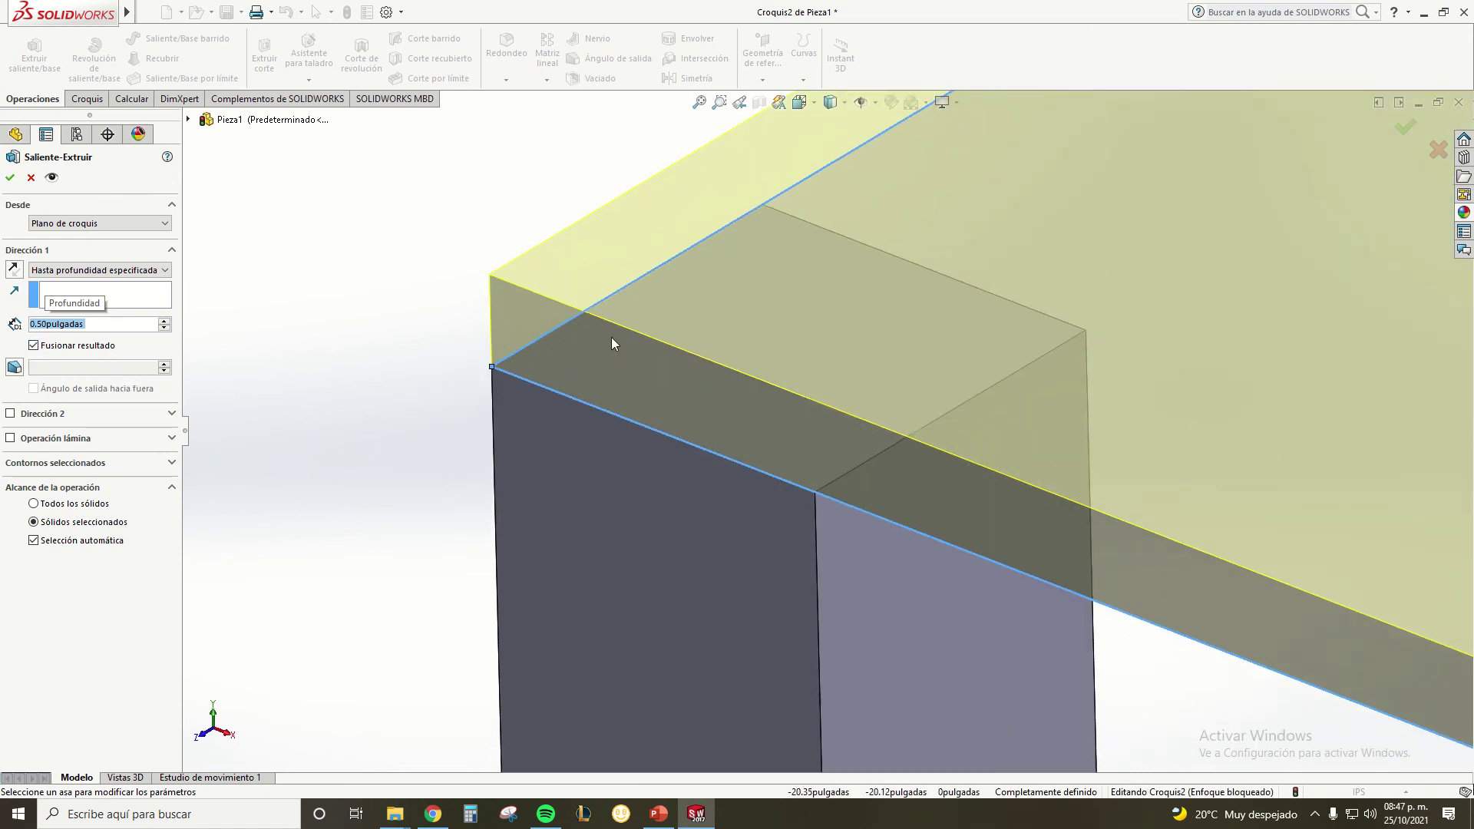
{"action": "scroll", "coordinate": [612, 338], "scroll_direction": "down", "scroll_amount": 1}
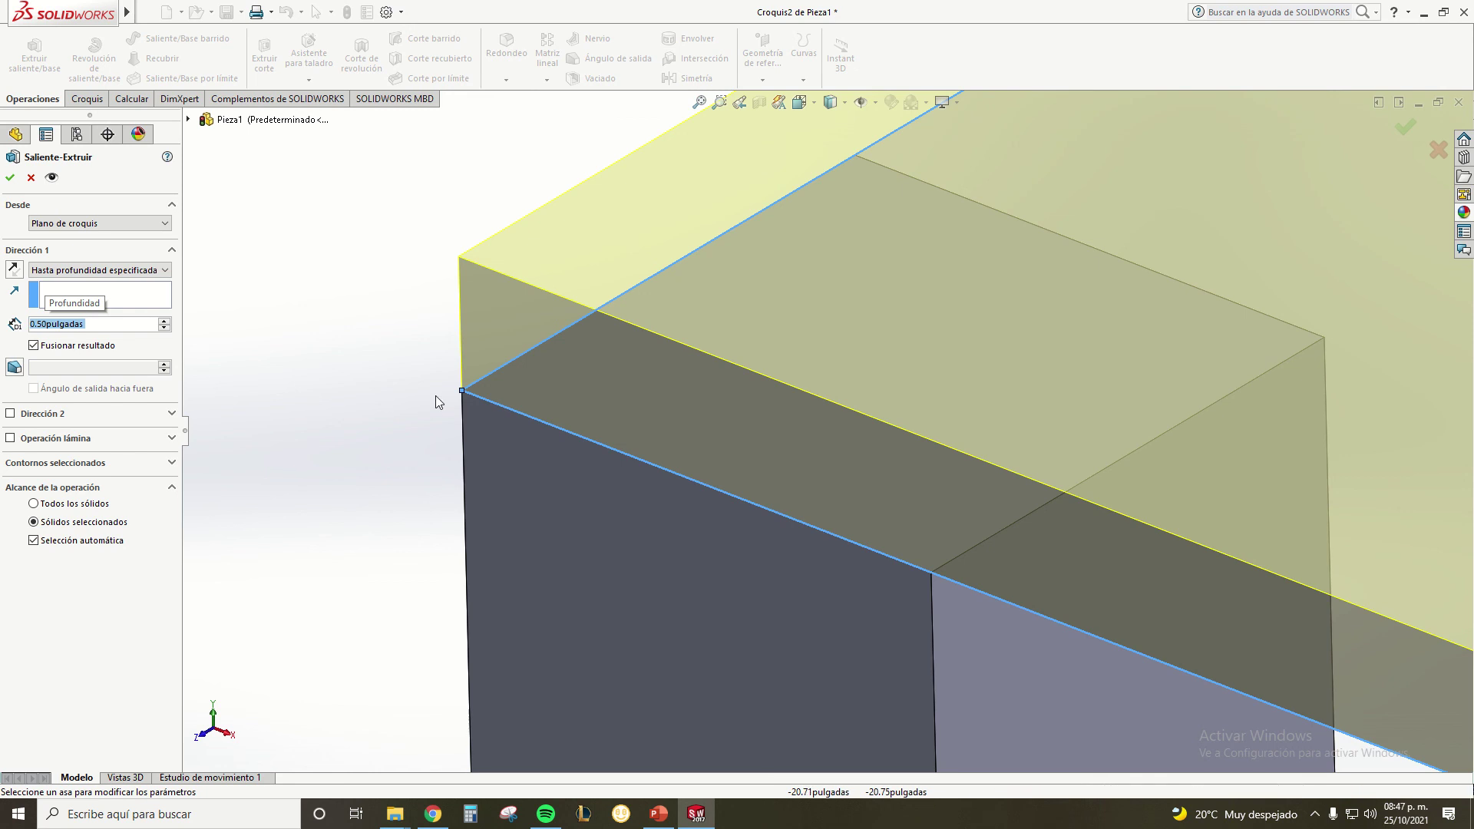
{"action": "left_click", "coordinate": [33, 346]}
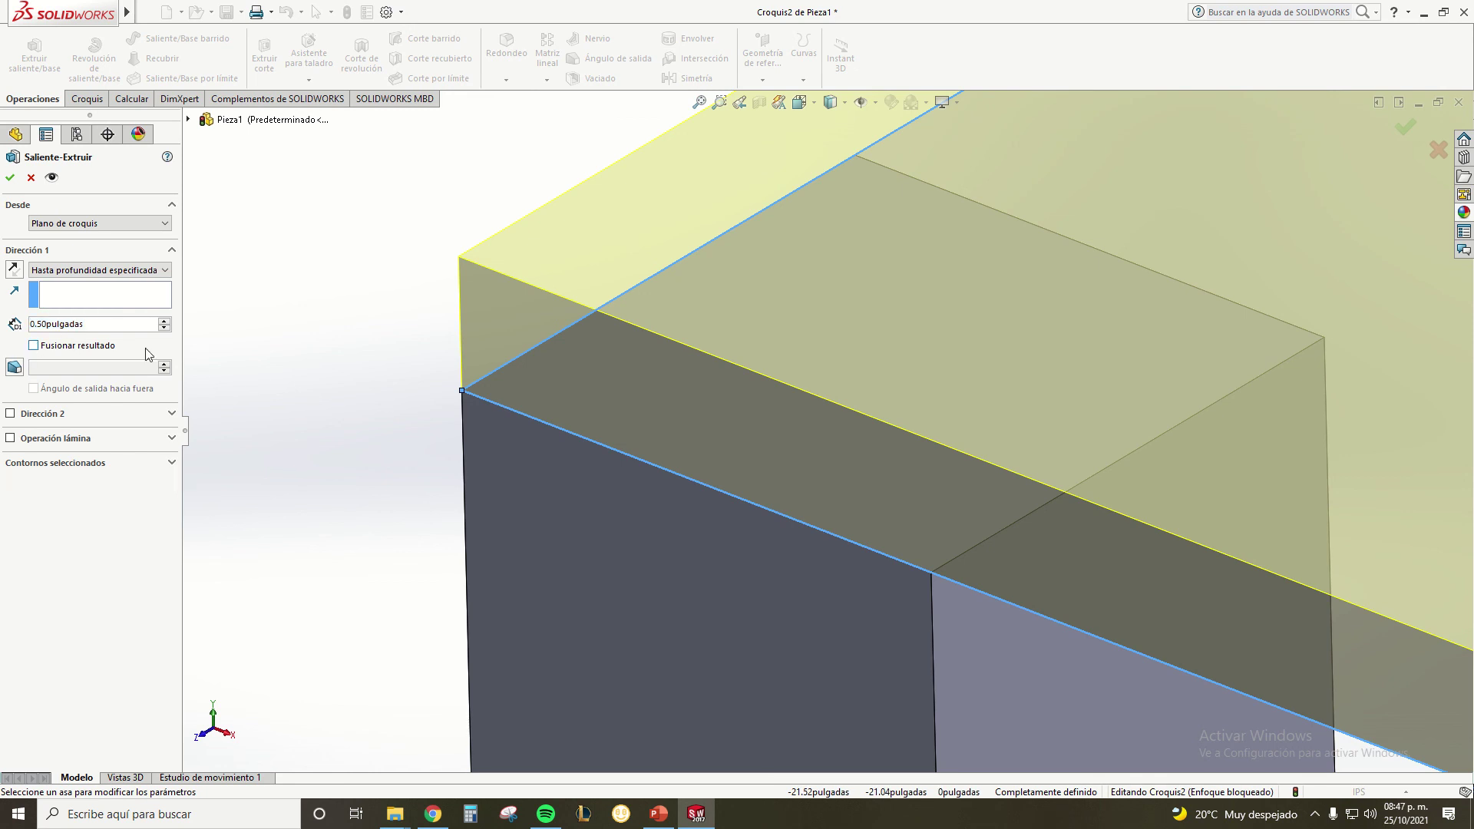
{"action": "scroll", "coordinate": [537, 427], "scroll_direction": "down", "scroll_amount": 1}
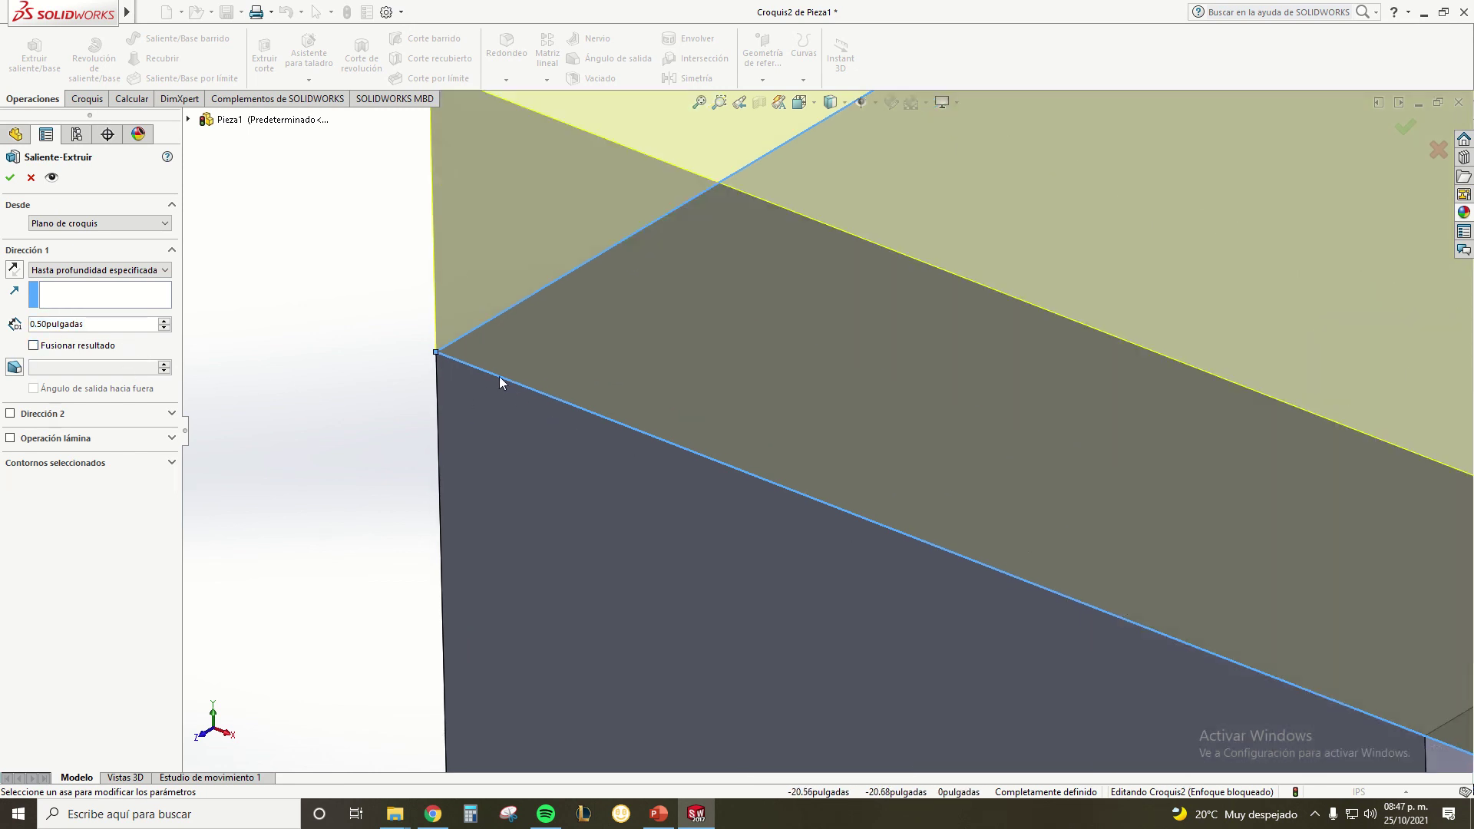
{"action": "scroll", "coordinate": [917, 520], "scroll_direction": "up", "scroll_amount": 1}
{"action": "scroll", "coordinate": [1000, 526], "scroll_direction": "up", "scroll_amount": 1}
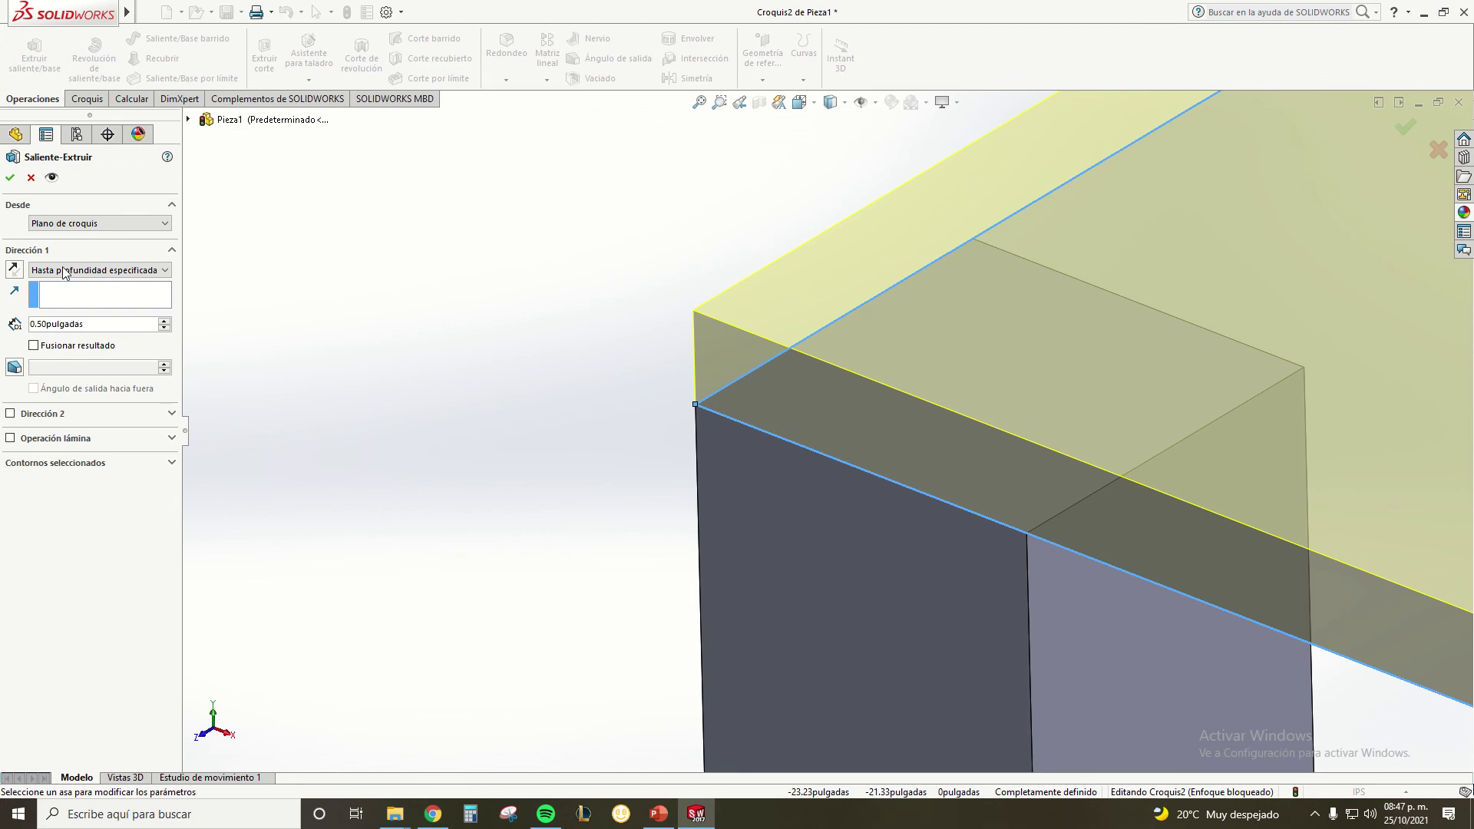
{"action": "left_click", "coordinate": [12, 183]}
Zoom out until the whole table, top and four legs, is visible
{"action": "scroll", "coordinate": [837, 445], "scroll_direction": "up", "scroll_amount": 3}
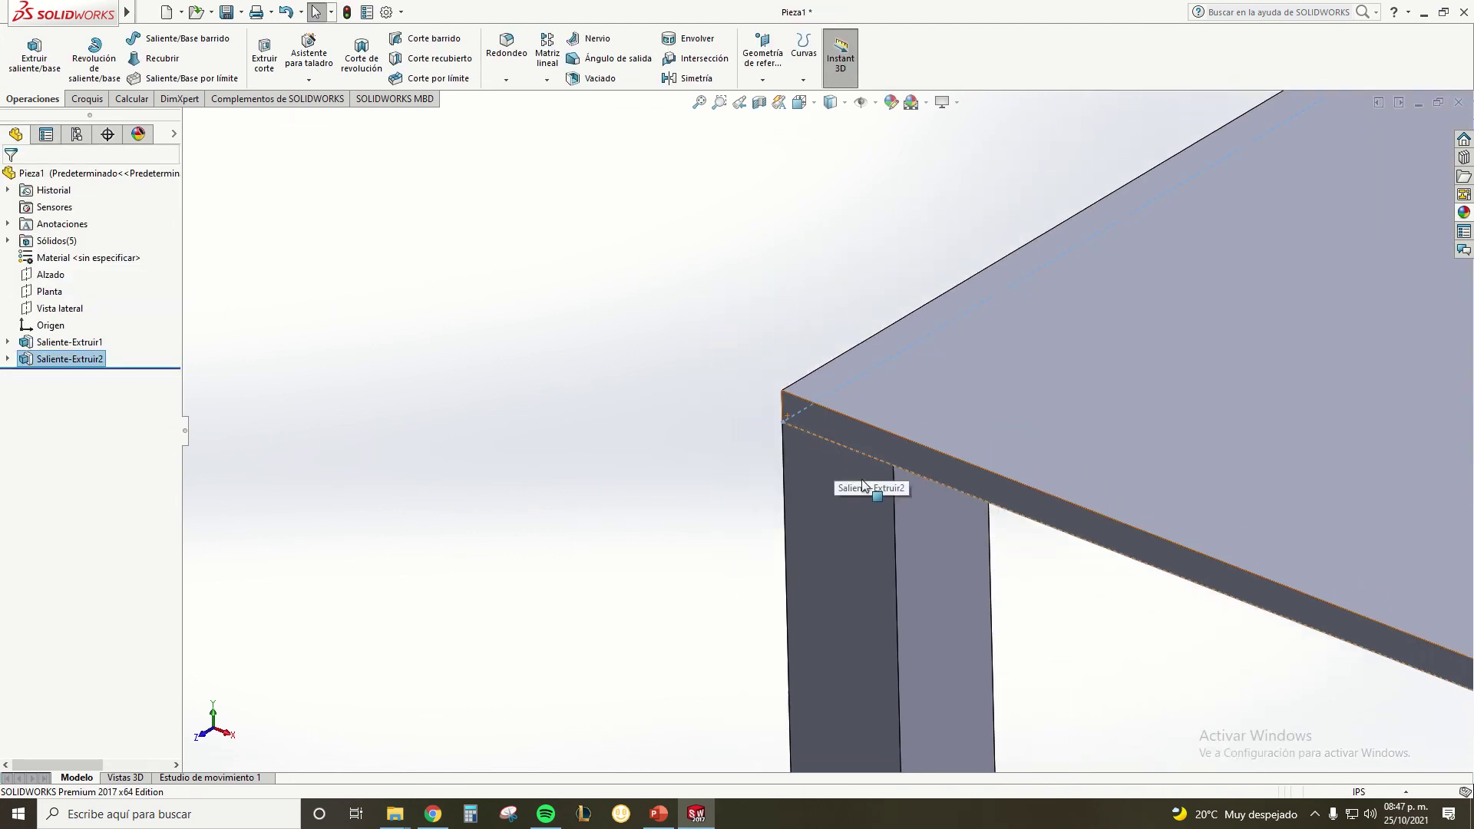
{"action": "scroll", "coordinate": [861, 459], "scroll_direction": "down", "scroll_amount": 2}
{"action": "scroll", "coordinate": [866, 508], "scroll_direction": "up", "scroll_amount": 1}
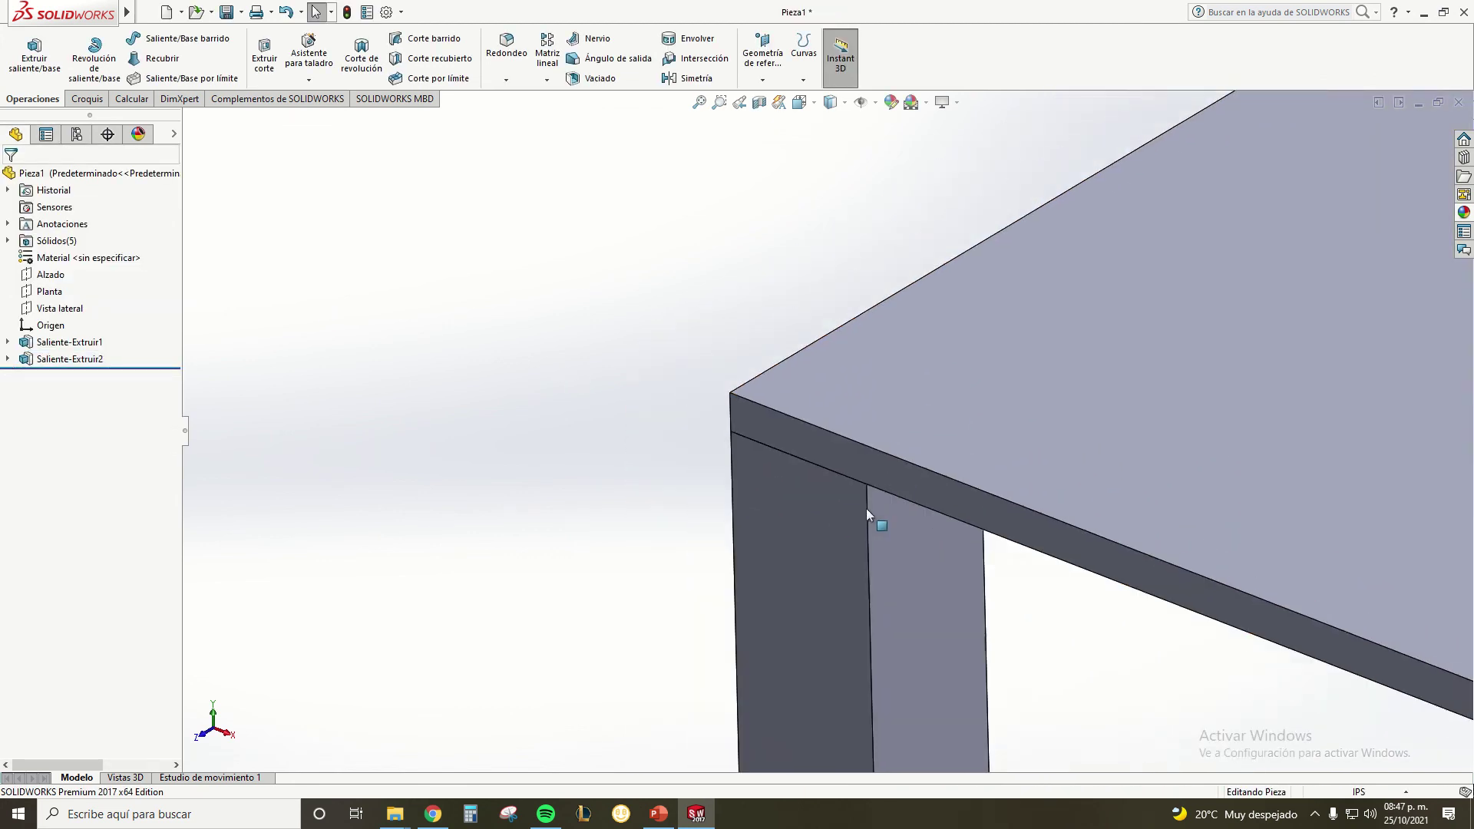
{"action": "scroll", "coordinate": [866, 508], "scroll_direction": "up", "scroll_amount": 2}
{"action": "scroll", "coordinate": [1057, 563], "scroll_direction": "up", "scroll_amount": 2}
{"action": "scroll", "coordinate": [1048, 484], "scroll_direction": "up", "scroll_amount": 1}
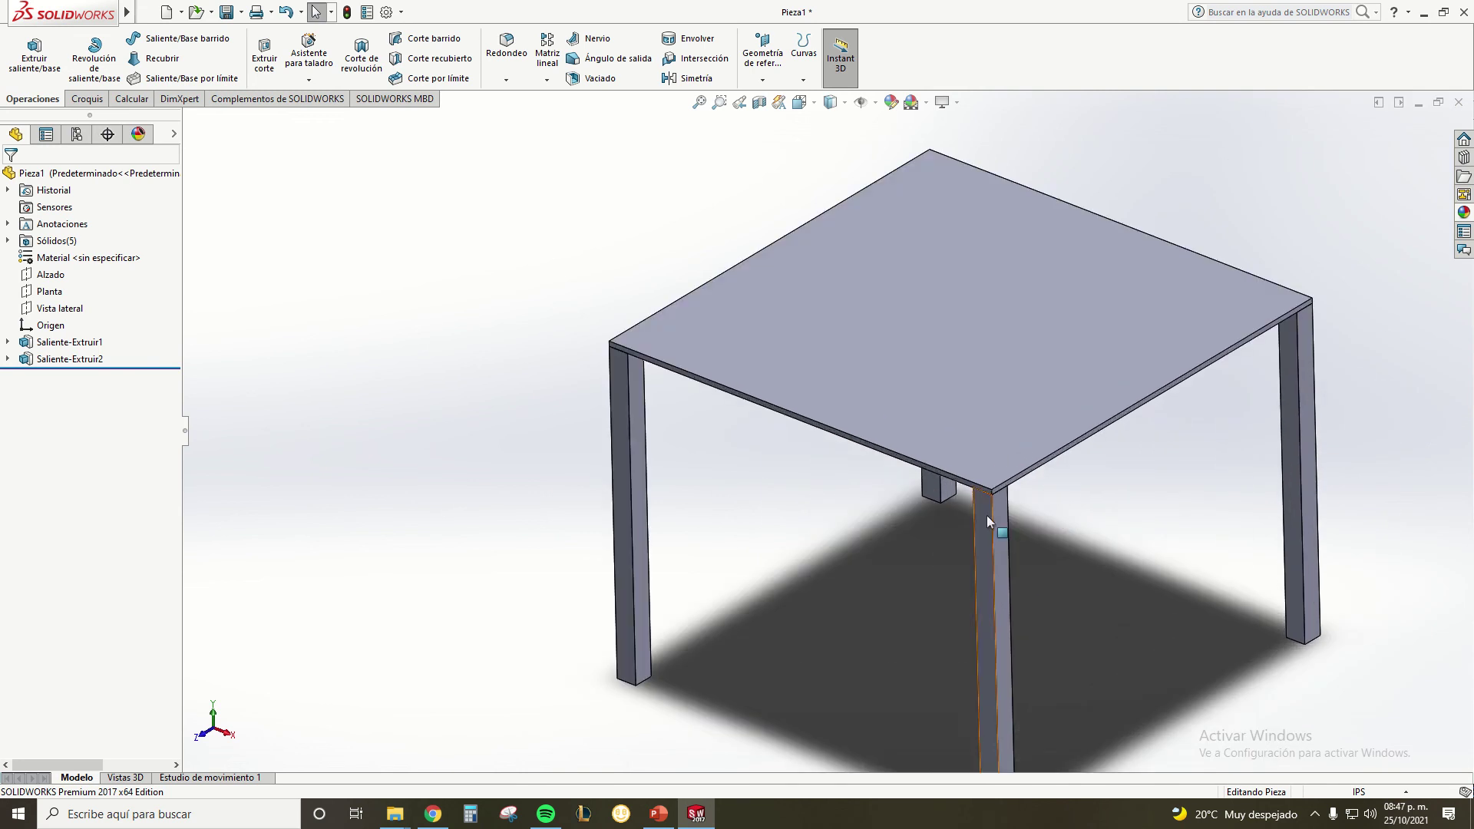
{"action": "scroll", "coordinate": [931, 363], "scroll_direction": "up", "scroll_amount": 2}
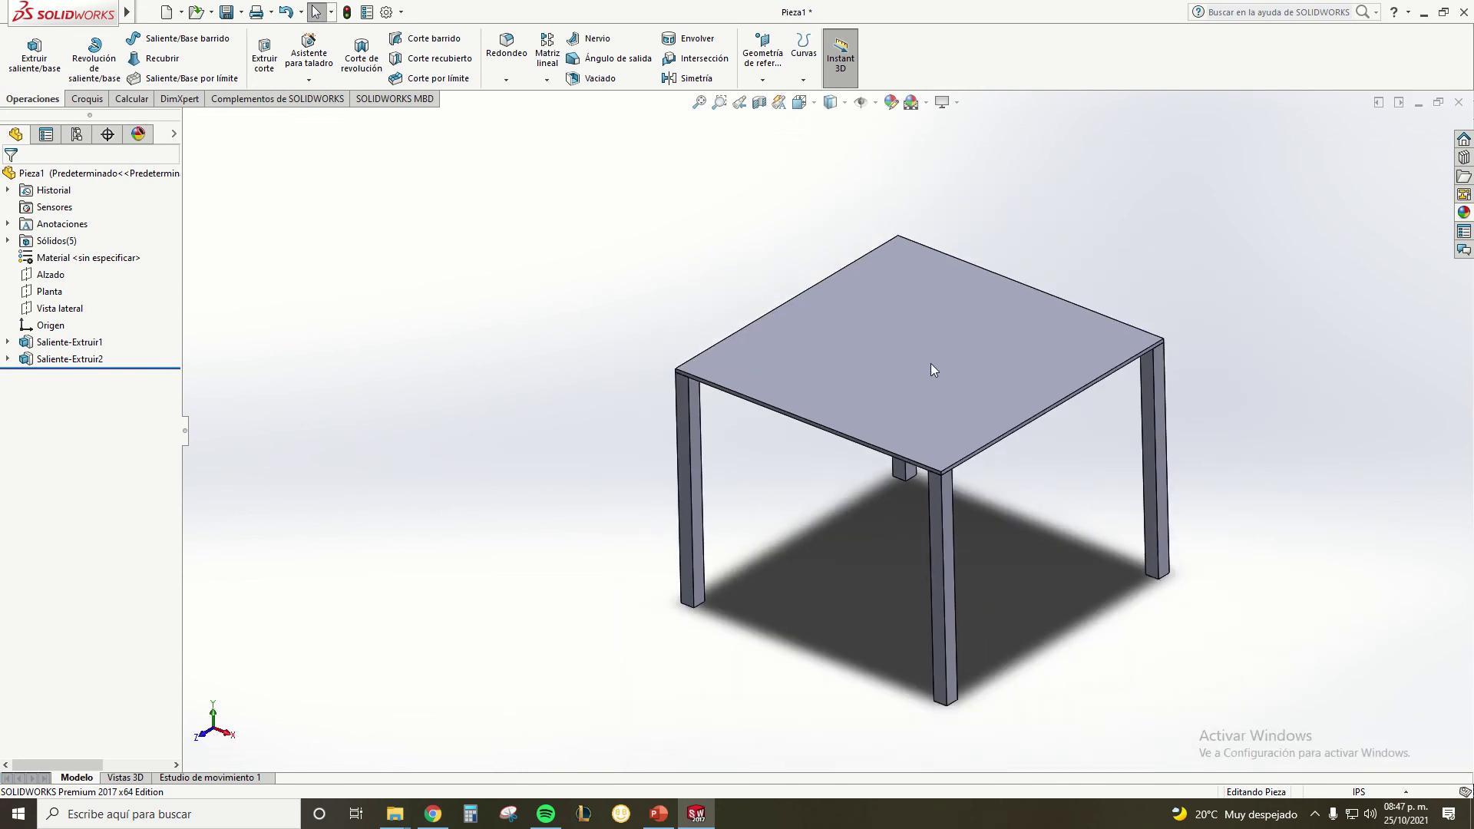
{"action": "scroll", "coordinate": [952, 315], "scroll_direction": "down", "scroll_amount": 2}
{"action": "scroll", "coordinate": [952, 315], "scroll_direction": "up", "scroll_amount": 3}
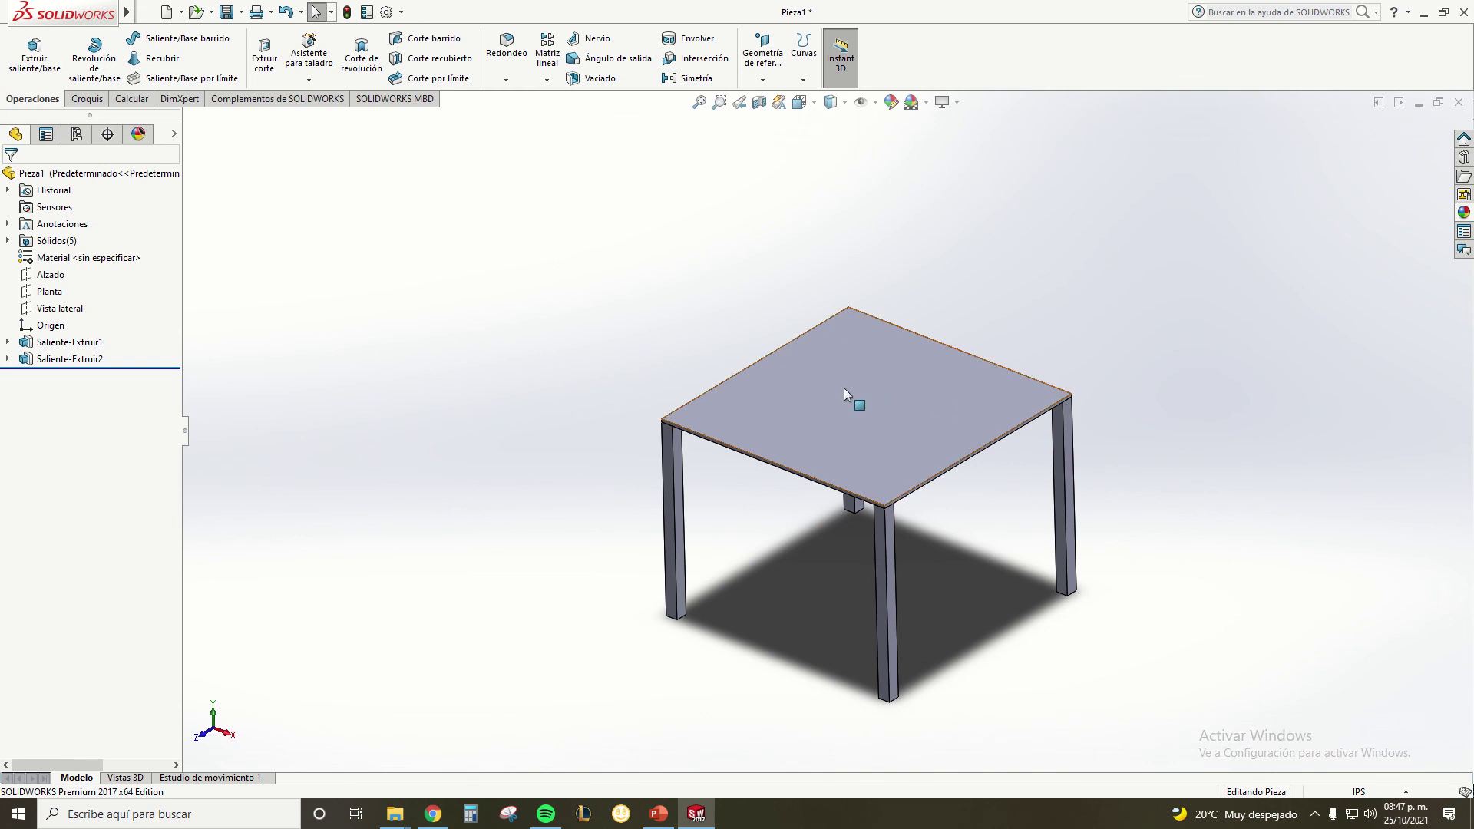
{"action": "scroll", "coordinate": [987, 423], "scroll_direction": "up", "scroll_amount": 2}
{"action": "scroll", "coordinate": [987, 424], "scroll_direction": "down", "scroll_amount": 1}
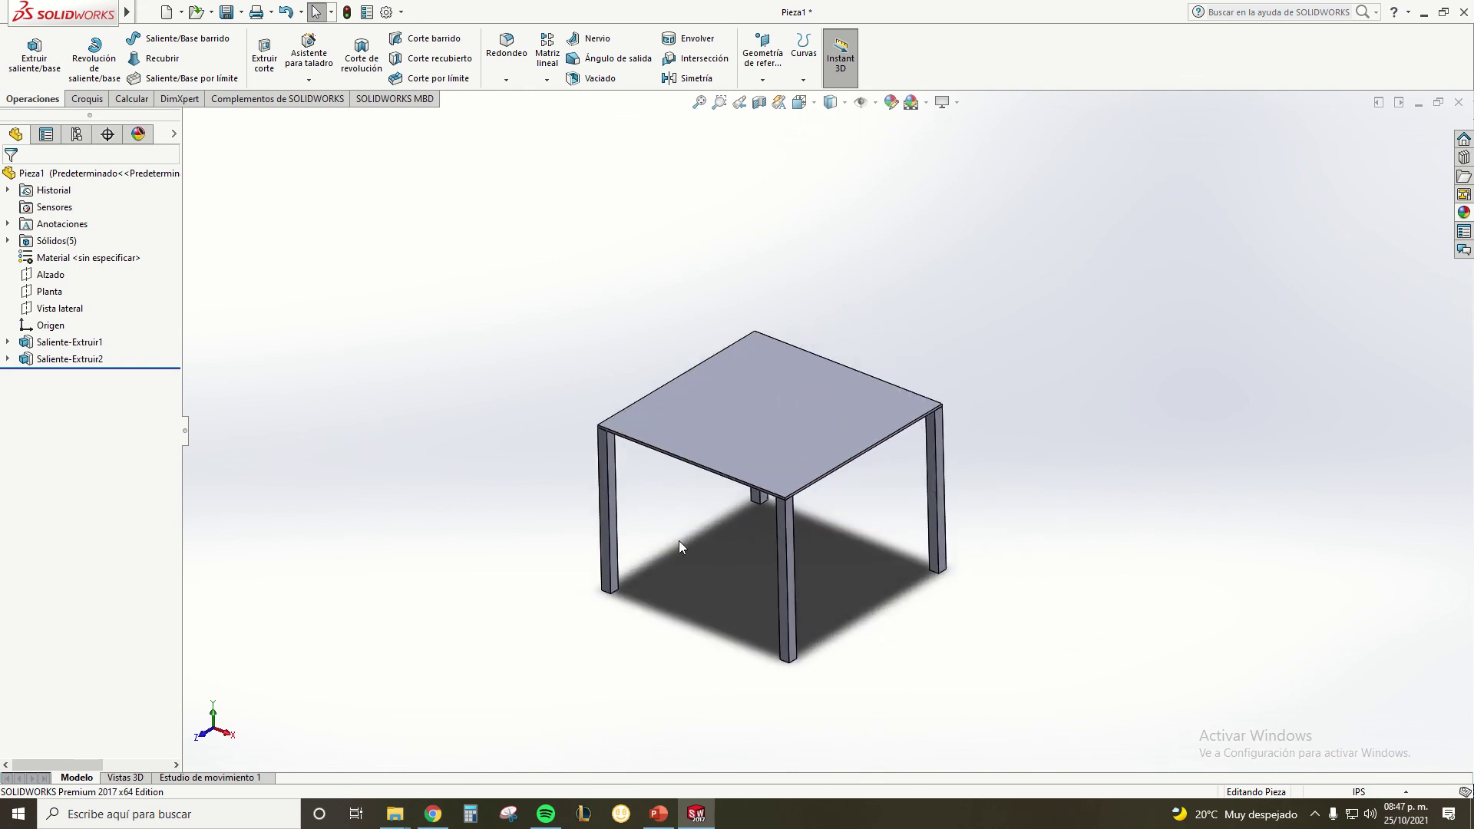
Apply the Vidrio > Cristal grueso 'cristal grueso transparente' appearance to the tabletop feature
{"action": "right_click", "coordinate": [748, 419]}
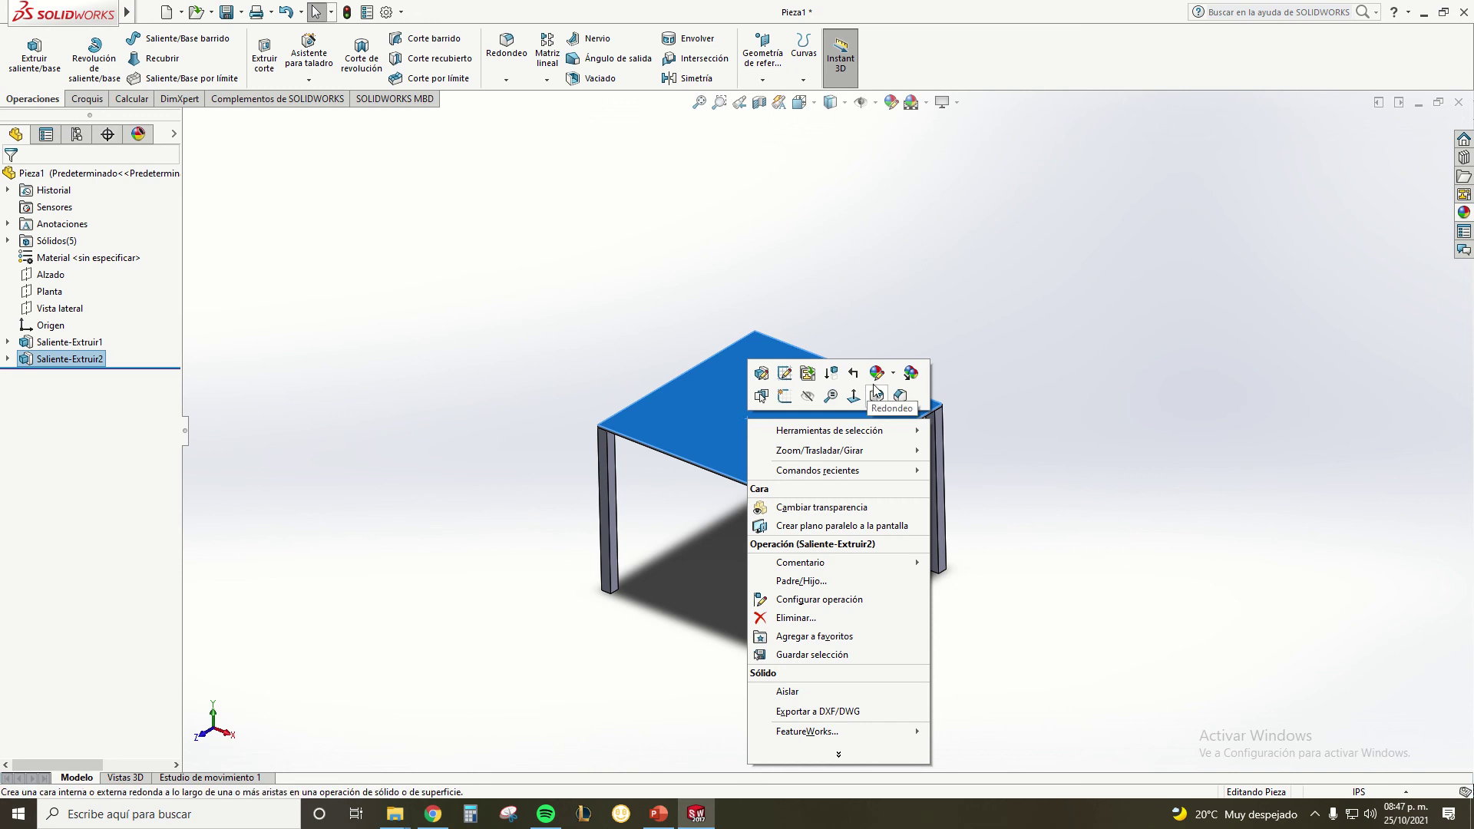
{"action": "left_click", "coordinate": [894, 373]}
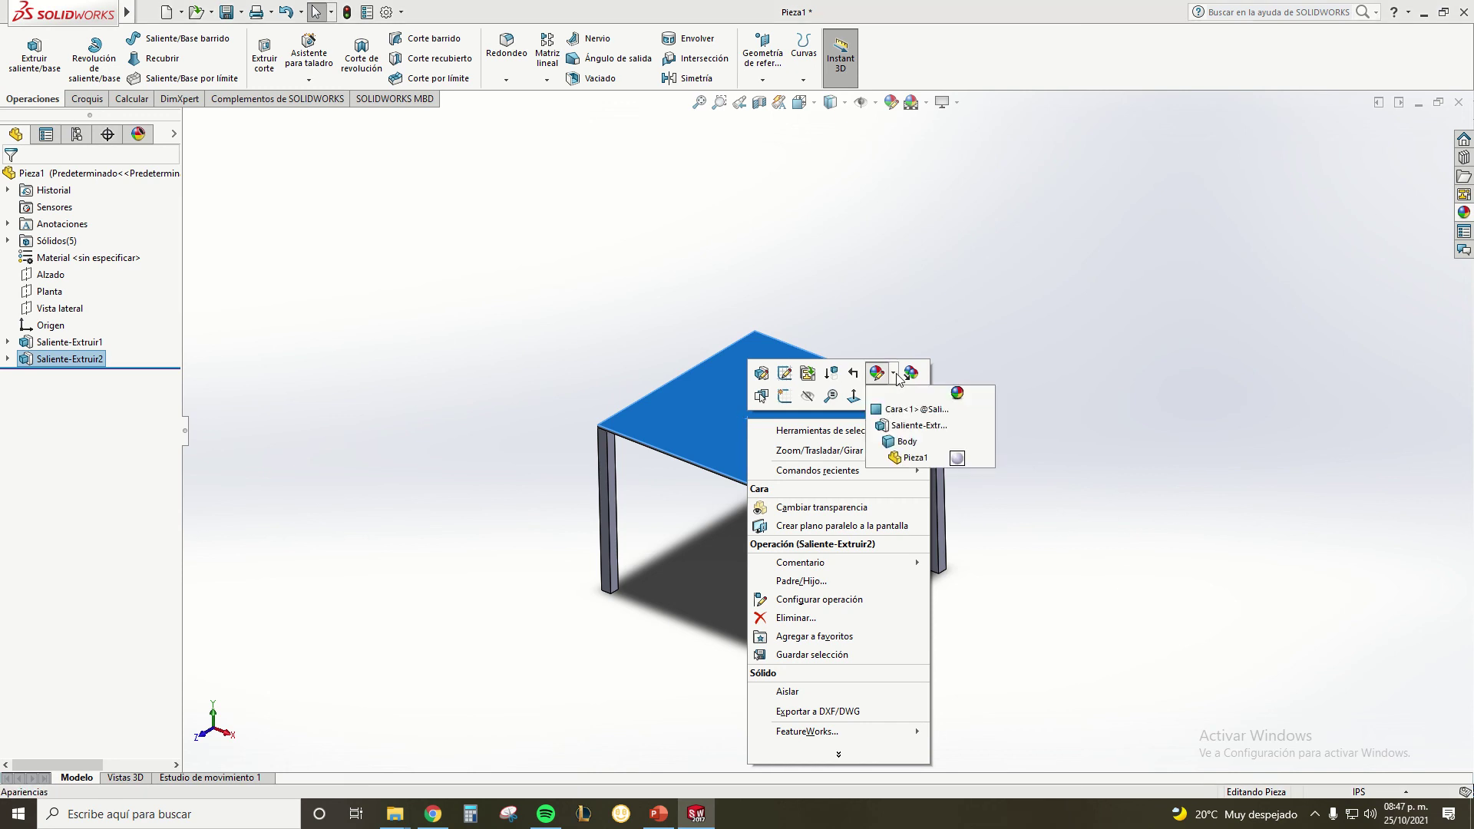
{"action": "left_click", "coordinate": [914, 426]}
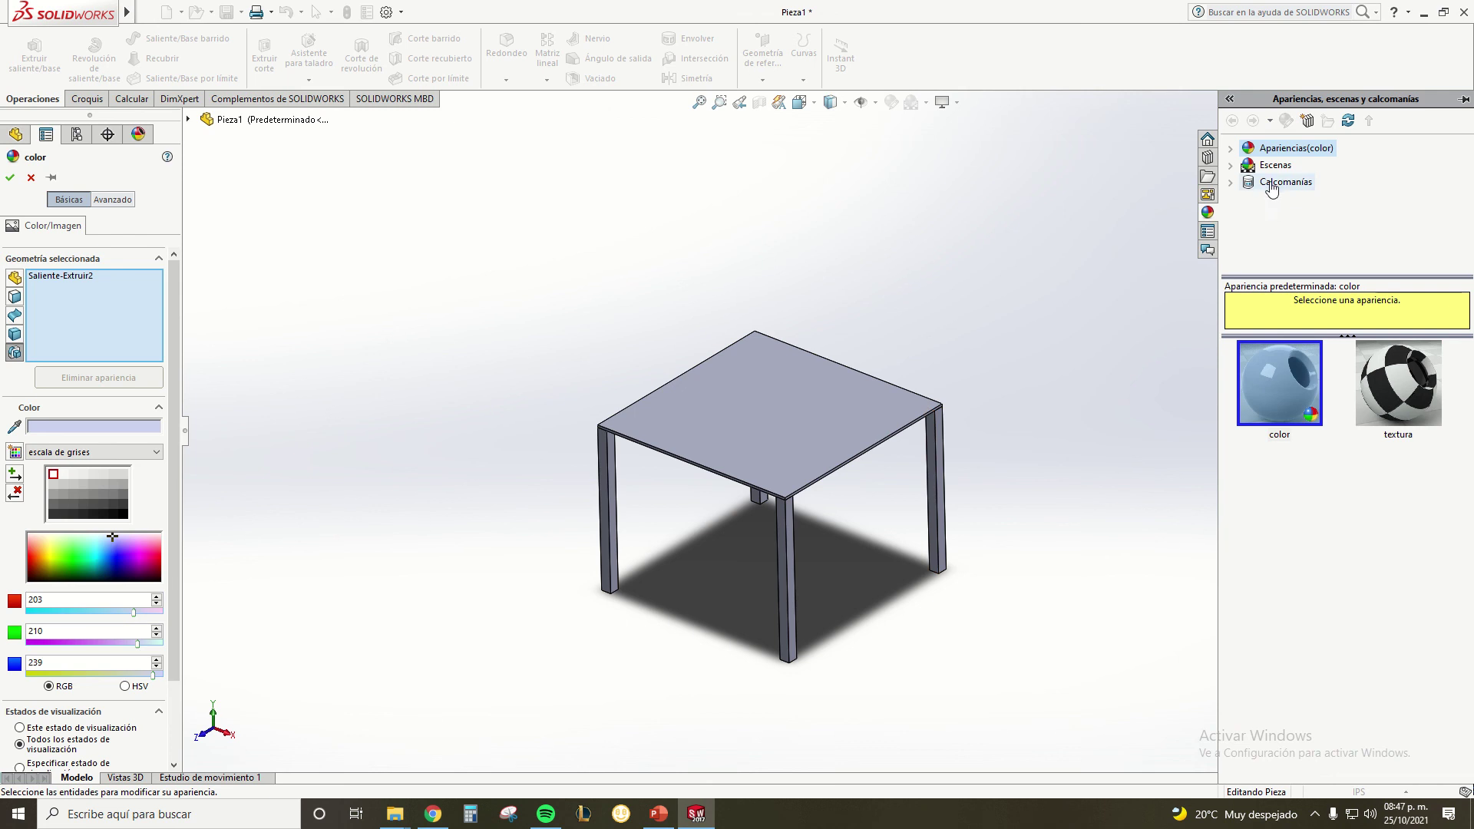
{"action": "left_click", "coordinate": [1231, 148]}
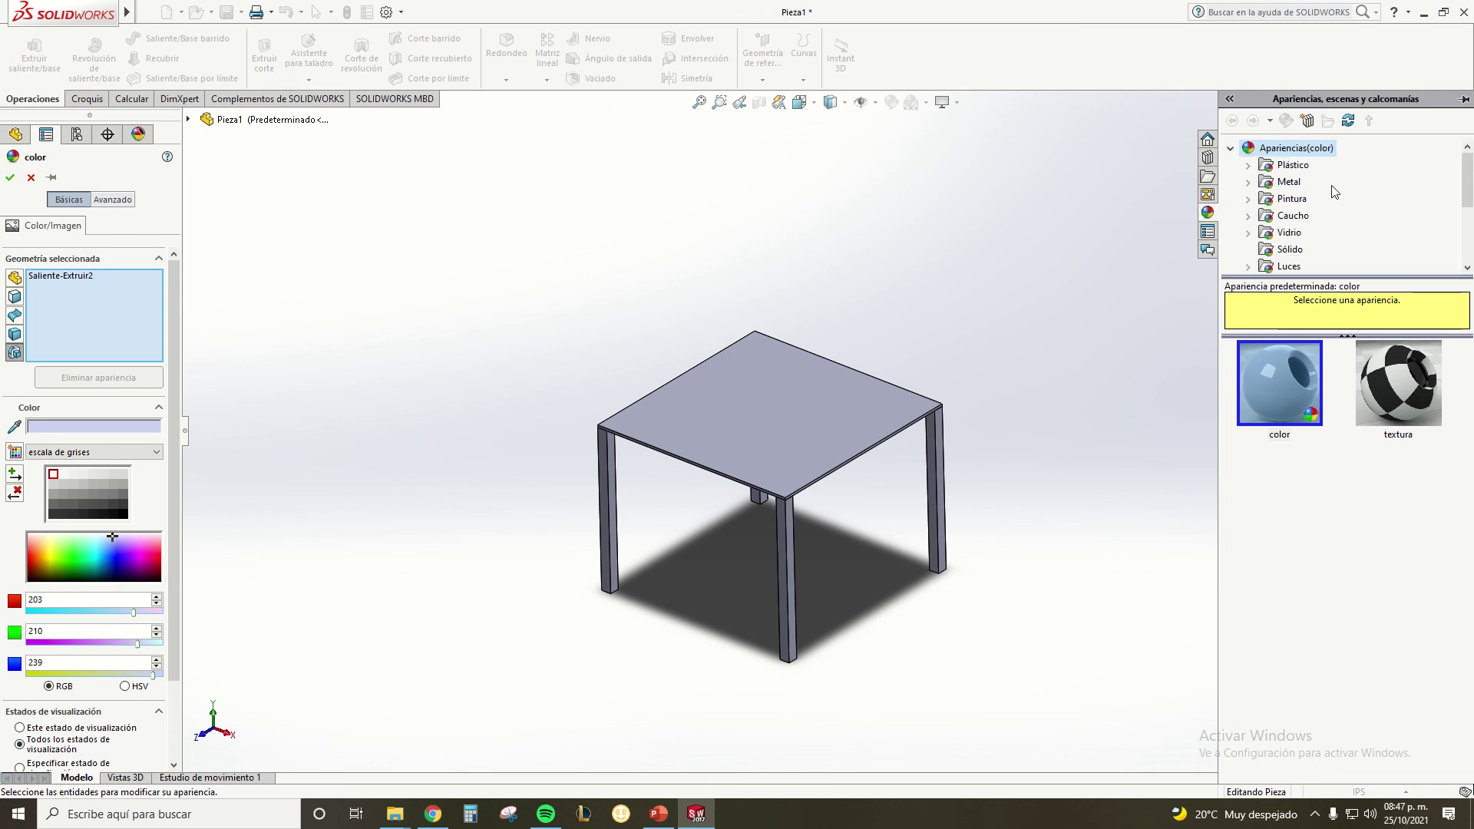
{"action": "scroll", "coordinate": [1333, 198], "scroll_direction": "down", "scroll_amount": 1}
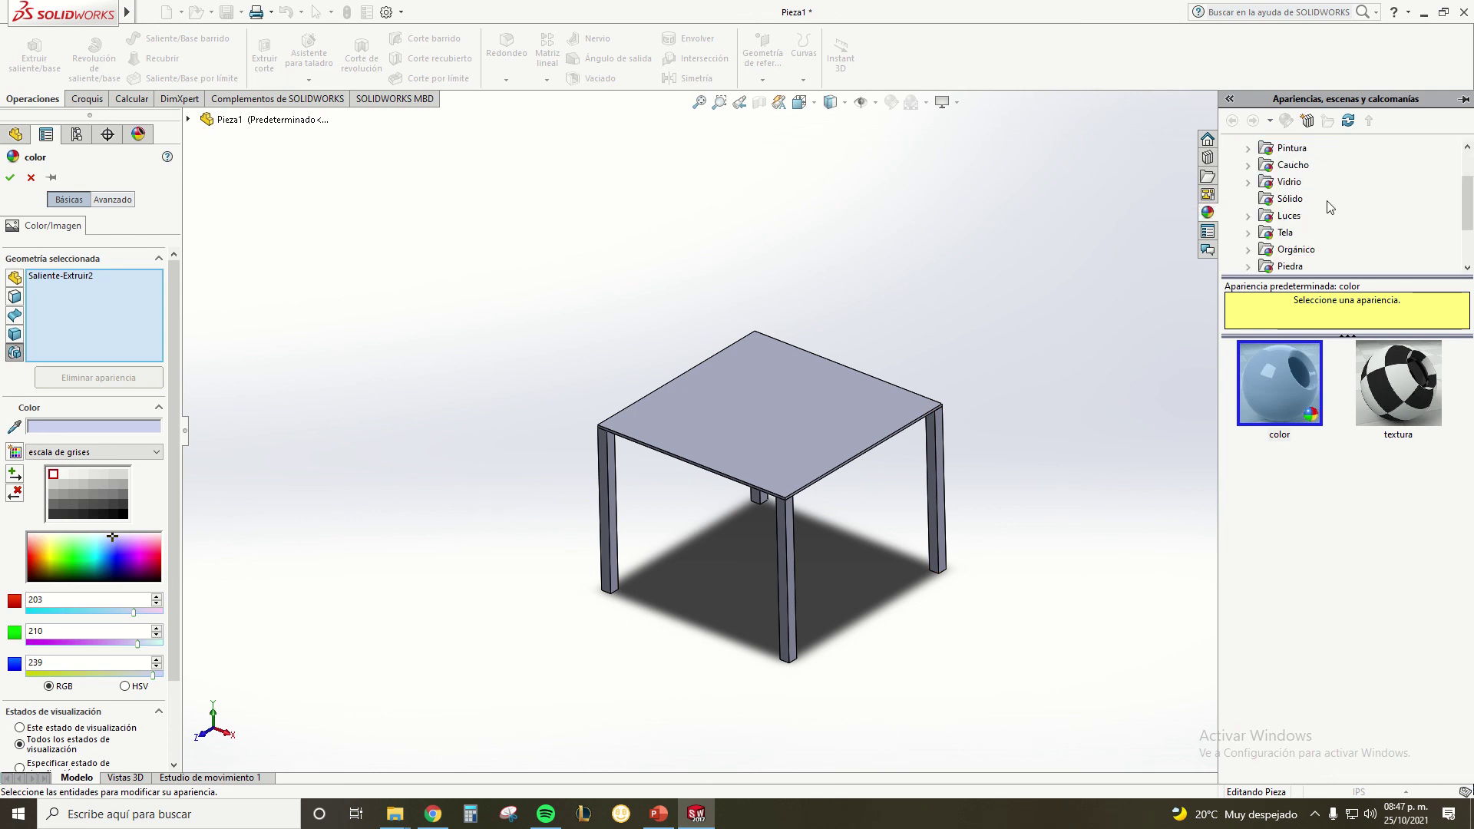
{"action": "left_click", "coordinate": [1248, 184]}
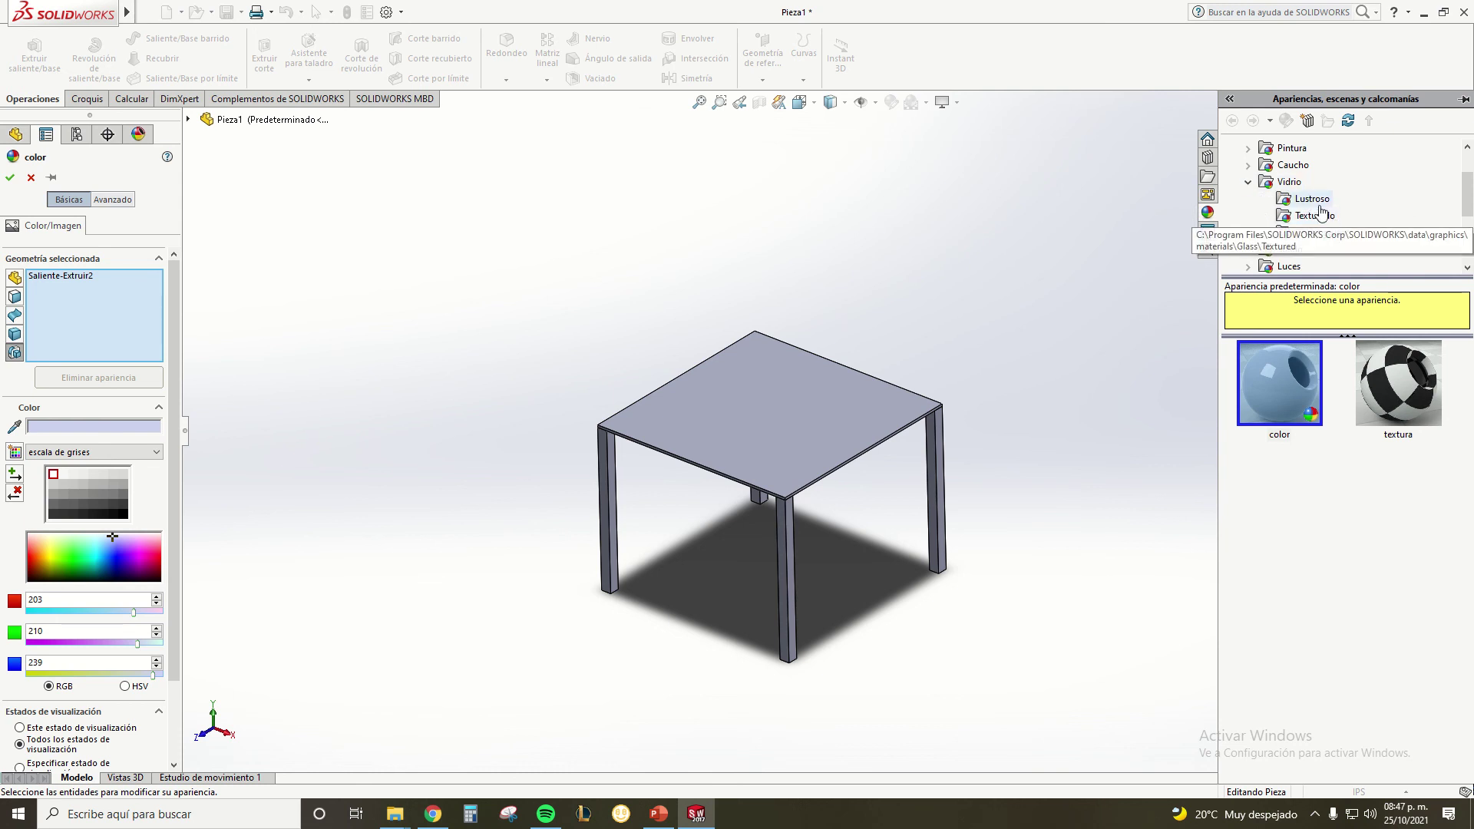
{"action": "left_click", "coordinate": [1328, 233]}
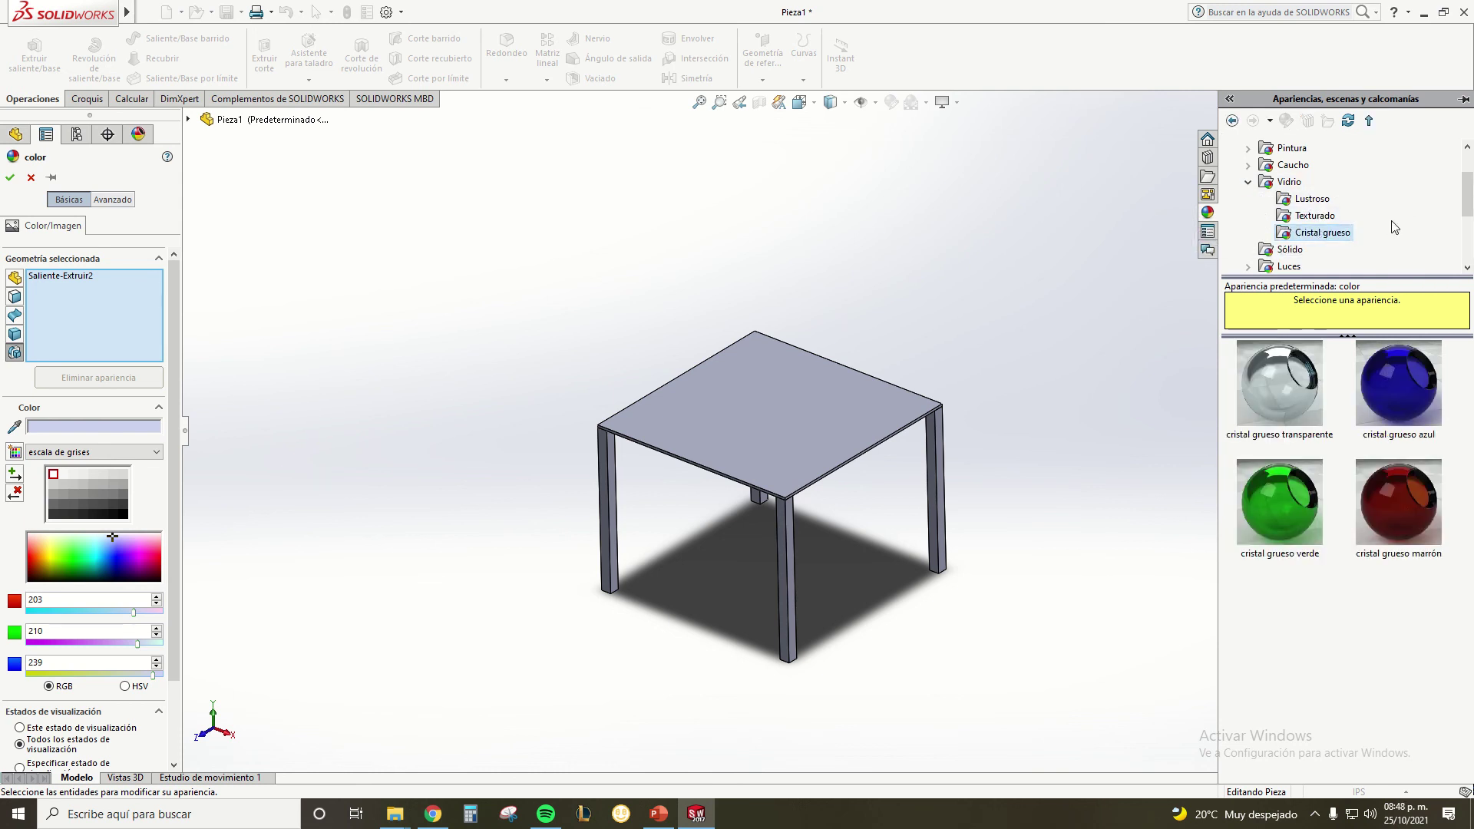
{"action": "left_click", "coordinate": [1291, 408]}
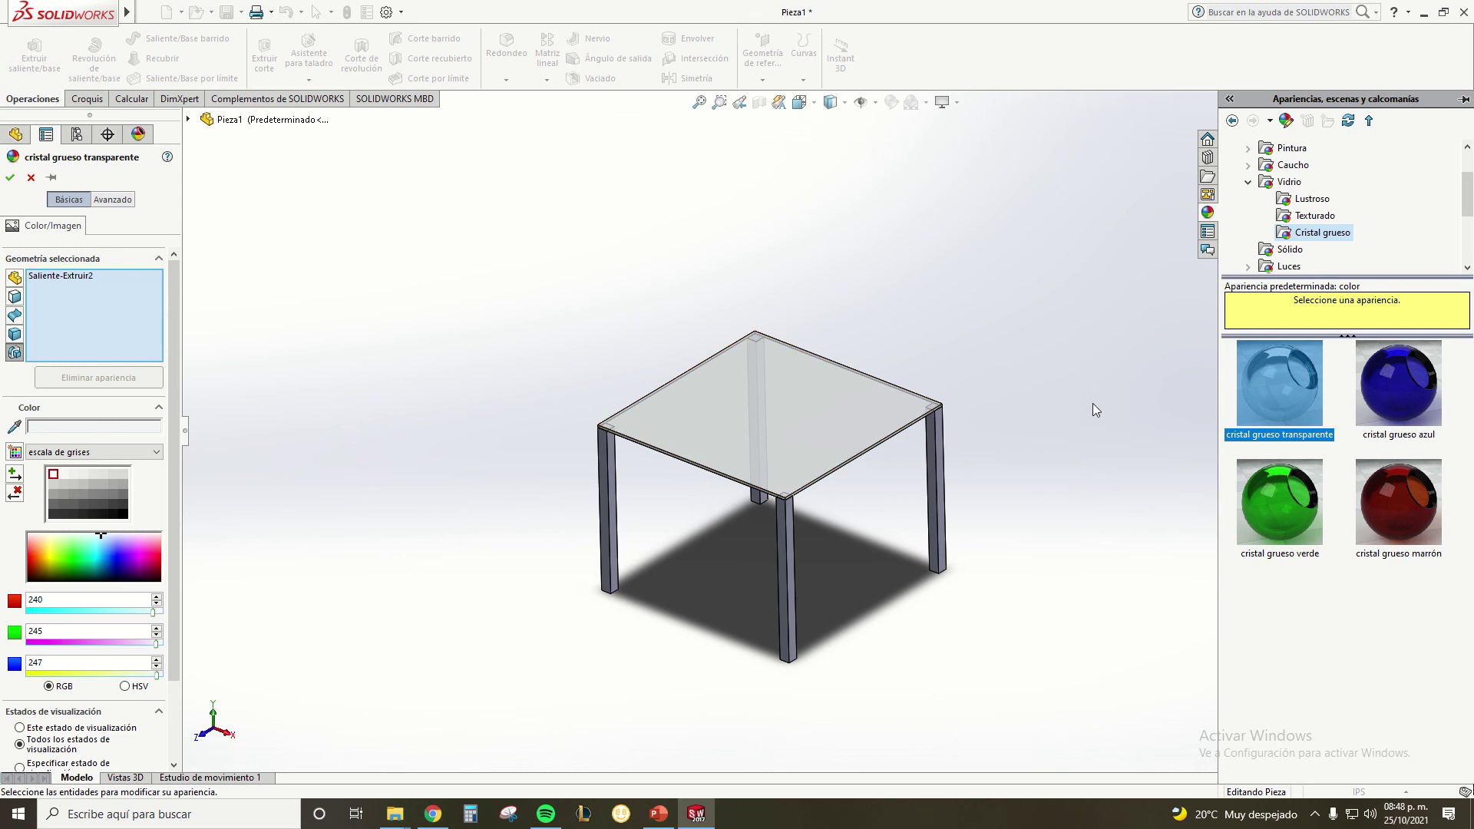
{"action": "left_click", "coordinate": [10, 178]}
{"action": "left_click", "coordinate": [998, 338]}
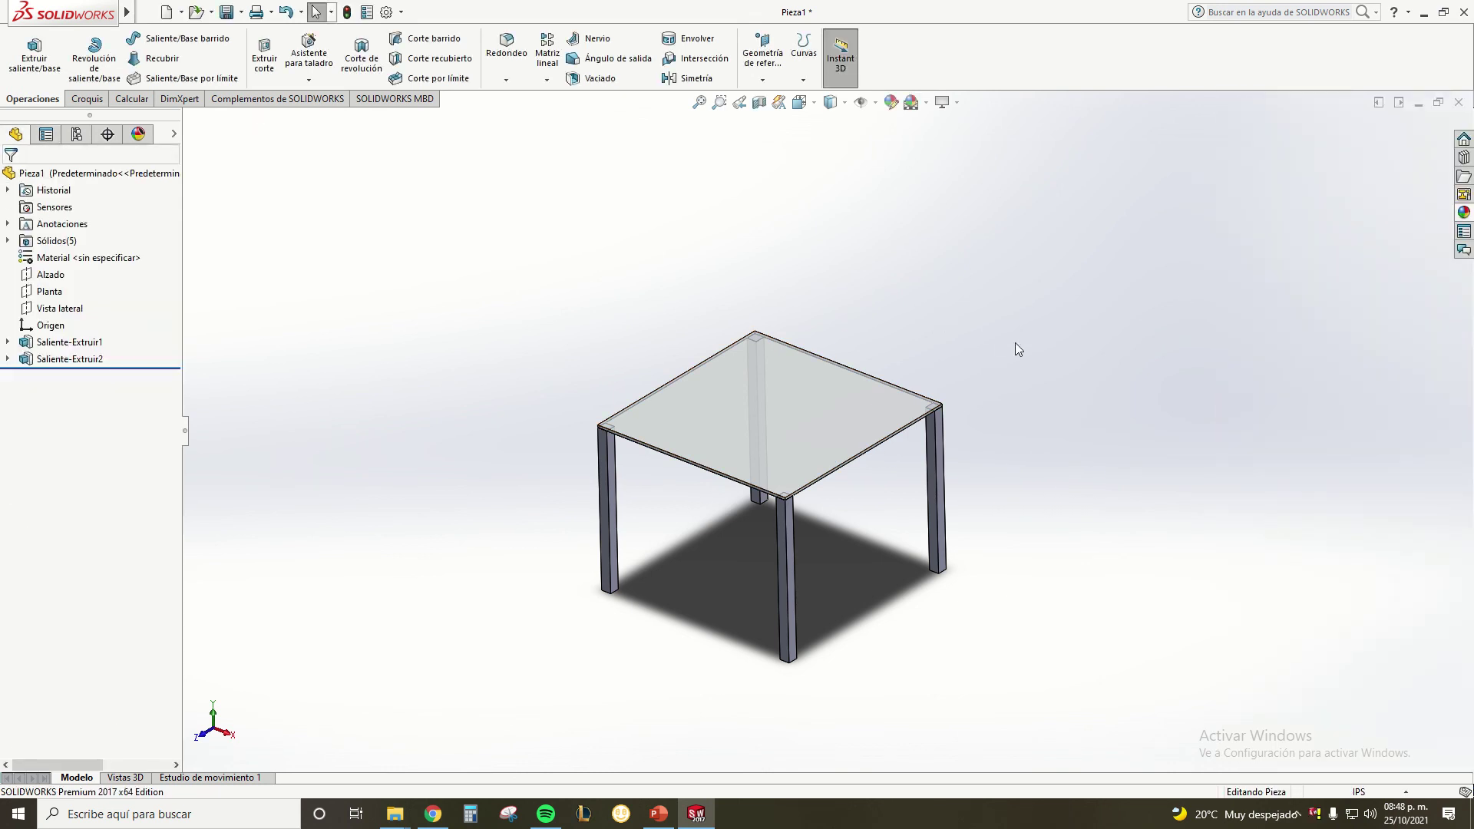
Edit the legs feature appearance and browse the library to Orgánico > Madera
{"action": "right_click", "coordinate": [782, 555]}
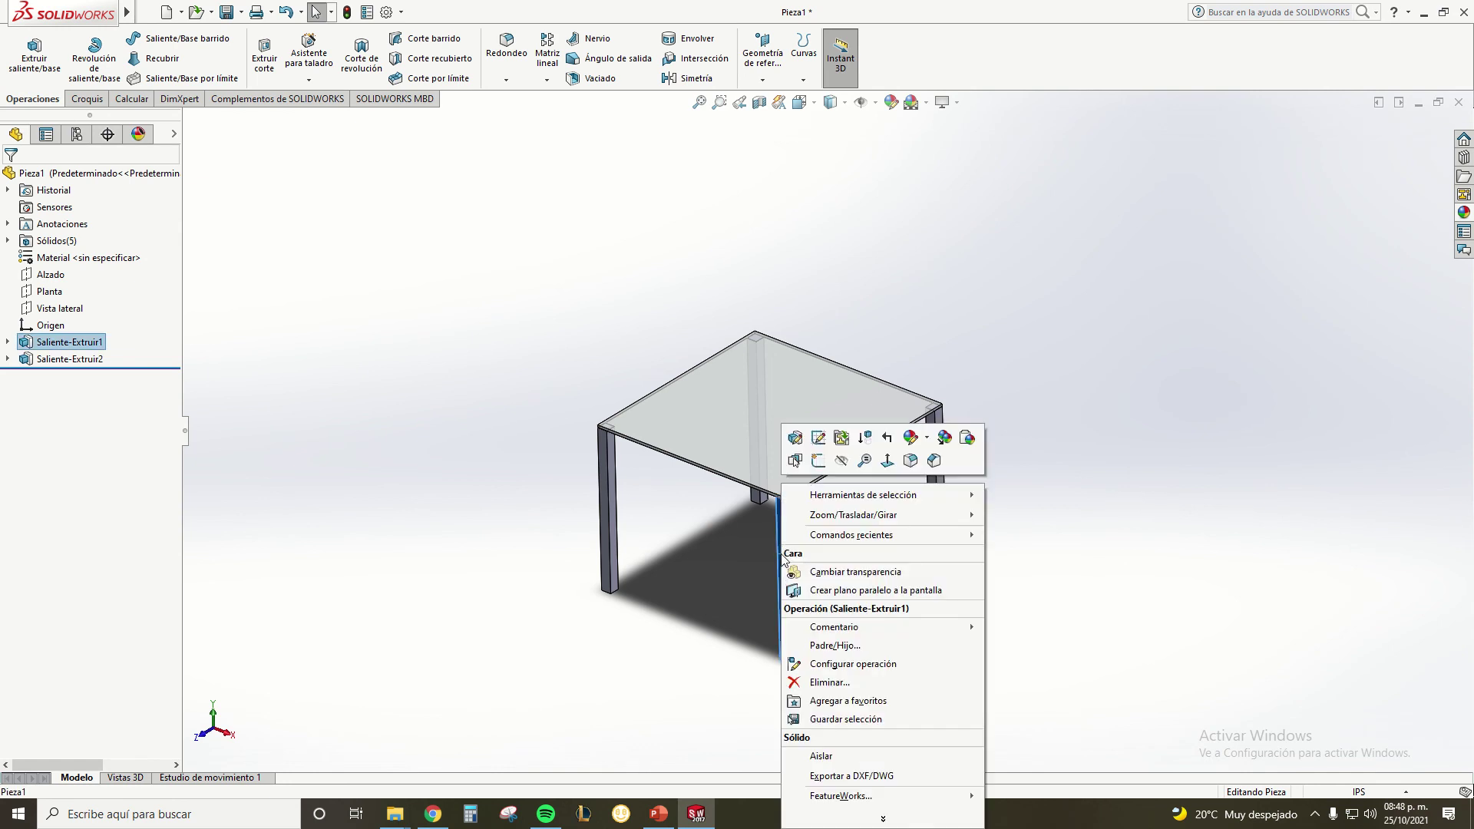
{"action": "left_click", "coordinate": [929, 437]}
{"action": "left_click", "coordinate": [949, 501]}
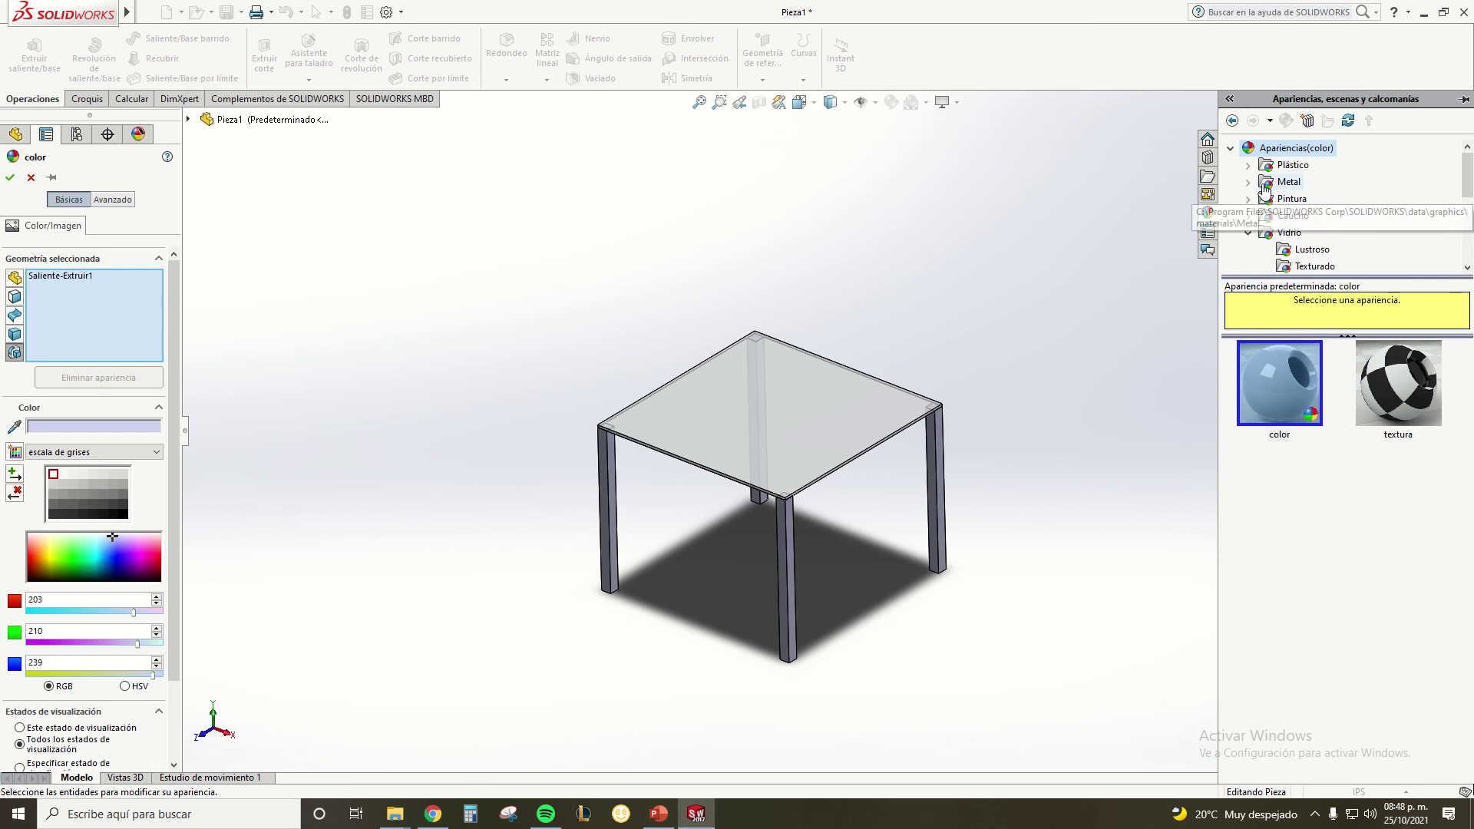
{"action": "left_click", "coordinate": [1248, 232]}
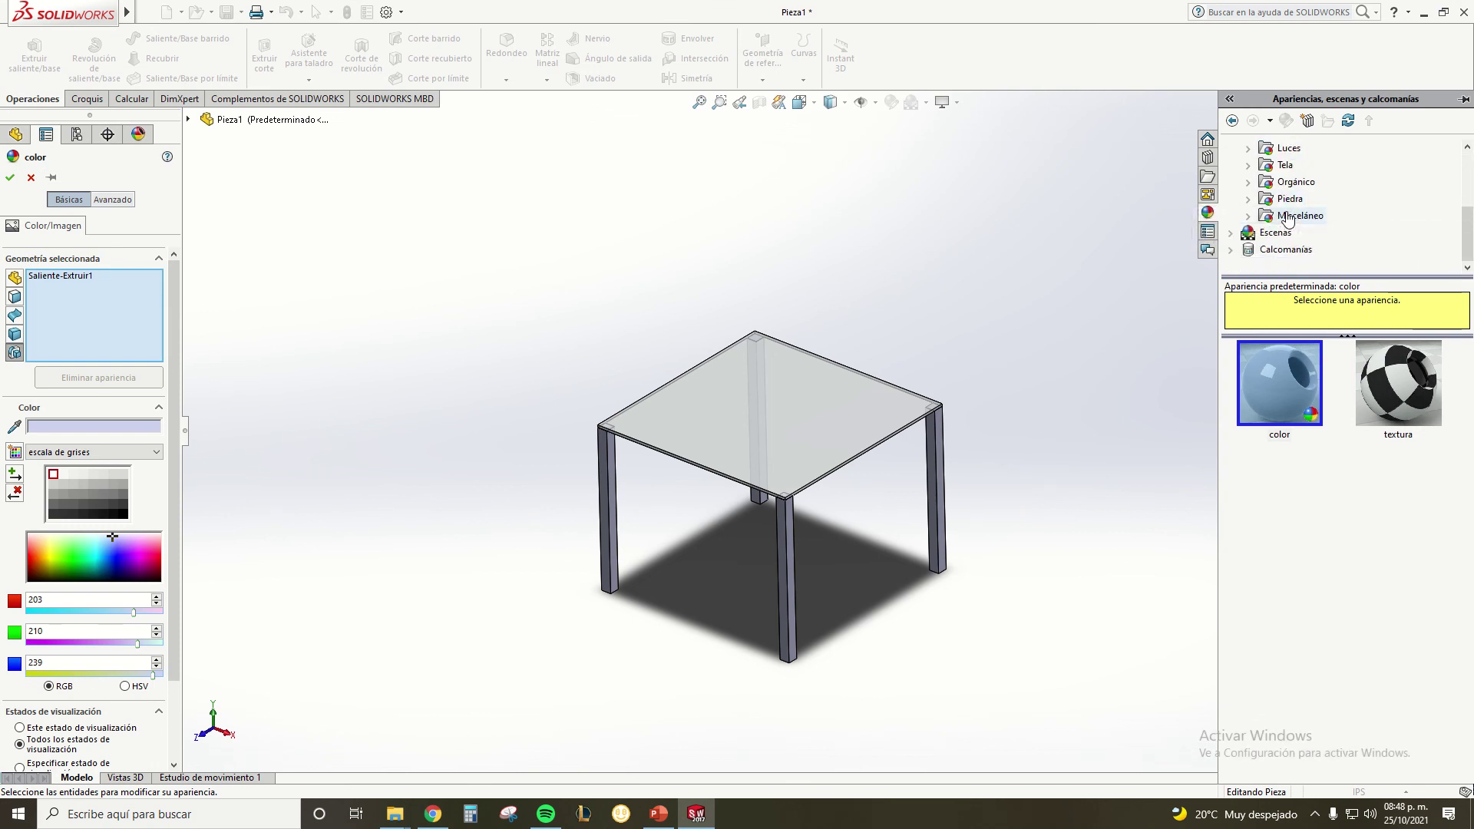
{"action": "scroll", "coordinate": [1343, 232], "scroll_direction": "down", "scroll_amount": 1}
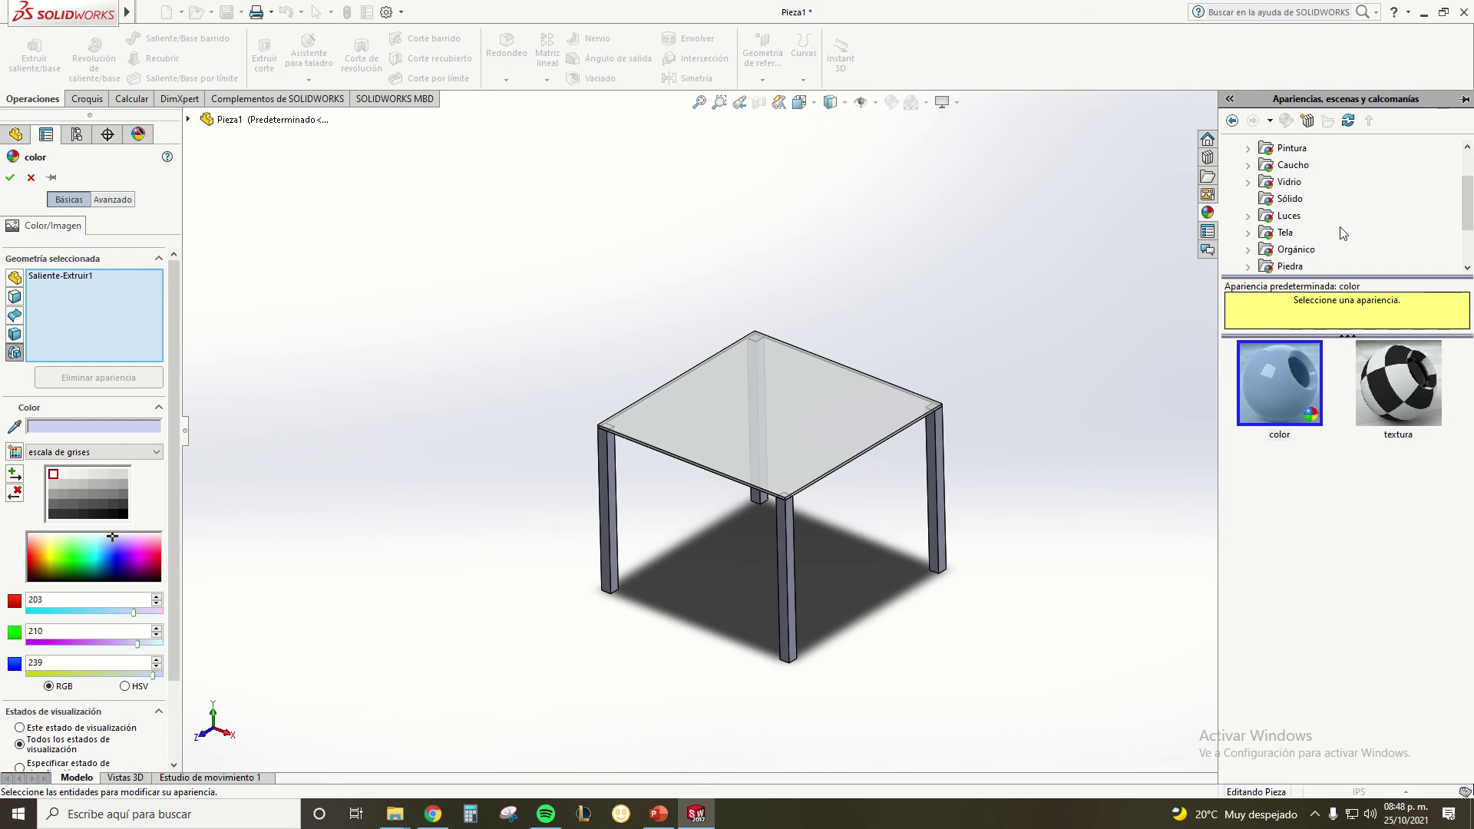
{"action": "double_click", "coordinate": [1324, 249]}
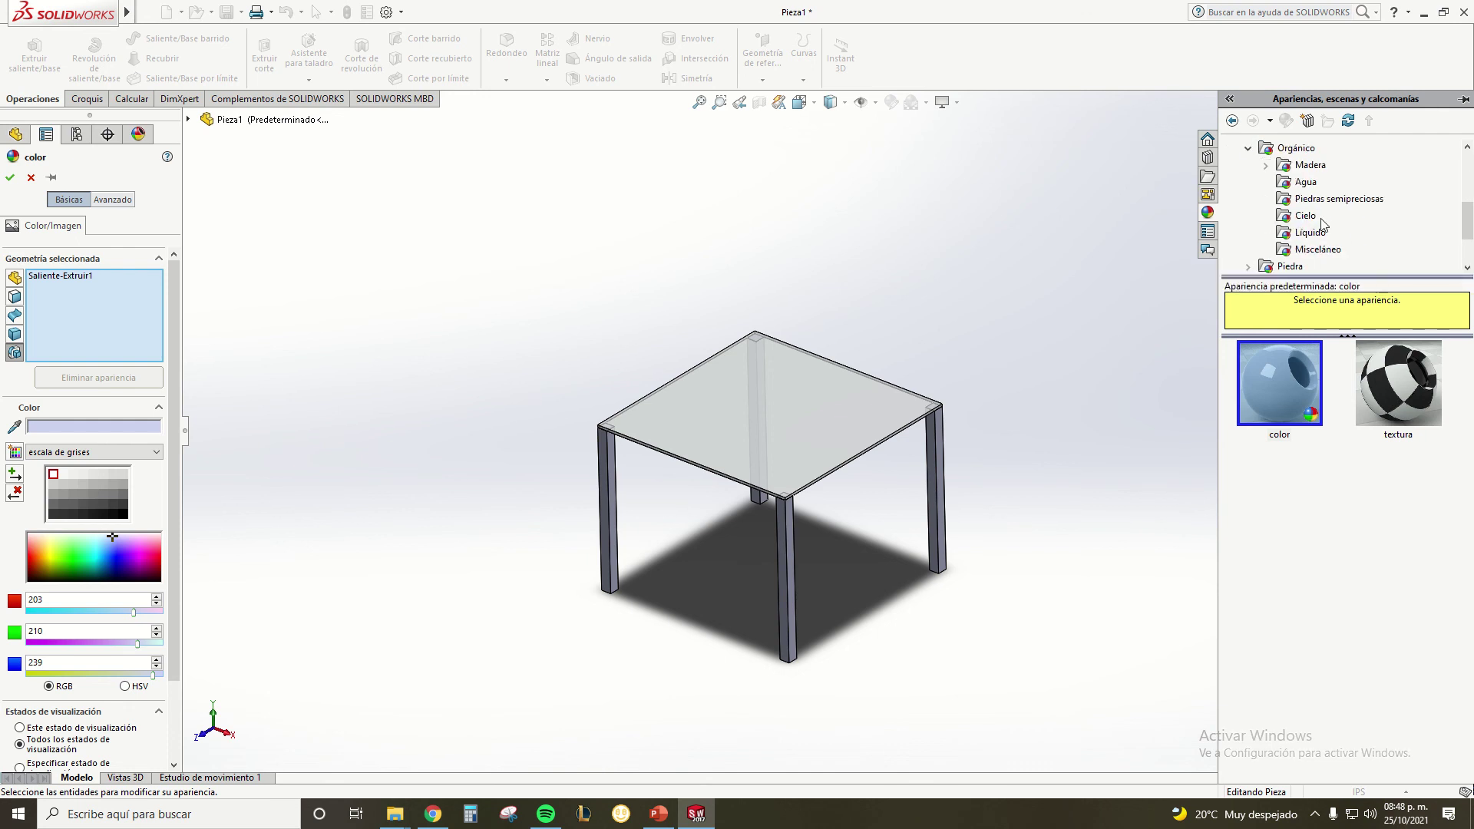
{"action": "left_click", "coordinate": [1266, 165]}
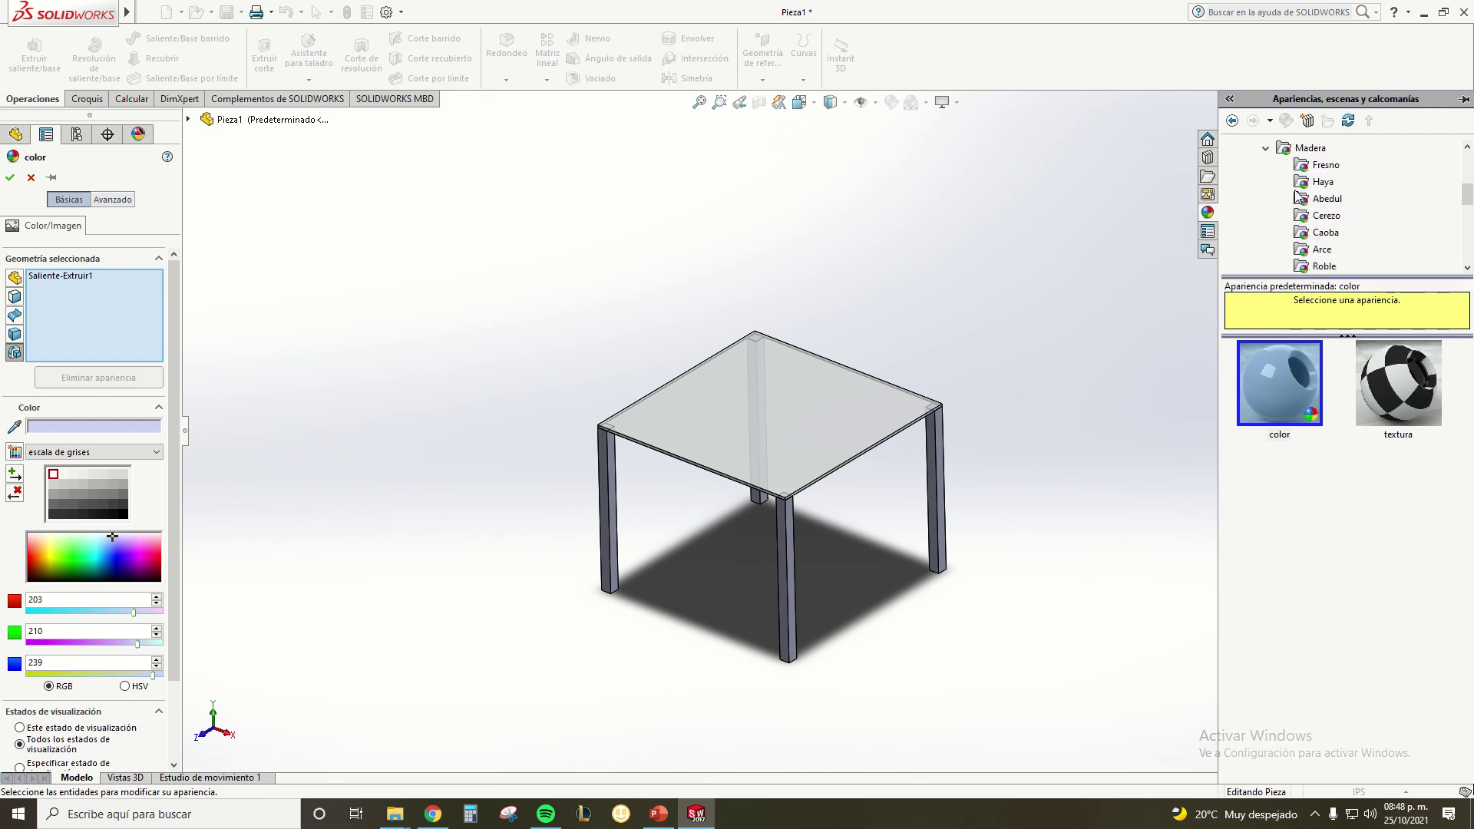
Apply pino amarillo barnizado from the Pino appearances to the legs
{"action": "scroll", "coordinate": [1336, 189], "scroll_direction": "down", "scroll_amount": 1}
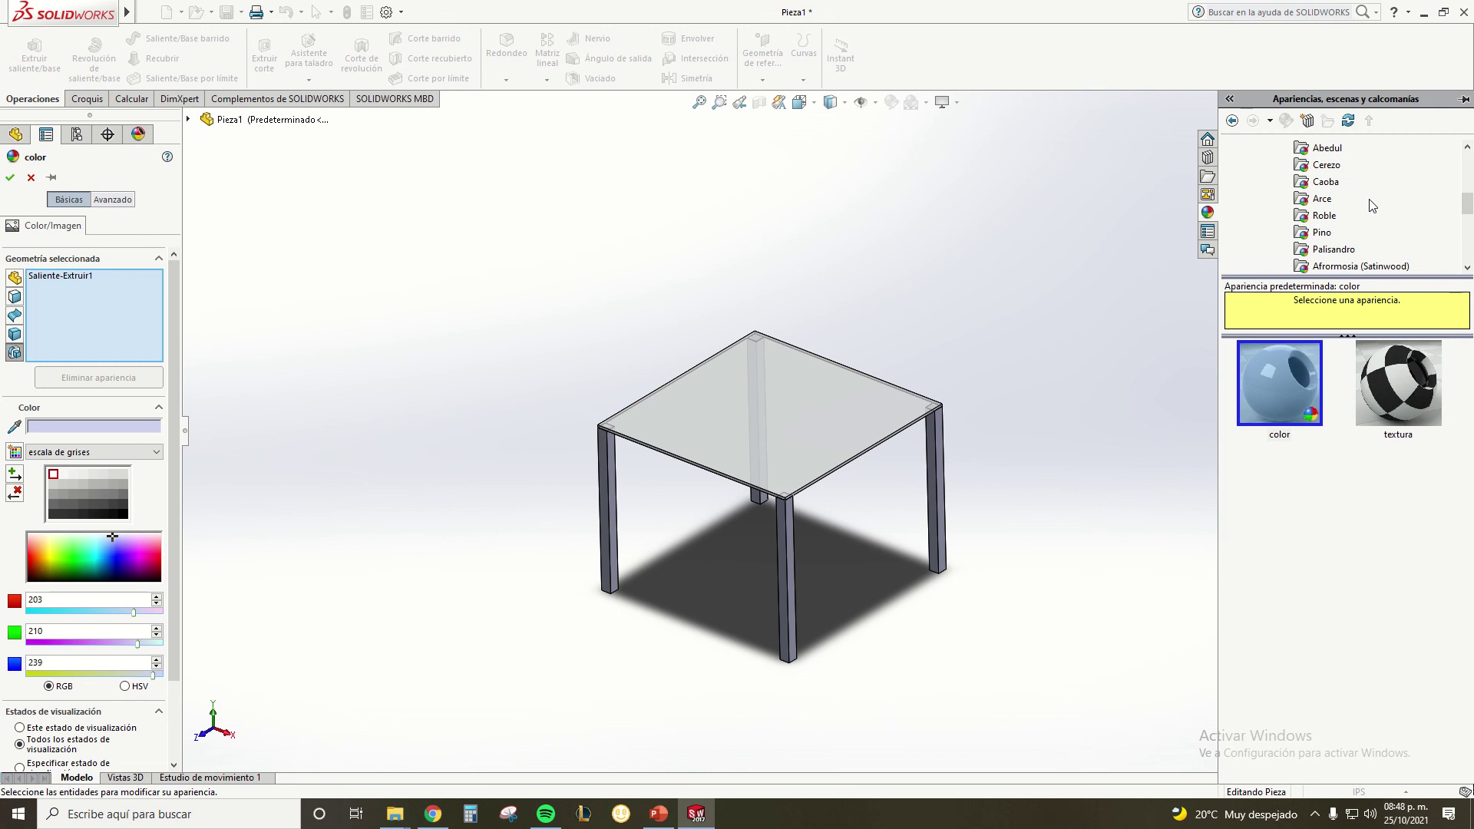
{"action": "scroll", "coordinate": [1371, 206], "scroll_direction": "up", "scroll_amount": 1}
{"action": "scroll", "coordinate": [1351, 248], "scroll_direction": "down", "scroll_amount": 1}
{"action": "left_click", "coordinate": [1322, 233]}
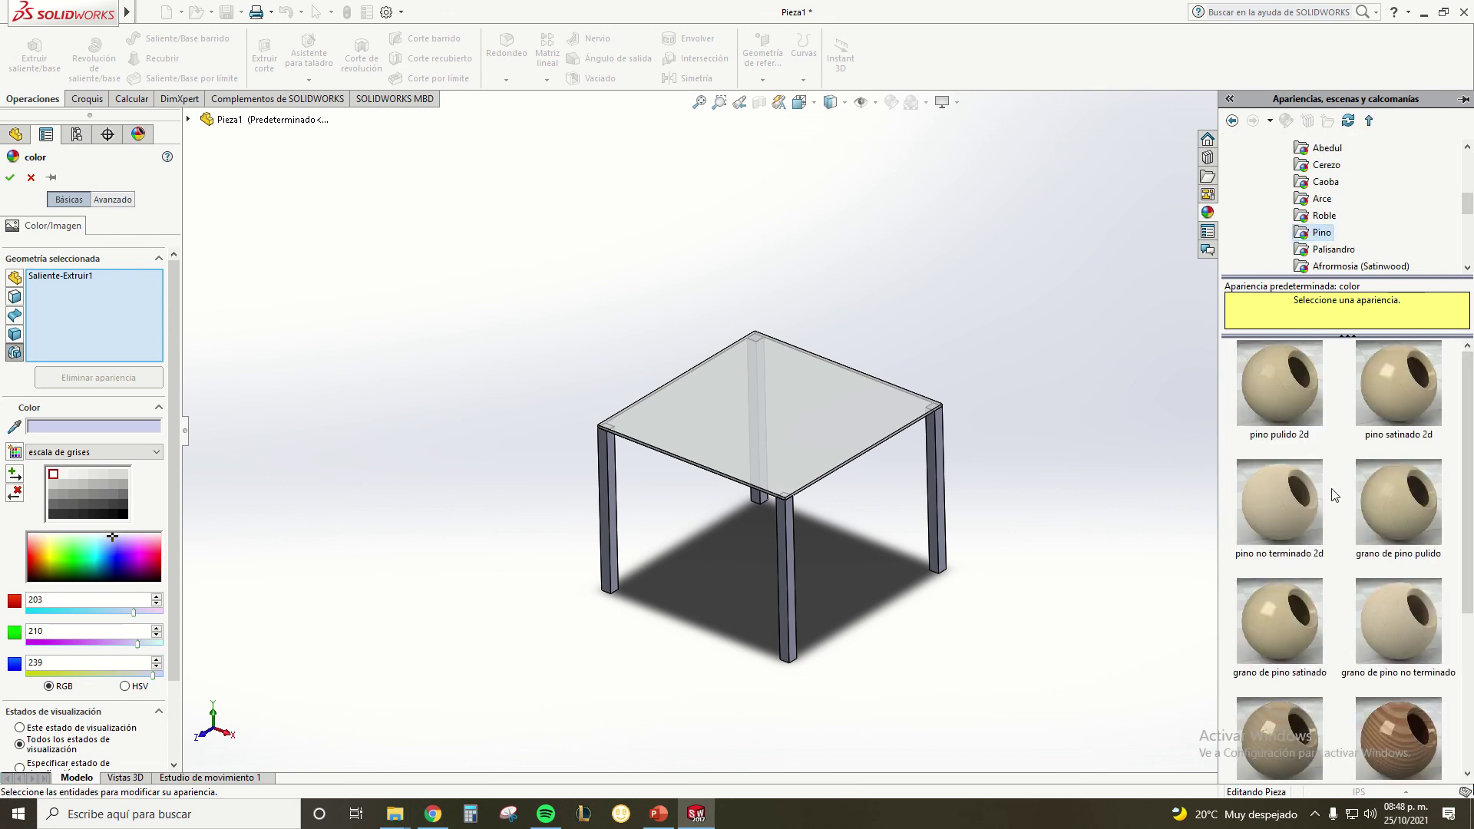
{"action": "scroll", "coordinate": [1344, 530], "scroll_direction": "down", "scroll_amount": 2}
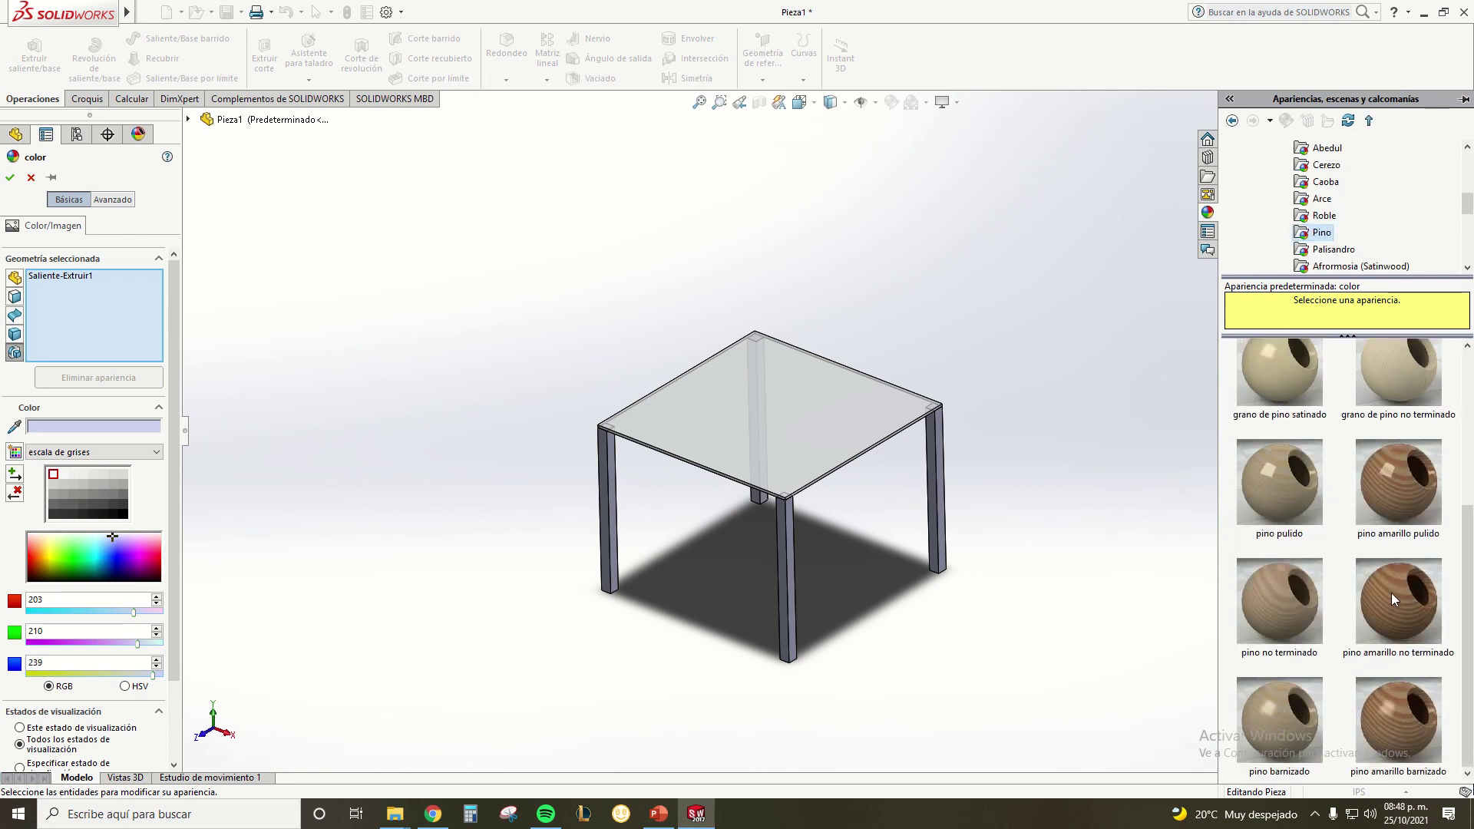
{"action": "left_click", "coordinate": [1398, 716]}
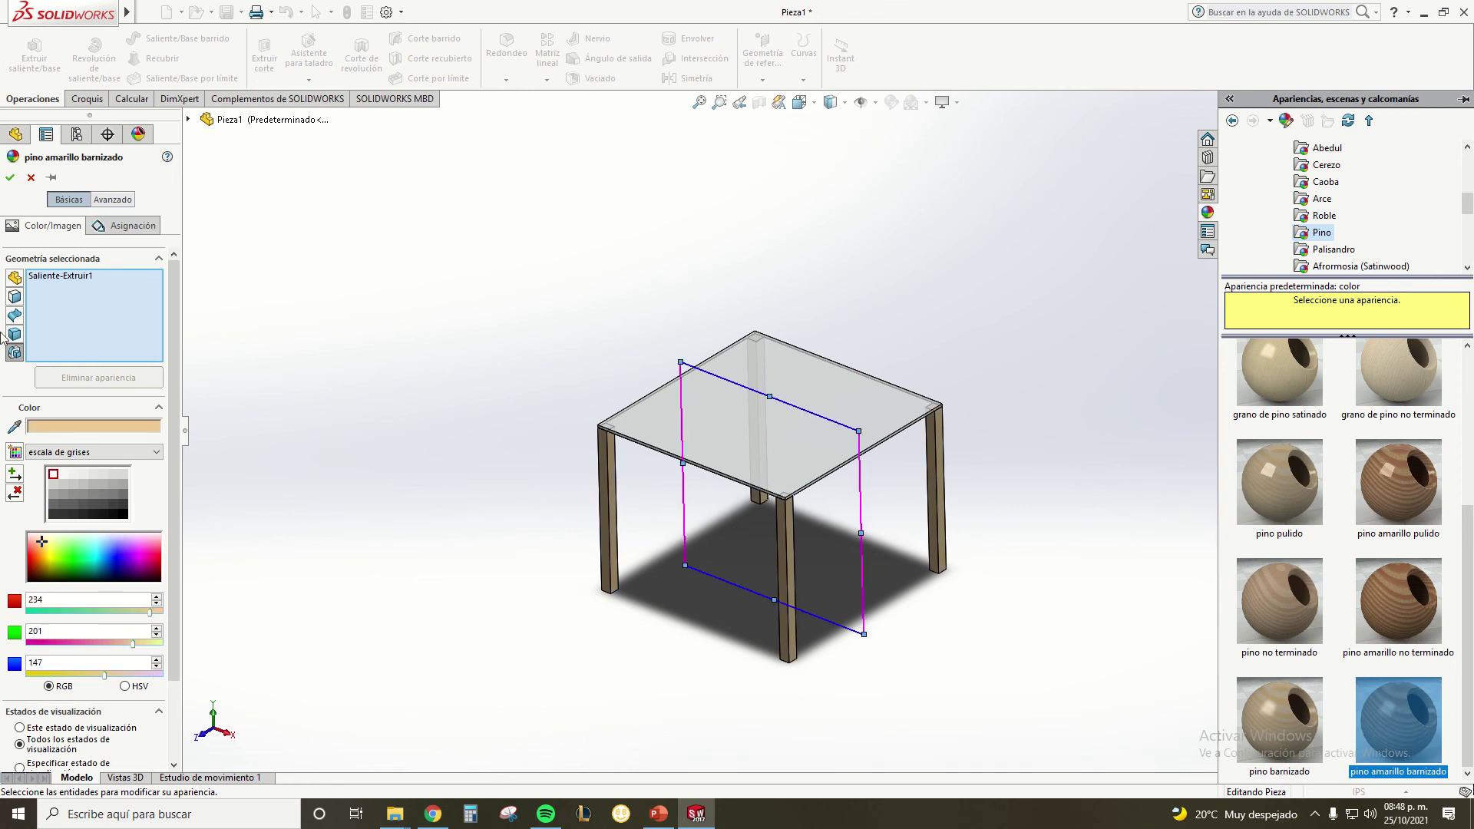
{"action": "left_click", "coordinate": [10, 177]}
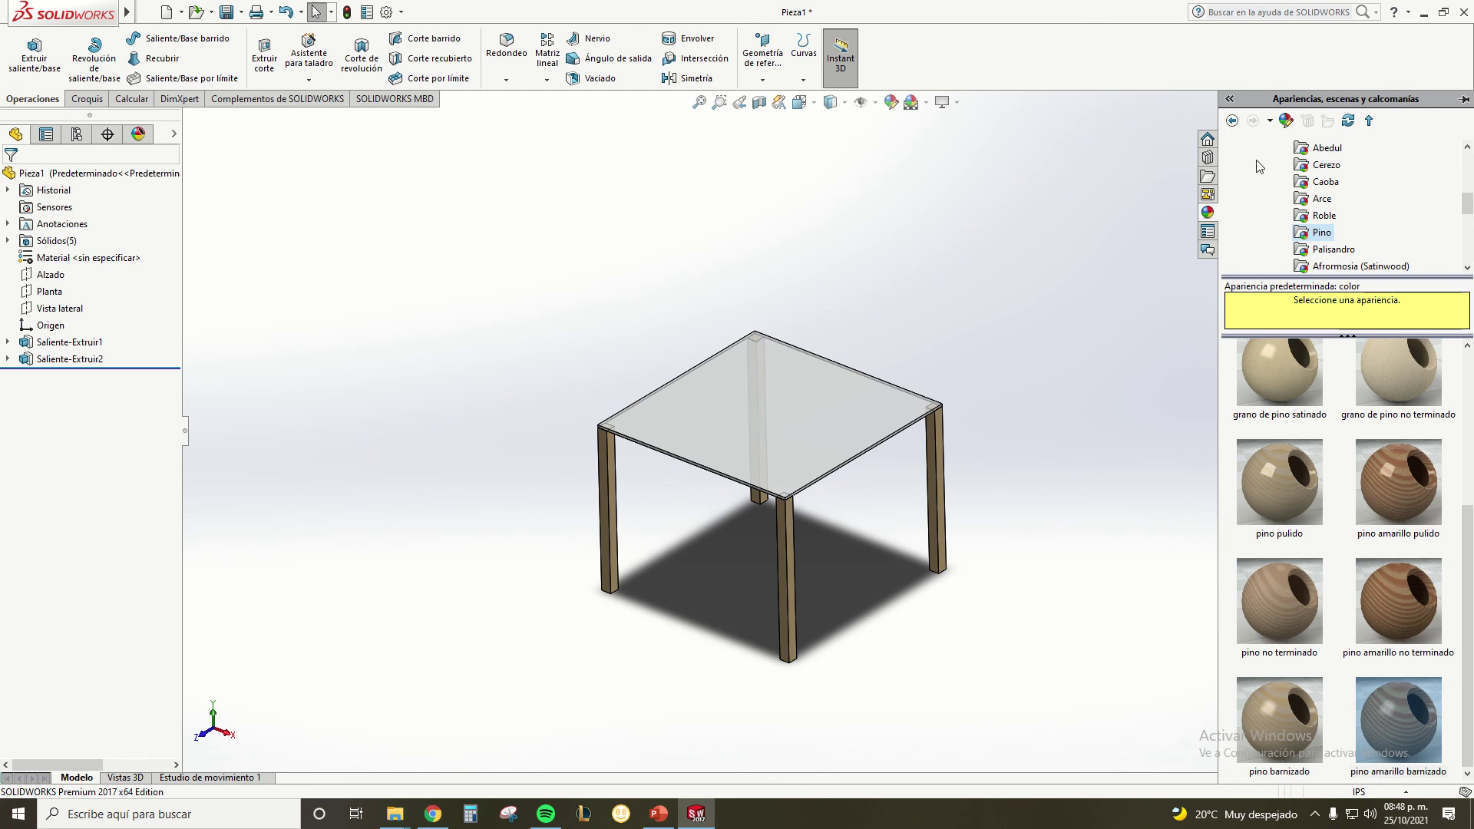
{"action": "left_click", "coordinate": [1084, 244]}
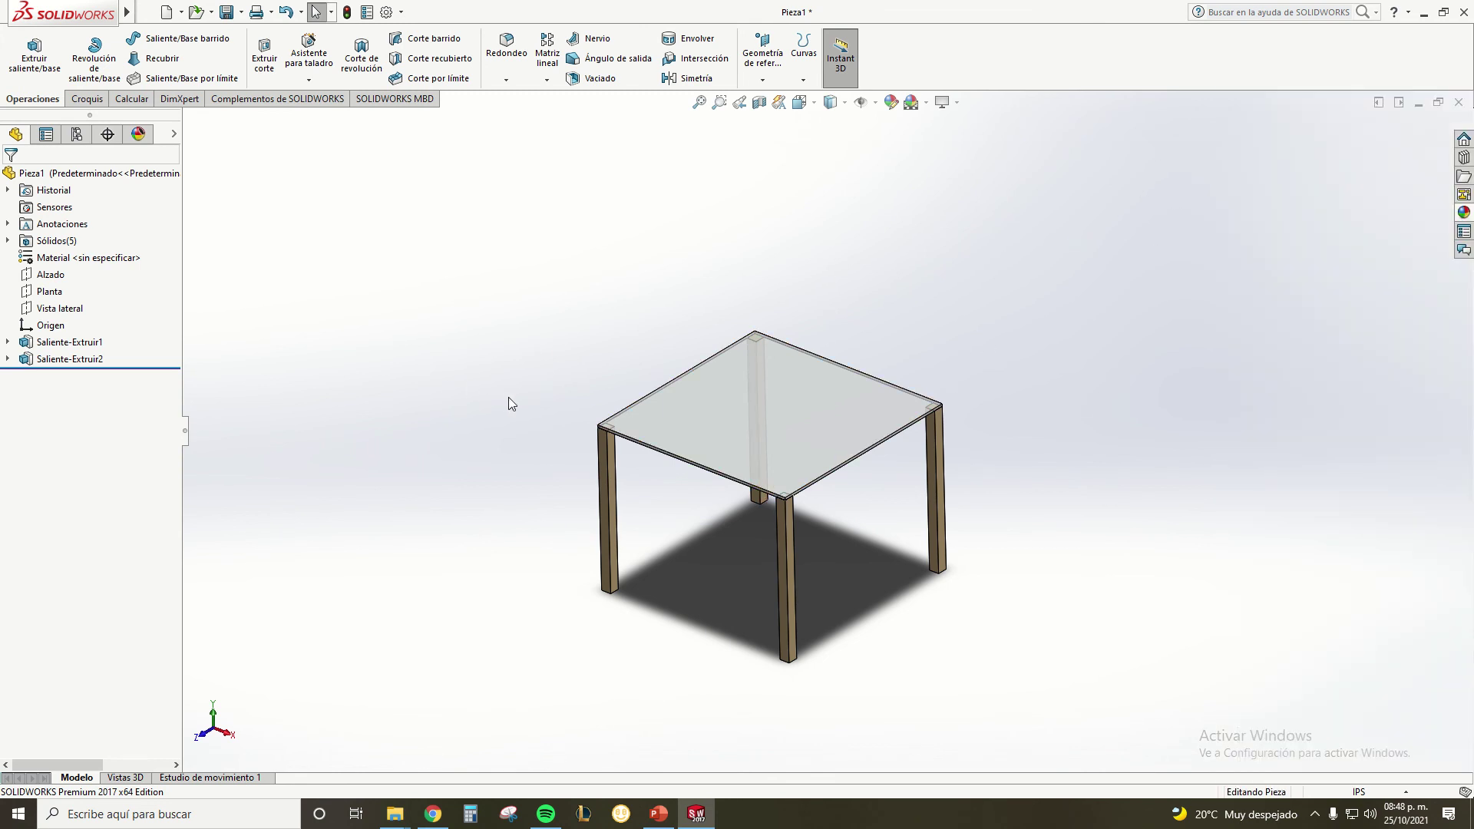
Enable the PhotoView 360 add-in and launch a render preview, skipping the perspective prompt
{"action": "left_click", "coordinate": [292, 102]}
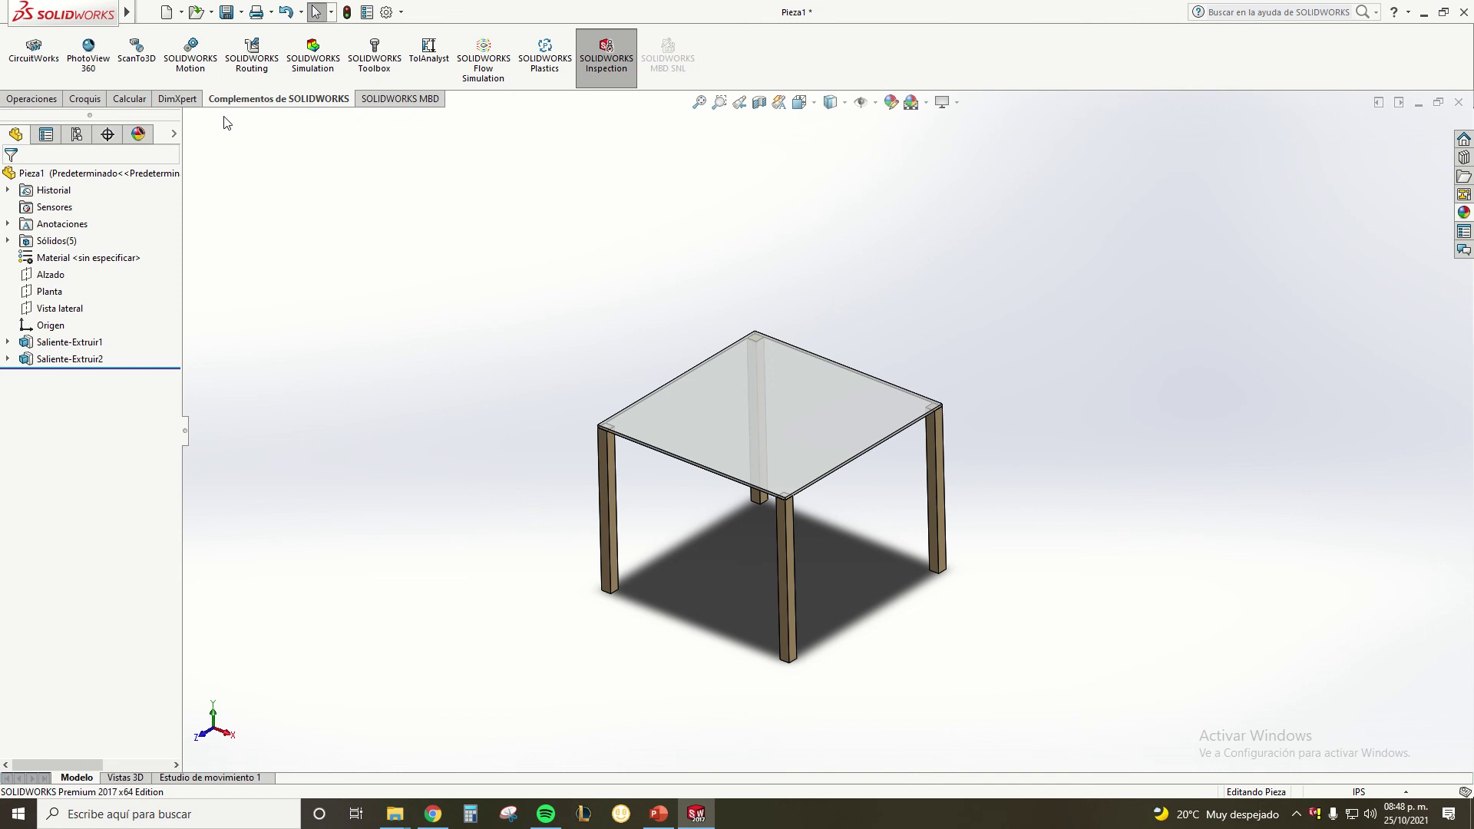
{"action": "left_click", "coordinate": [96, 67]}
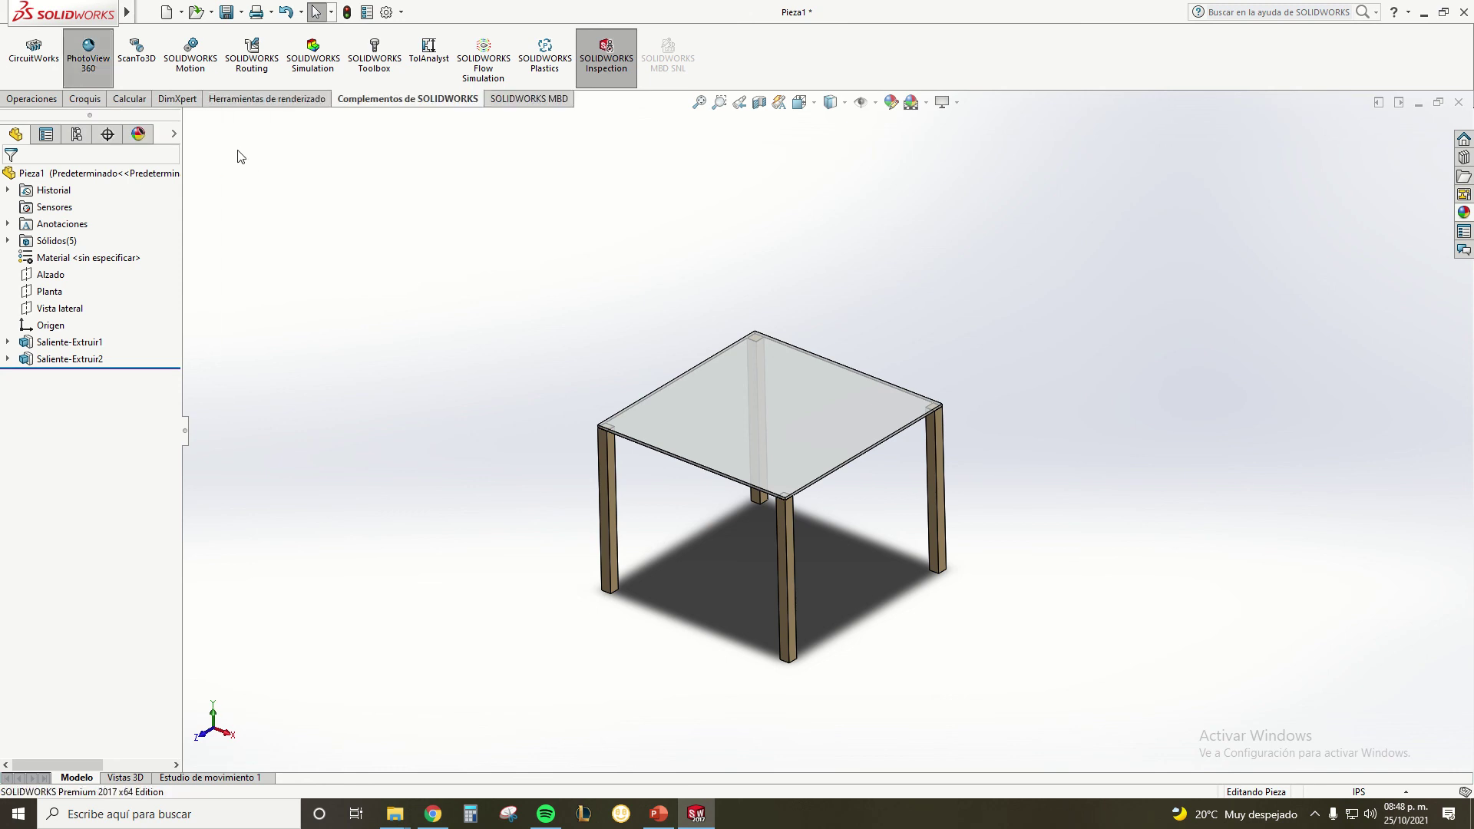
{"action": "left_click", "coordinate": [274, 100]}
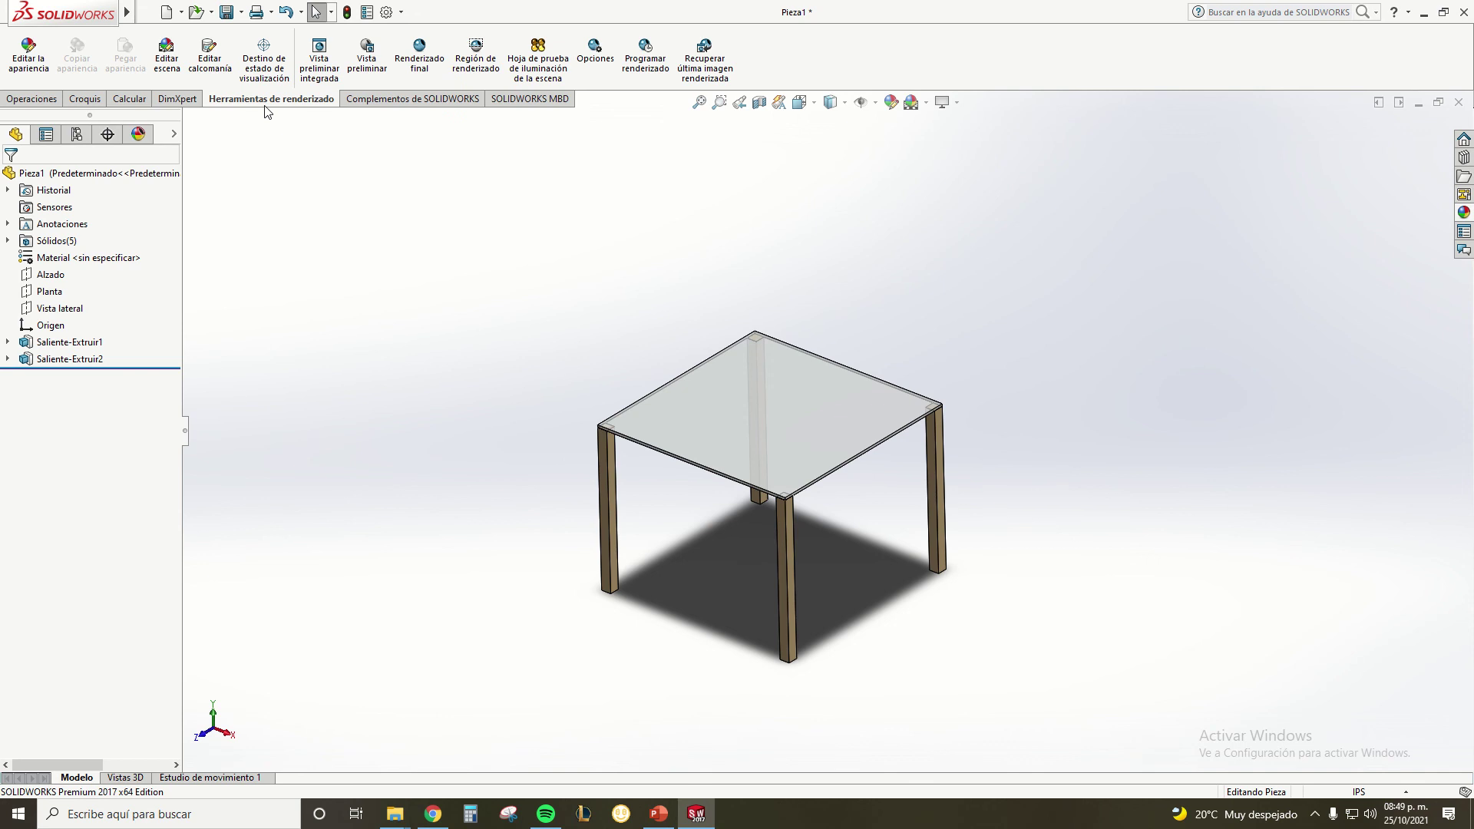
{"action": "left_click", "coordinate": [367, 50]}
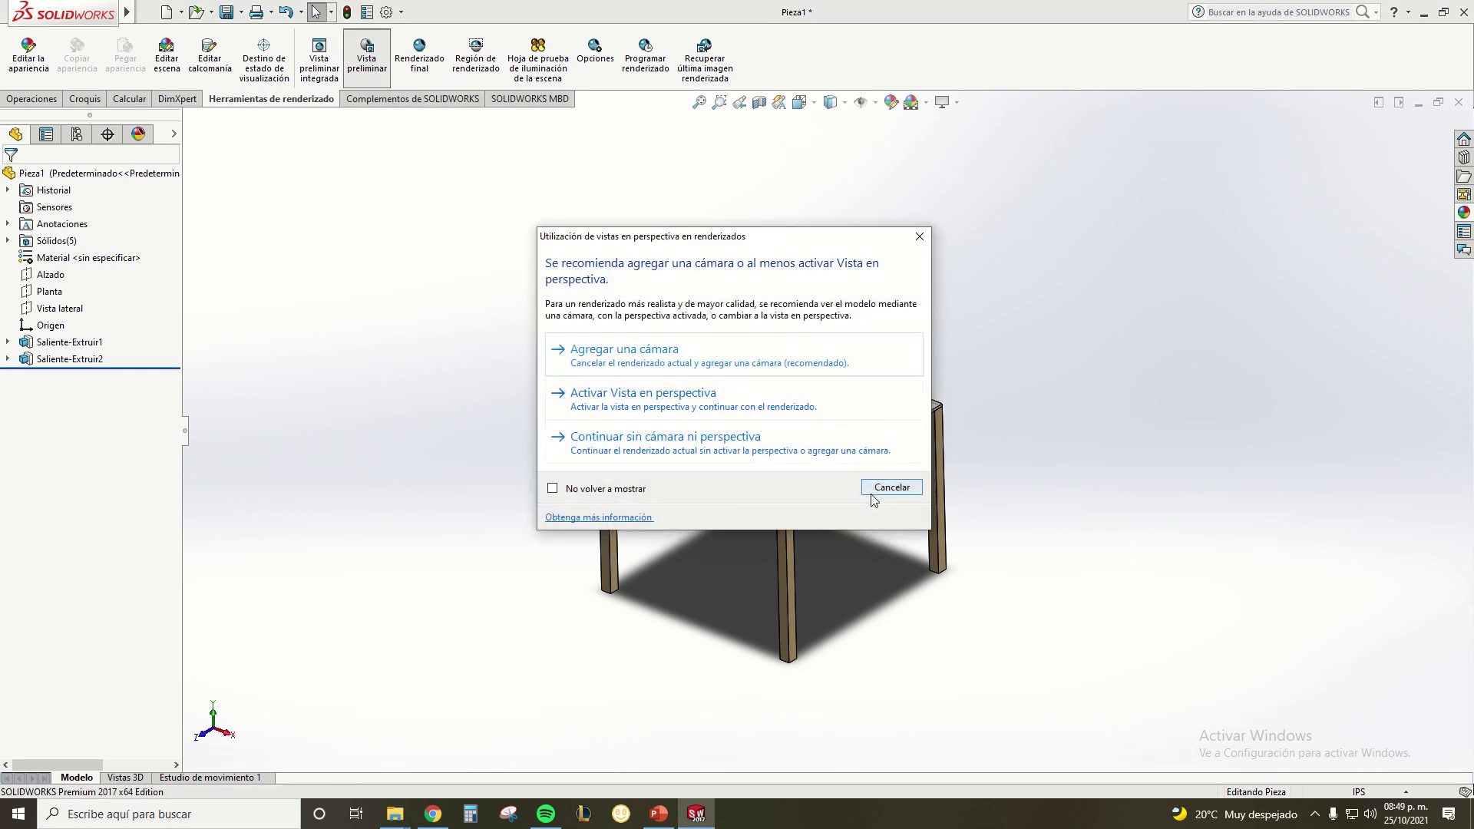
{"action": "left_click", "coordinate": [883, 491]}
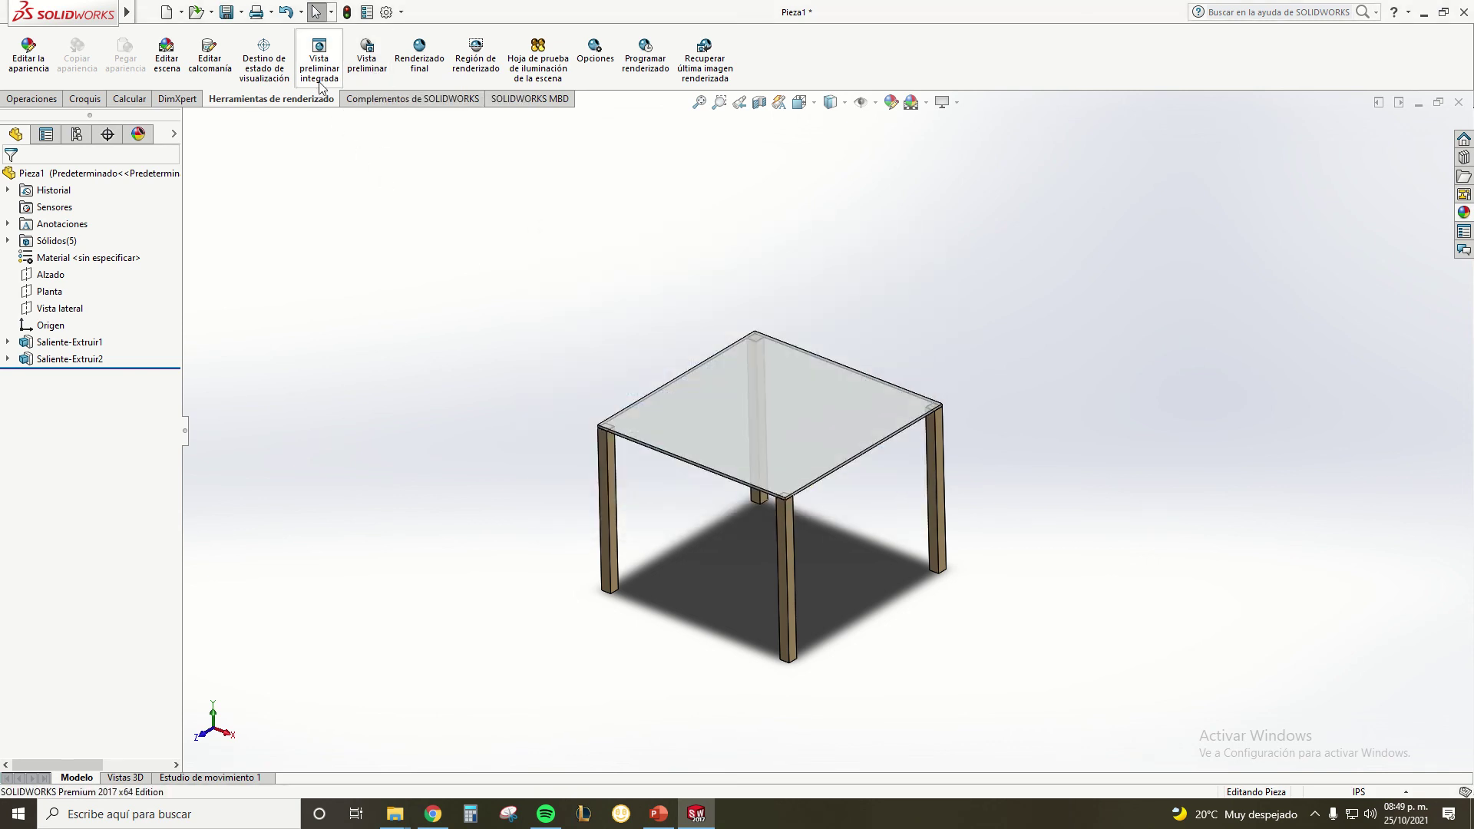
{"action": "left_click", "coordinate": [369, 65]}
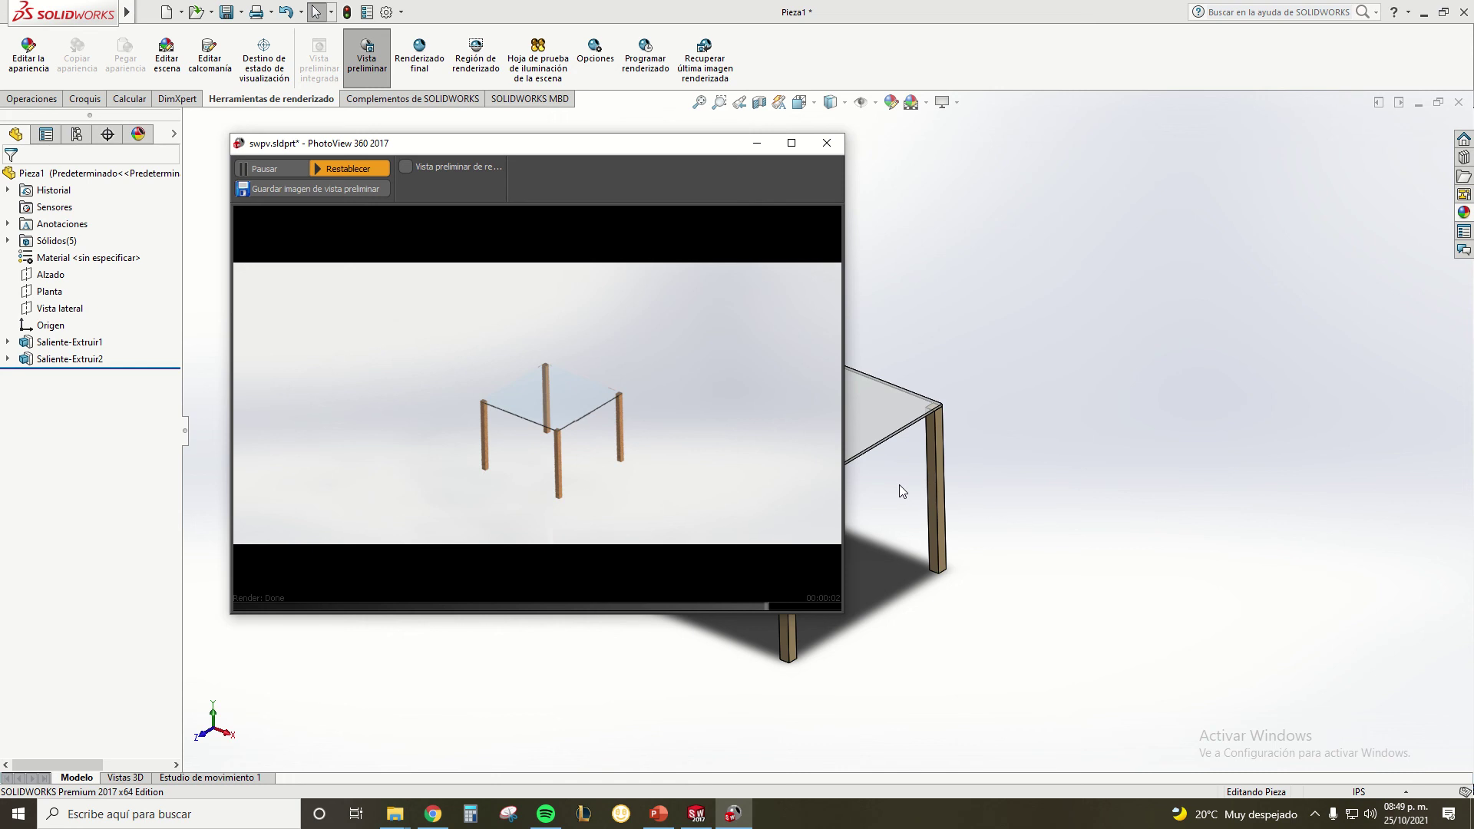
Zoom in and out on the table while the PhotoView preview updates
{"action": "scroll", "coordinate": [886, 491], "scroll_direction": "down", "scroll_amount": 2}
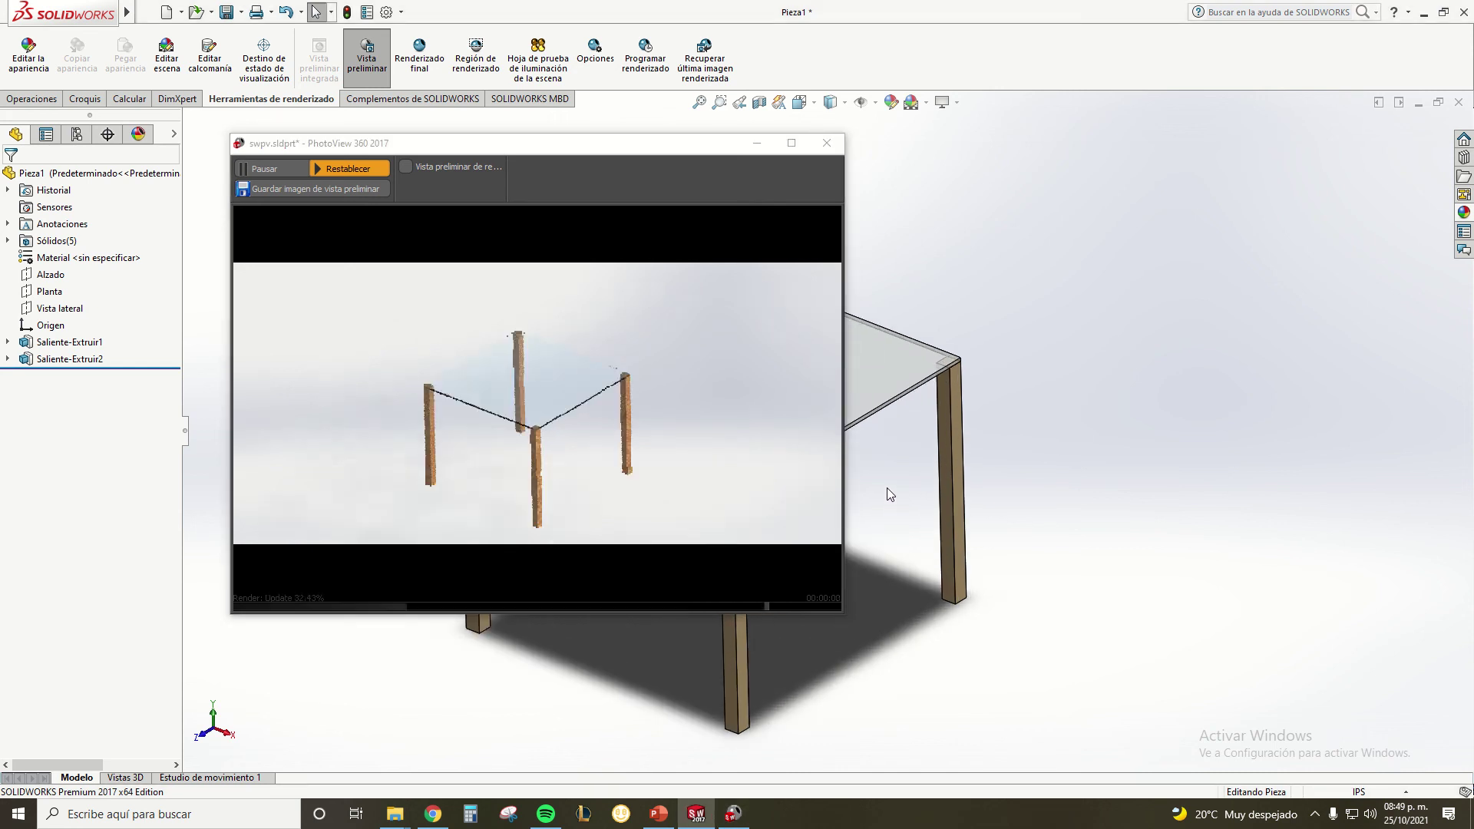
{"action": "scroll", "coordinate": [886, 495], "scroll_direction": "down", "scroll_amount": 3}
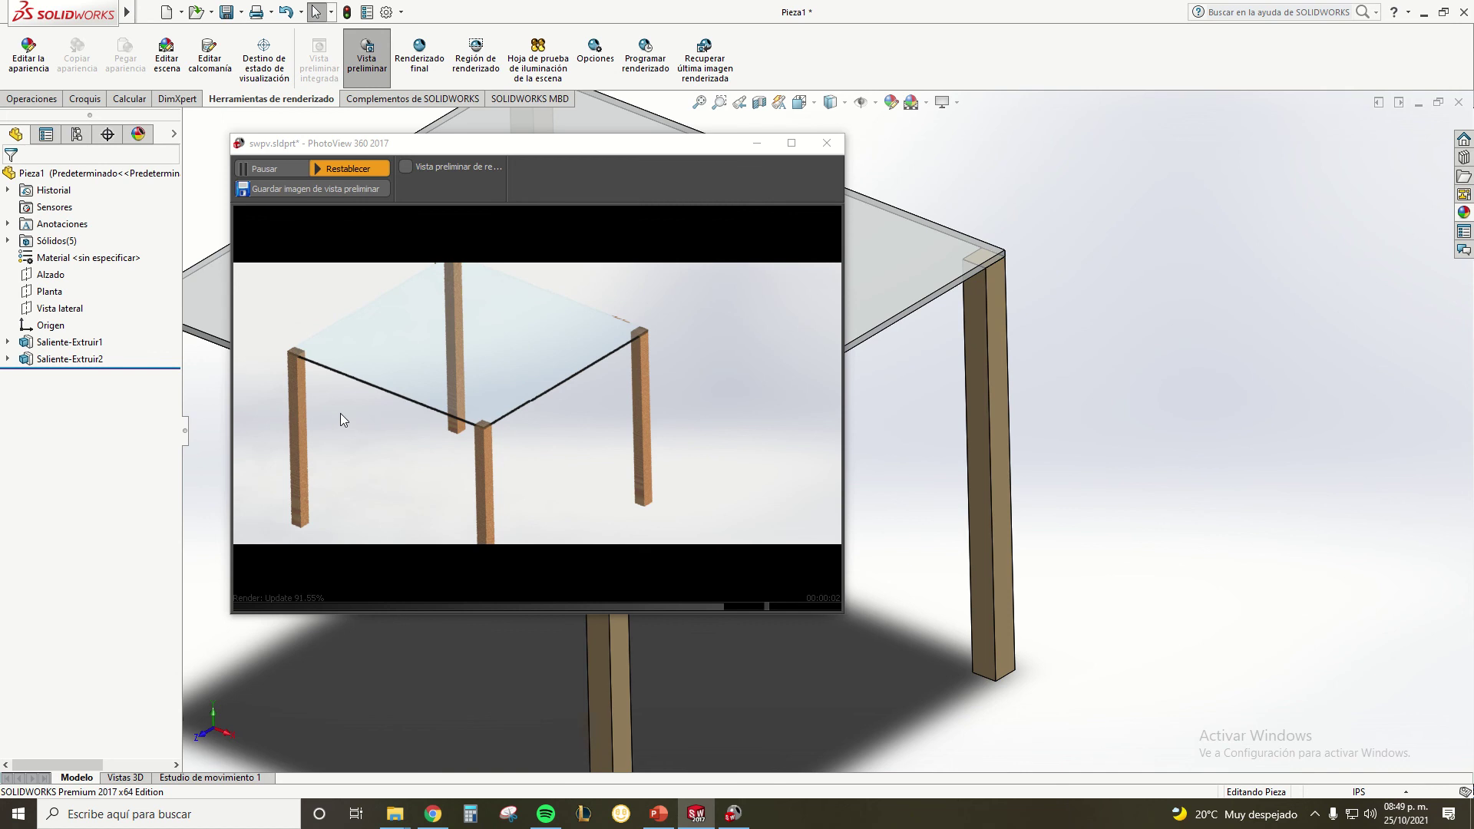
{"action": "scroll", "coordinate": [911, 450], "scroll_direction": "down", "scroll_amount": 2}
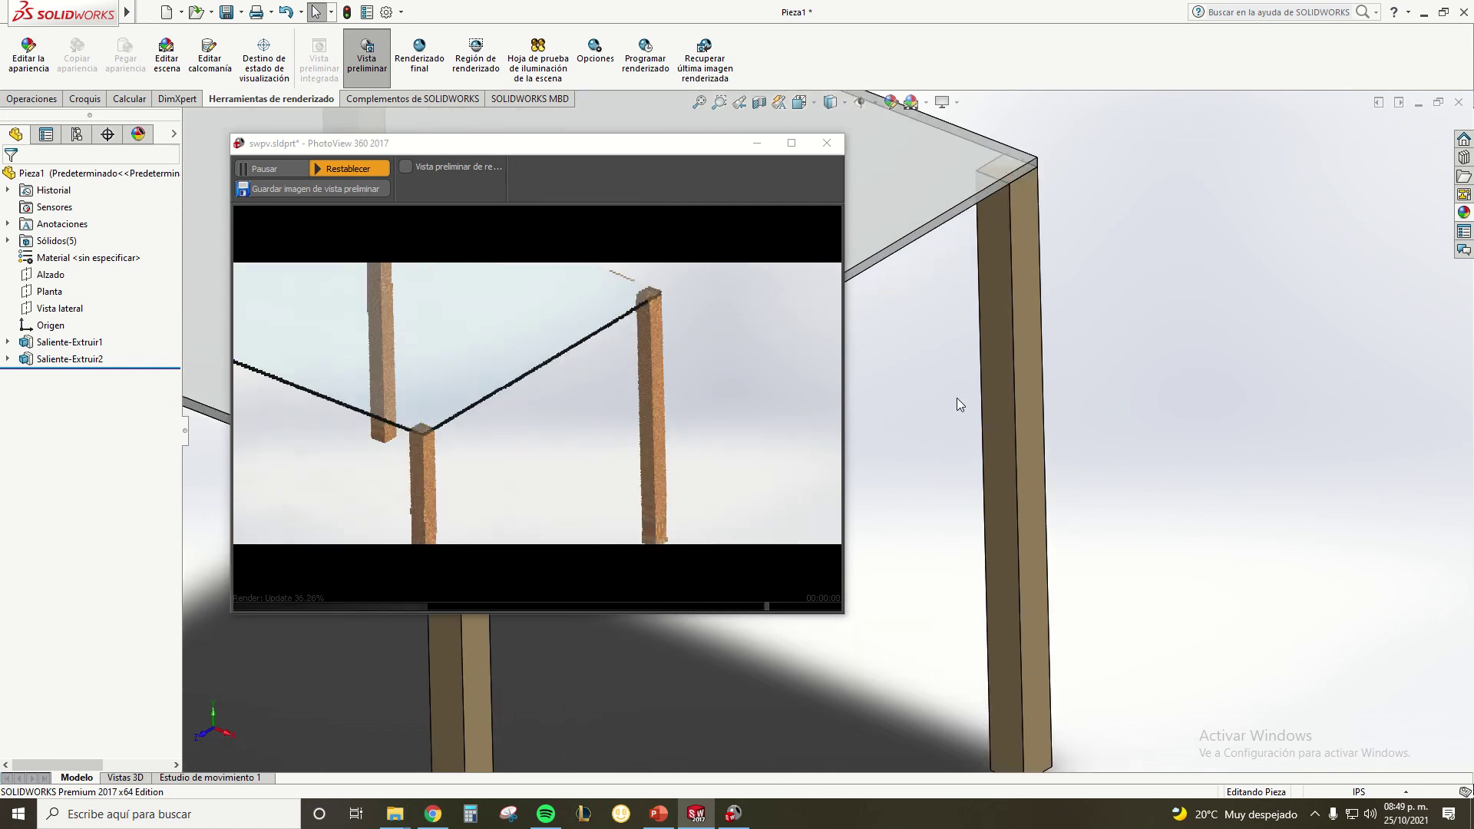
{"action": "scroll", "coordinate": [956, 398], "scroll_direction": "down", "scroll_amount": 1}
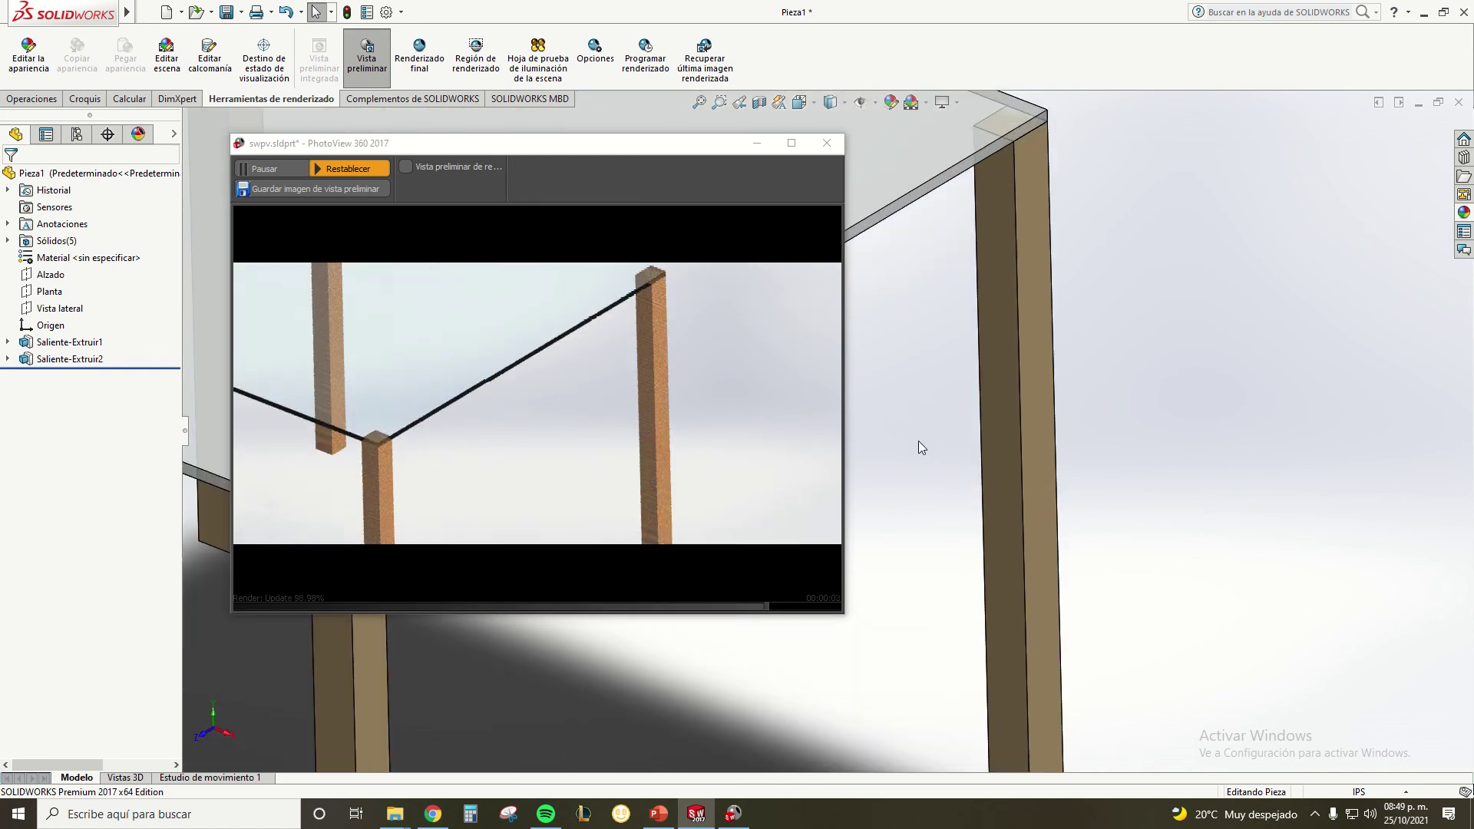
{"action": "scroll", "coordinate": [919, 441], "scroll_direction": "up", "scroll_amount": 3}
{"action": "scroll", "coordinate": [918, 440], "scroll_direction": "up", "scroll_amount": 1}
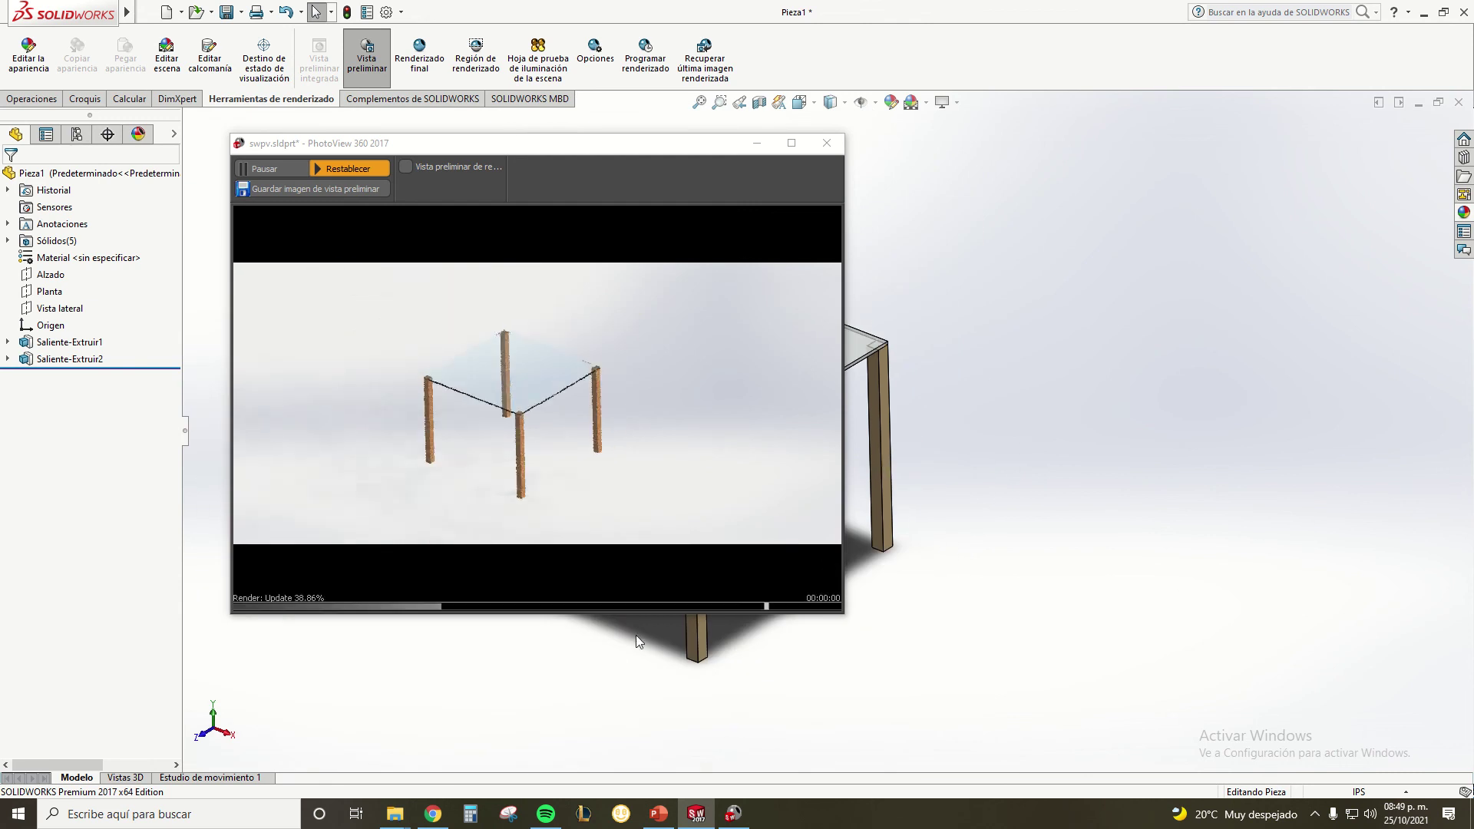
Orbit the table, then close the preview window and the crash report notice
{"action": "left_click_drag", "start_coordinate": [597, 150], "coordinate": [409, 166]}
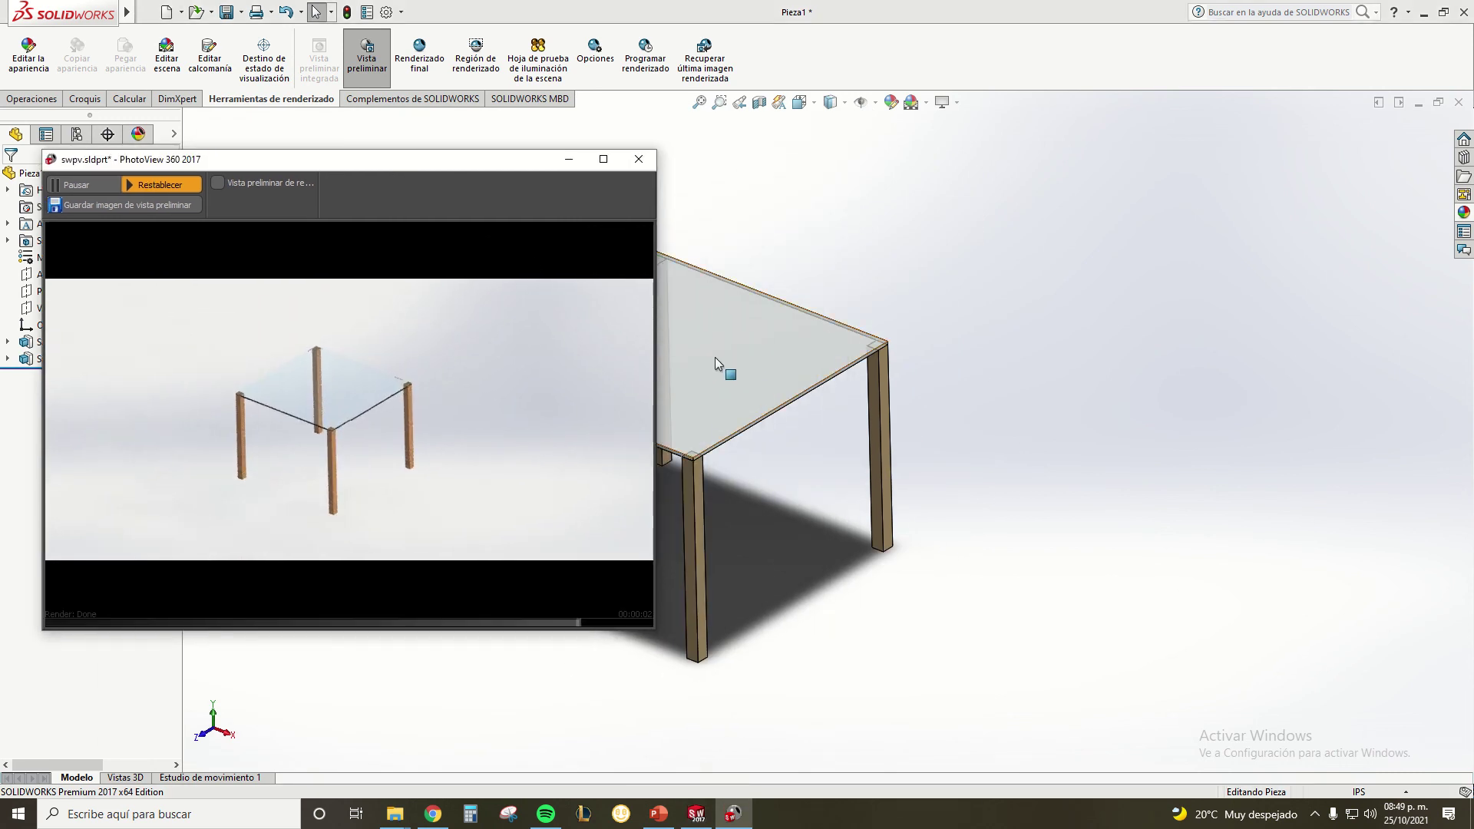
{"action": "mouse_move", "coordinate": [691, 357]}
{"action": "middle_mouse_down"}
{"action": "mouse_move", "coordinate": [726, 334]}
{"action": "mouse_move", "coordinate": [688, 390]}
{"action": "middle_mouse_up"}
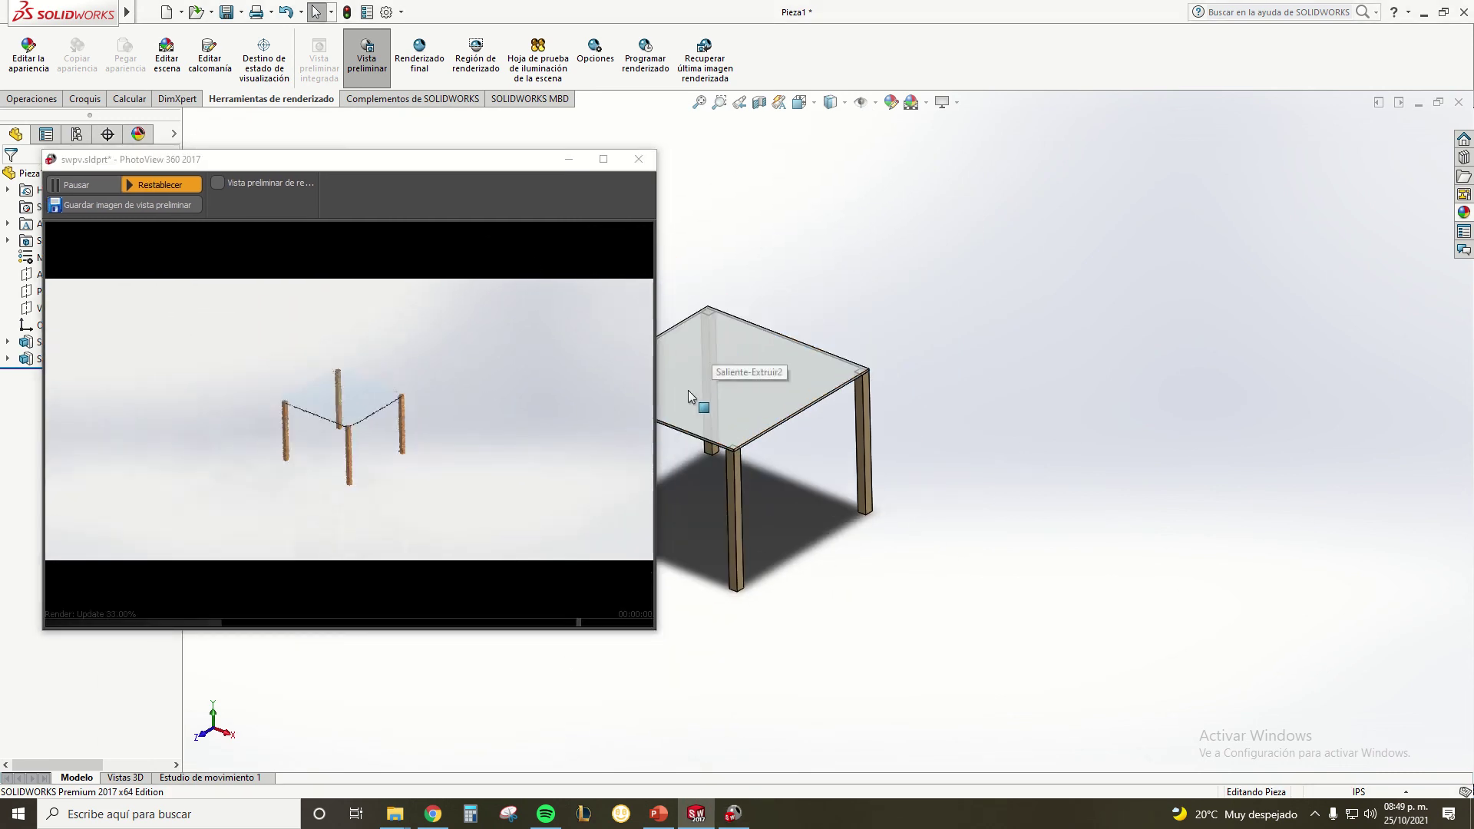
{"action": "scroll", "coordinate": [688, 390], "scroll_direction": "down", "scroll_amount": 1}
{"action": "scroll", "coordinate": [695, 372], "scroll_direction": "down", "scroll_amount": 1}
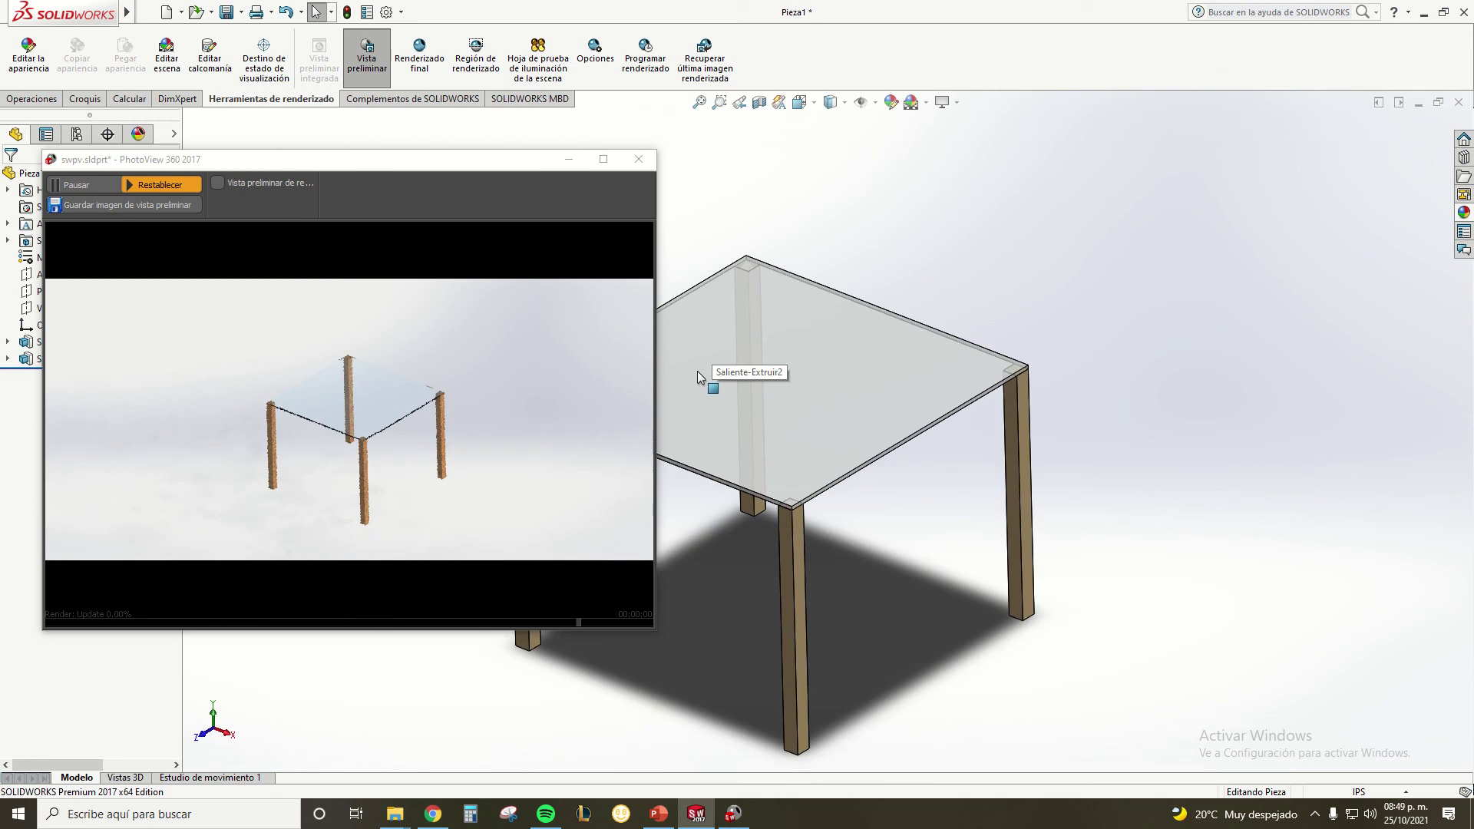
{"action": "left_click", "coordinate": [632, 163]}
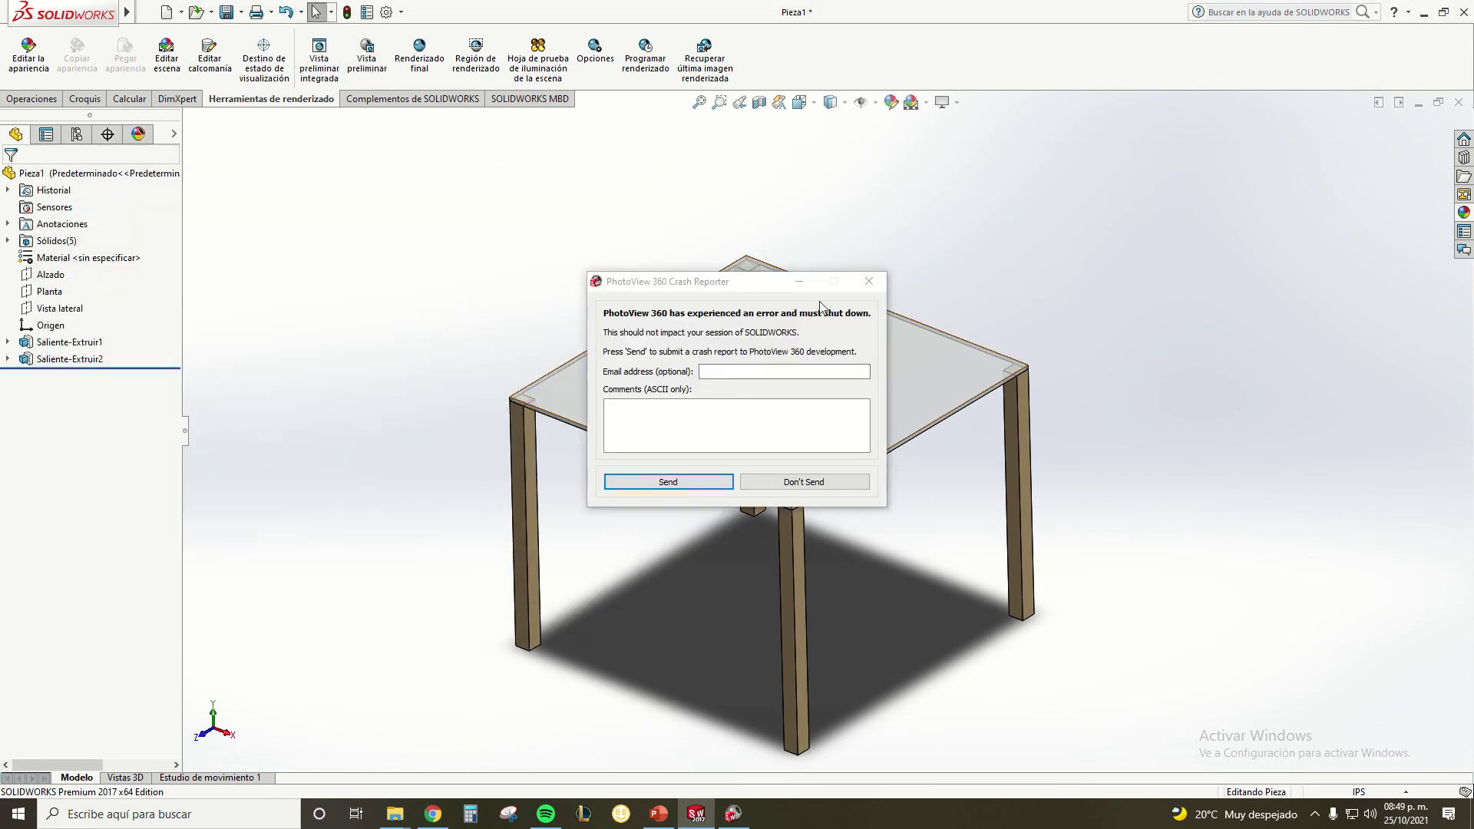
{"action": "left_click", "coordinate": [876, 289]}
{"action": "right_click", "coordinate": [806, 416]}
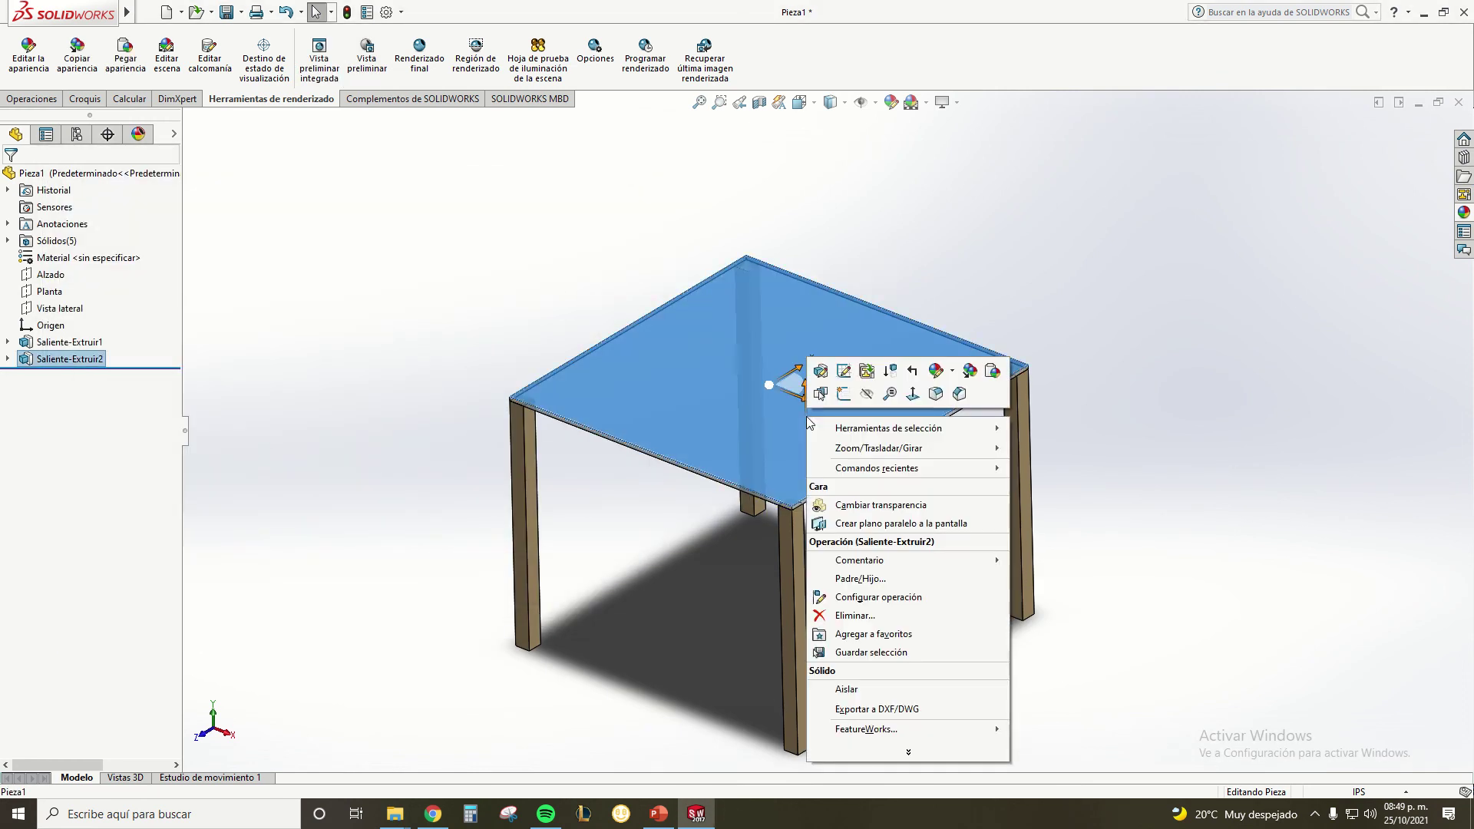
{"action": "left_click", "coordinate": [953, 372]}
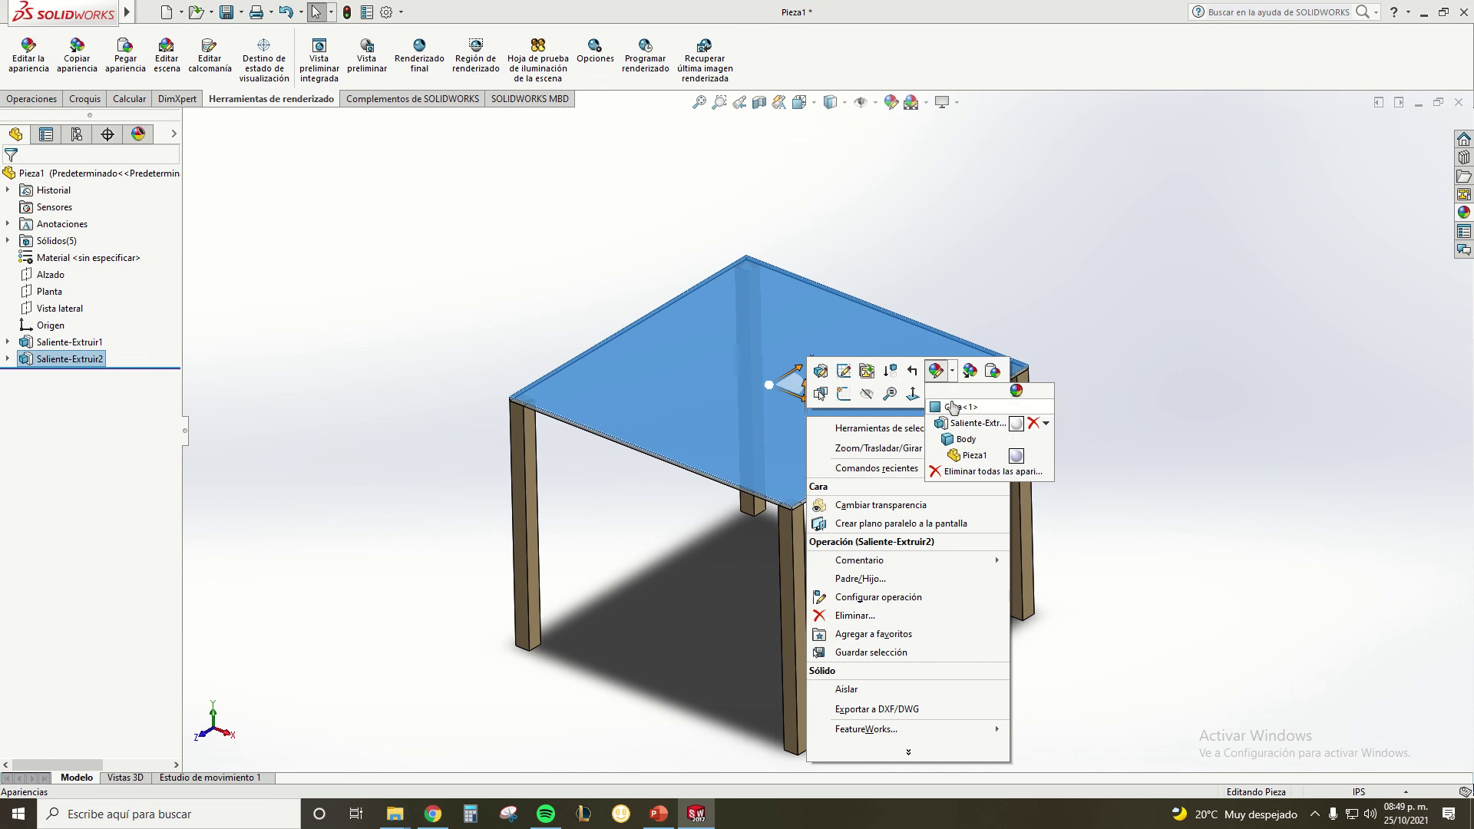
{"action": "left_click", "coordinate": [977, 429]}
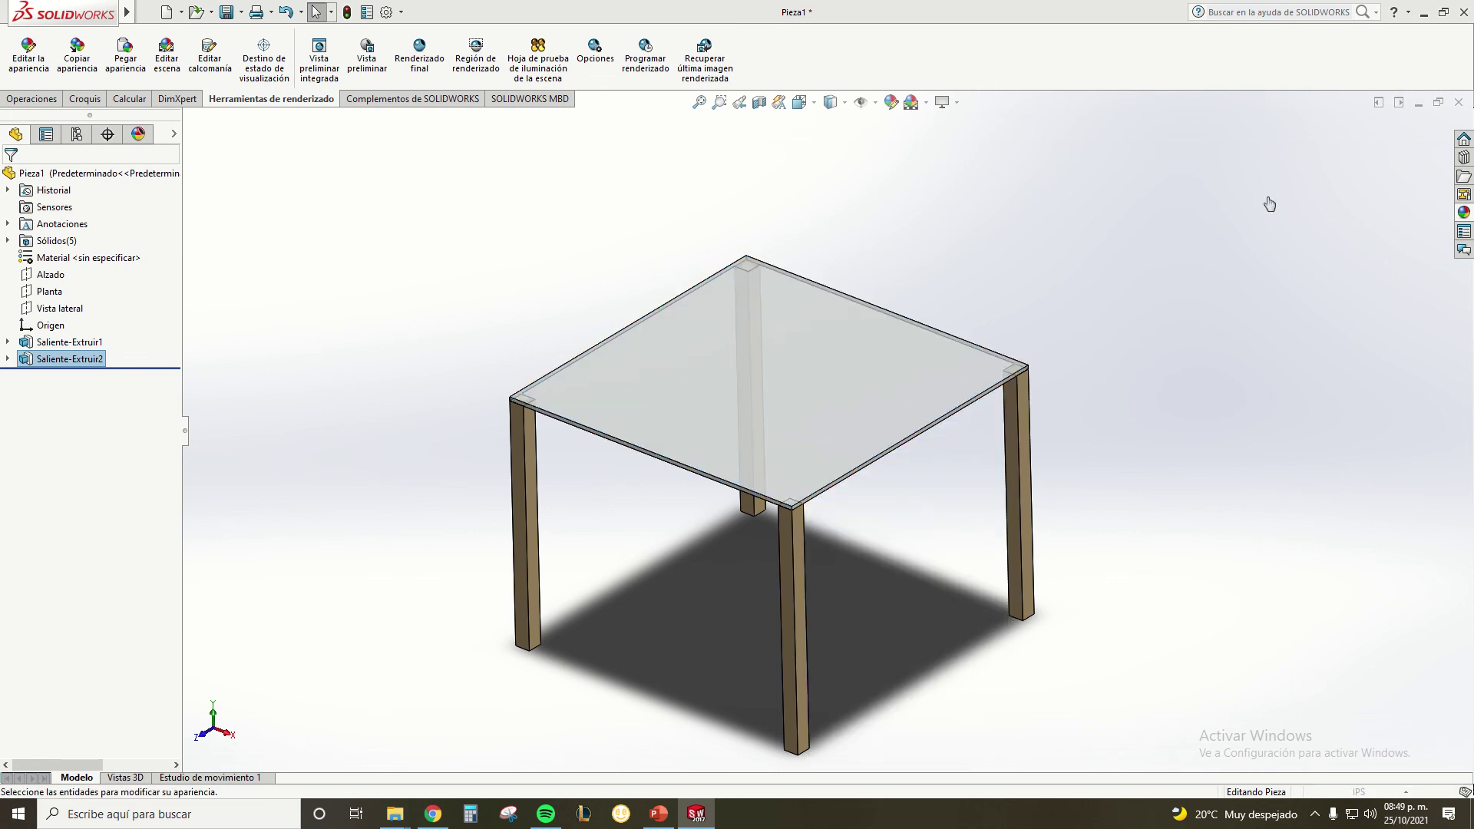
{"action": "scroll", "coordinate": [1269, 211], "scroll_direction": "up", "scroll_amount": 1}
{"action": "scroll", "coordinate": [1263, 221], "scroll_direction": "up", "scroll_amount": 1}
{"action": "scroll", "coordinate": [1257, 232], "scroll_direction": "up", "scroll_amount": 1}
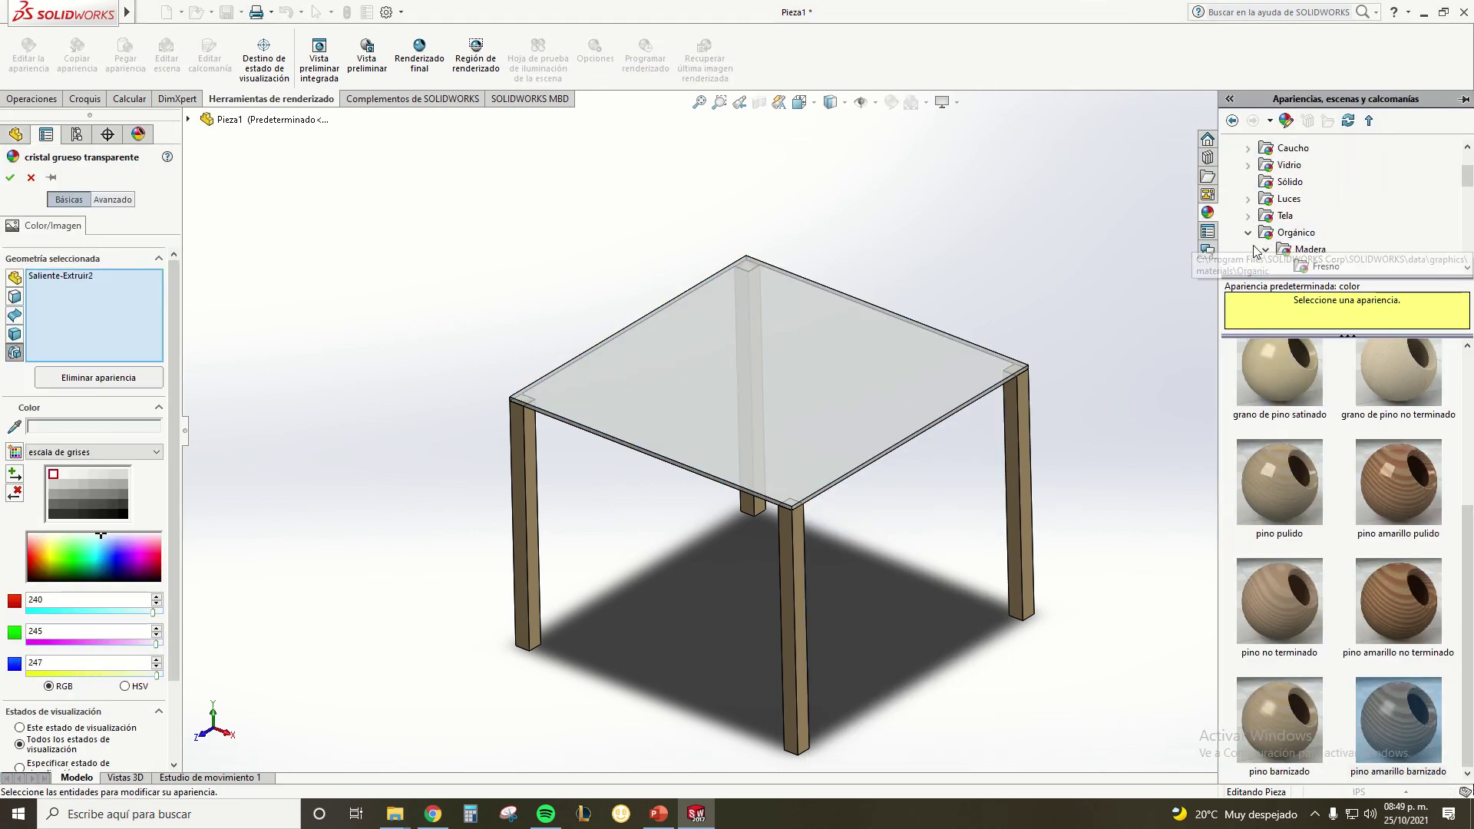
{"action": "left_click", "coordinate": [1263, 248]}
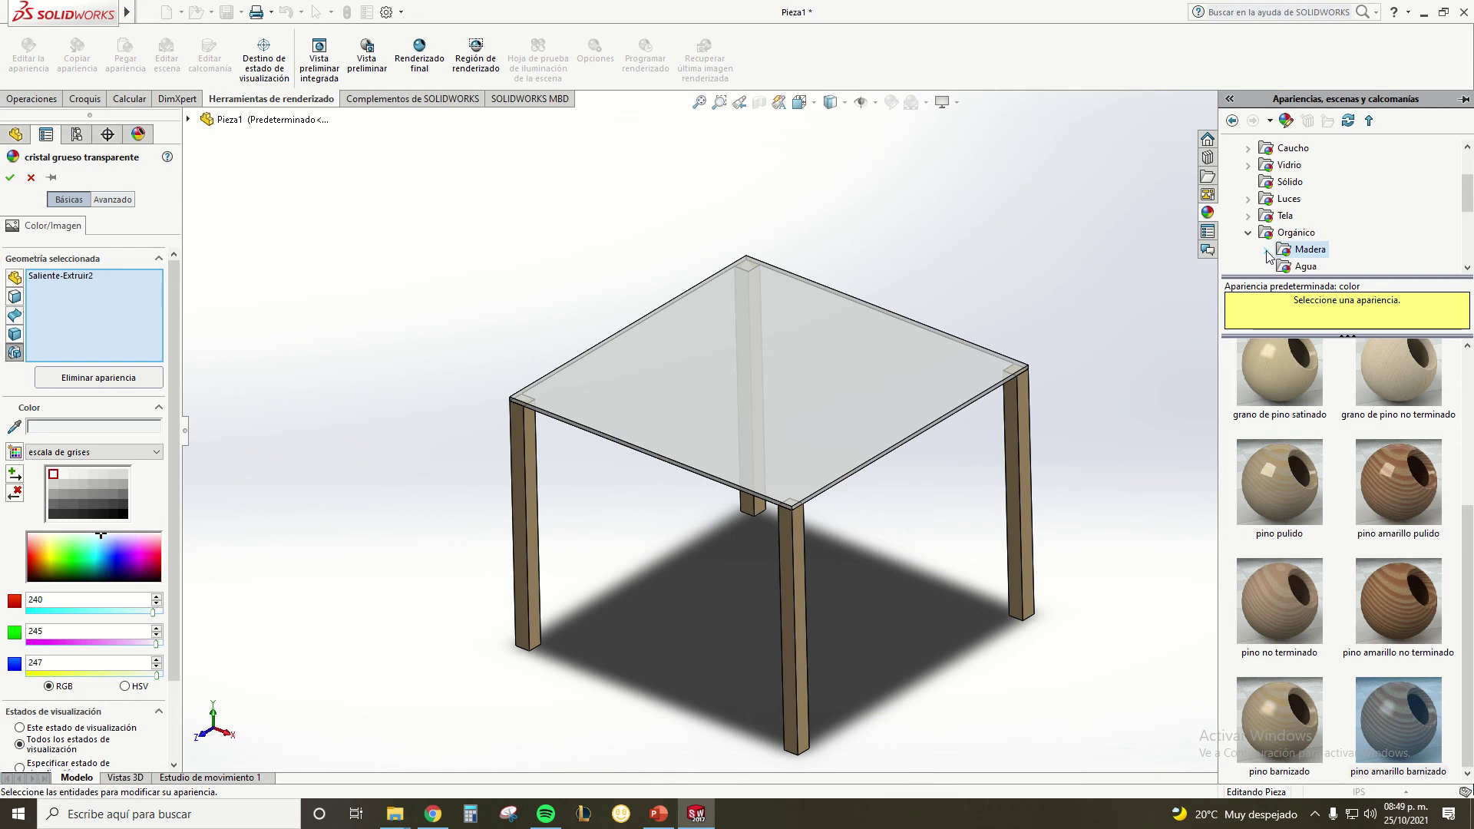
{"action": "scroll", "coordinate": [1343, 242], "scroll_direction": "down", "scroll_amount": 1}
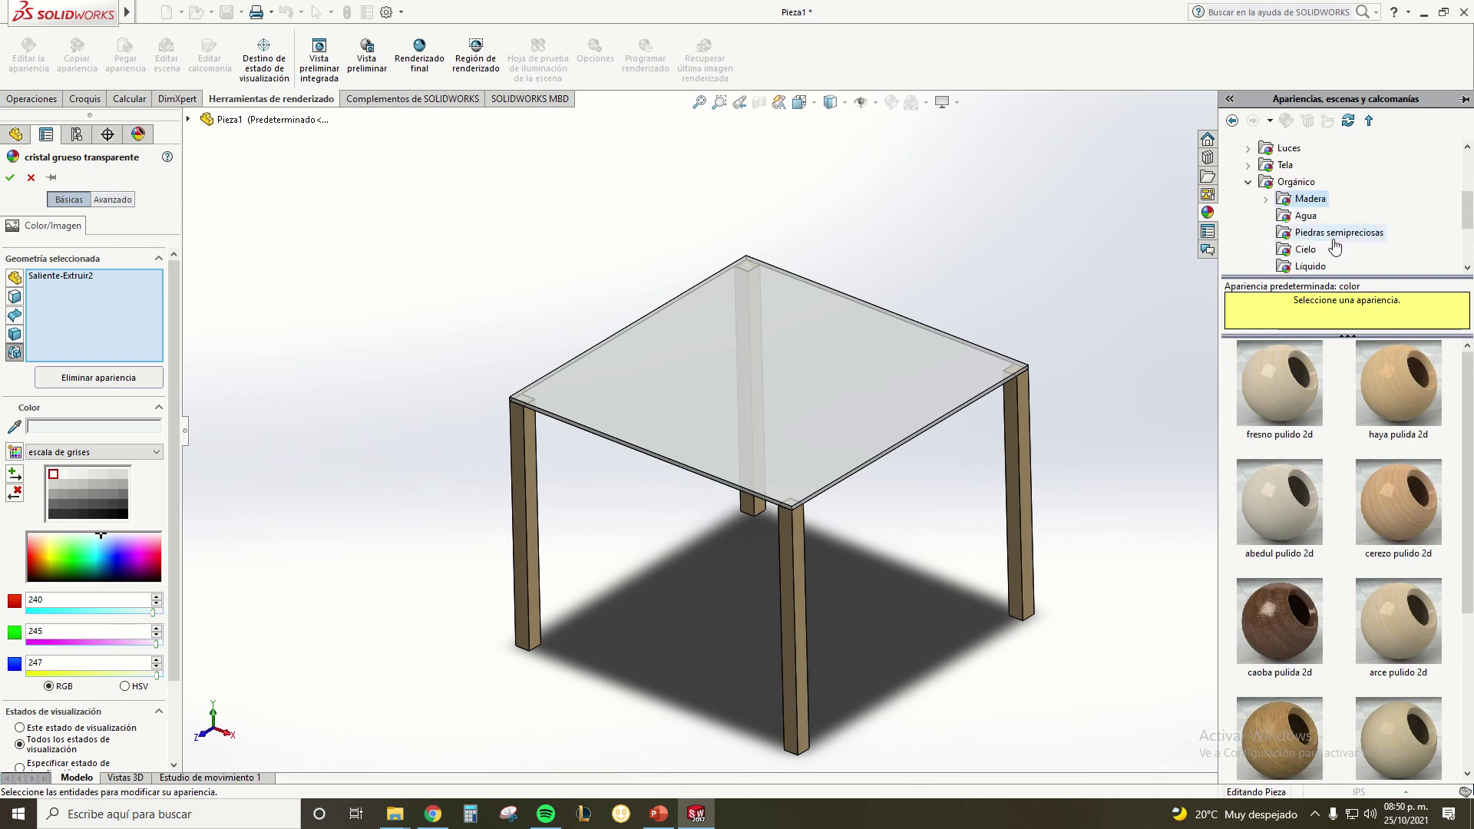
{"action": "scroll", "coordinate": [1365, 248], "scroll_direction": "up", "scroll_amount": 1}
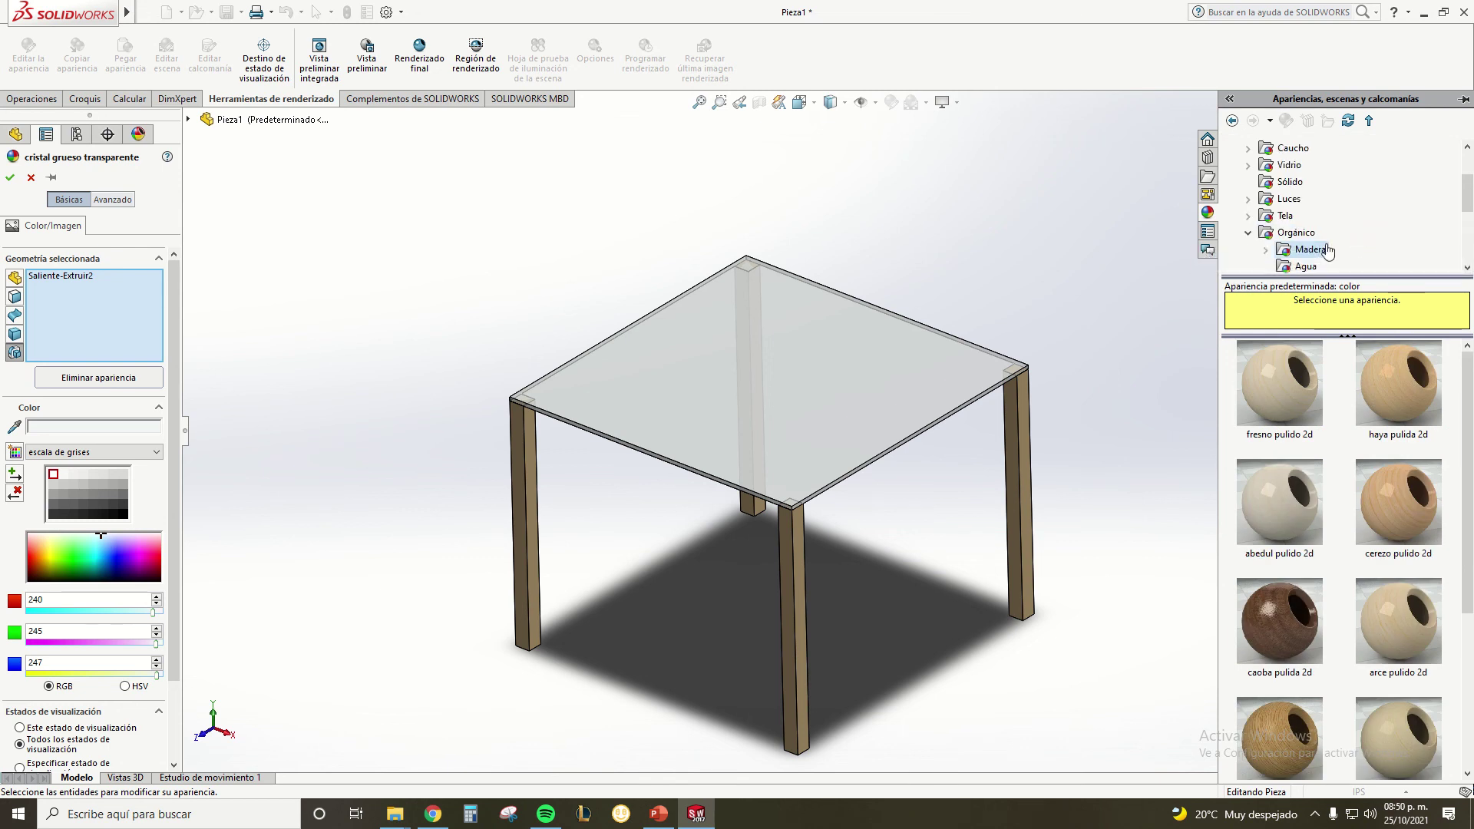
{"action": "left_click", "coordinate": [1248, 232]}
{"action": "scroll", "coordinate": [1291, 228], "scroll_direction": "up", "scroll_amount": 2}
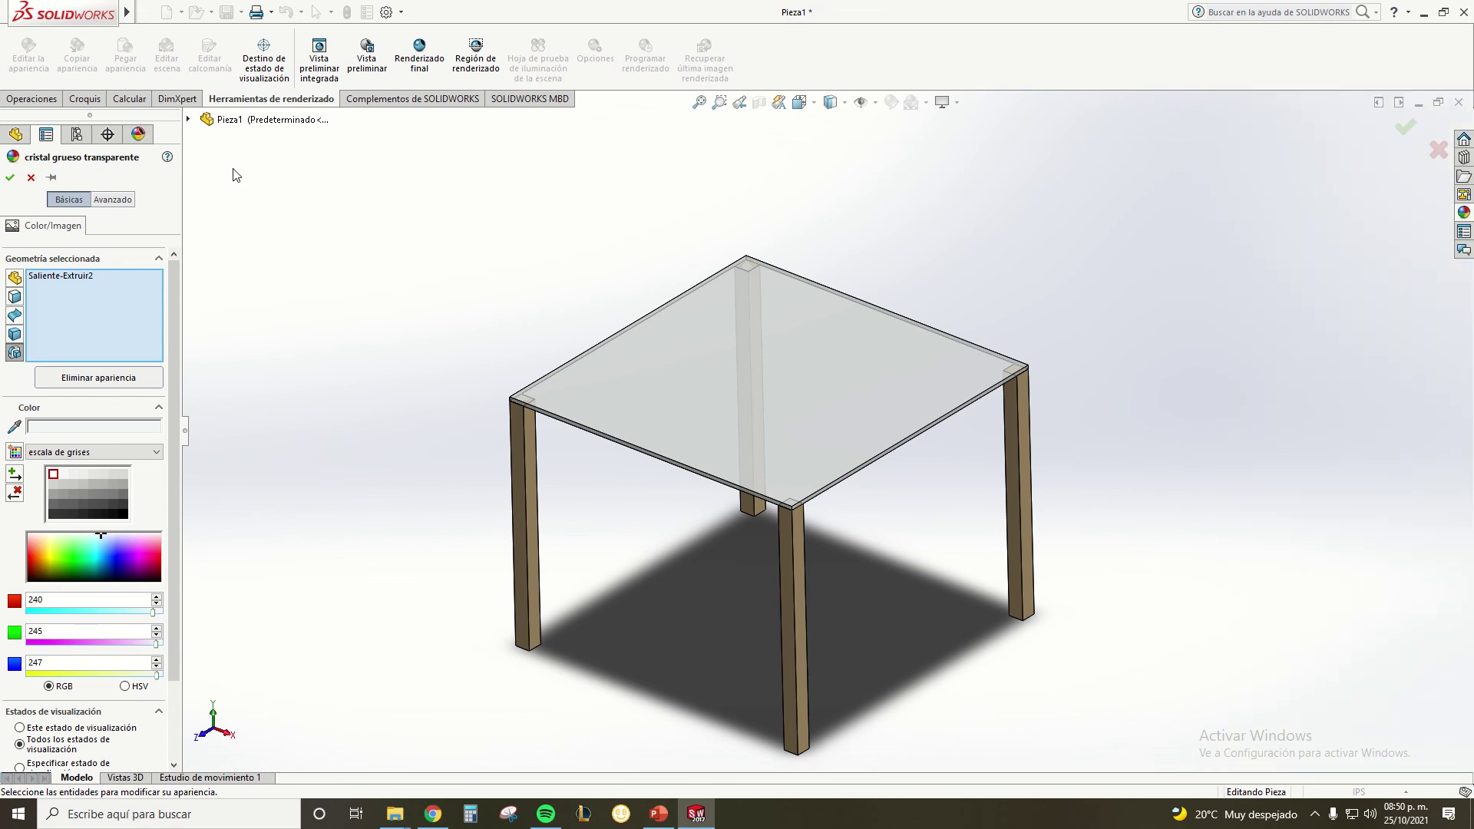
{"action": "left_click", "coordinate": [10, 177]}
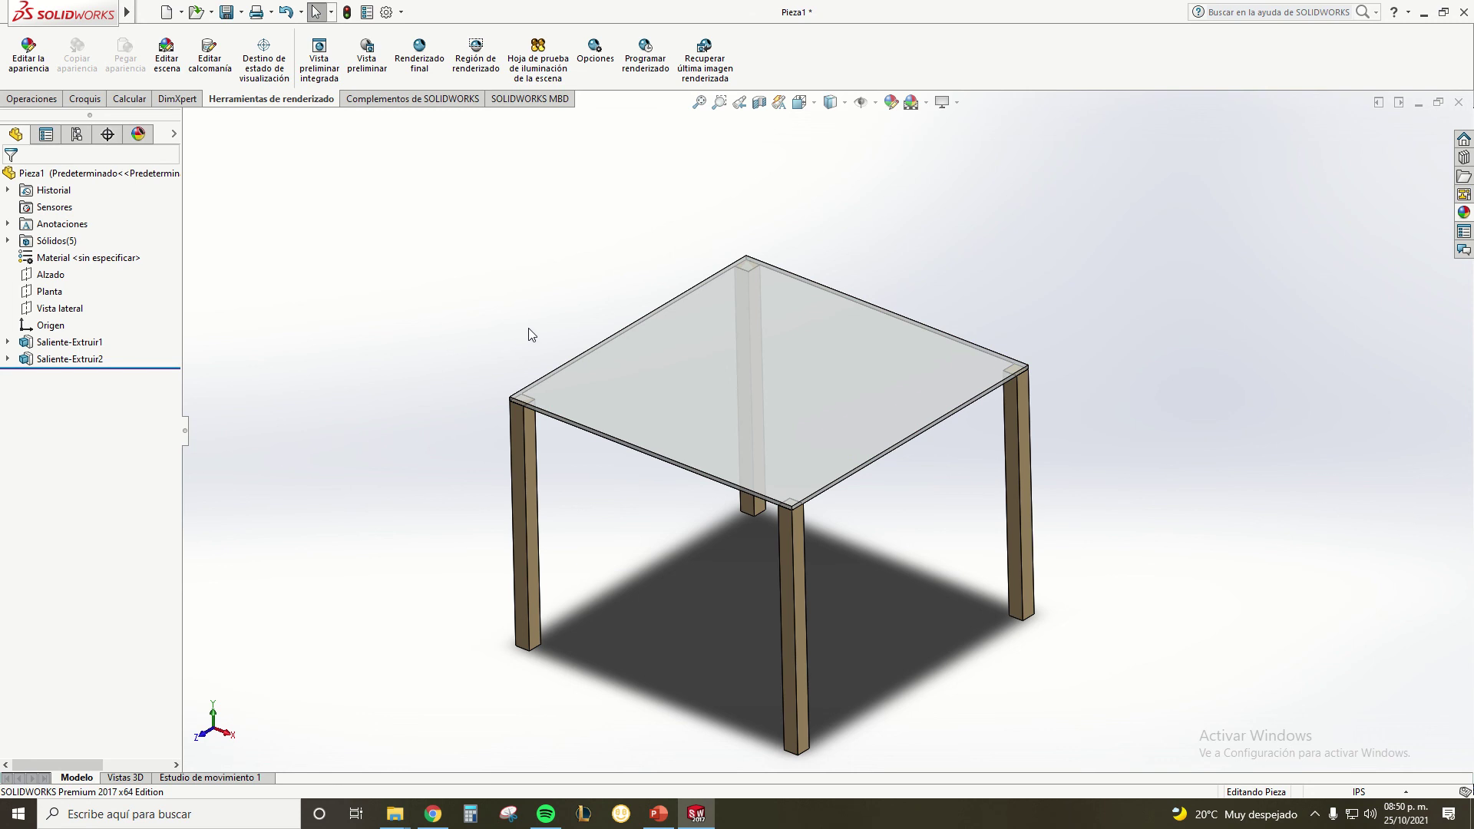
{"action": "key", "text": "z"}
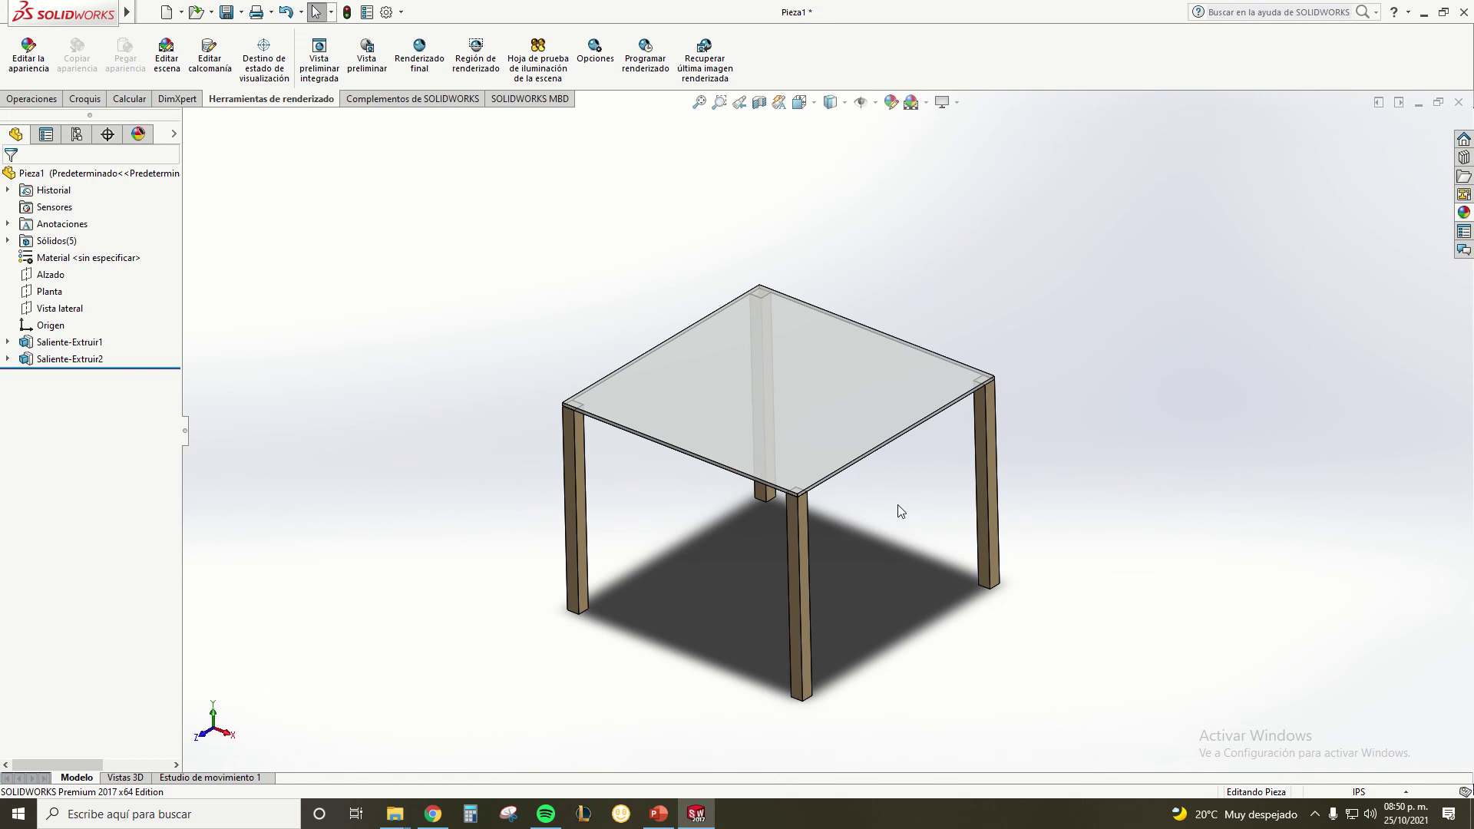
{"action": "middle_click_drag", "start_coordinate": [897, 510], "coordinate": [904, 516]}
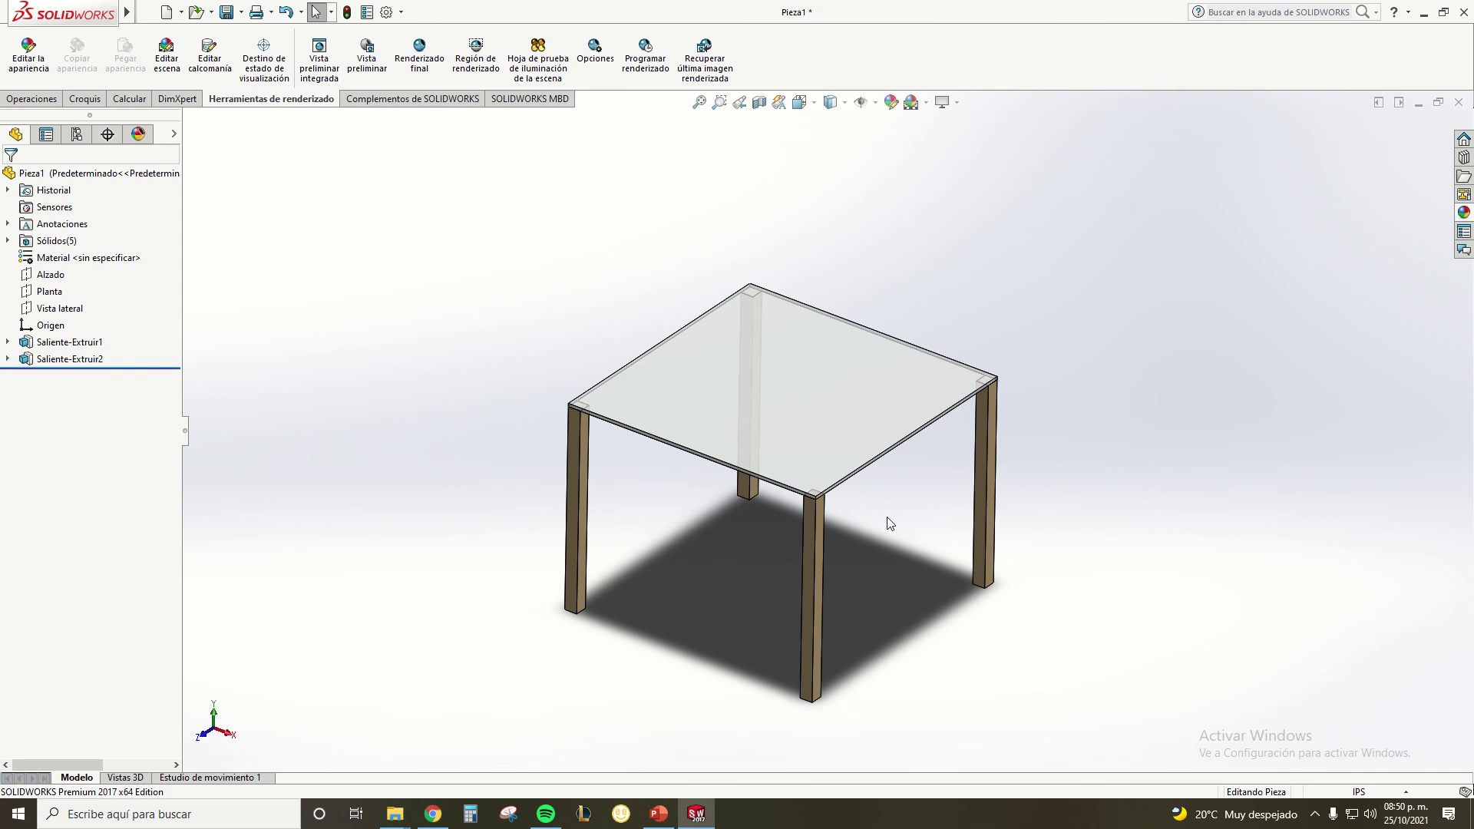
{"action": "middle_click_drag", "start_coordinate": [887, 517], "coordinate": [889, 519]}
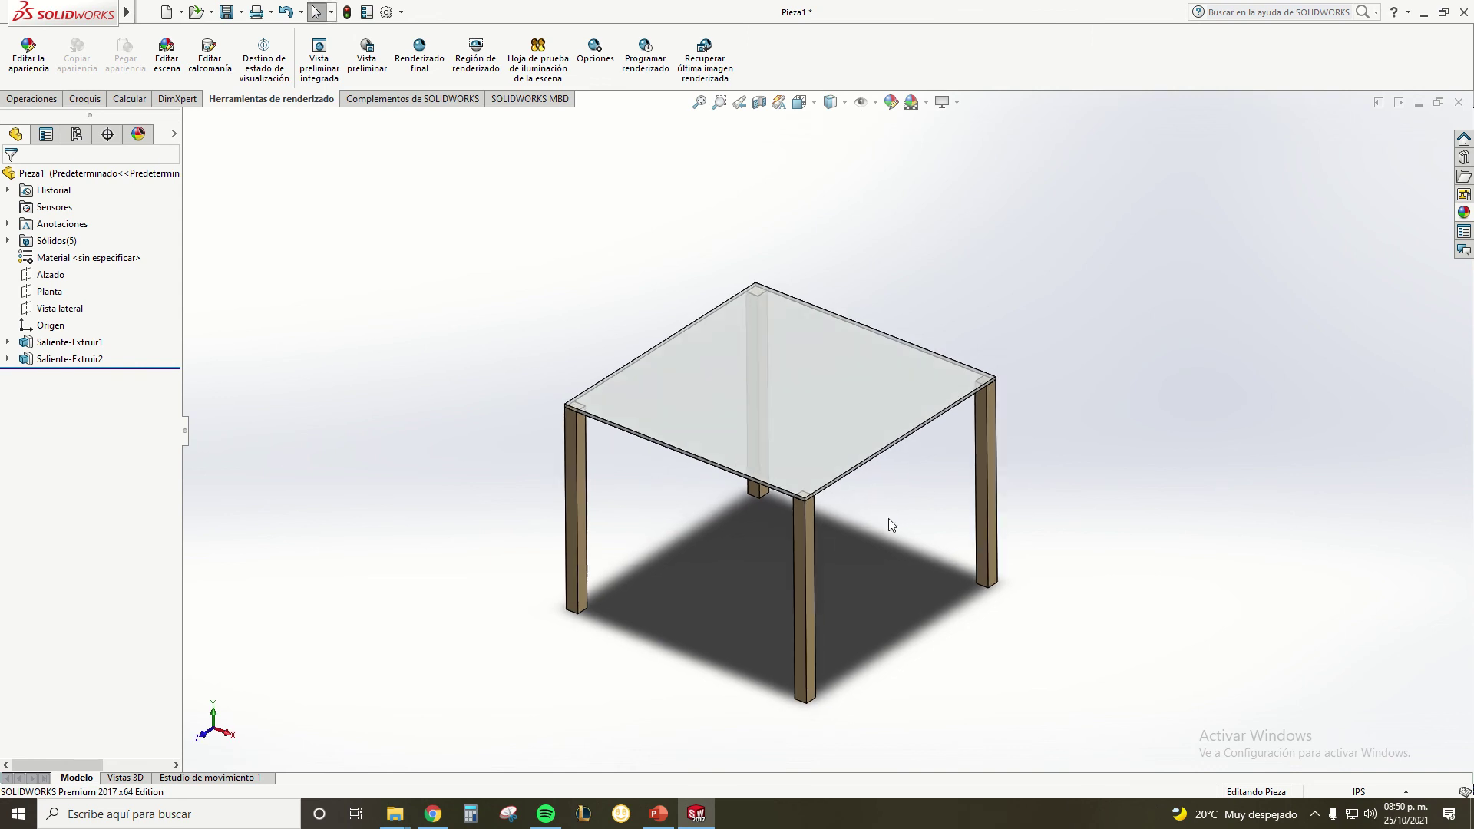